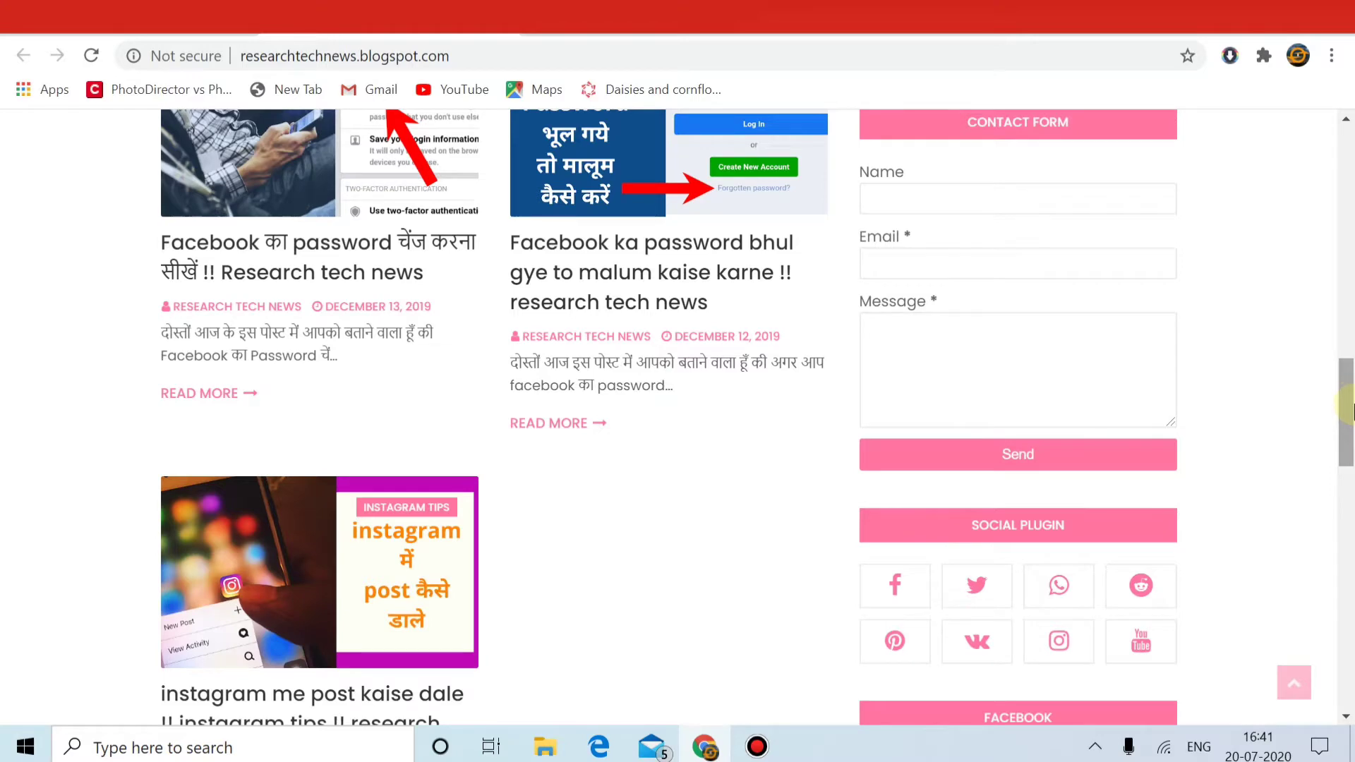
drag(1351, 409, 1352, 489)
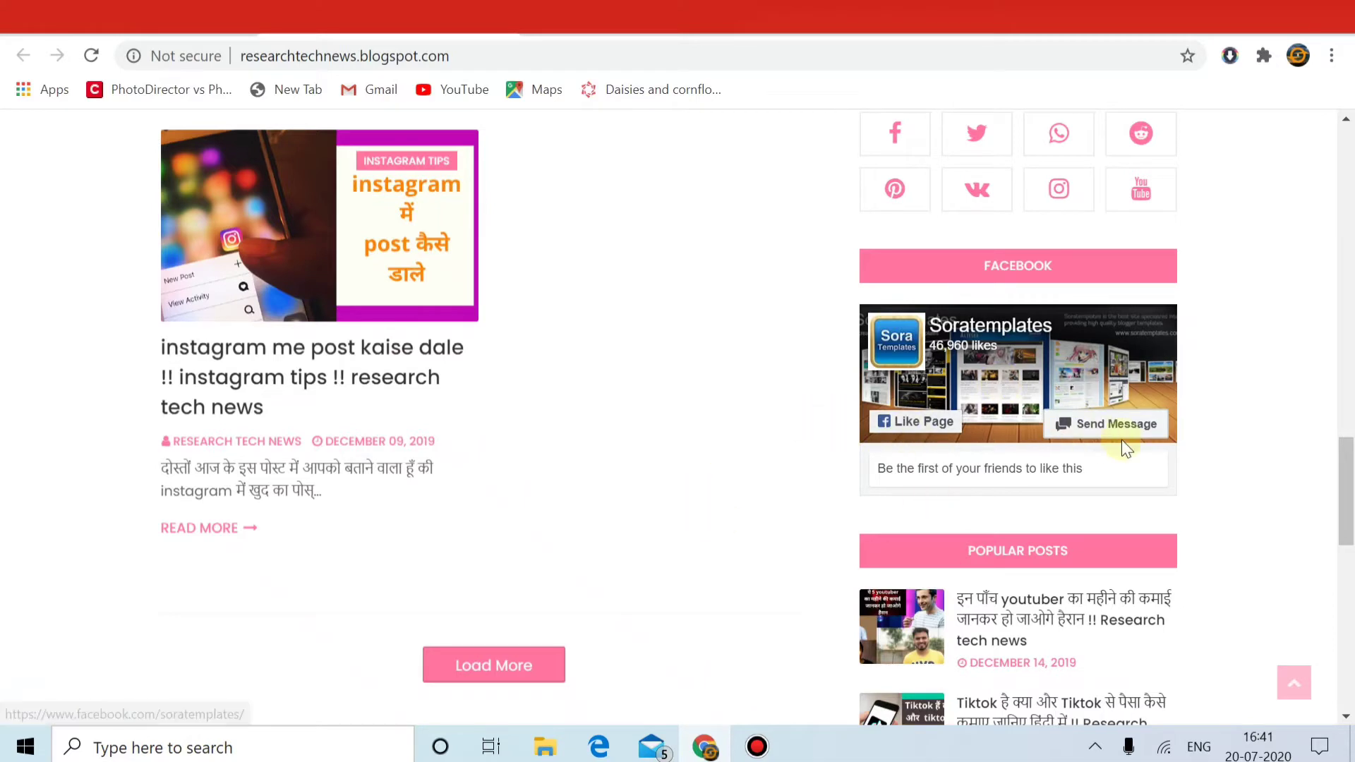
drag(1348, 484, 1347, 478)
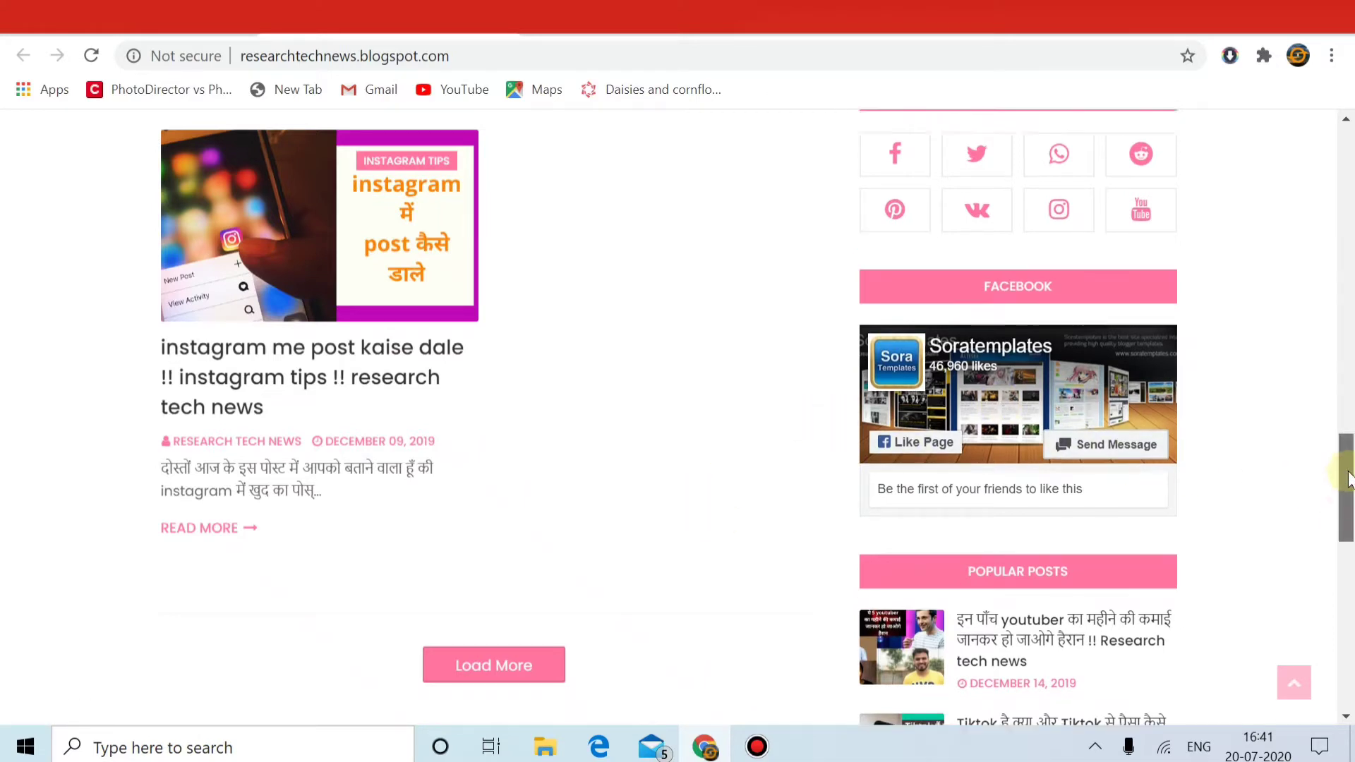
scroll(1348, 479, up, 2)
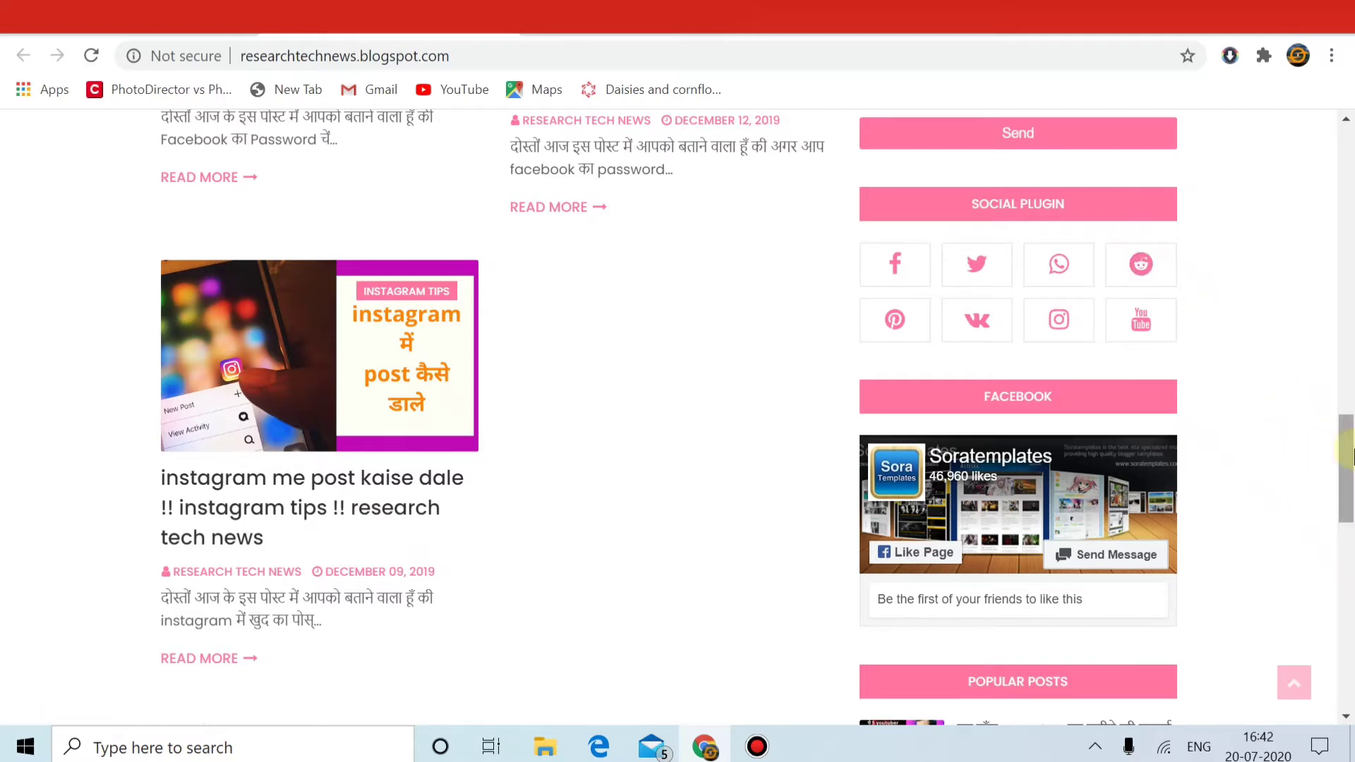
drag(1350, 455, 735, 139)
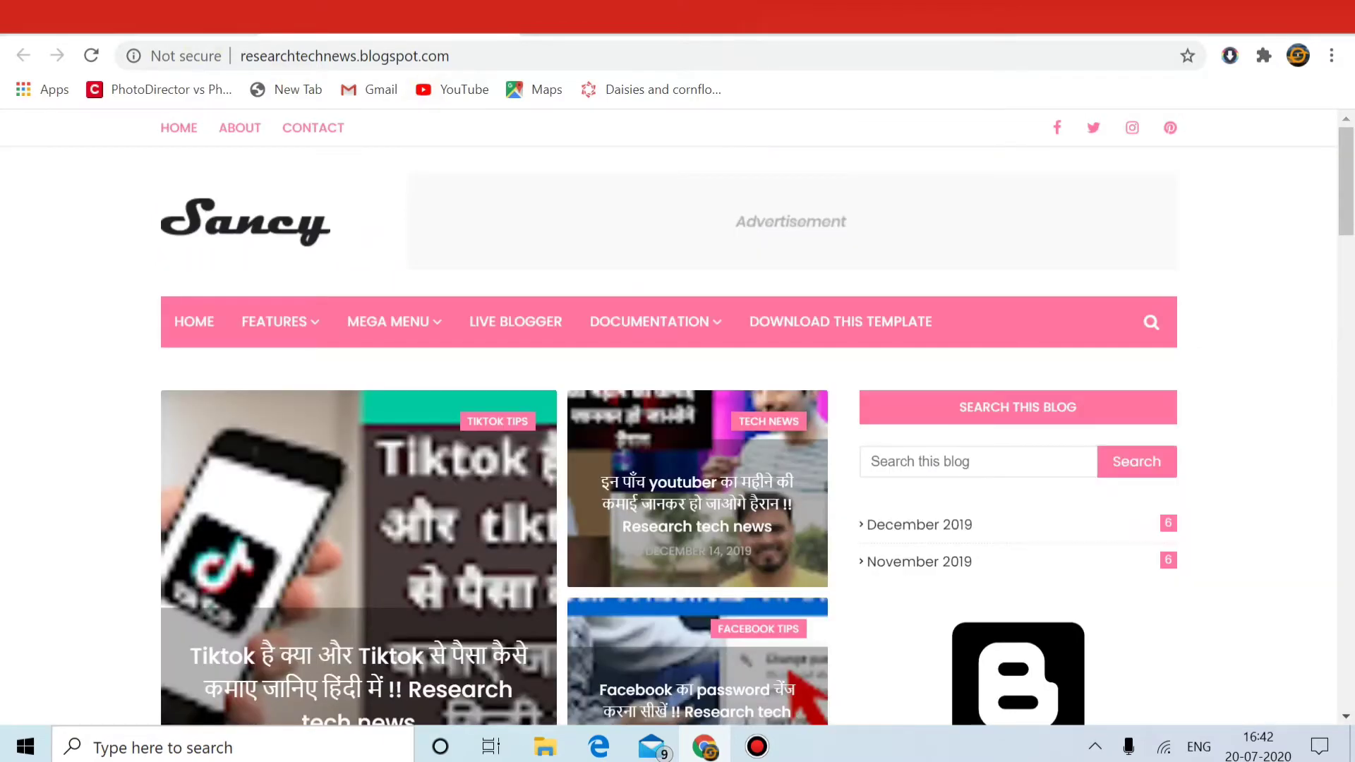
Step: Switch to the Blogger dashboard and open the Layout page of the Research Tech News blog
click(85, 16)
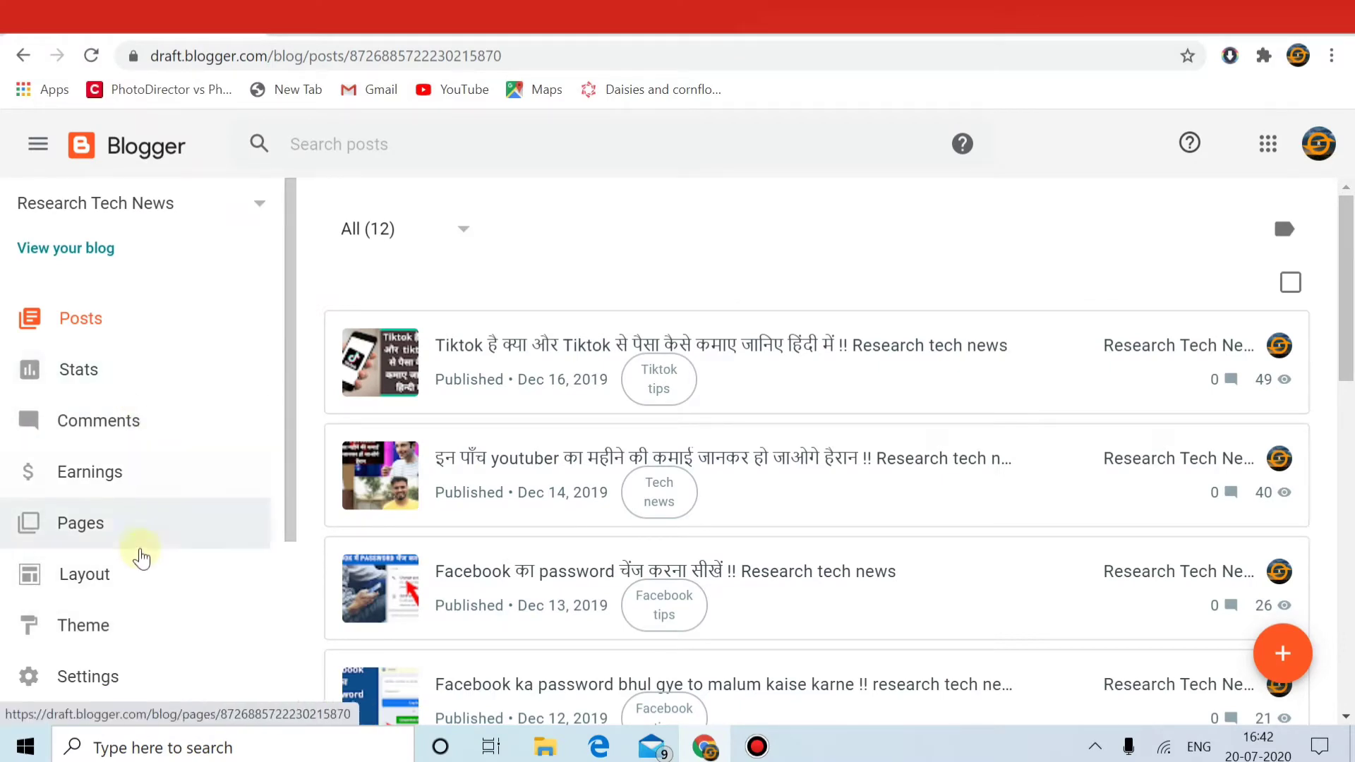
click(110, 602)
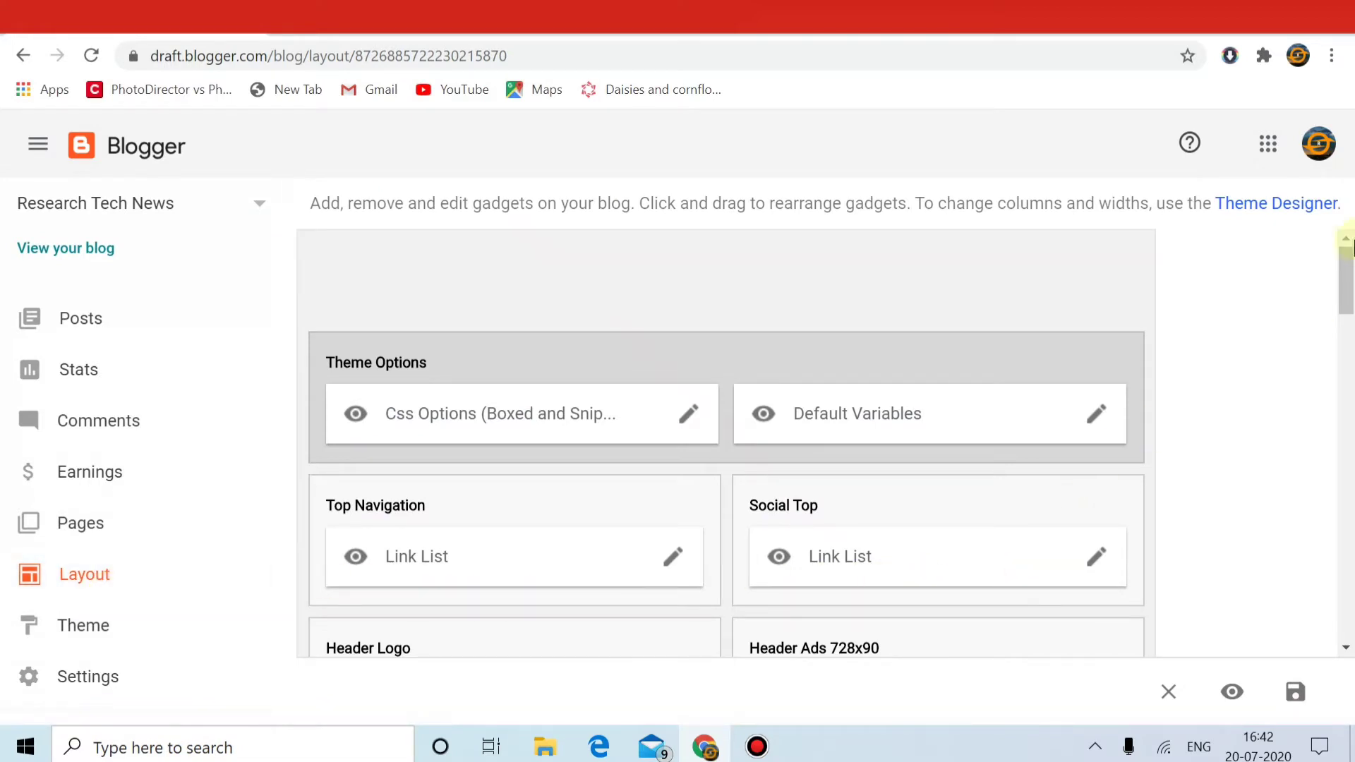
drag(1348, 271, 1354, 135)
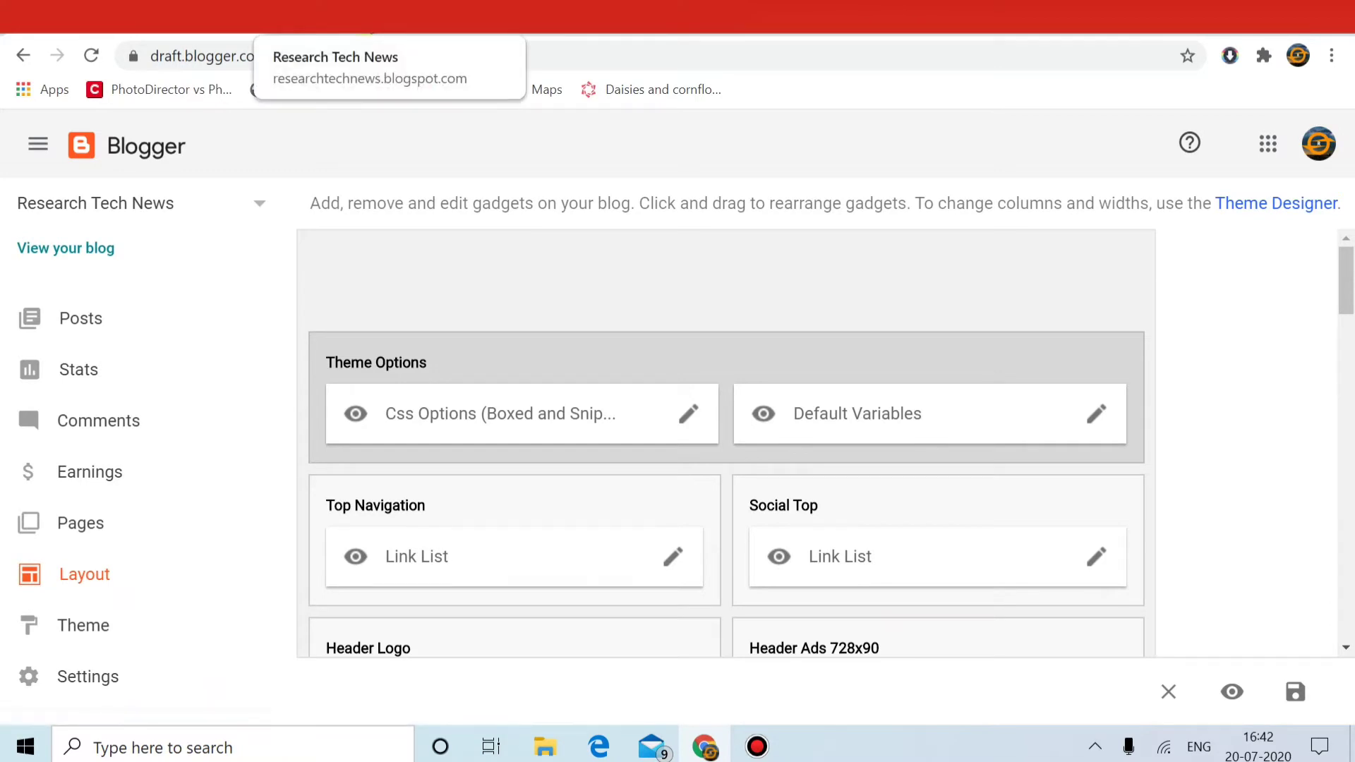
Step: Check the menu on the live blog, and open the Main Menu's Link List gadget for editing in the layout
click(332, 17)
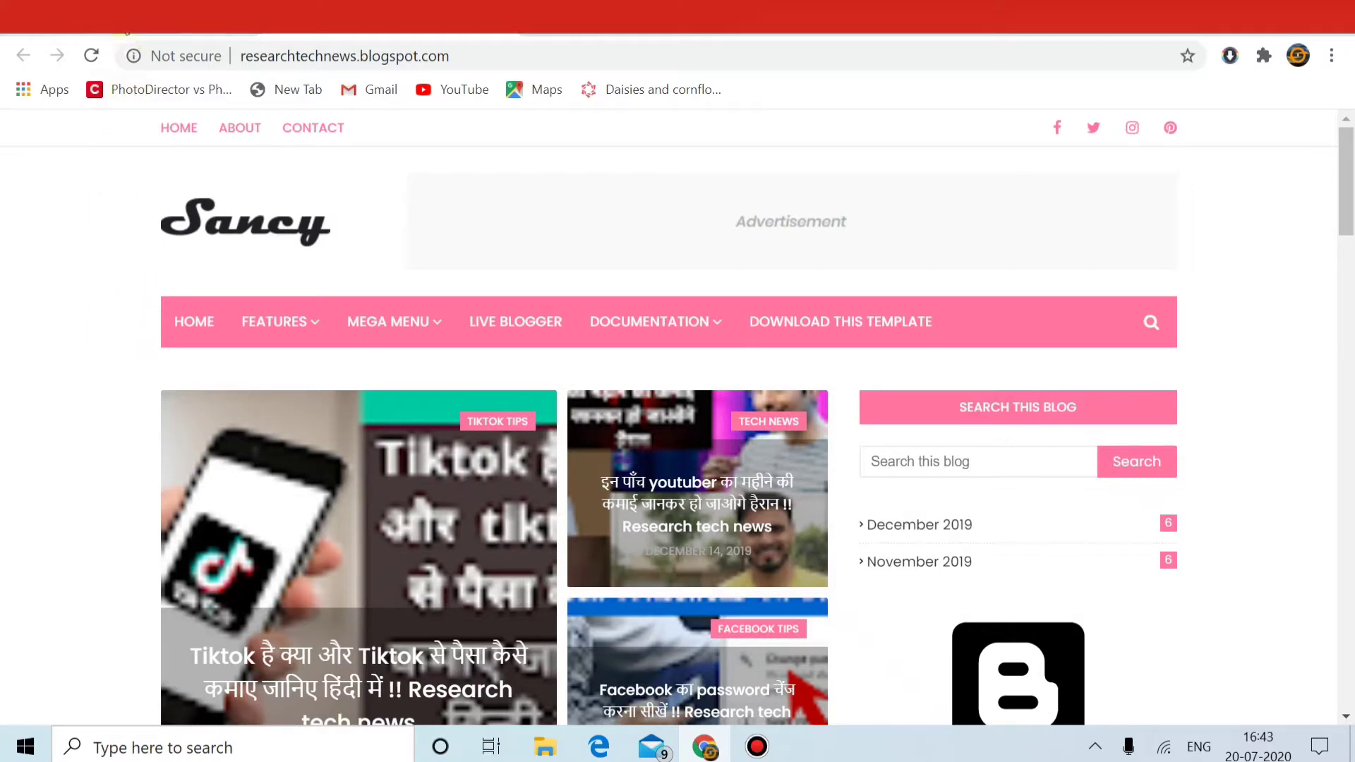
click(127, 18)
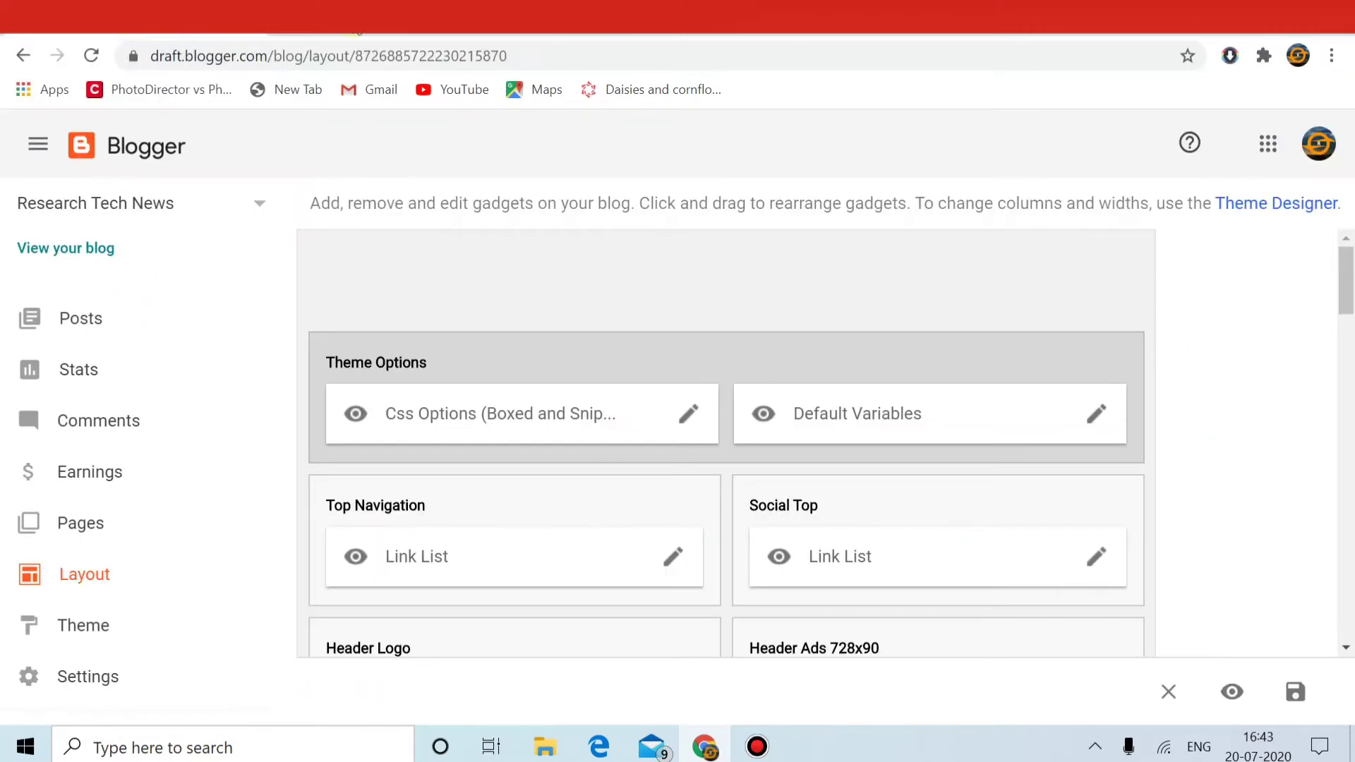
click(1346, 294)
drag(1346, 293, 1349, 331)
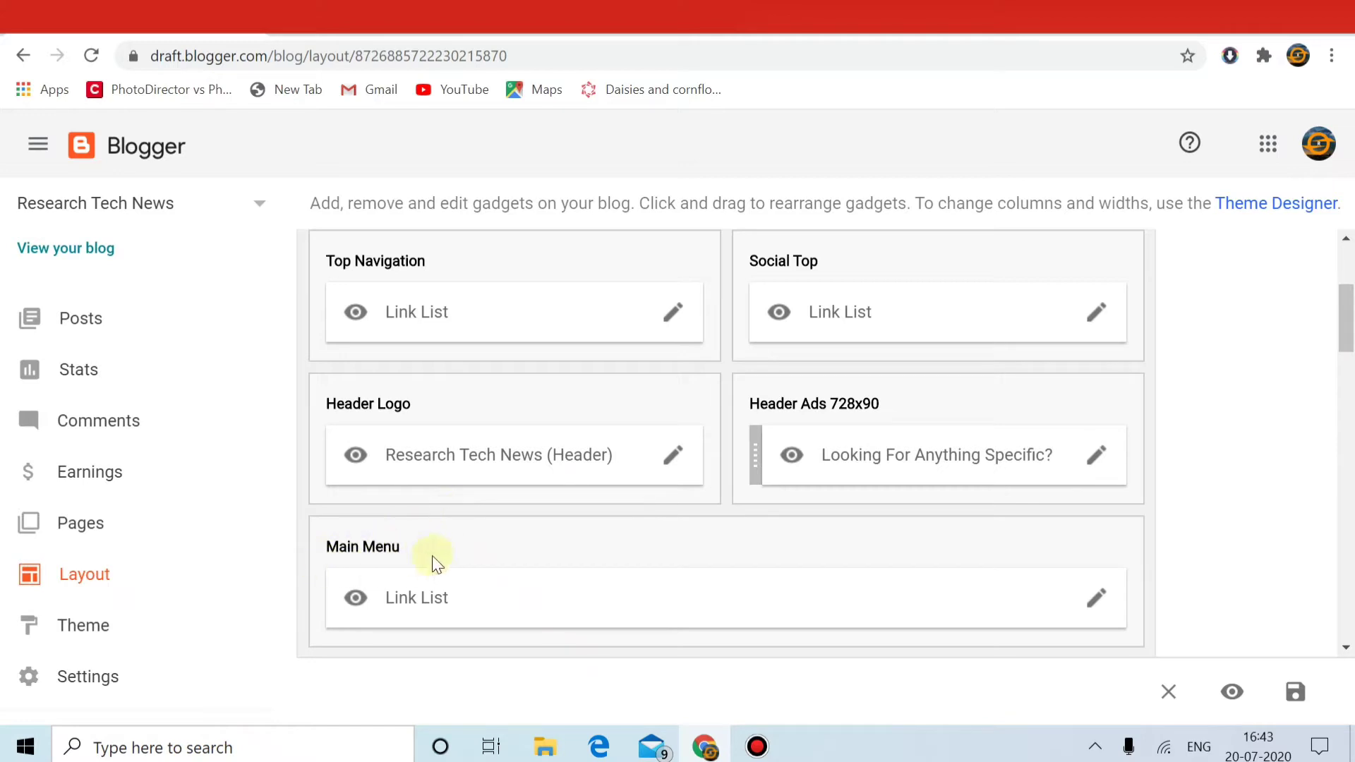
click(1095, 602)
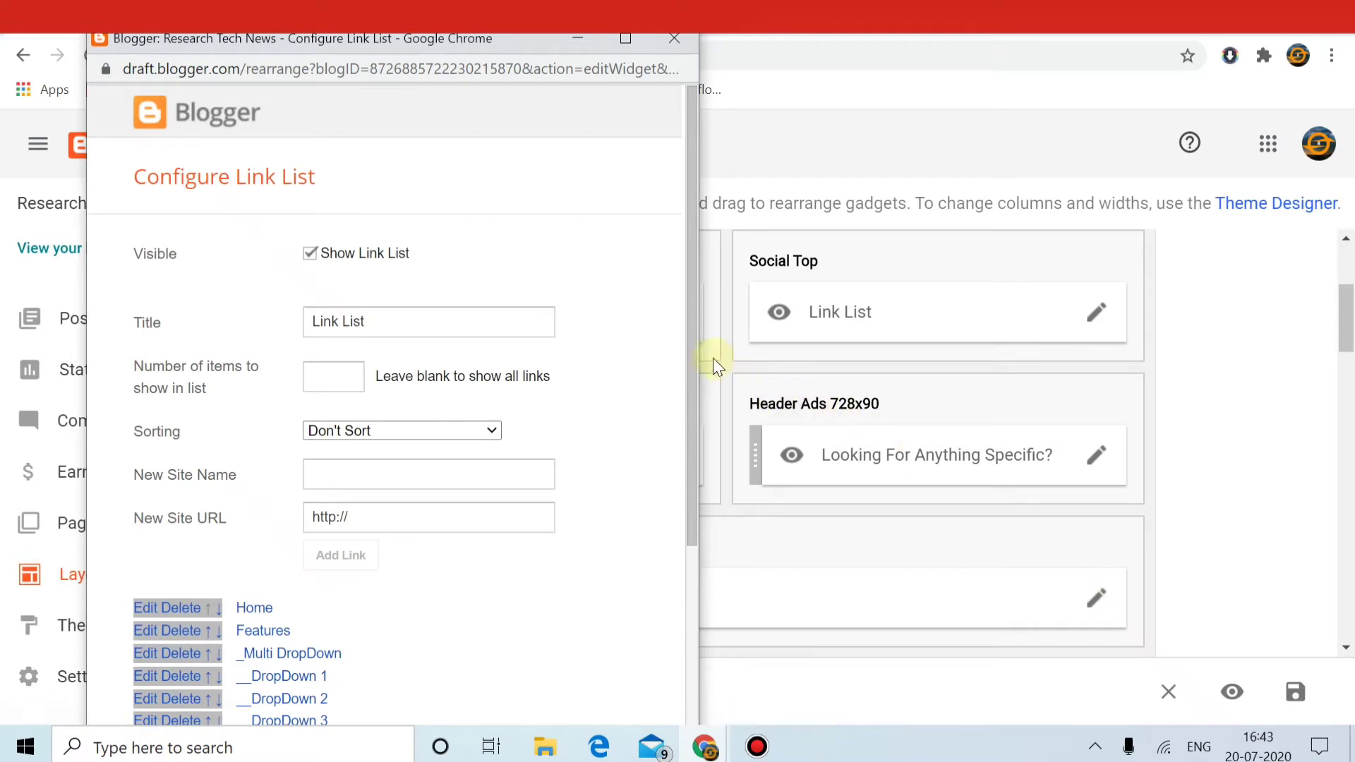
Step: Delete every existing link from the Main Menu link list, from Home through Download This Template
drag(692, 343, 696, 549)
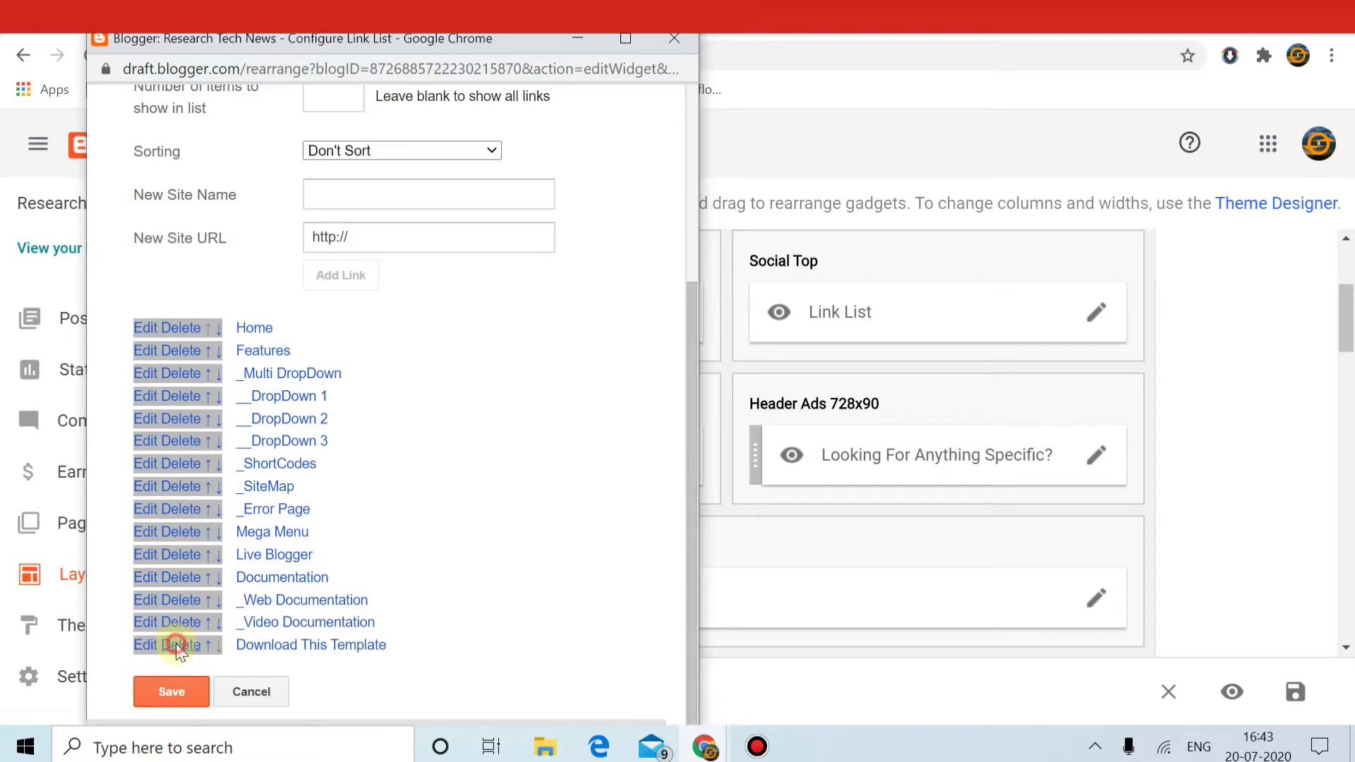
scroll(175, 644, up, 4)
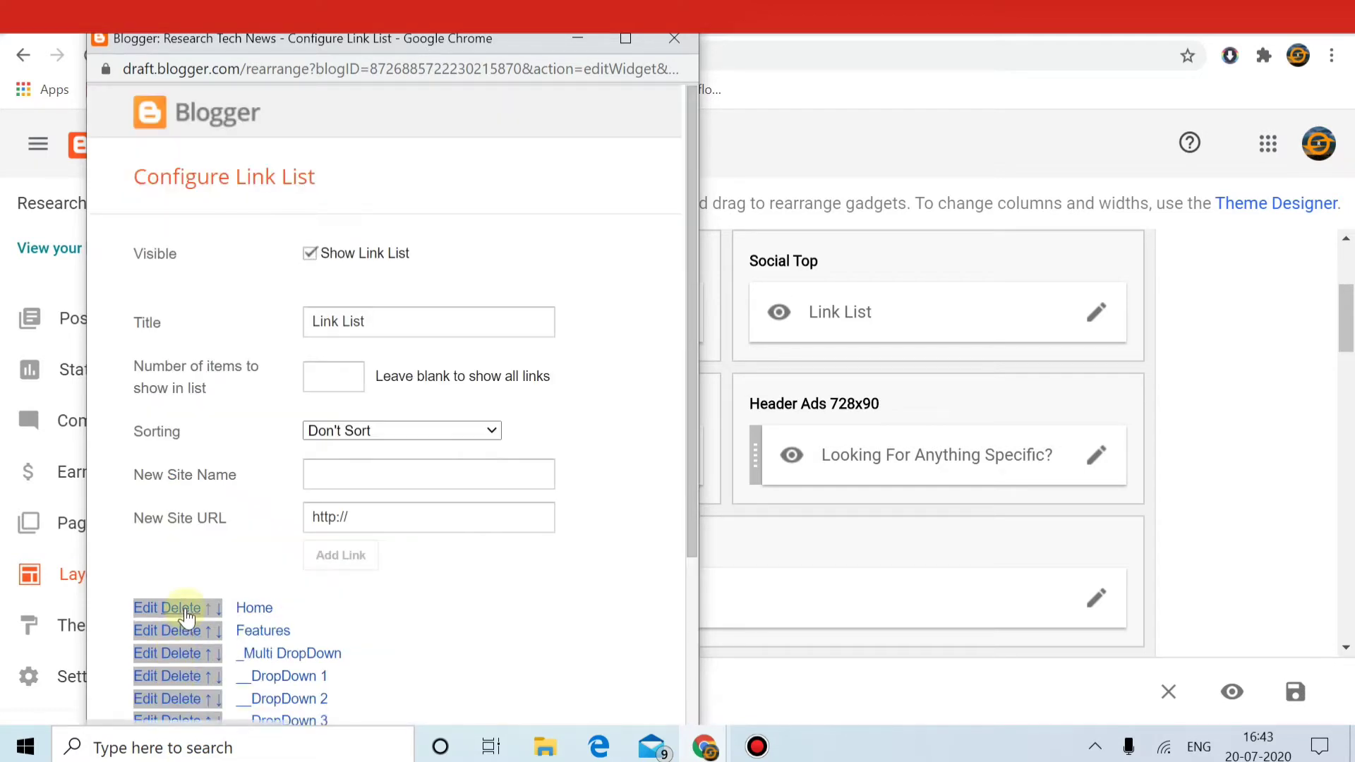
click(185, 609)
click(185, 609)
click(185, 610)
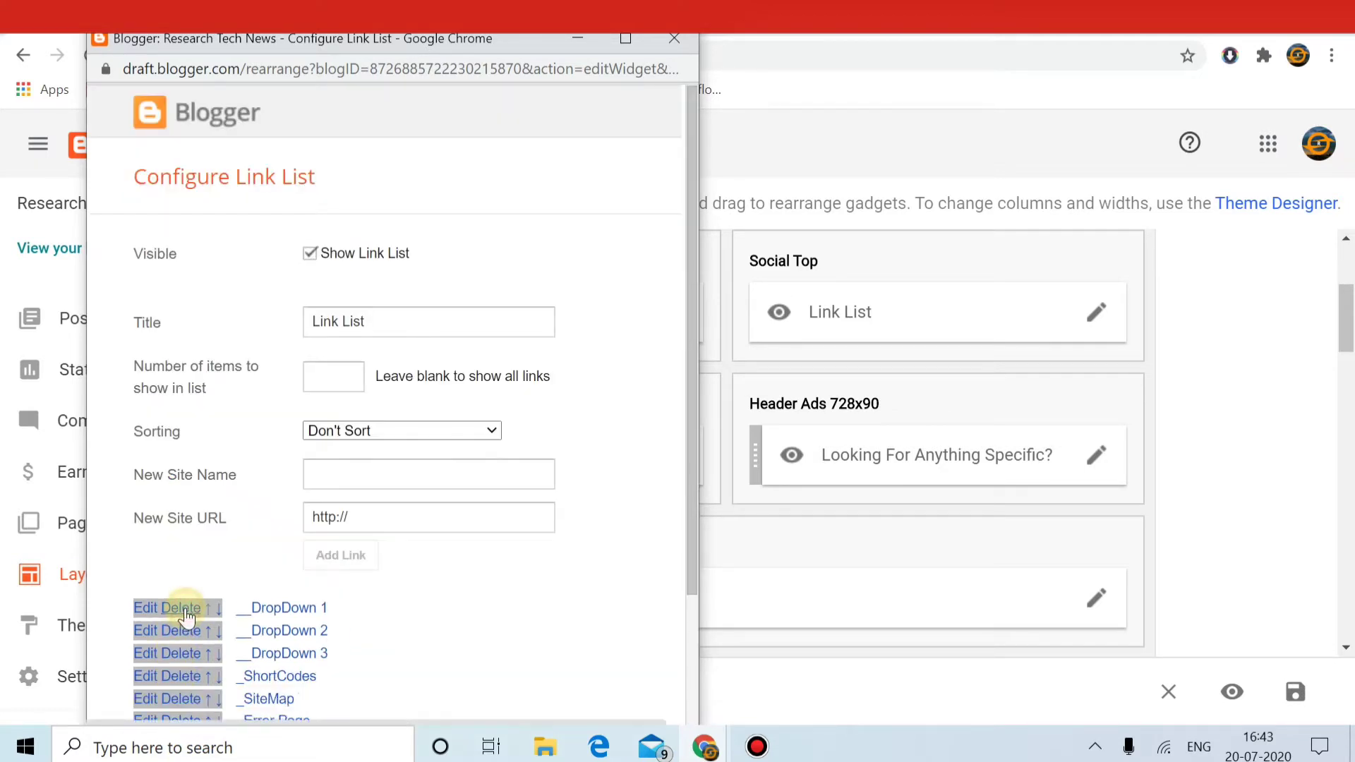
click(185, 609)
click(185, 609)
click(185, 609)
click(185, 609)
click(184, 609)
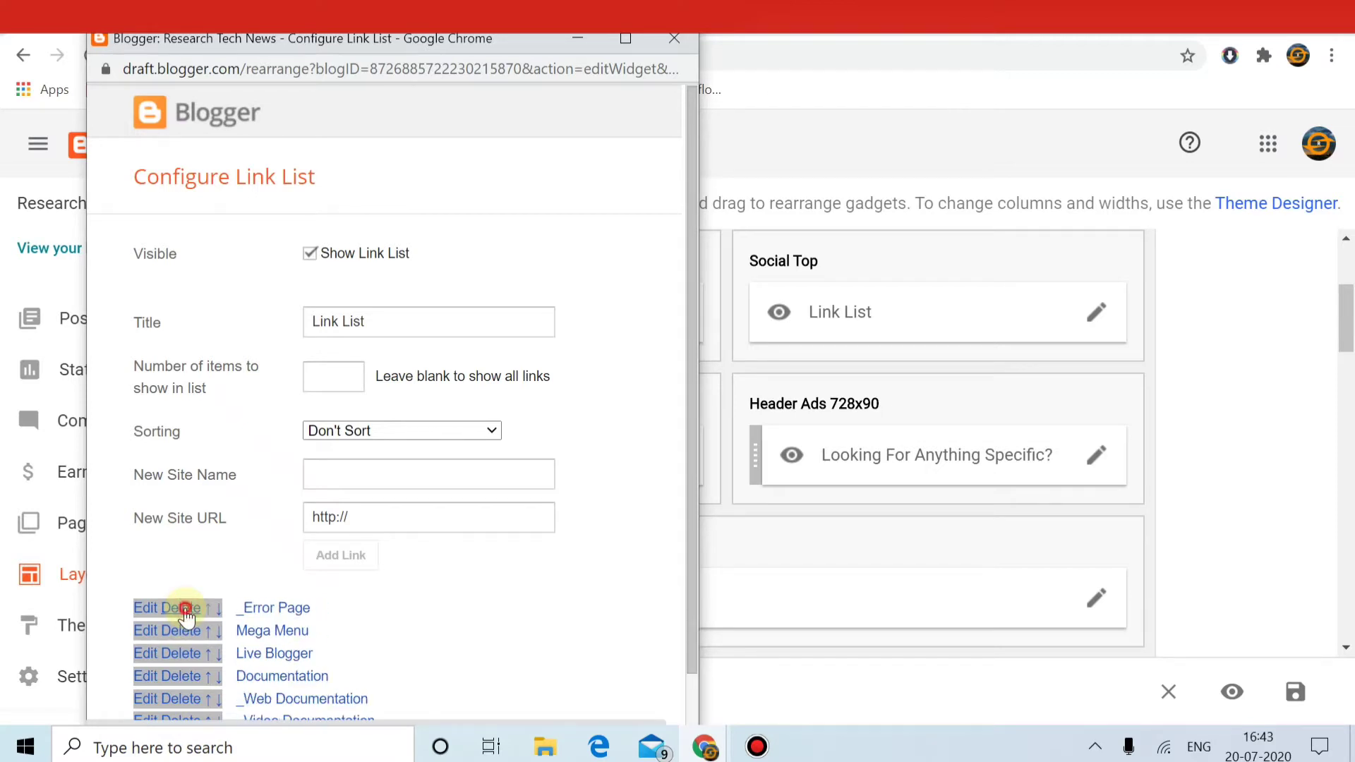
click(185, 609)
click(185, 610)
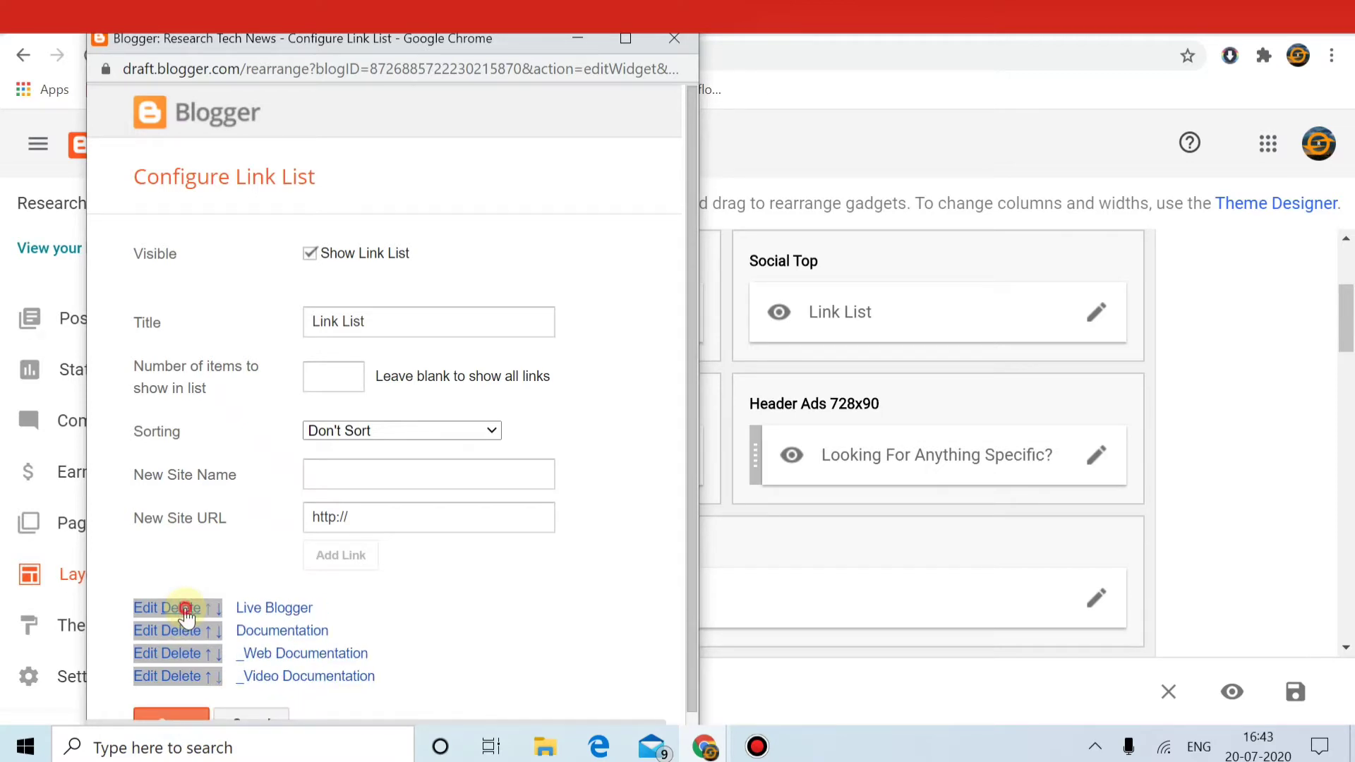
click(185, 609)
click(185, 609)
click(185, 609)
click(185, 609)
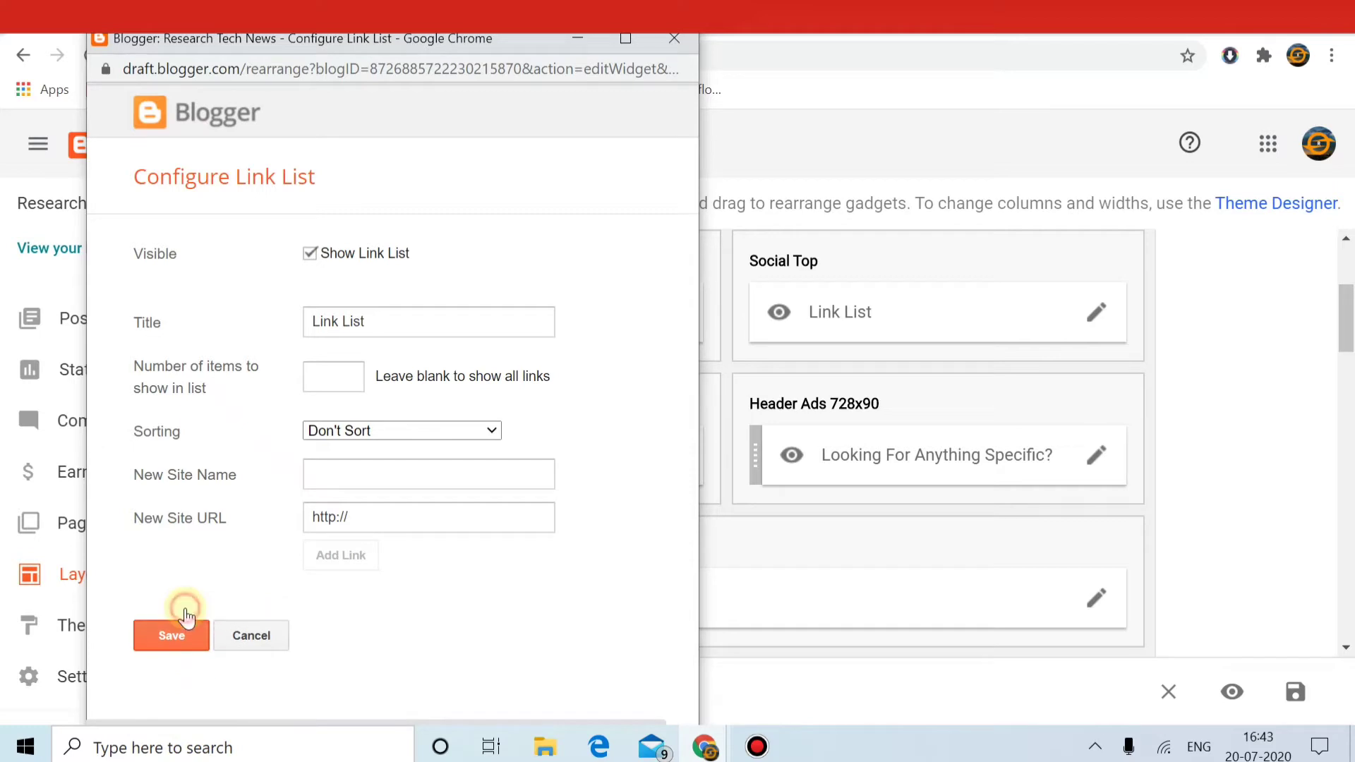
click(323, 478)
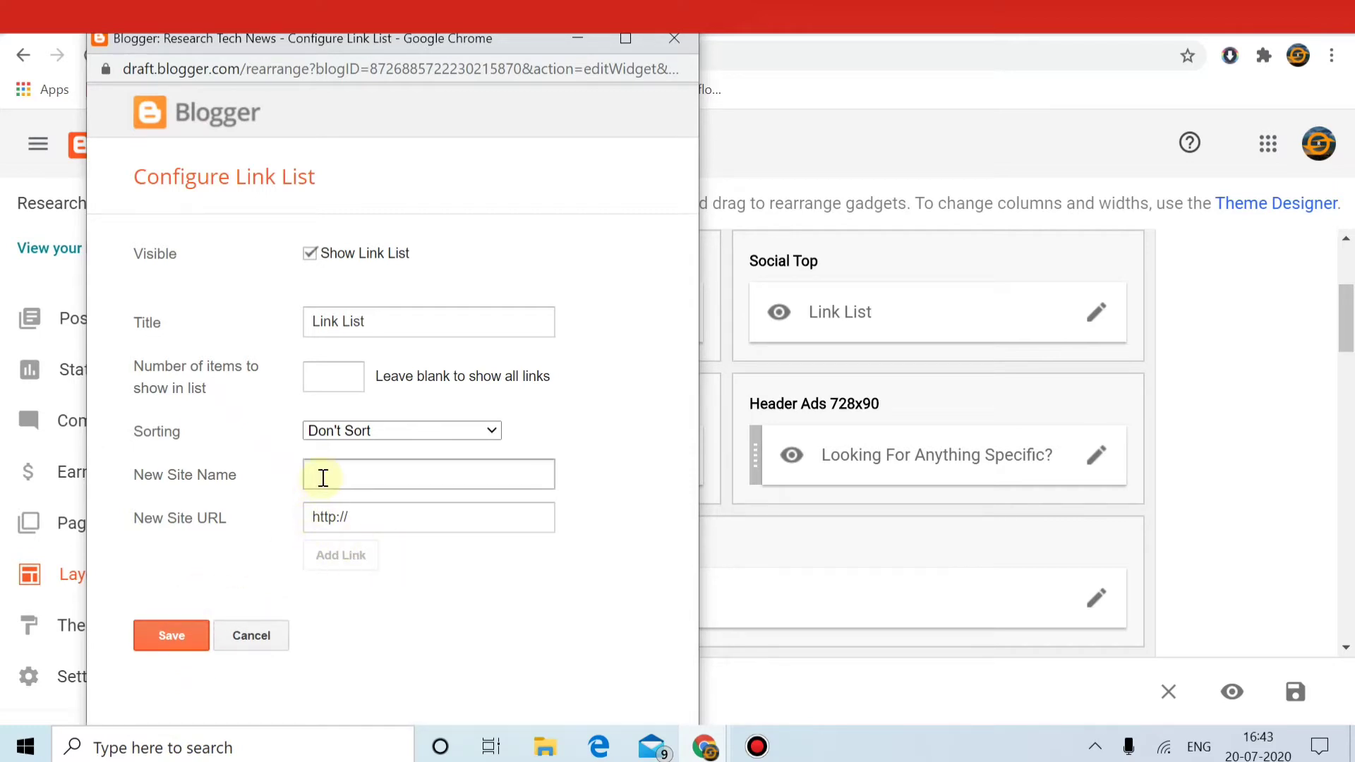
click(323, 478)
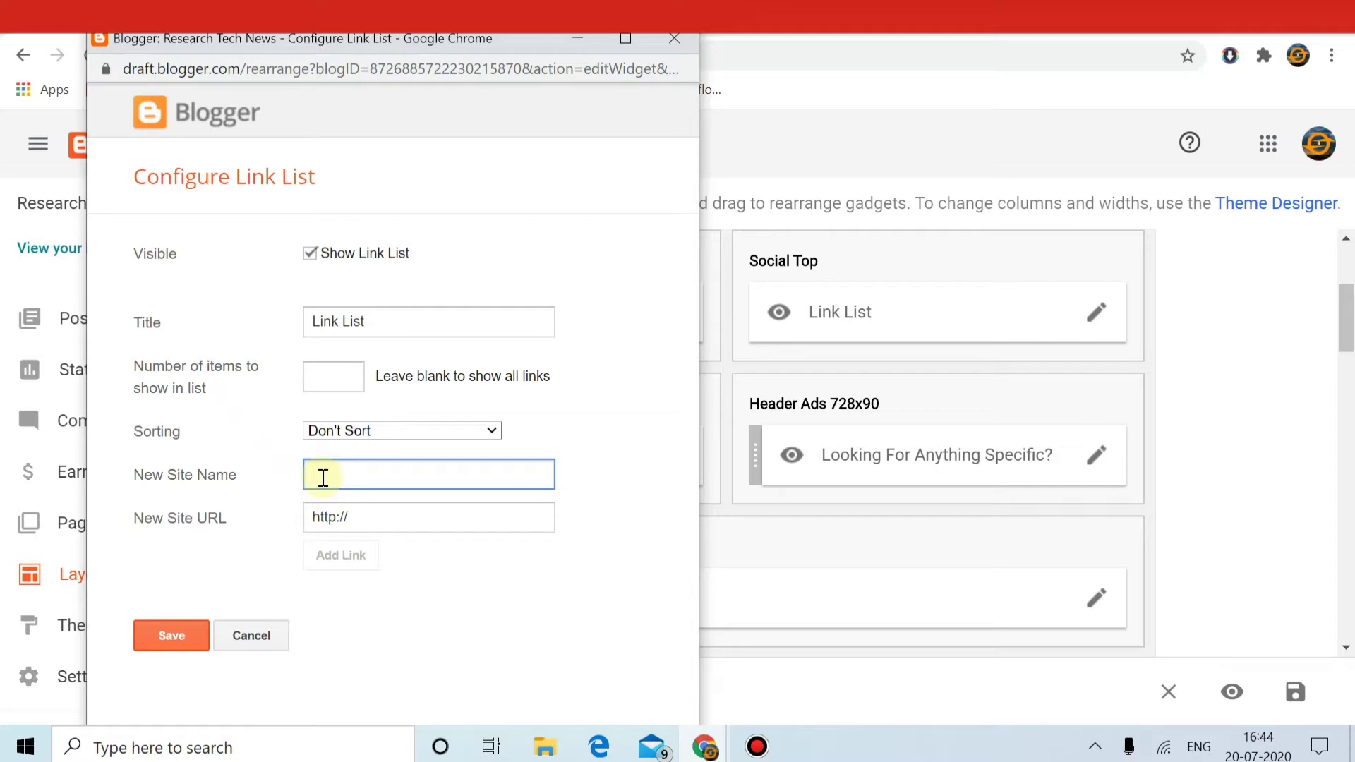
text(Blogger tips)
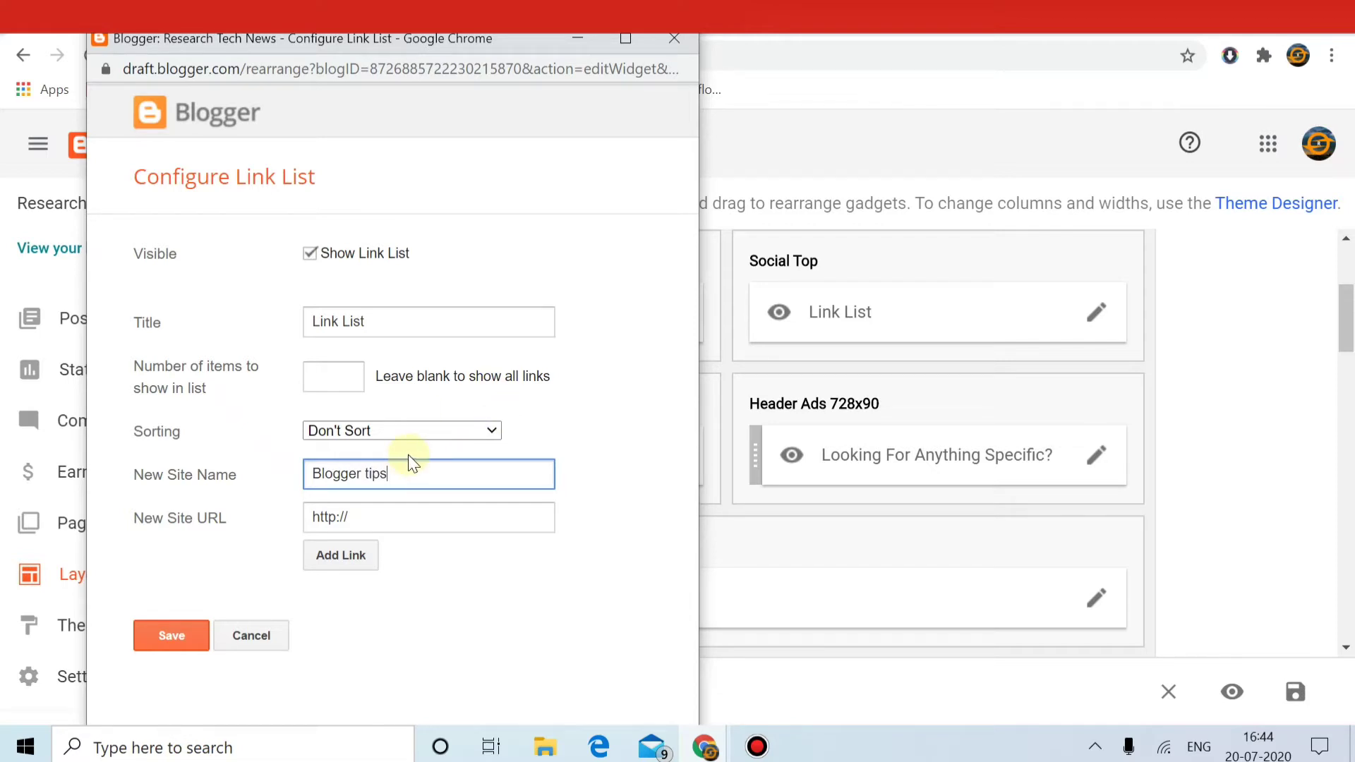
click(332, 561)
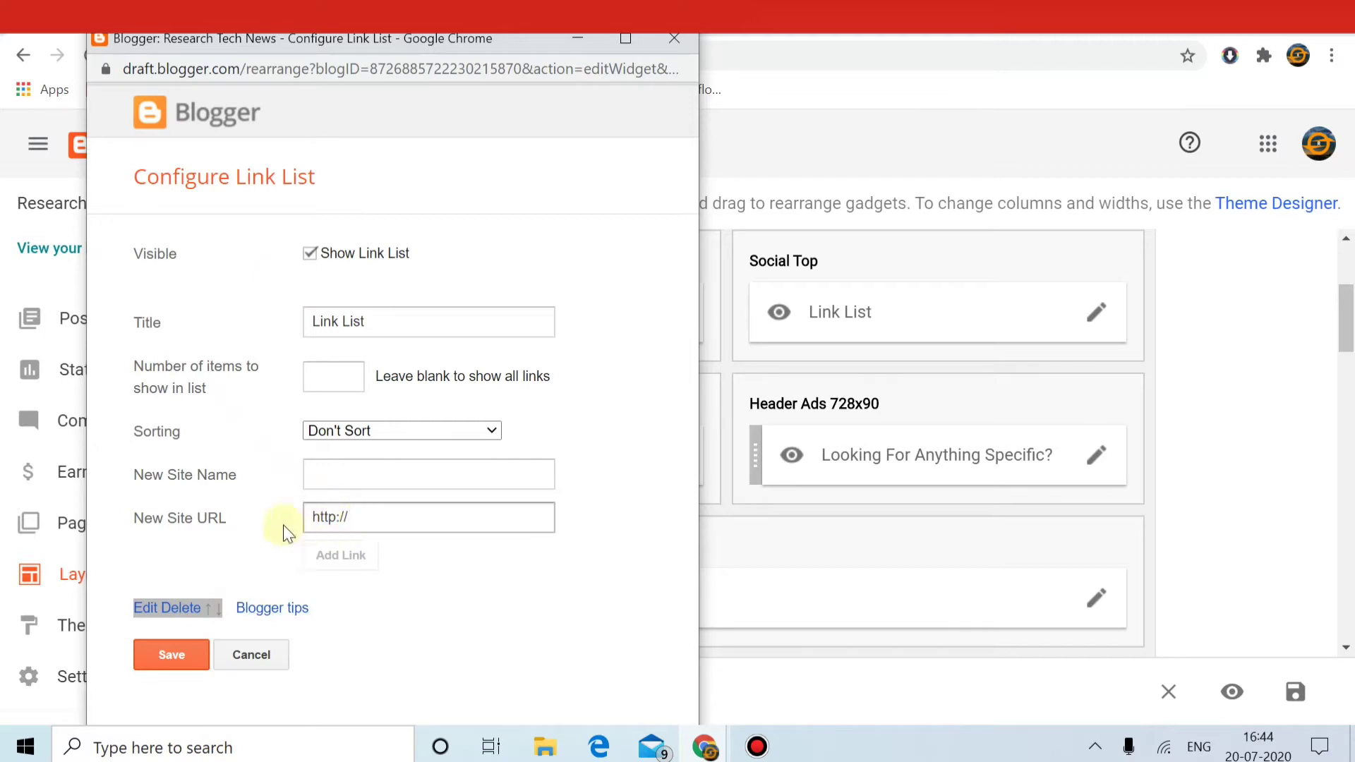
click(352, 476)
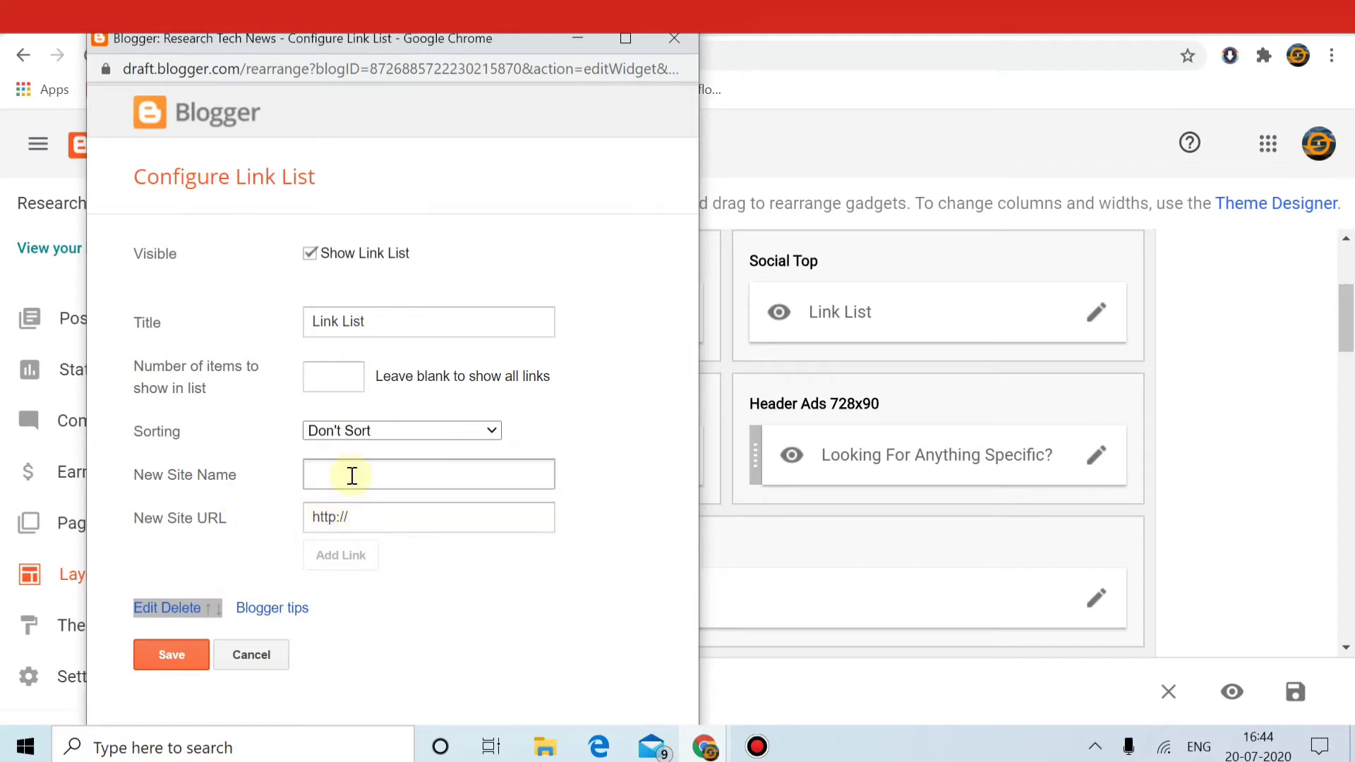
click(352, 476)
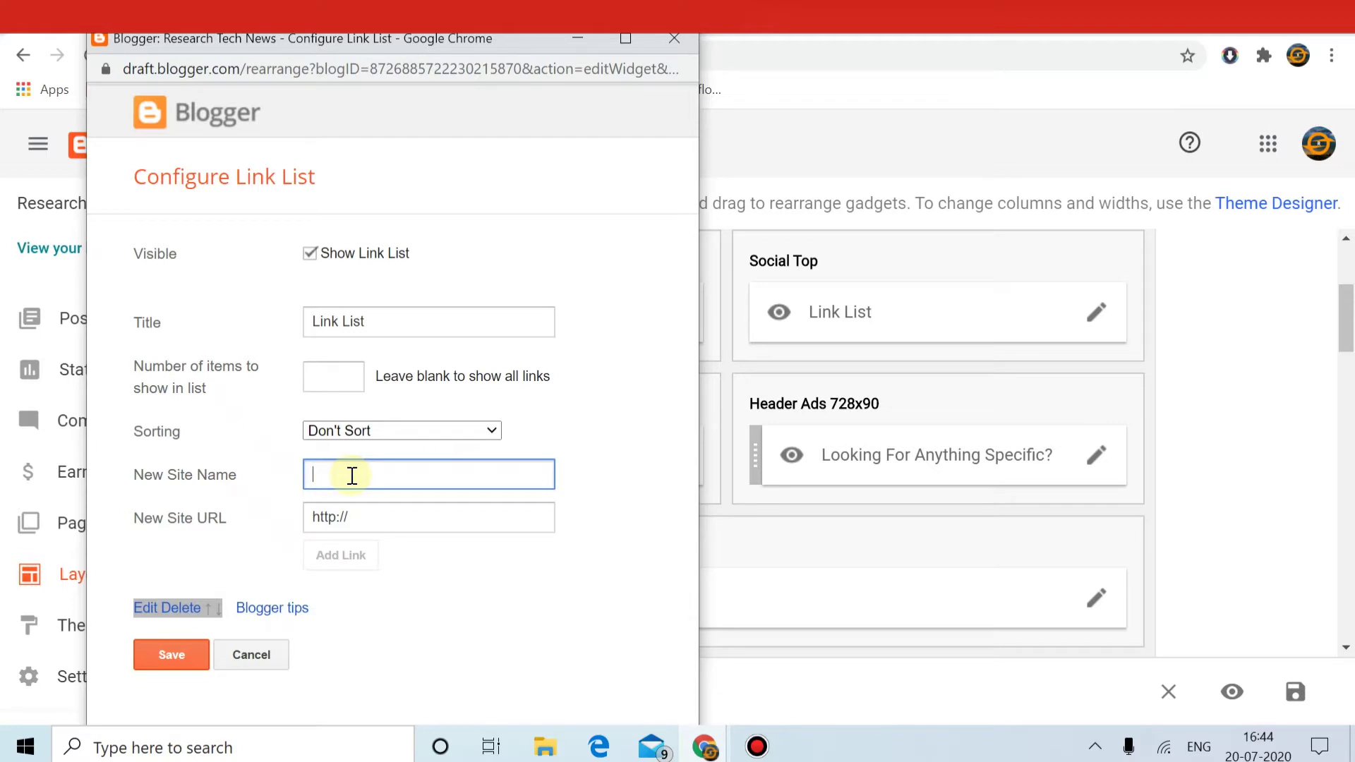
text(Yout)
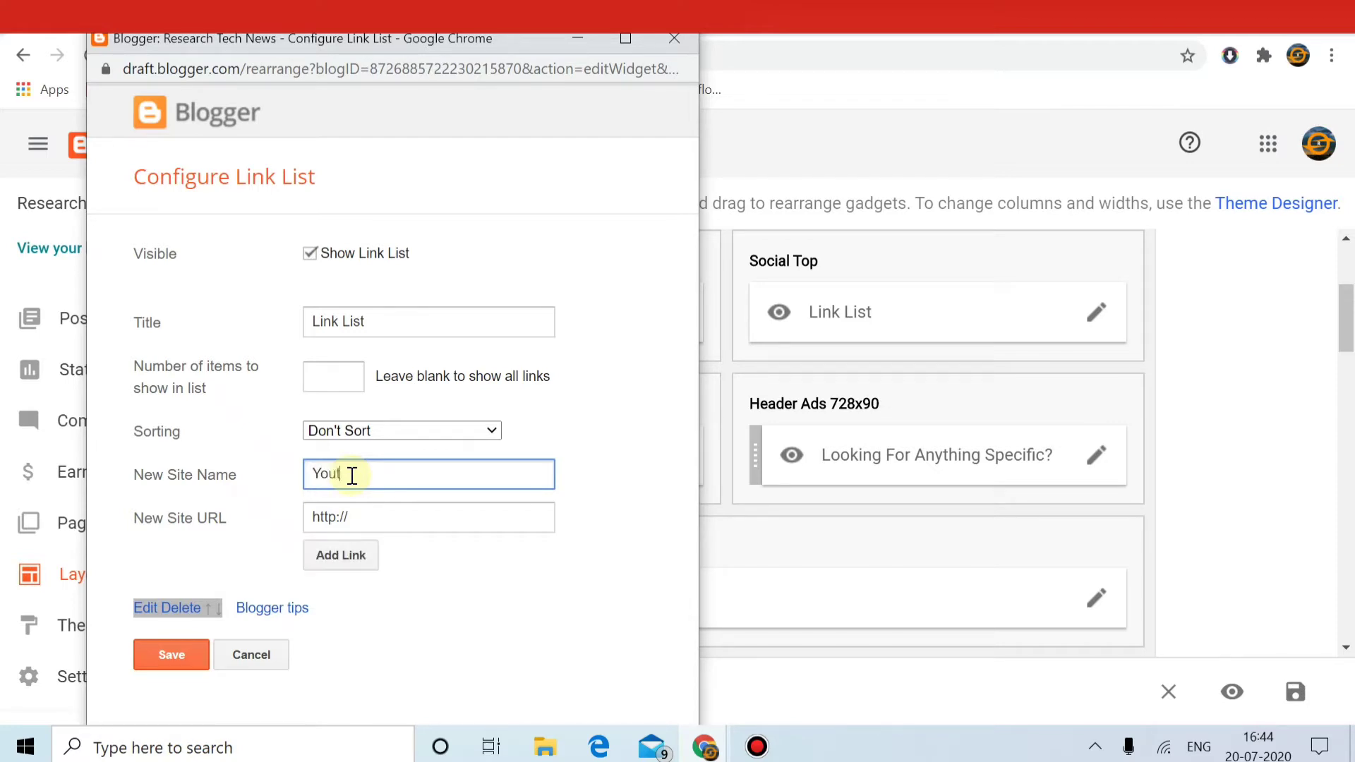
text(ube tips)
click(342, 555)
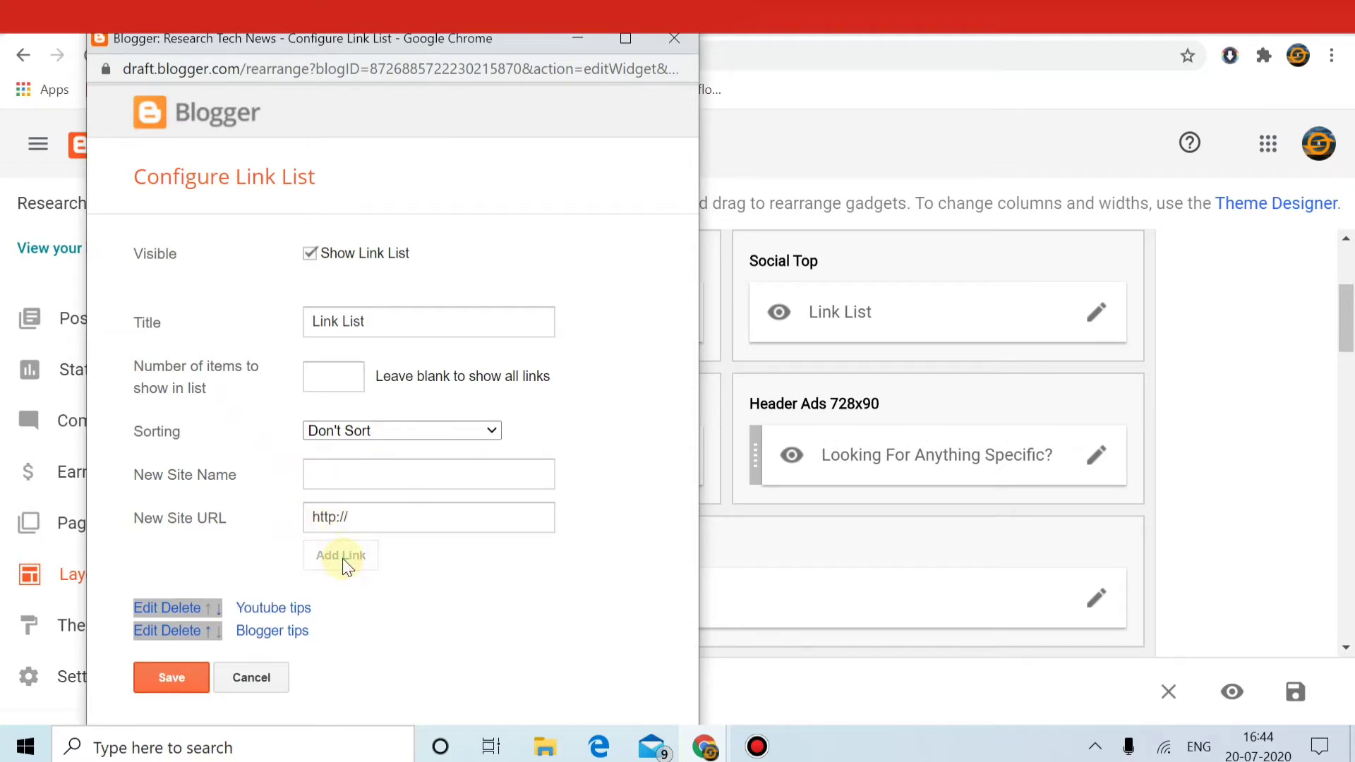
click(381, 478)
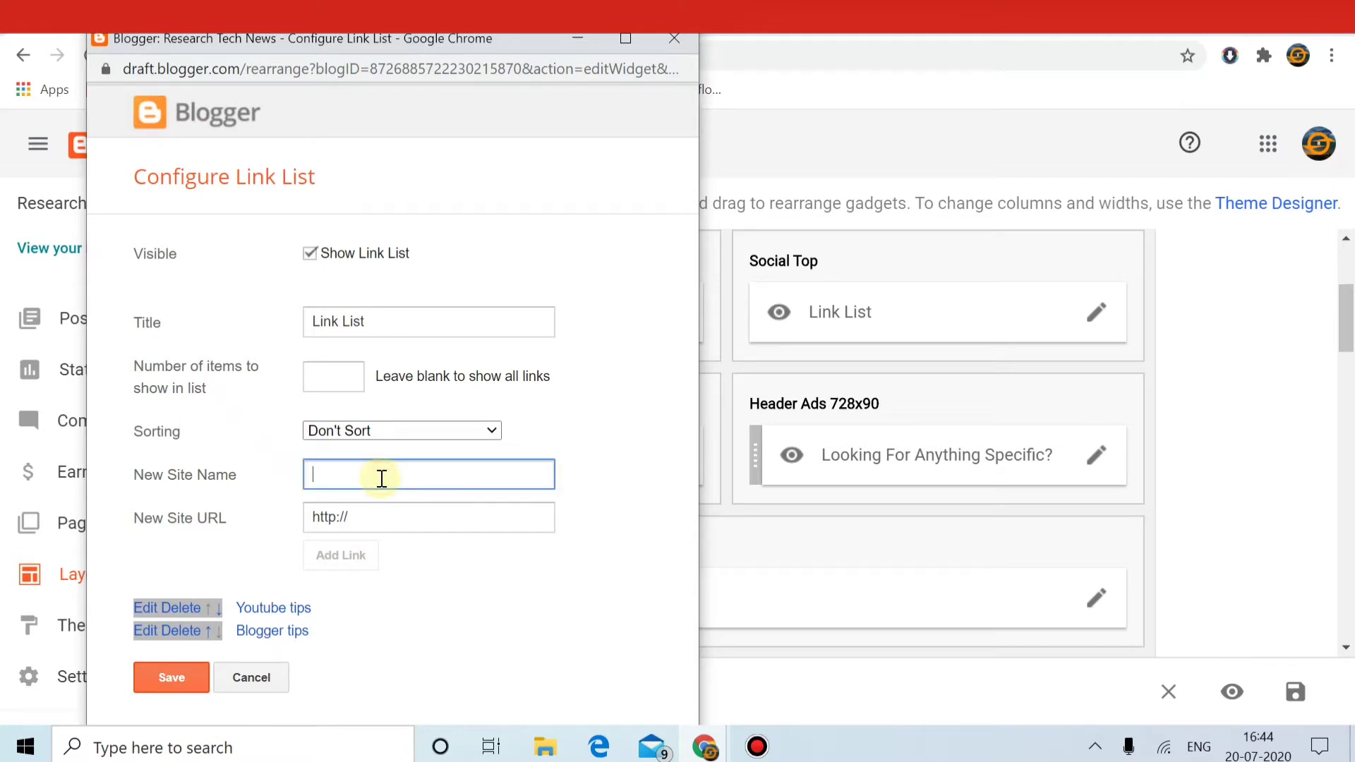
text(Earning)
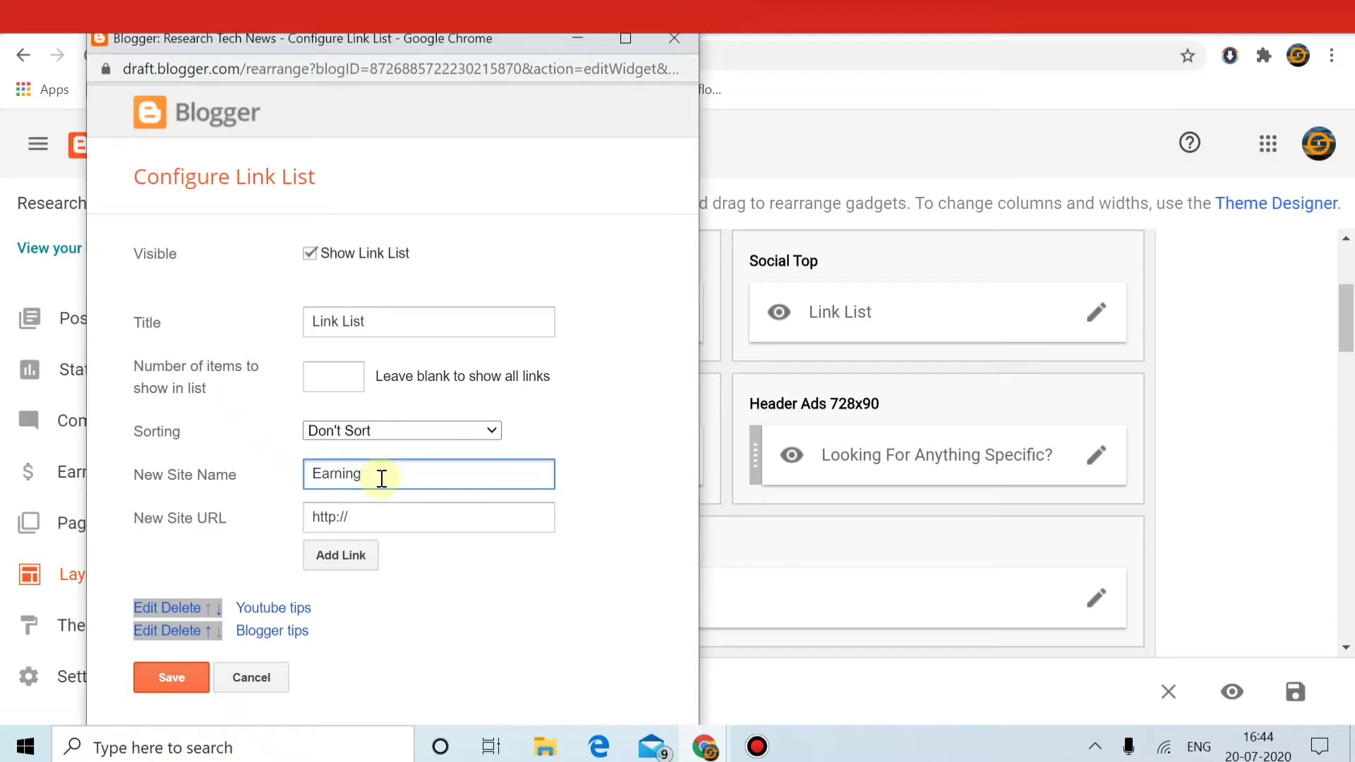
text(app)
click(337, 556)
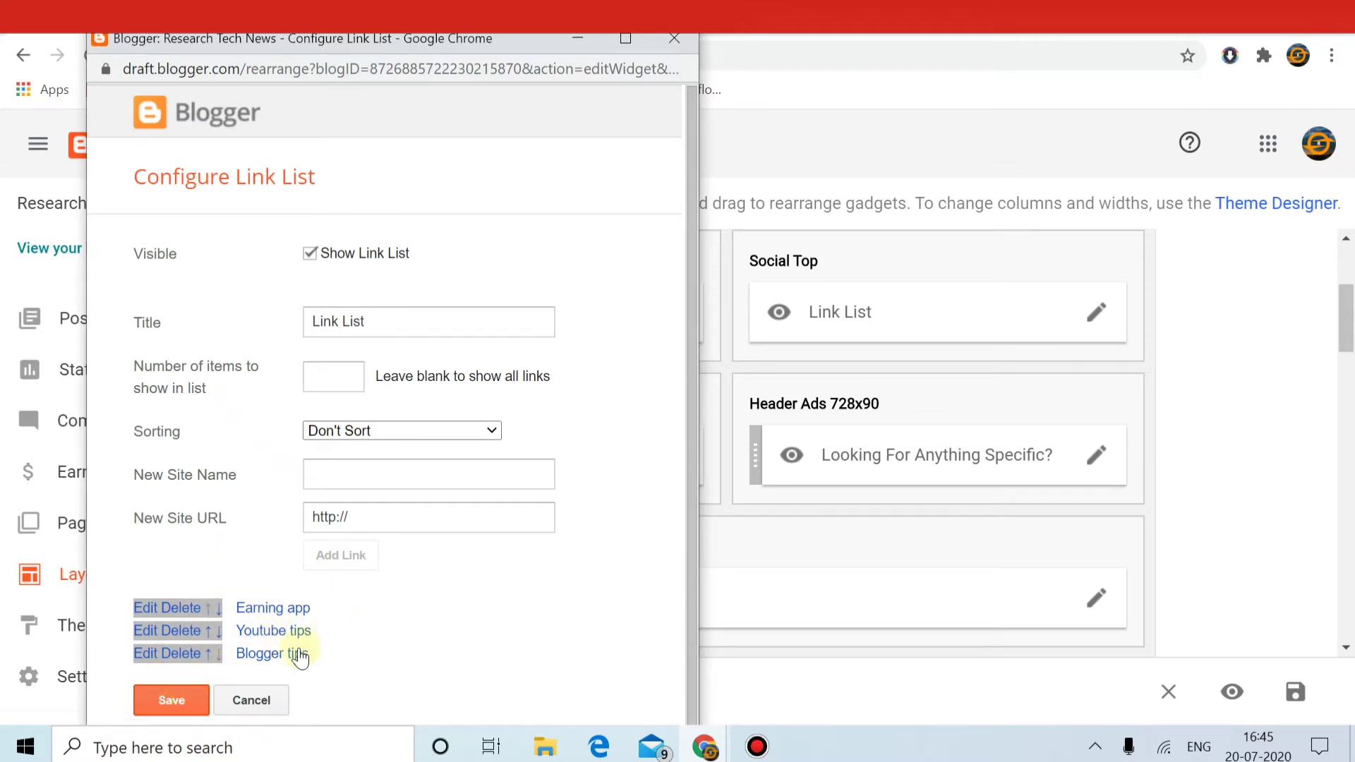
click(184, 706)
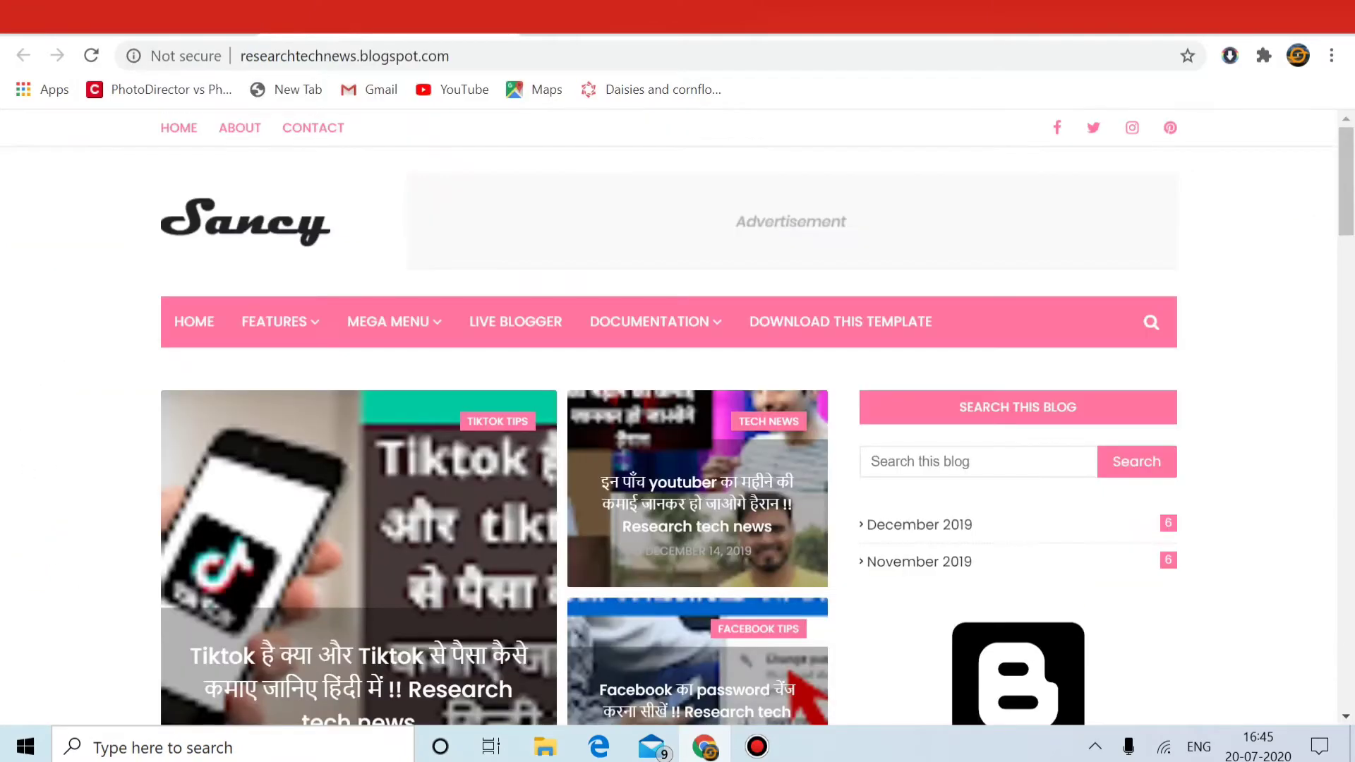
Step: Reload the live blog and check its main menu and home page sections
click(89, 59)
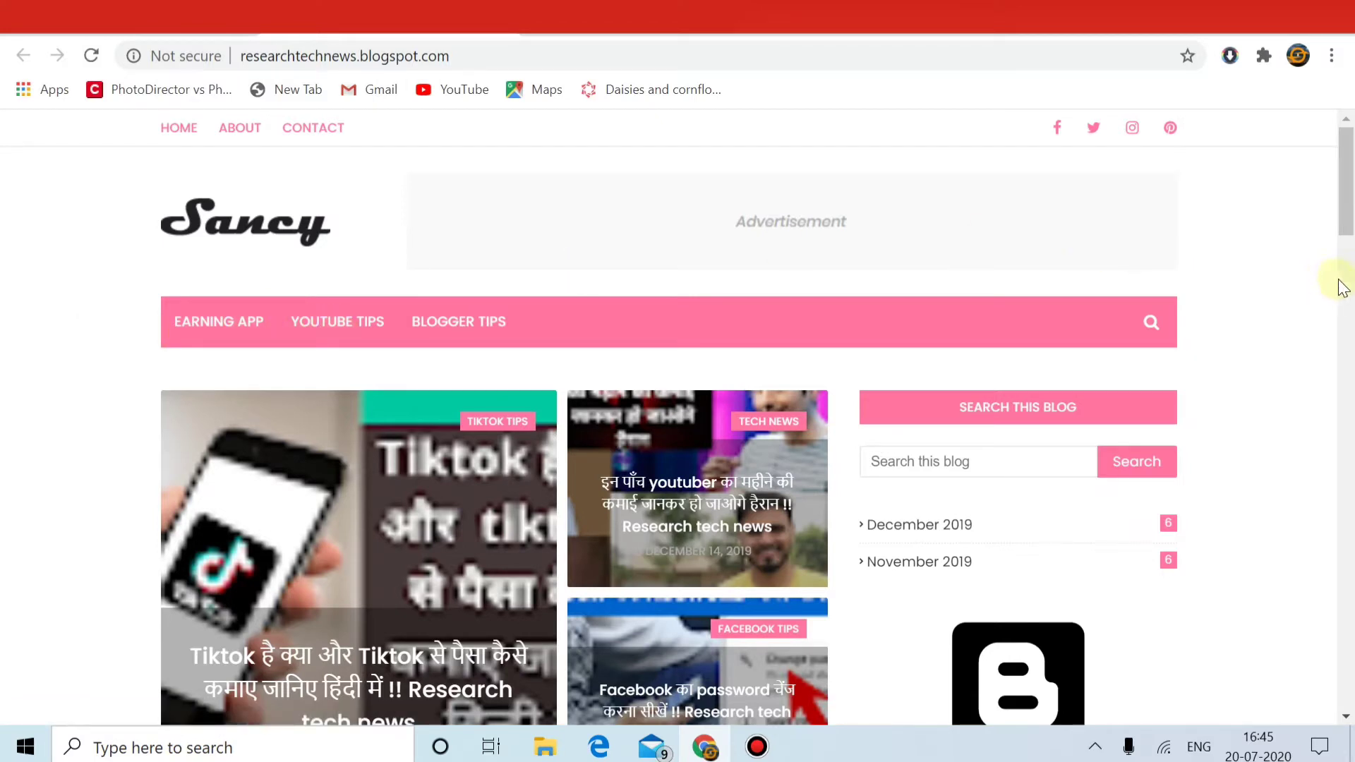
drag(1348, 216, 1349, 248)
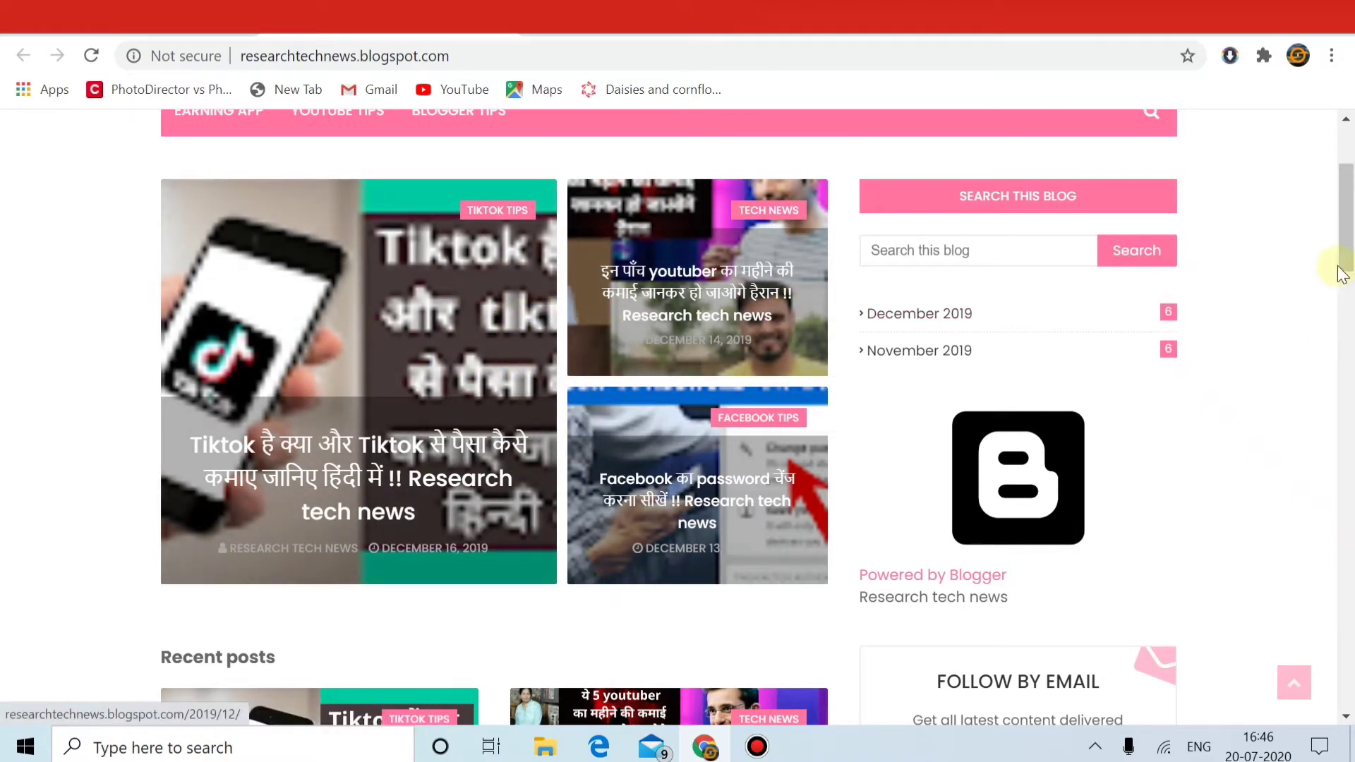
drag(1351, 233, 1349, 125)
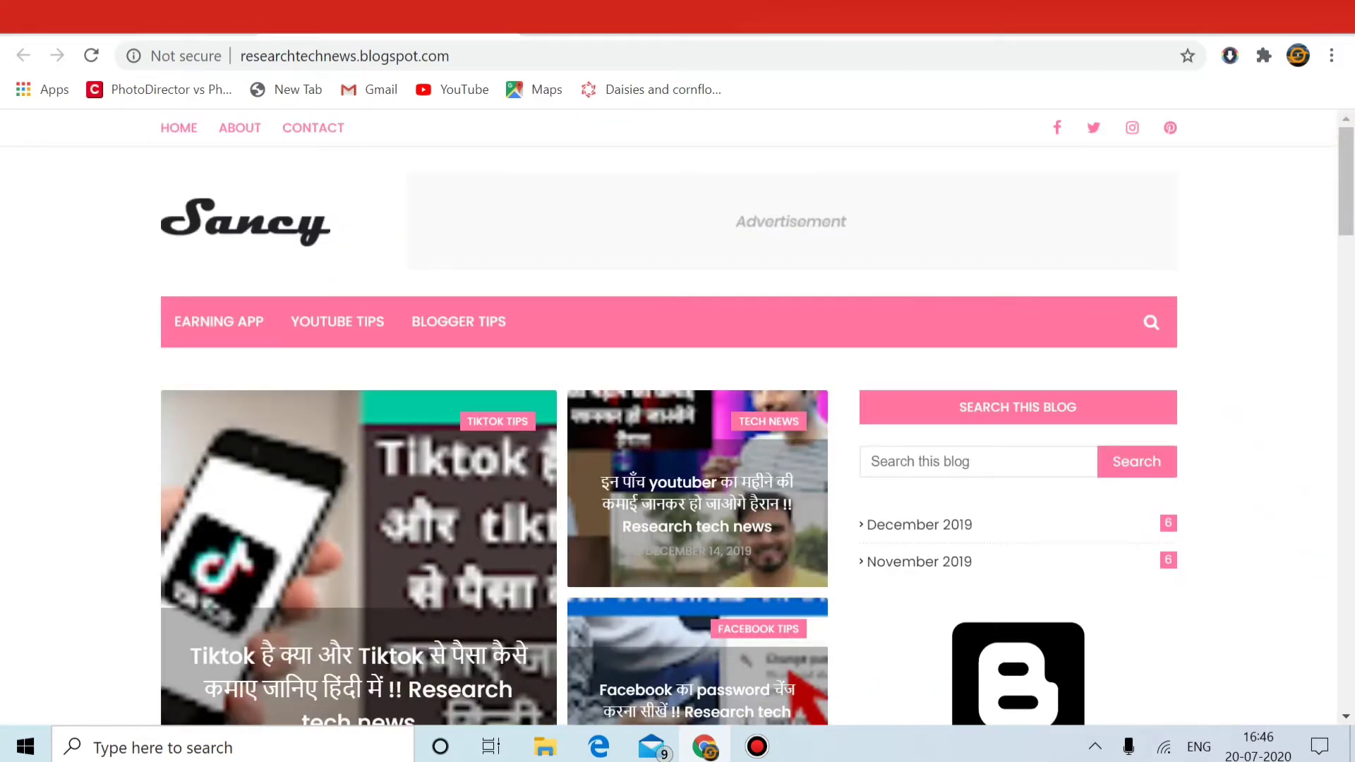
Step: Return to the Blogger layout and open the Best Seller Books gadget in the Hot Posts section for editing
key(ctrl+shift+Tab)
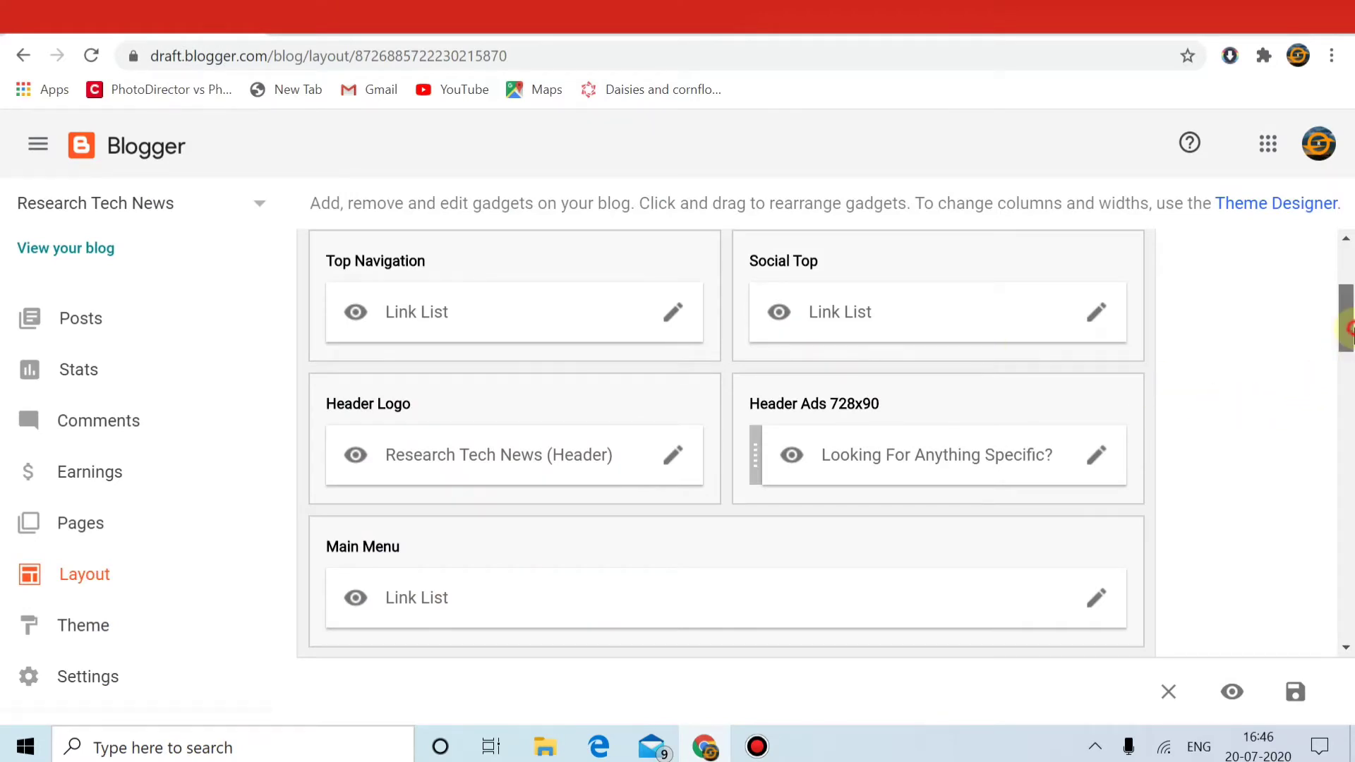
drag(1352, 335, 1352, 387)
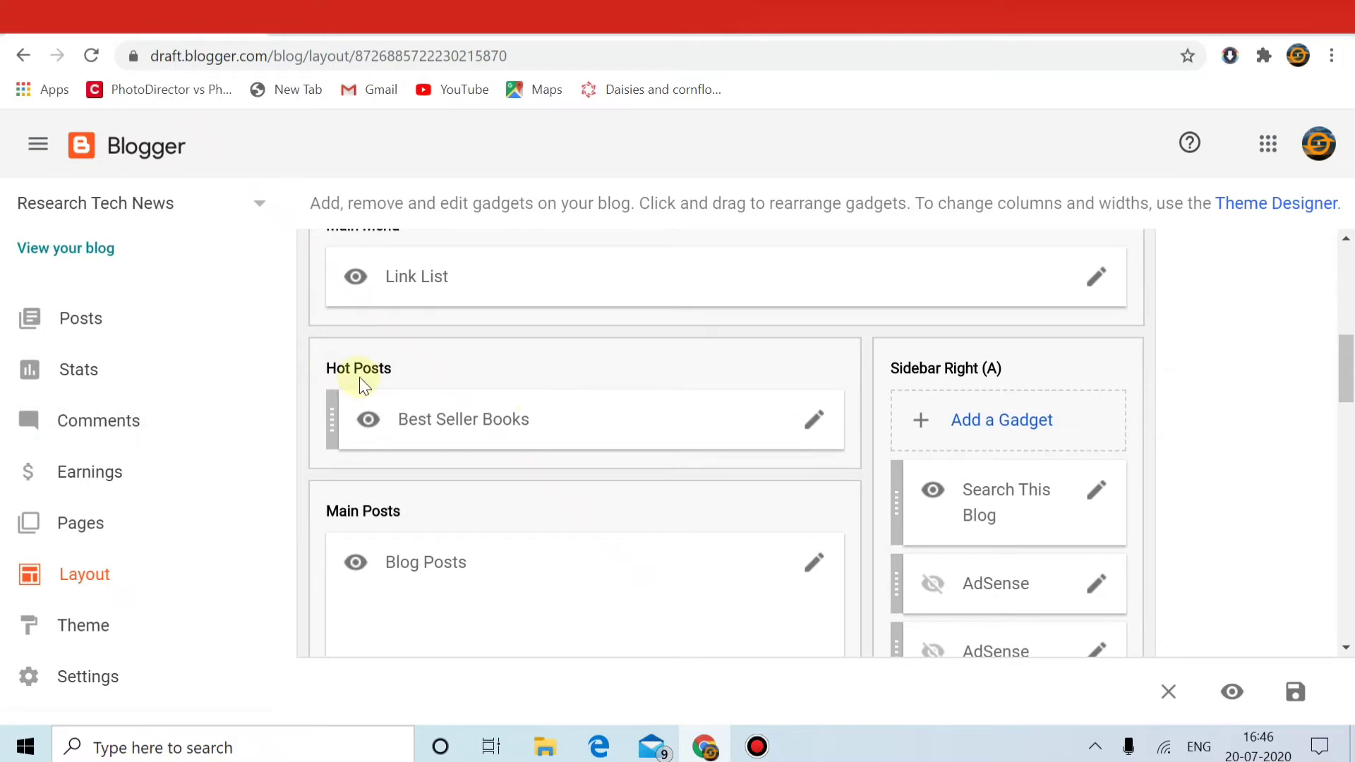
click(815, 424)
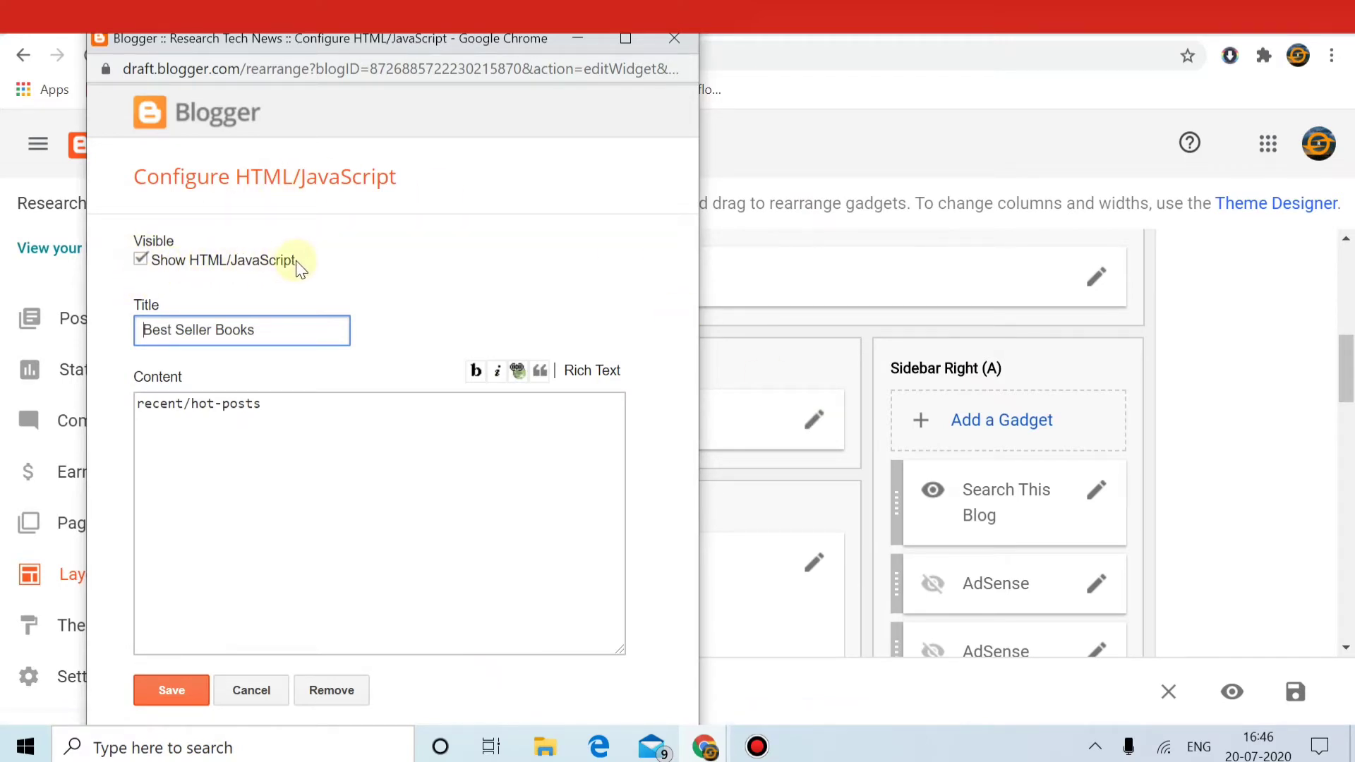
Step: Hide the Best Seller Books gadget in the Hot Posts section and save its settings
click(141, 259)
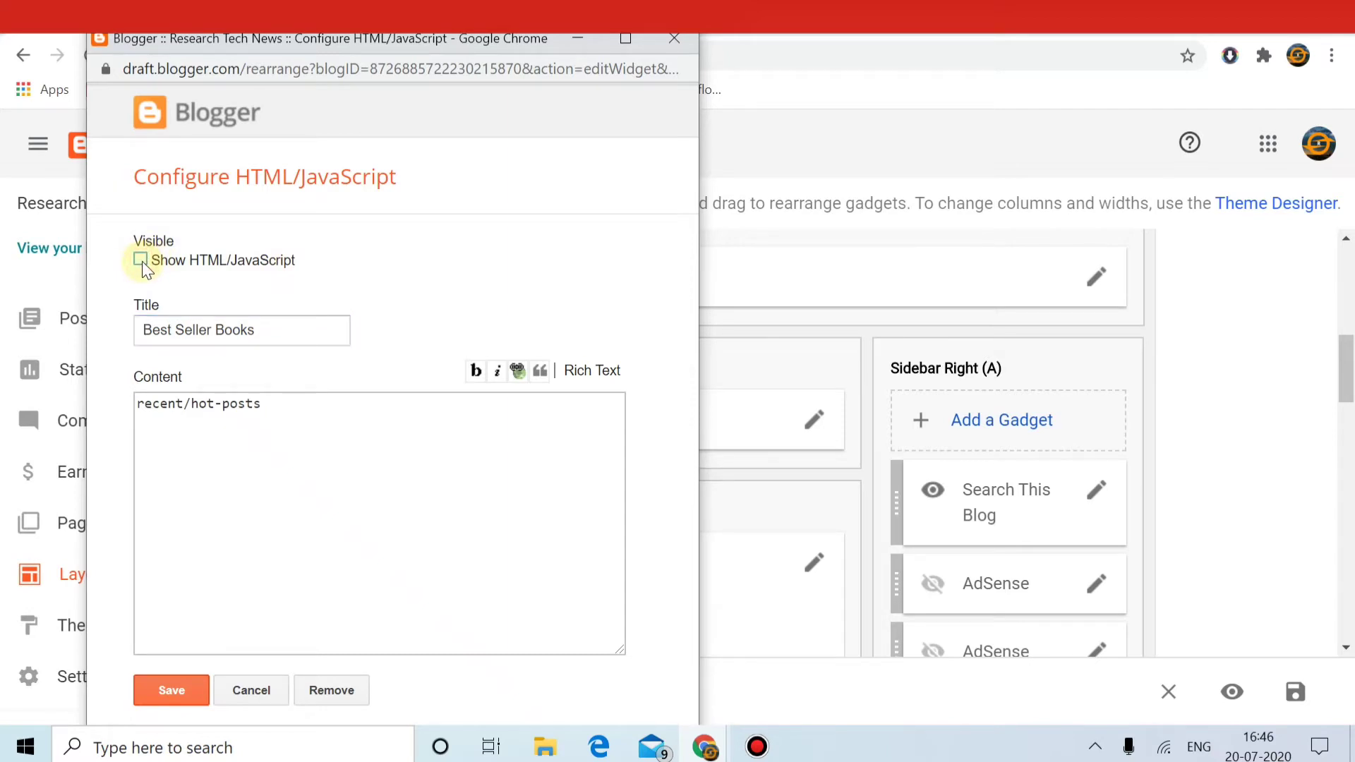
click(151, 687)
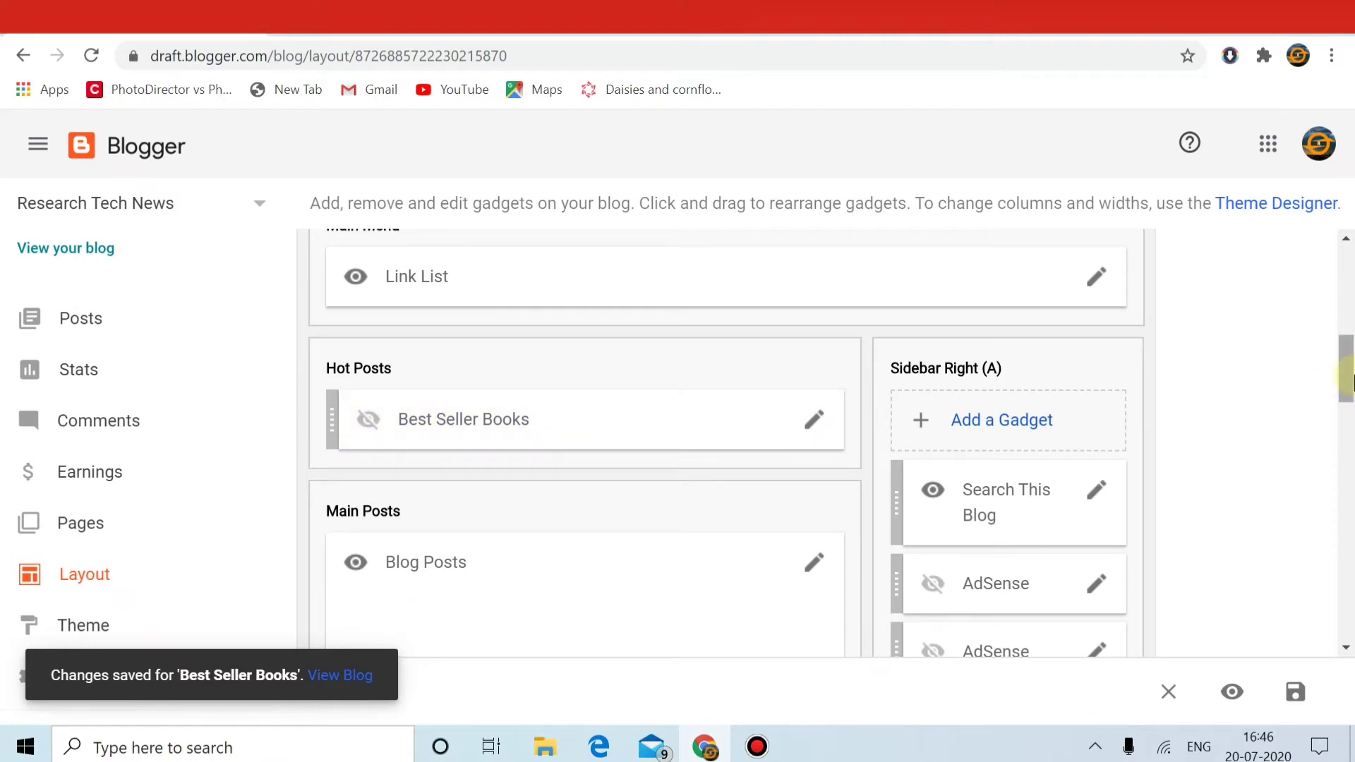
click(1349, 381)
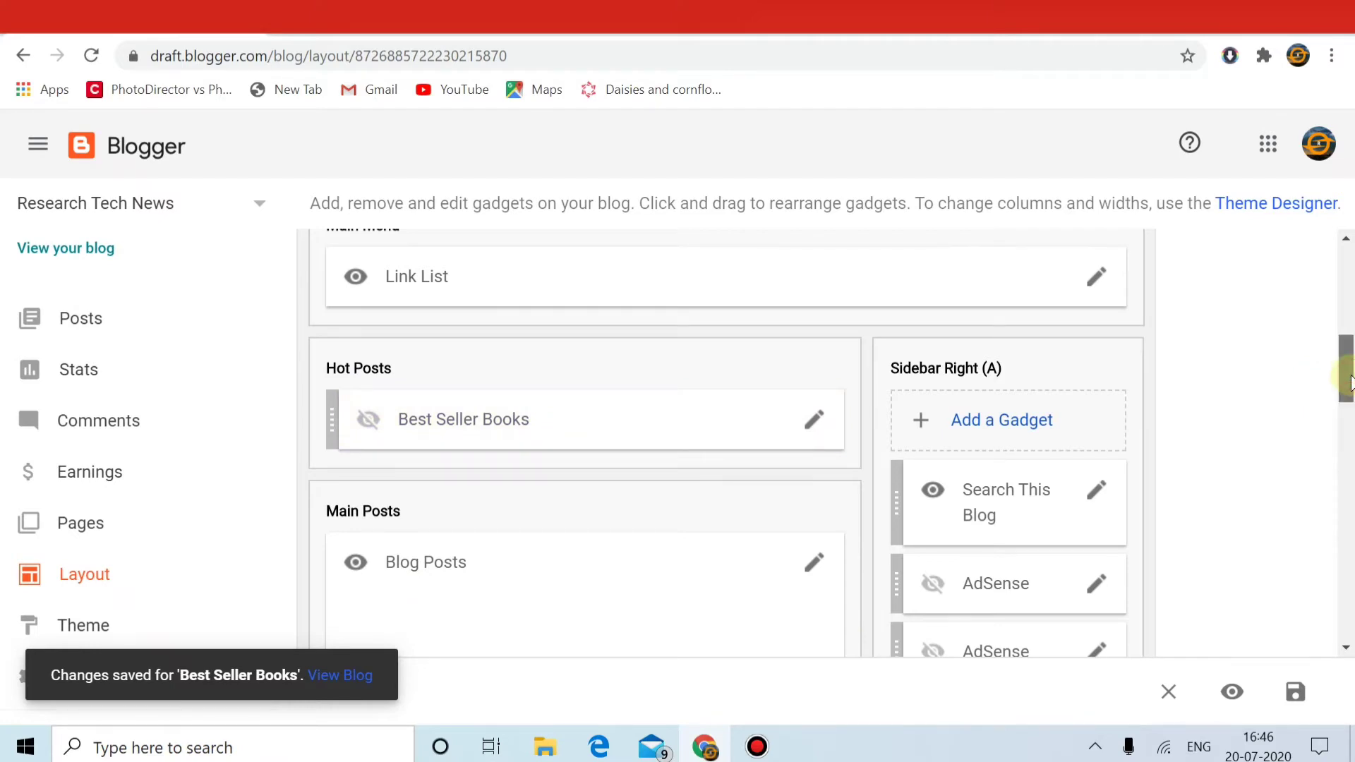
drag(1349, 381, 1349, 403)
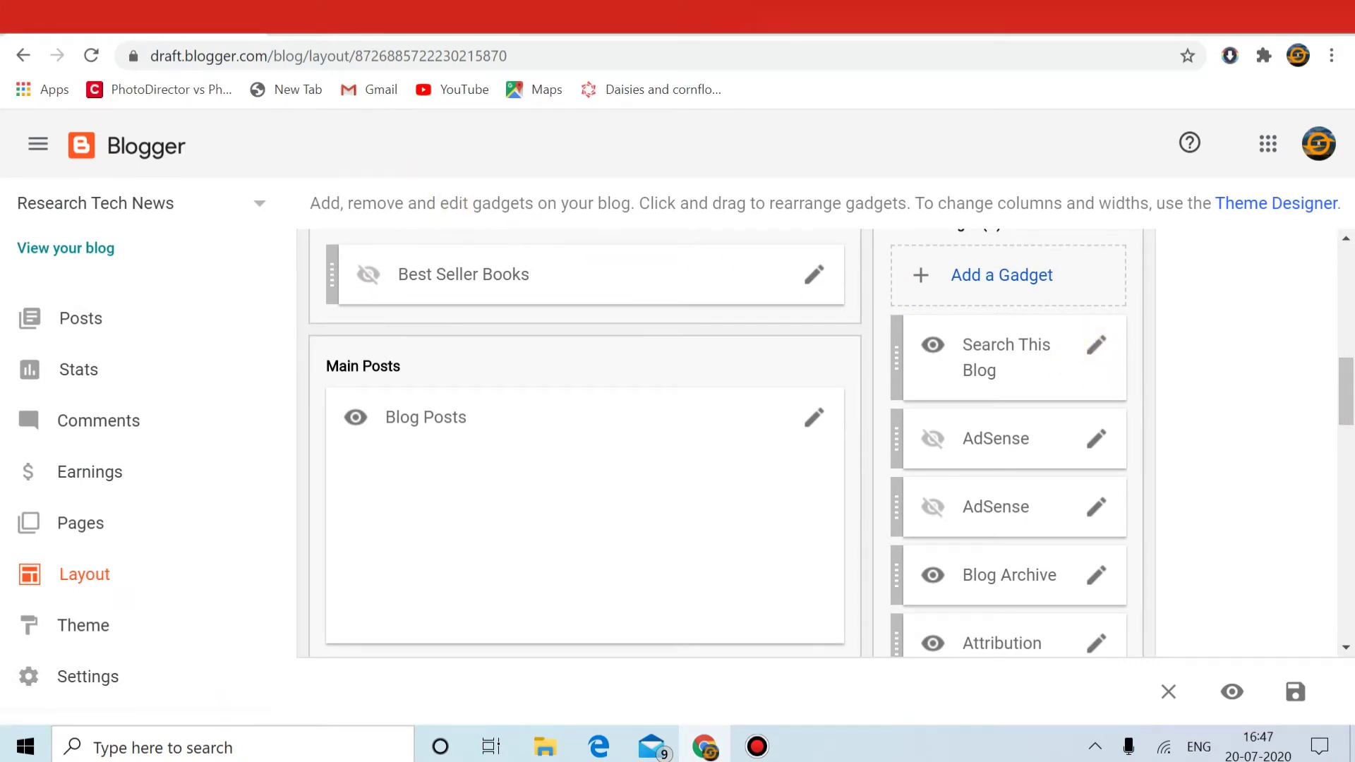
Step: Look over the live blog's home page and sidebar to see which sections it displays
click(332, 17)
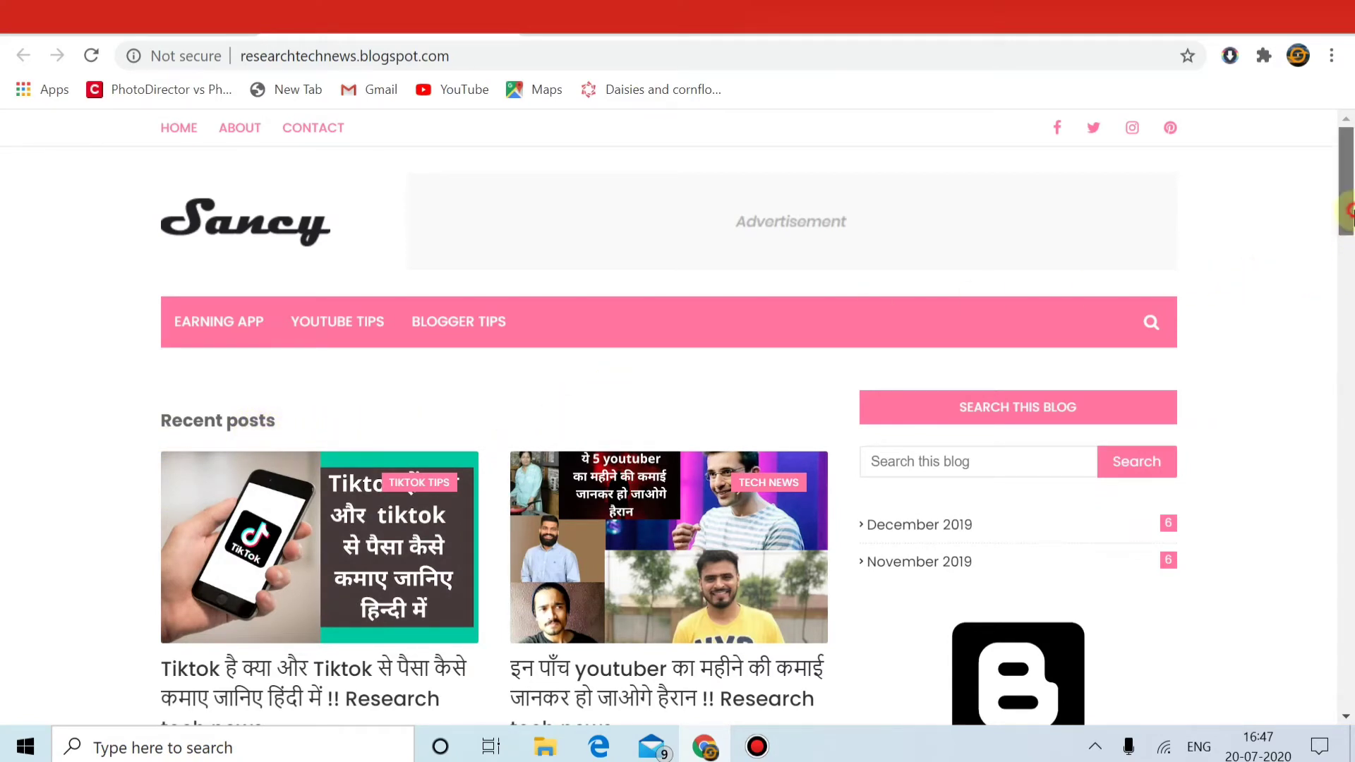
scroll(1352, 282, down, 1)
drag(1353, 282, 1349, 244)
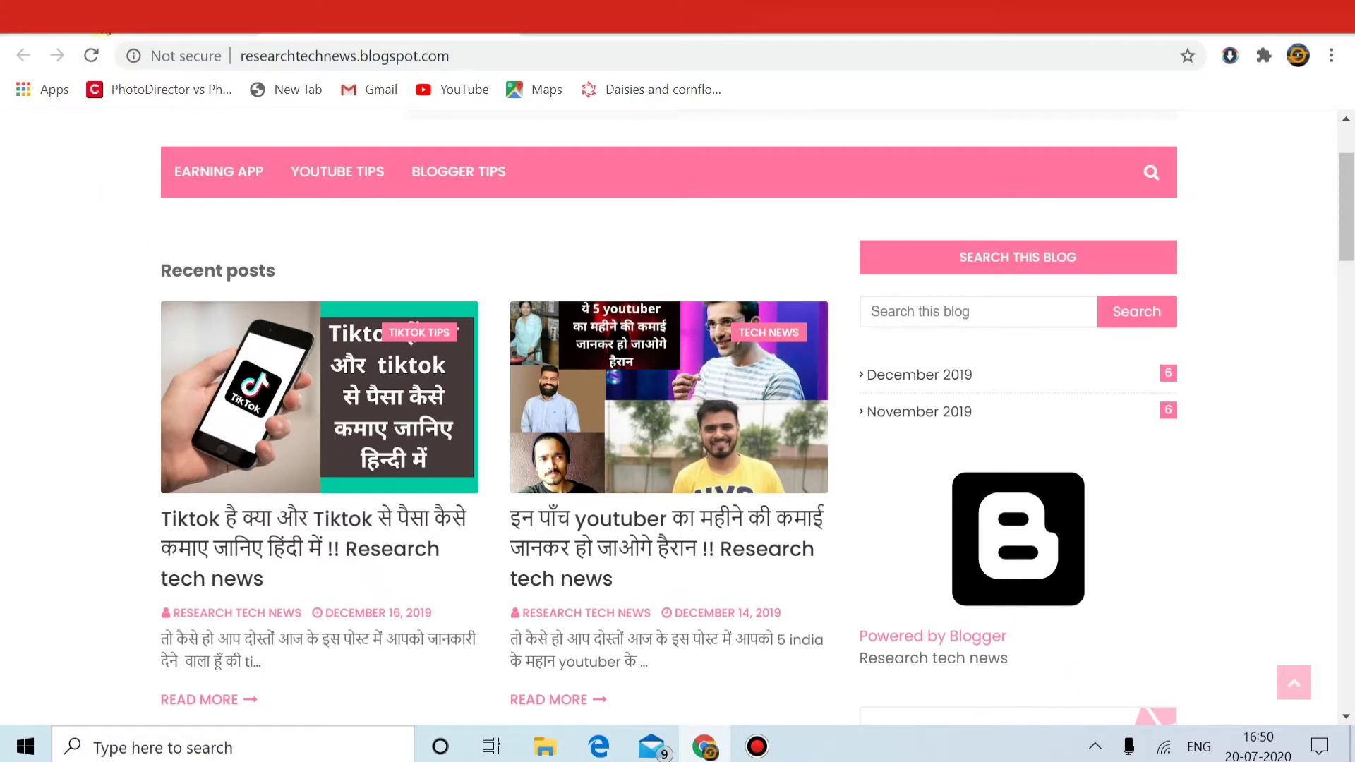
Step: Return to the Blogger layout and remove the Best Seller Books gadget from the Hot Posts section
key(ctrl+Tab)
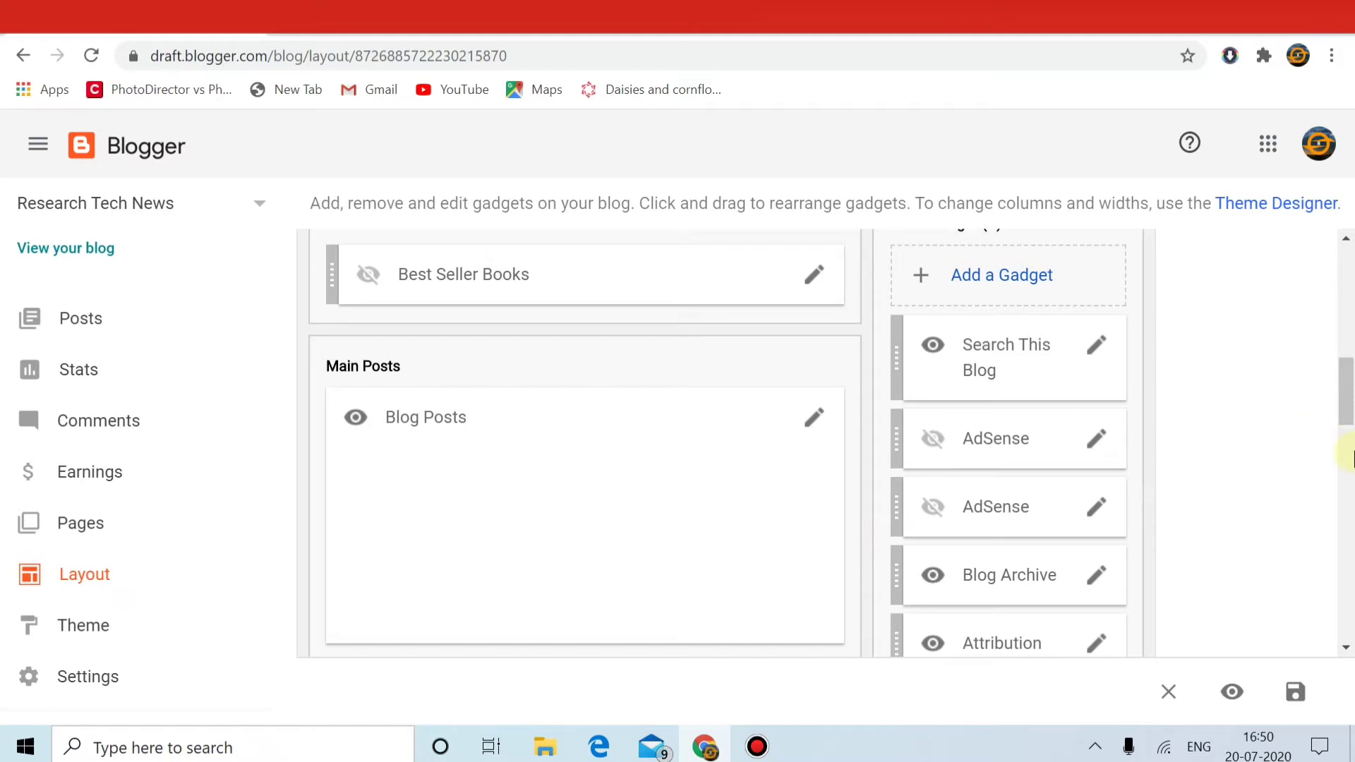
mouse_move(1348, 420)
mouse_down()
mouse_move(1349, 306)
mouse_move(1348, 411)
mouse_up()
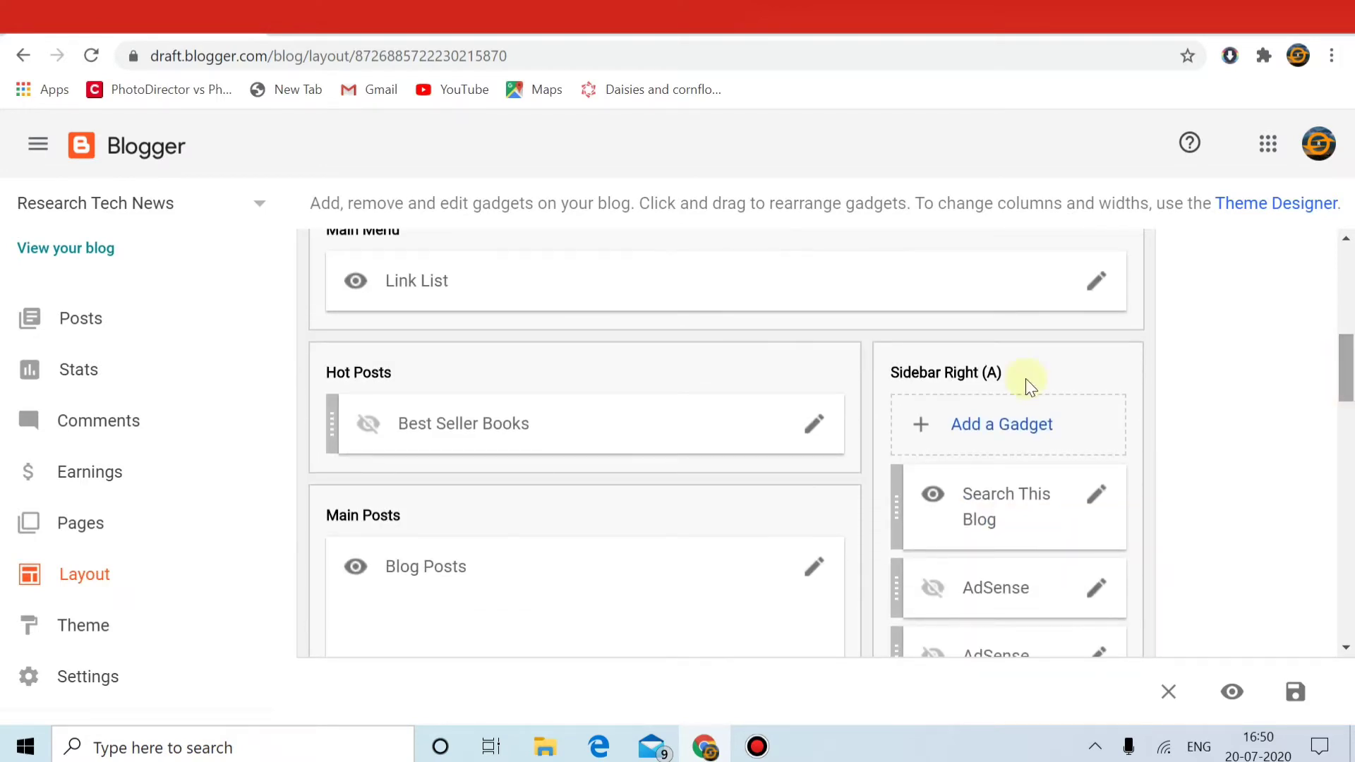
click(813, 427)
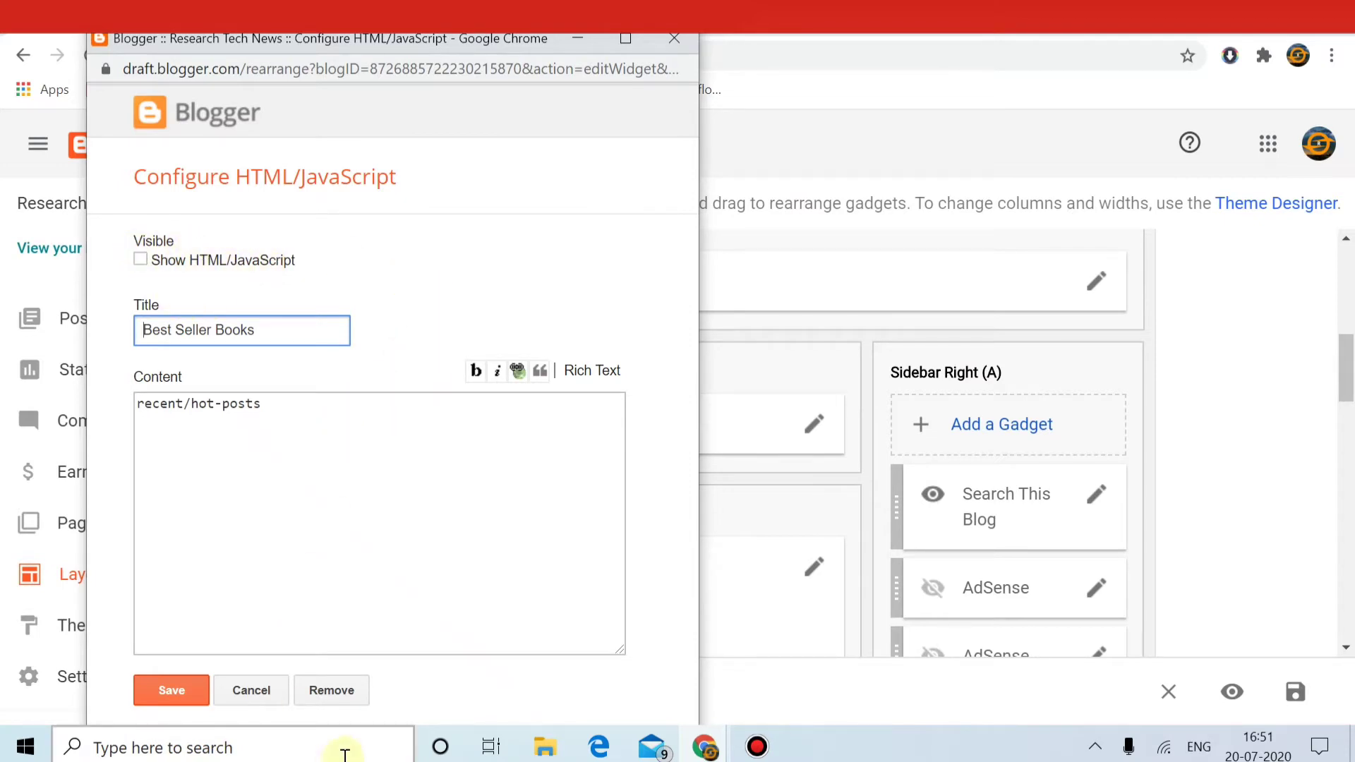
click(335, 689)
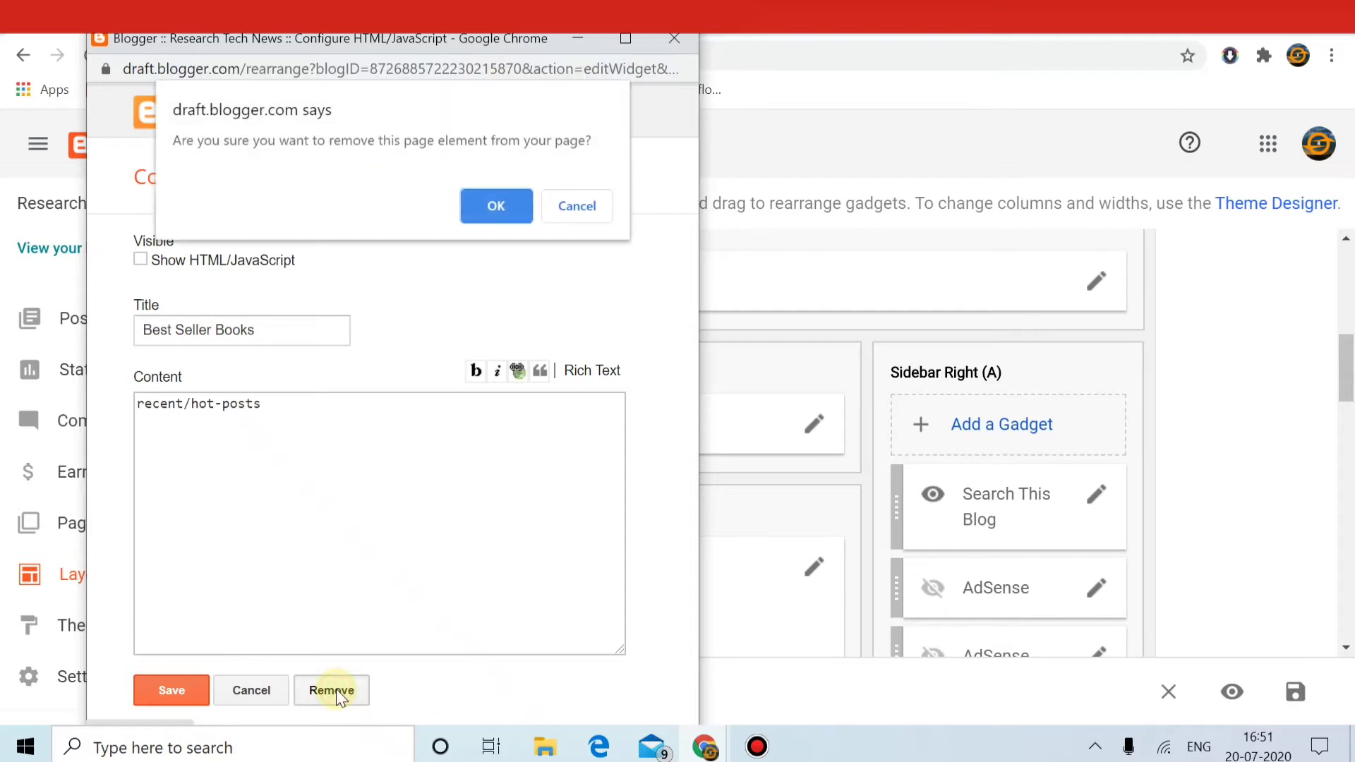
click(497, 214)
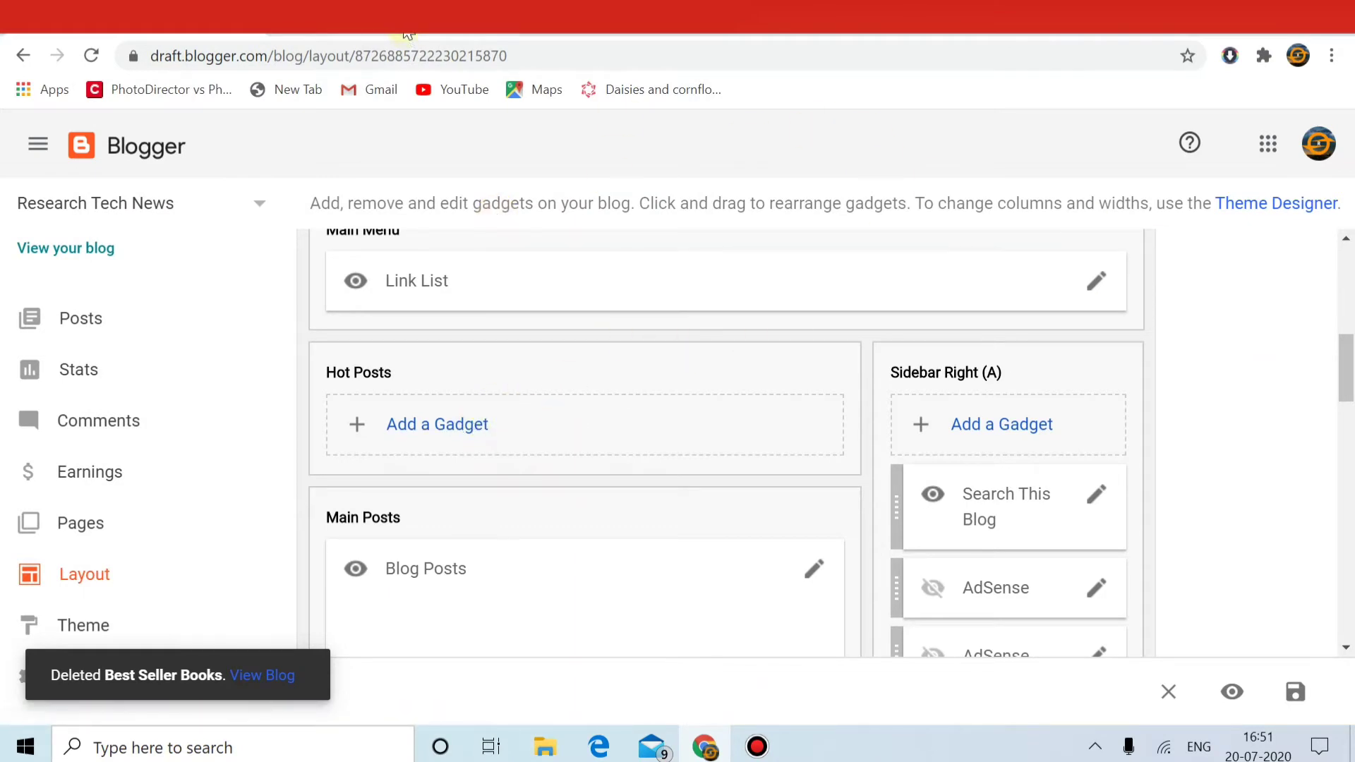
Step: Check the live blog's sidebar and remove the Search This Blog gadget from Sidebar Right (A) in the layout
click(407, 34)
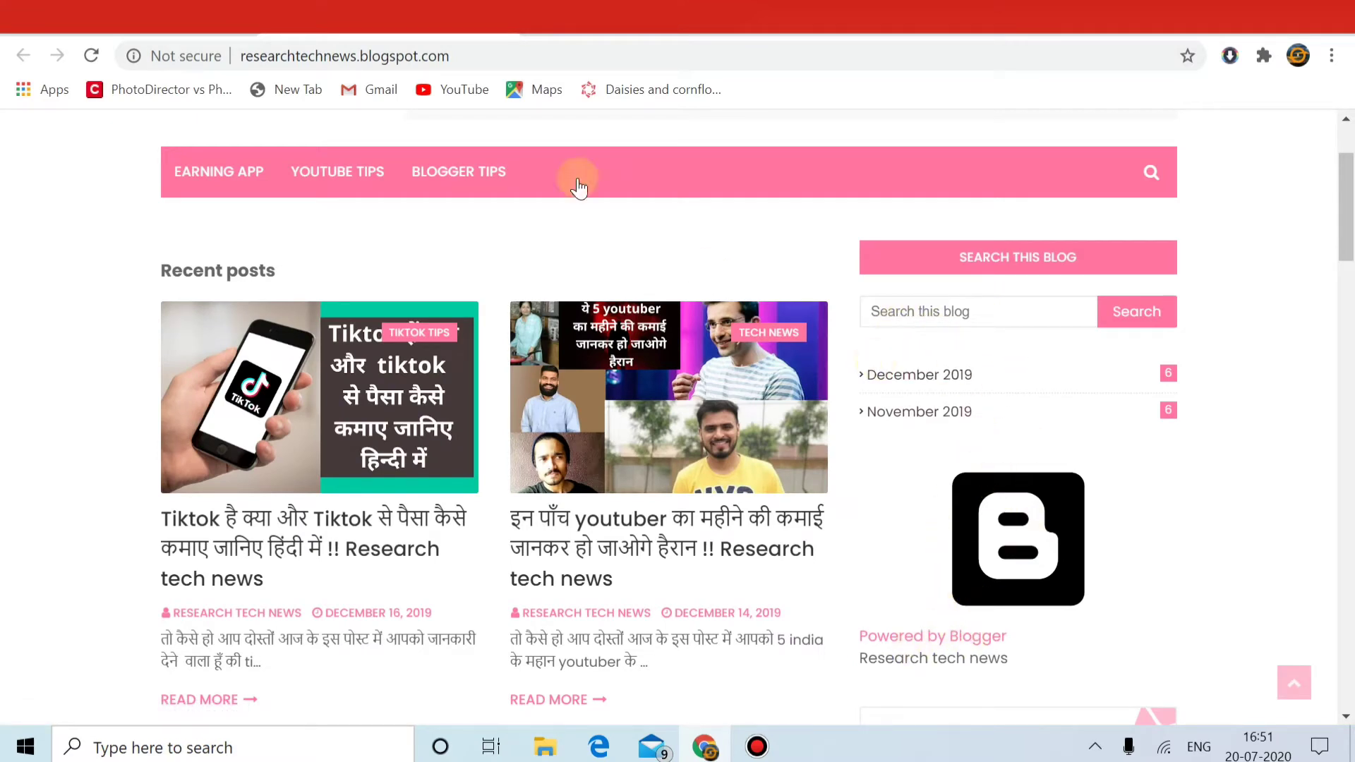
key(ctrl+shift+Tab)
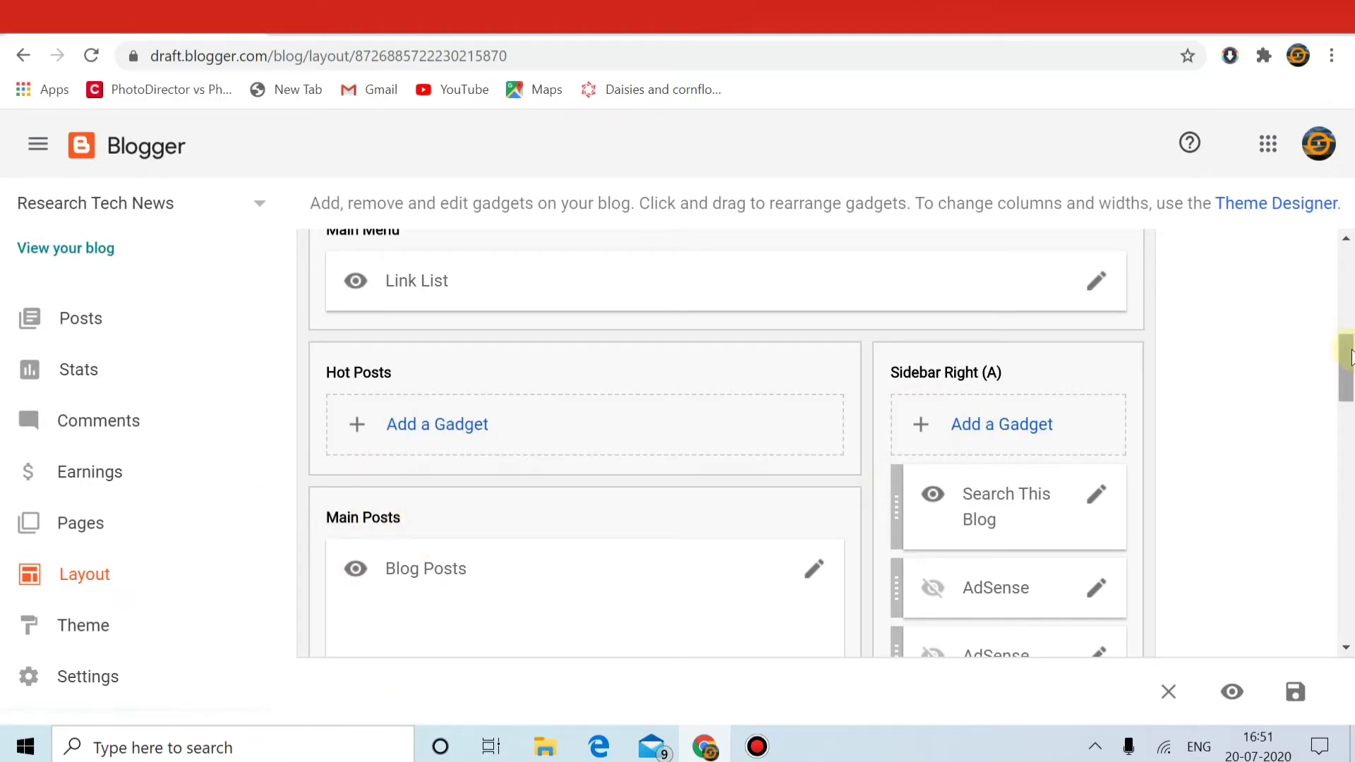
scroll(1348, 384, up, 1)
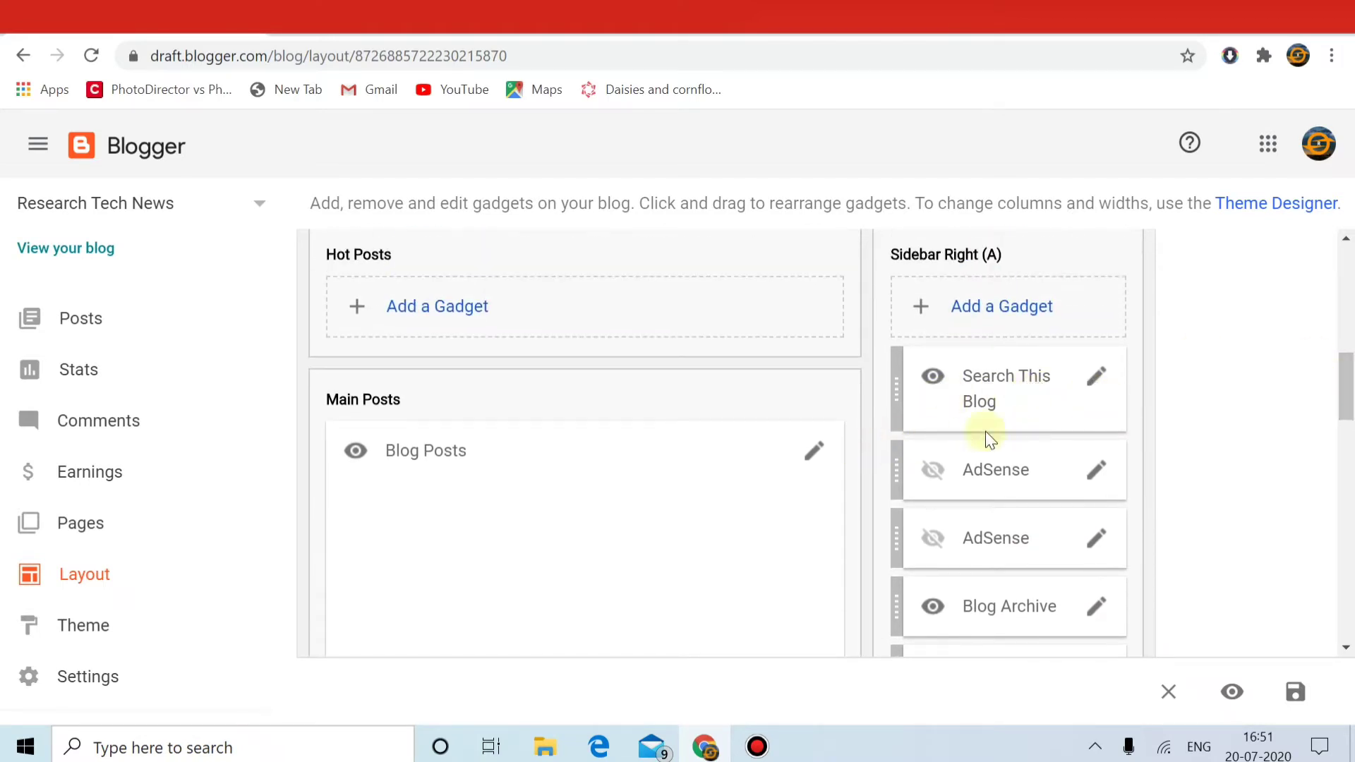
click(1099, 380)
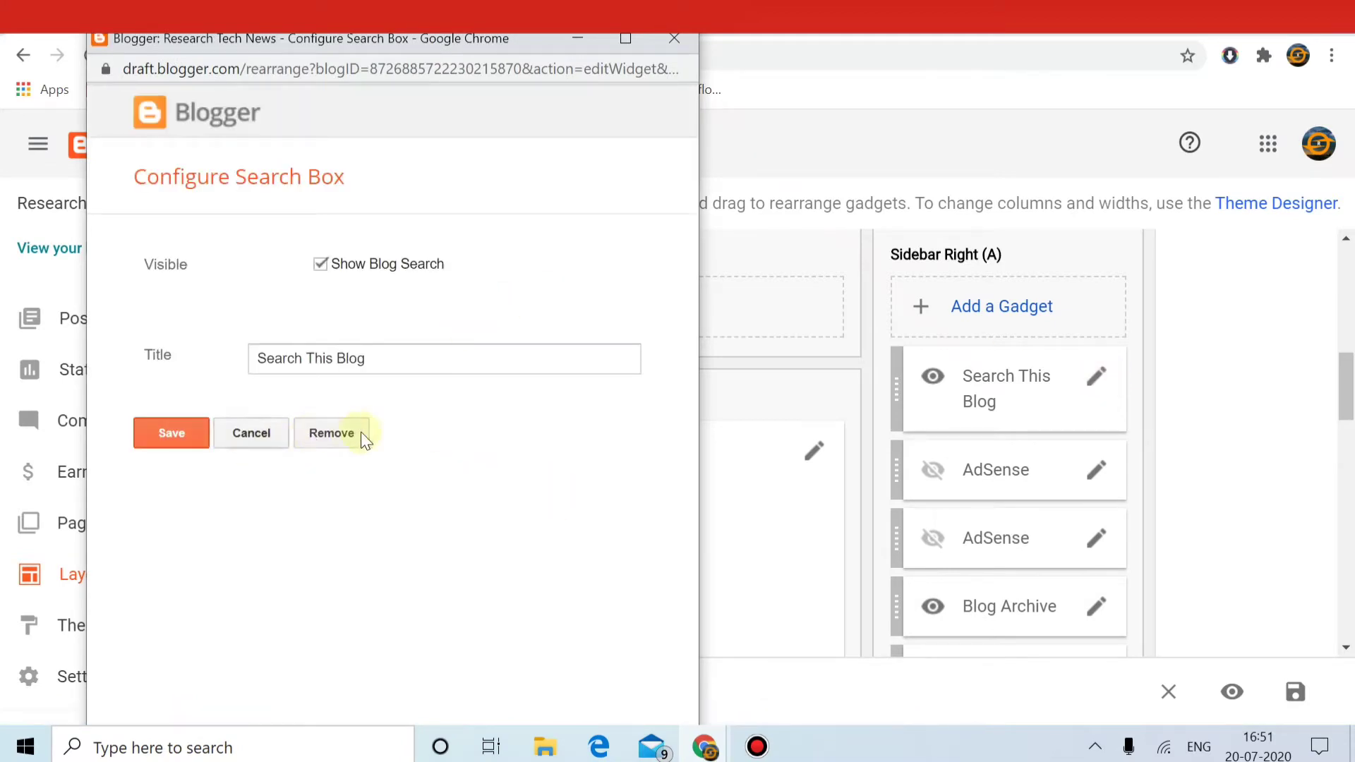
click(313, 428)
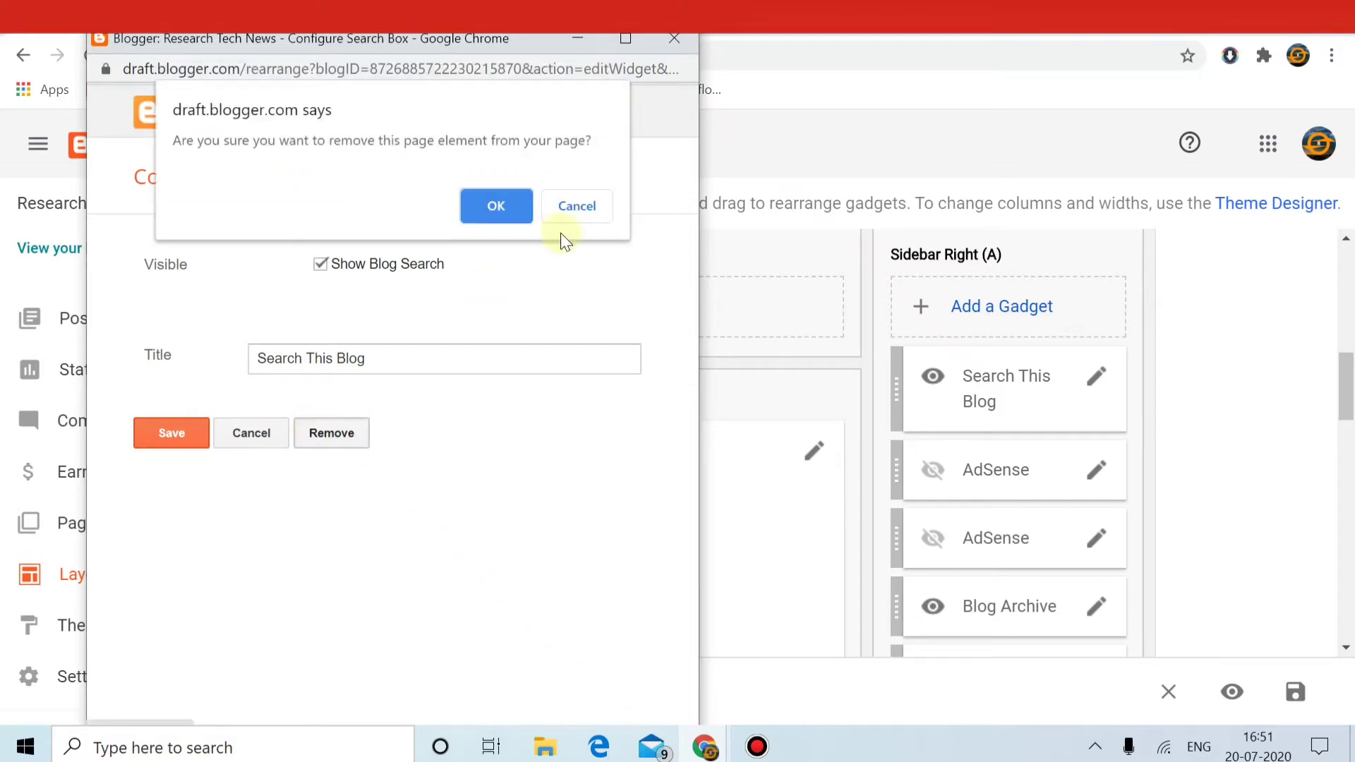
click(490, 200)
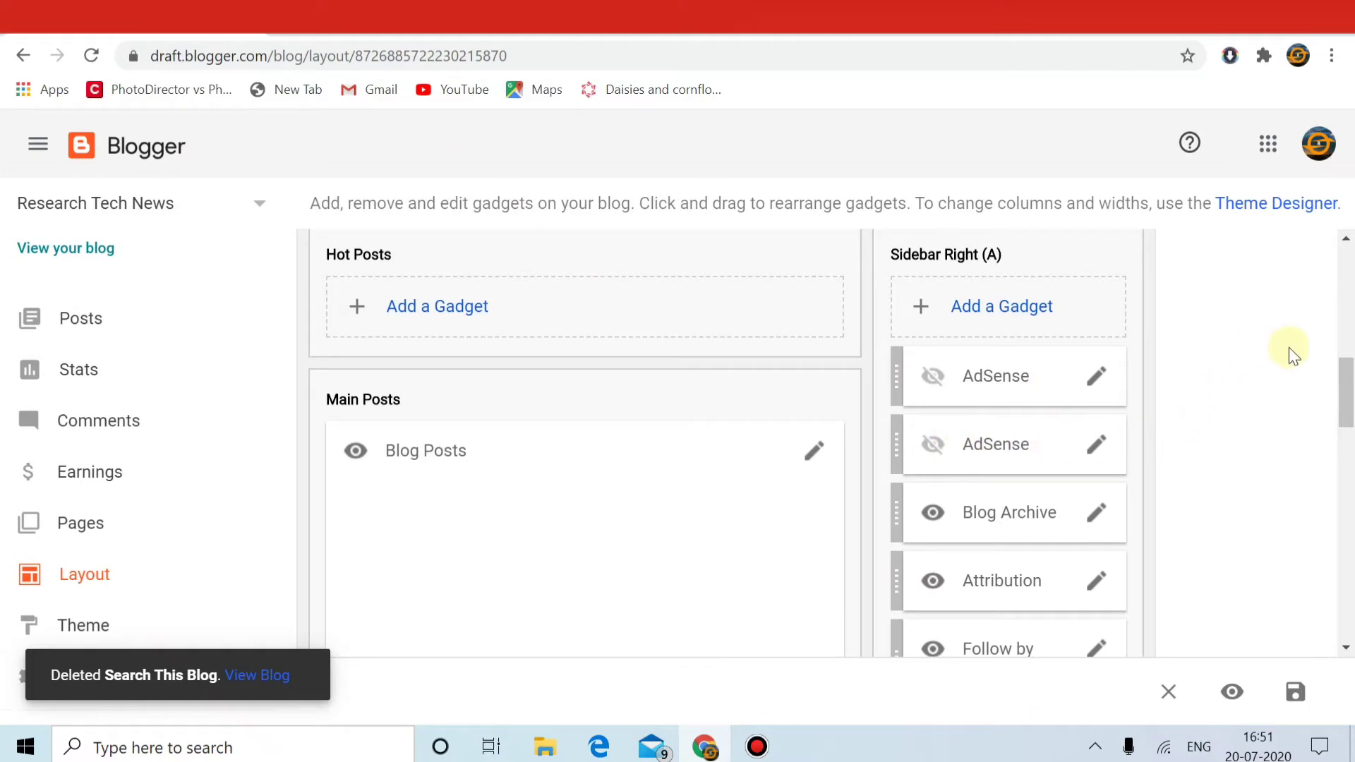
Step: Remove the Blog Archive gadget from Sidebar Right (A) and reload the live blog
drag(1345, 384, 1342, 395)
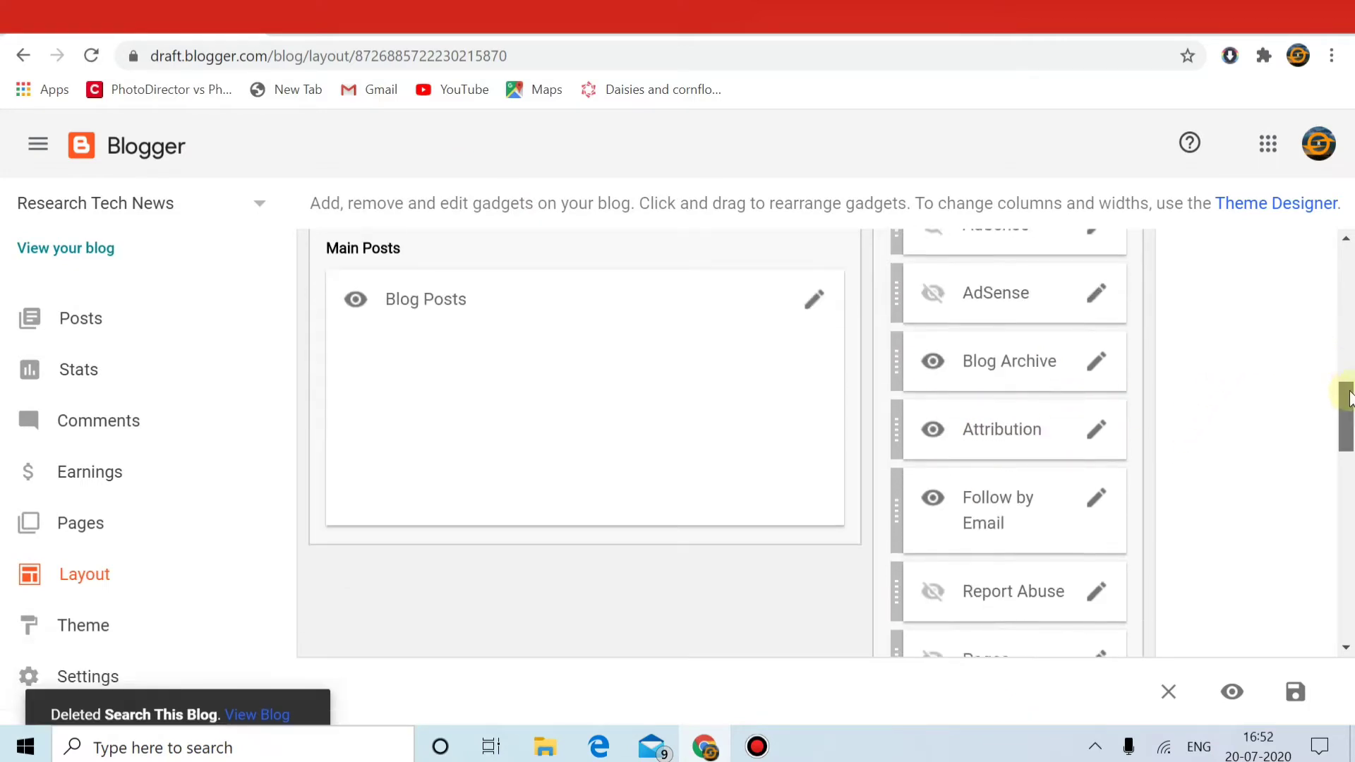
click(1097, 367)
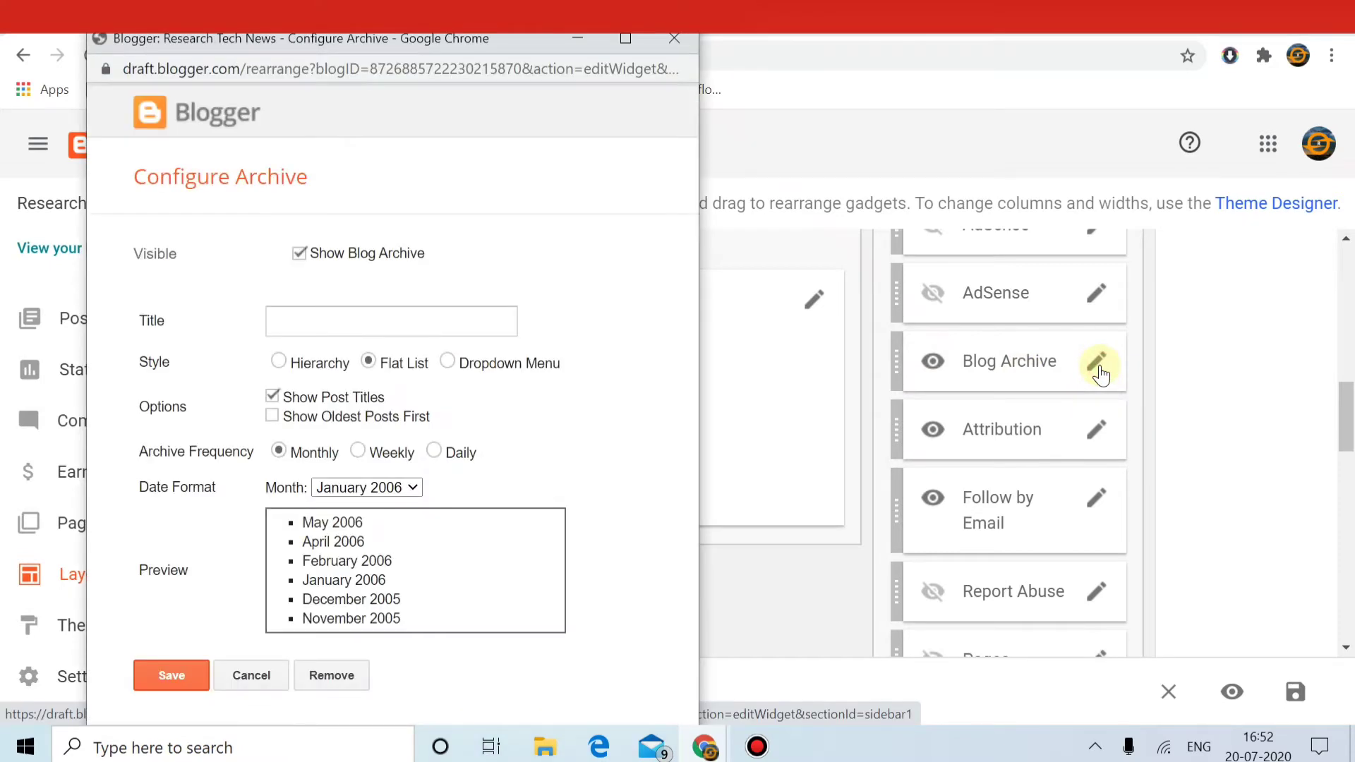
click(325, 676)
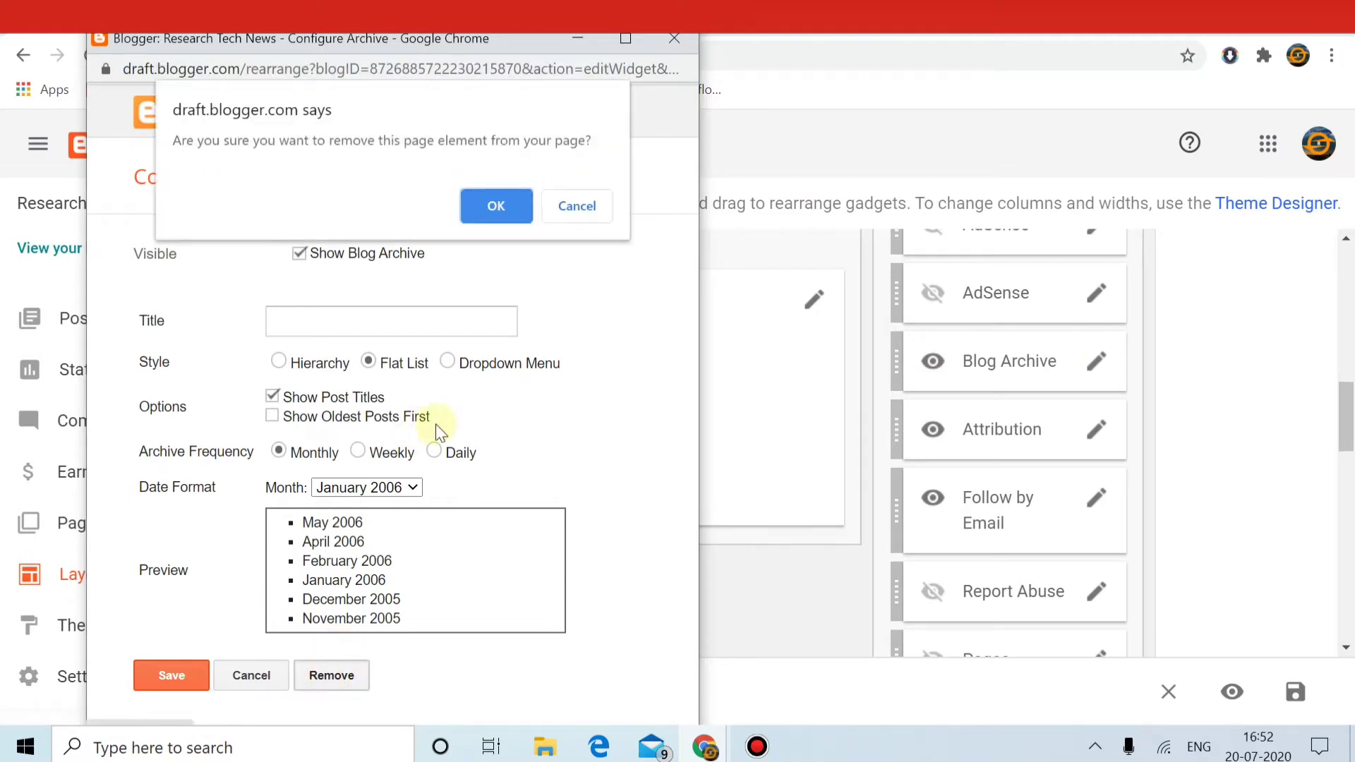
click(494, 205)
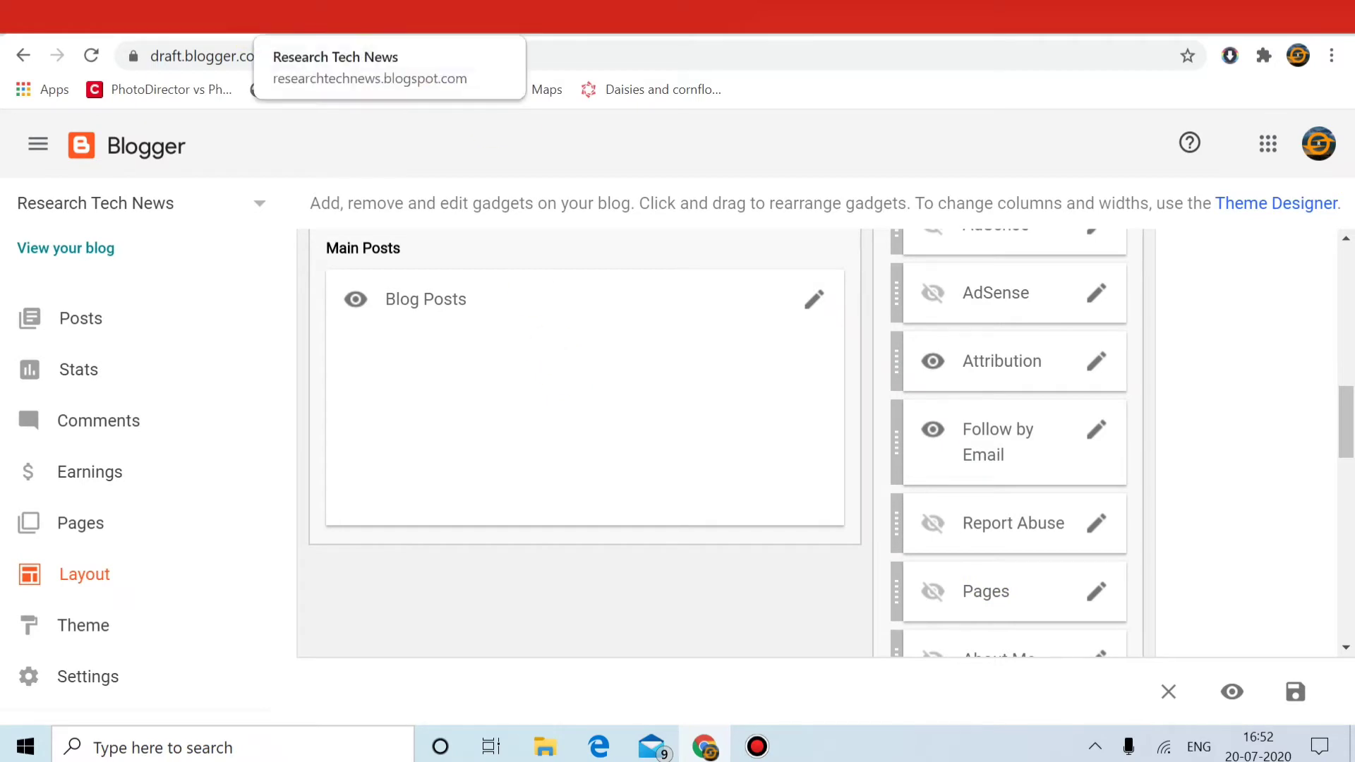
click(388, 17)
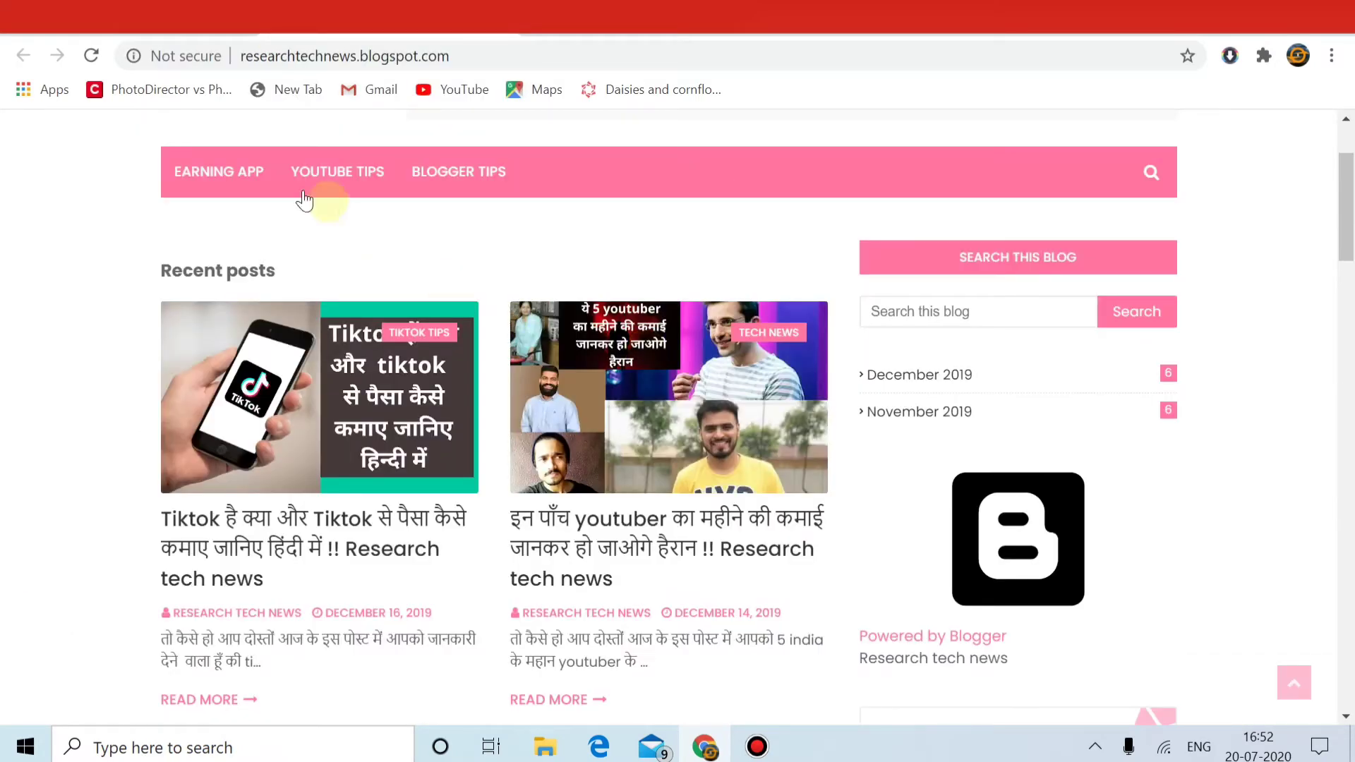
click(89, 56)
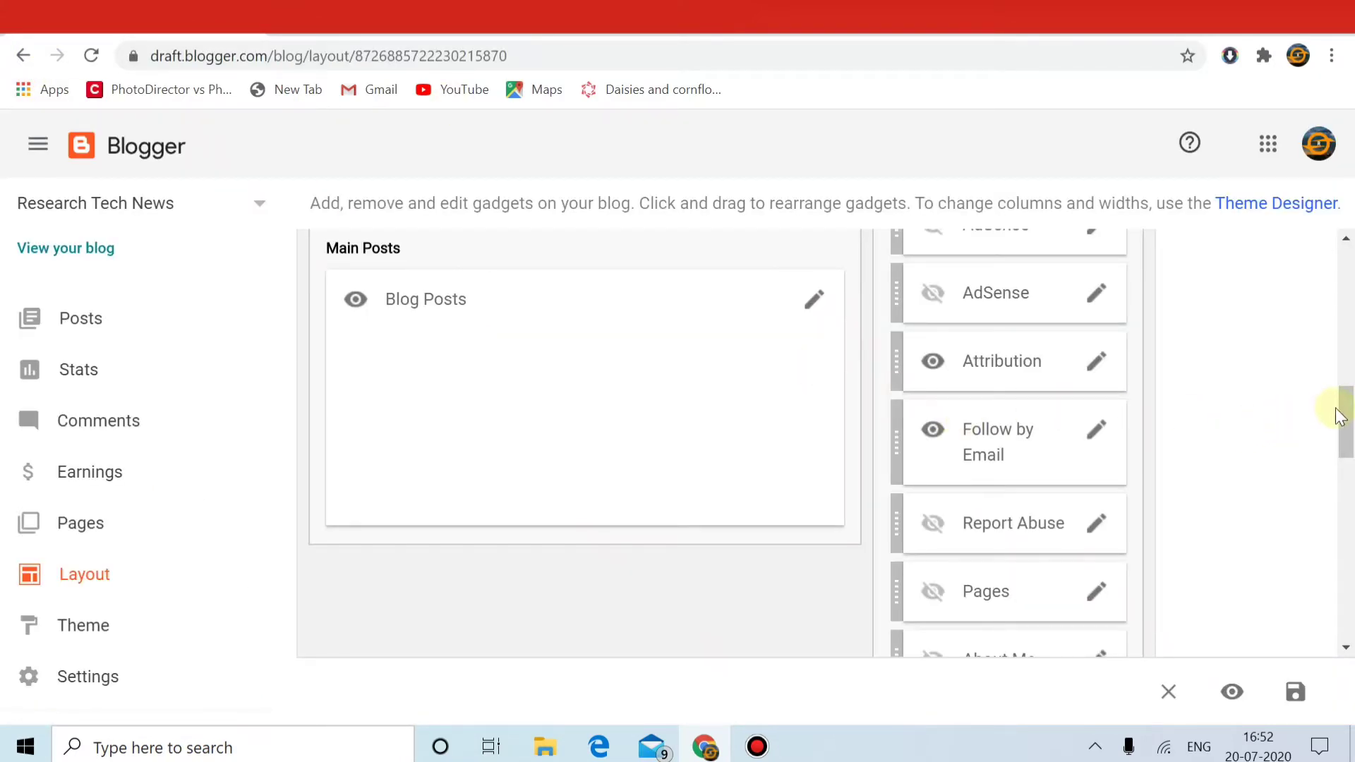
Step: Return to the Blogger layout and remove the Attribution gadget from Sidebar Right (A)
click(1348, 356)
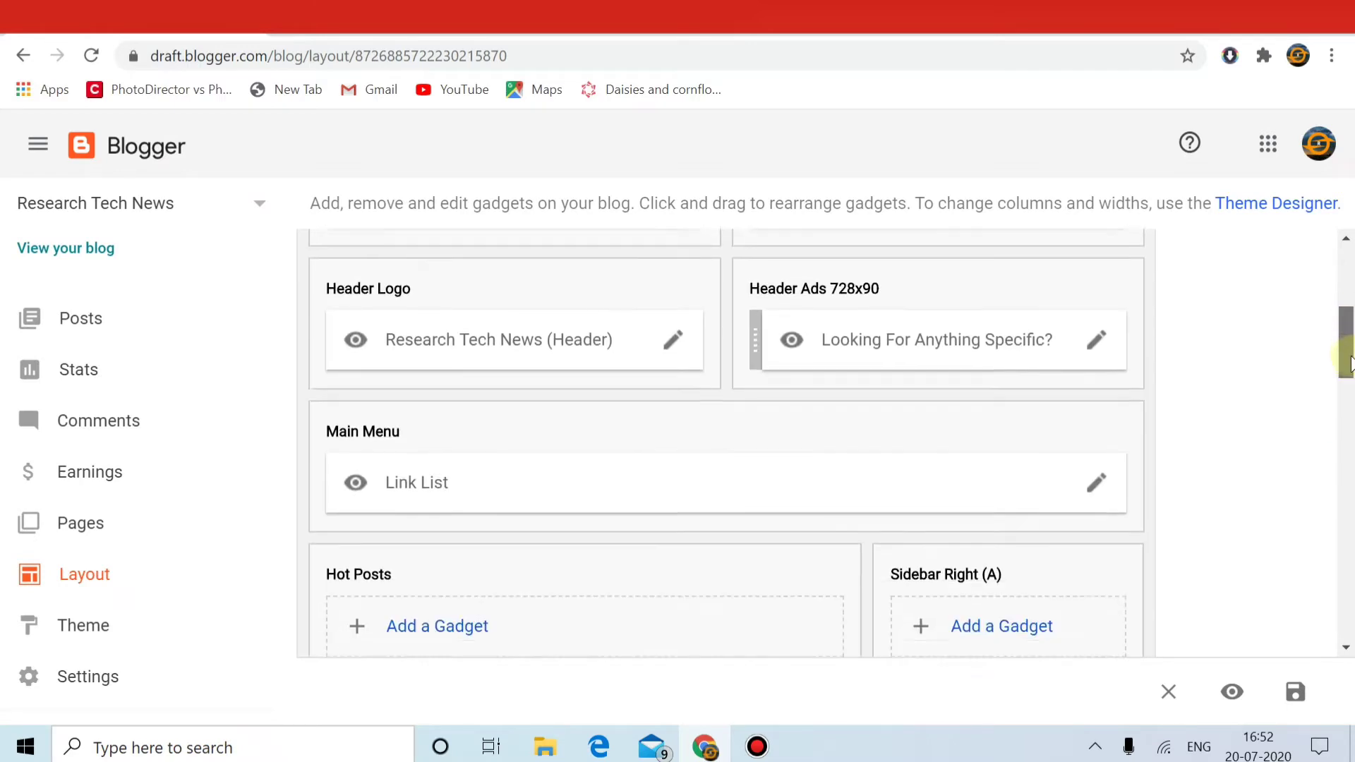
drag(1349, 356, 1349, 429)
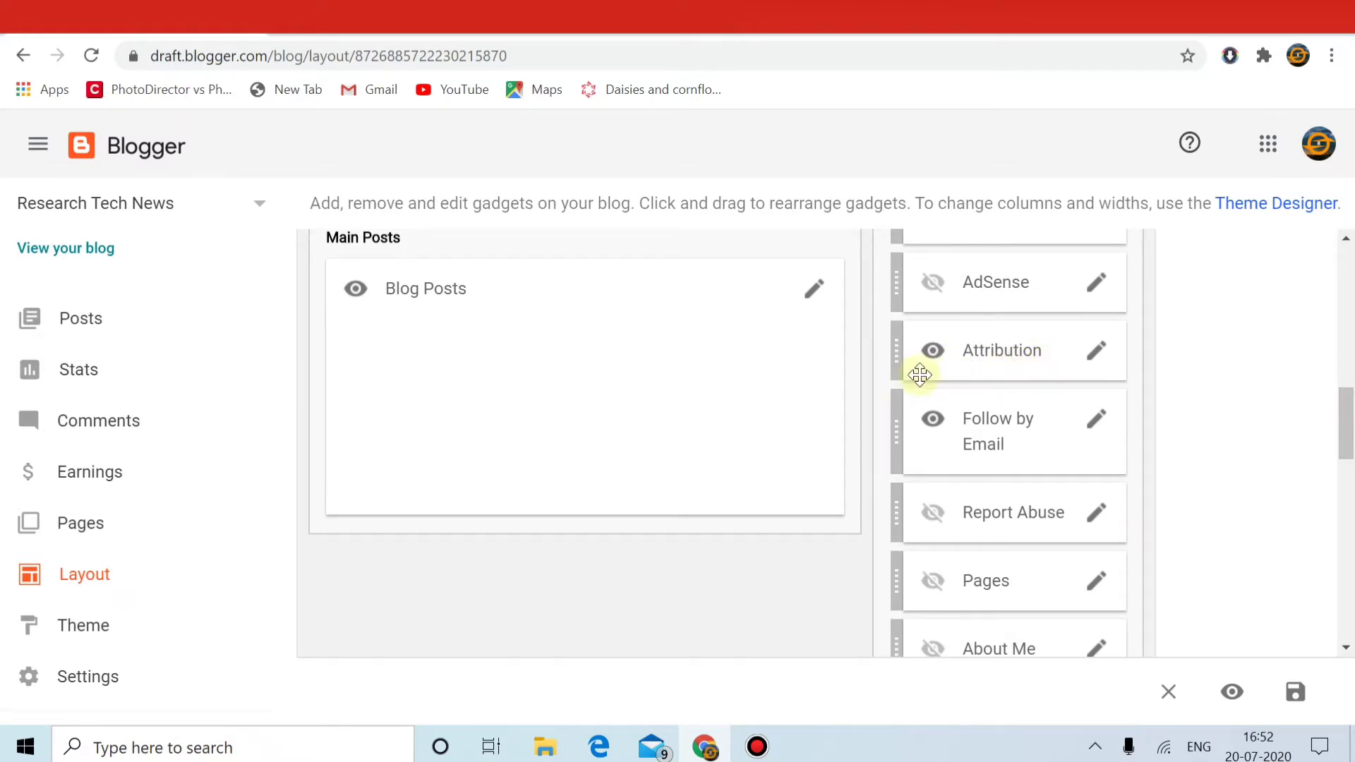
click(1097, 353)
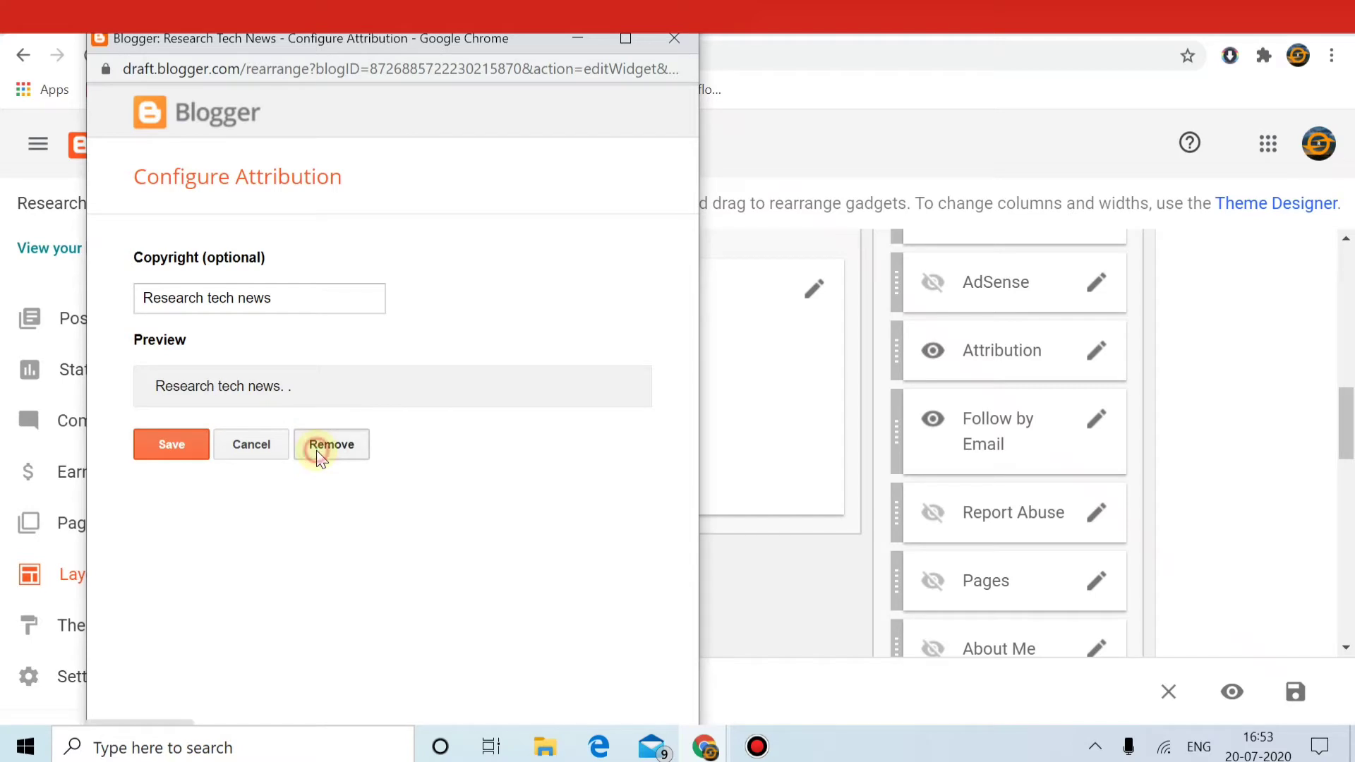
click(316, 450)
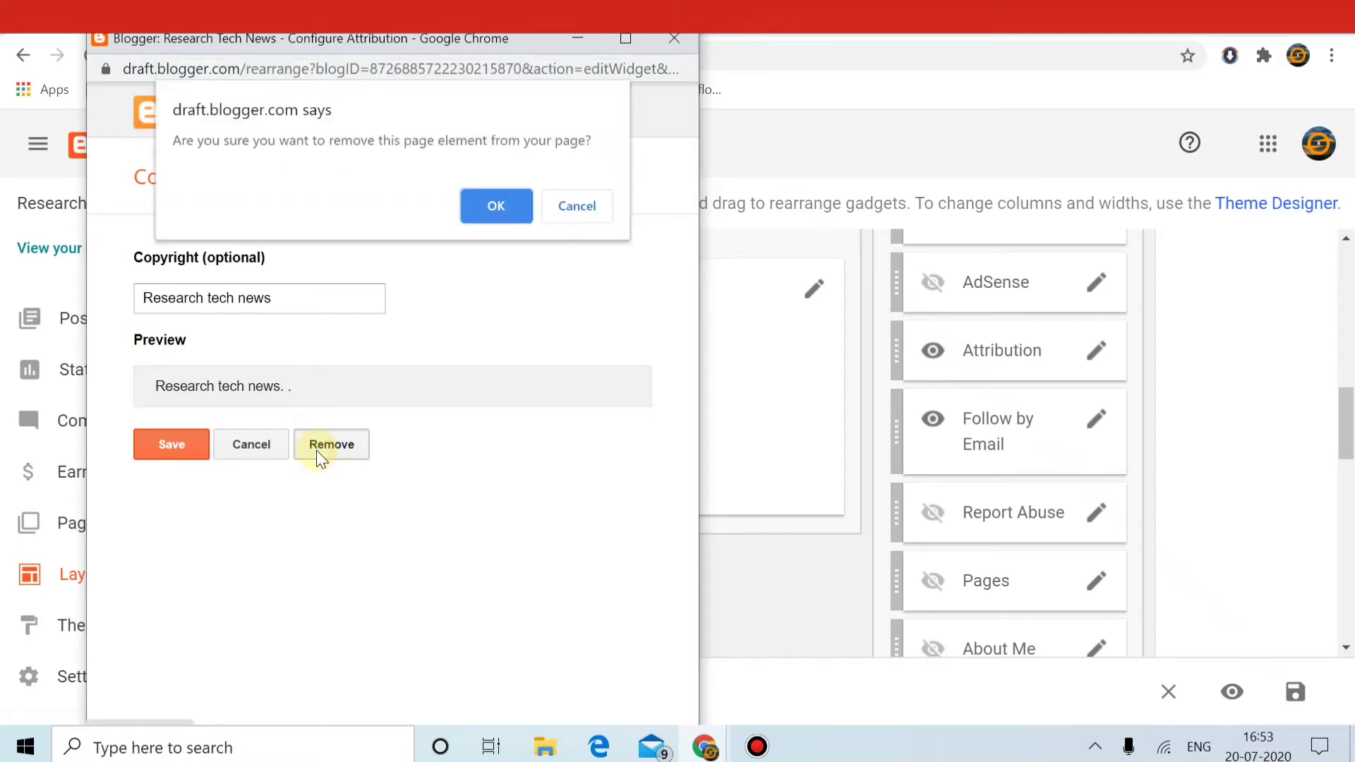
click(477, 209)
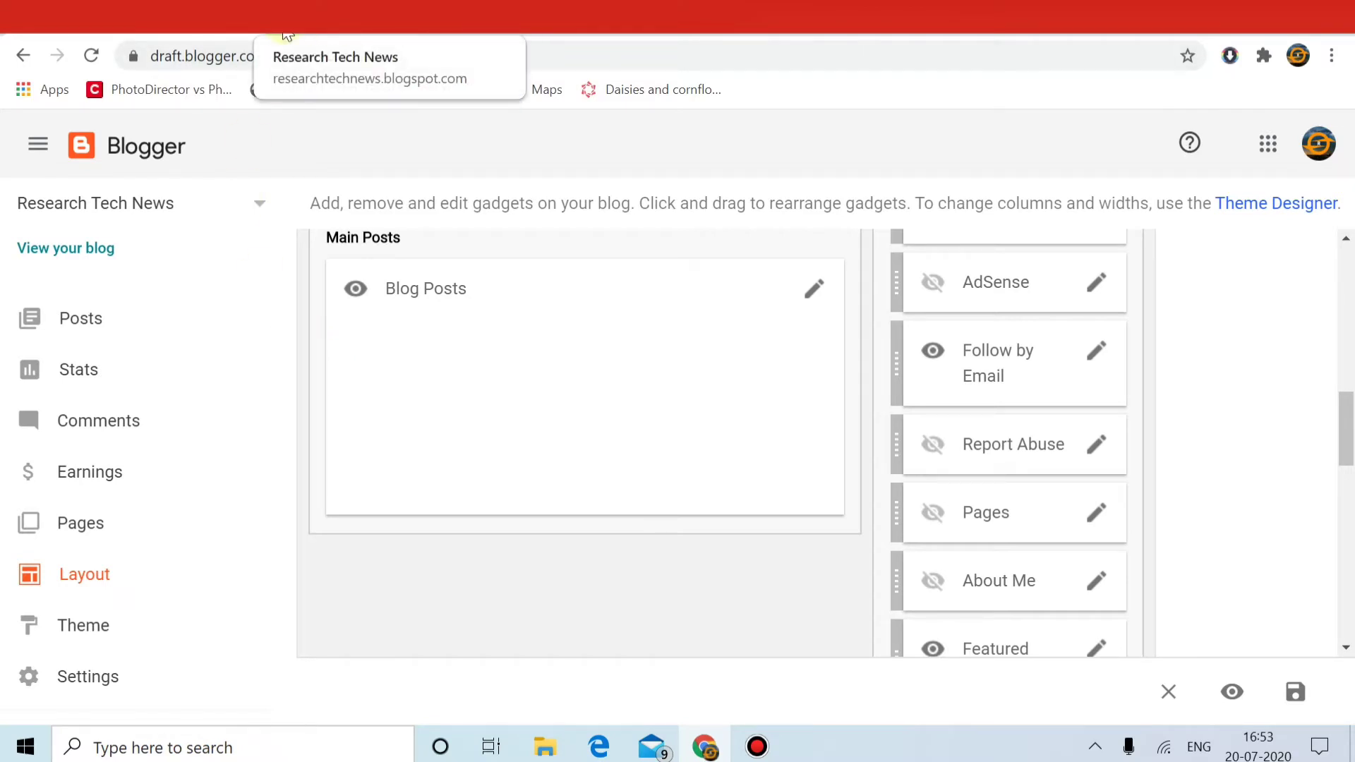
Step: Reload the live blog and review its sidebar sections from Follow by Email to Popular Posts
click(358, 32)
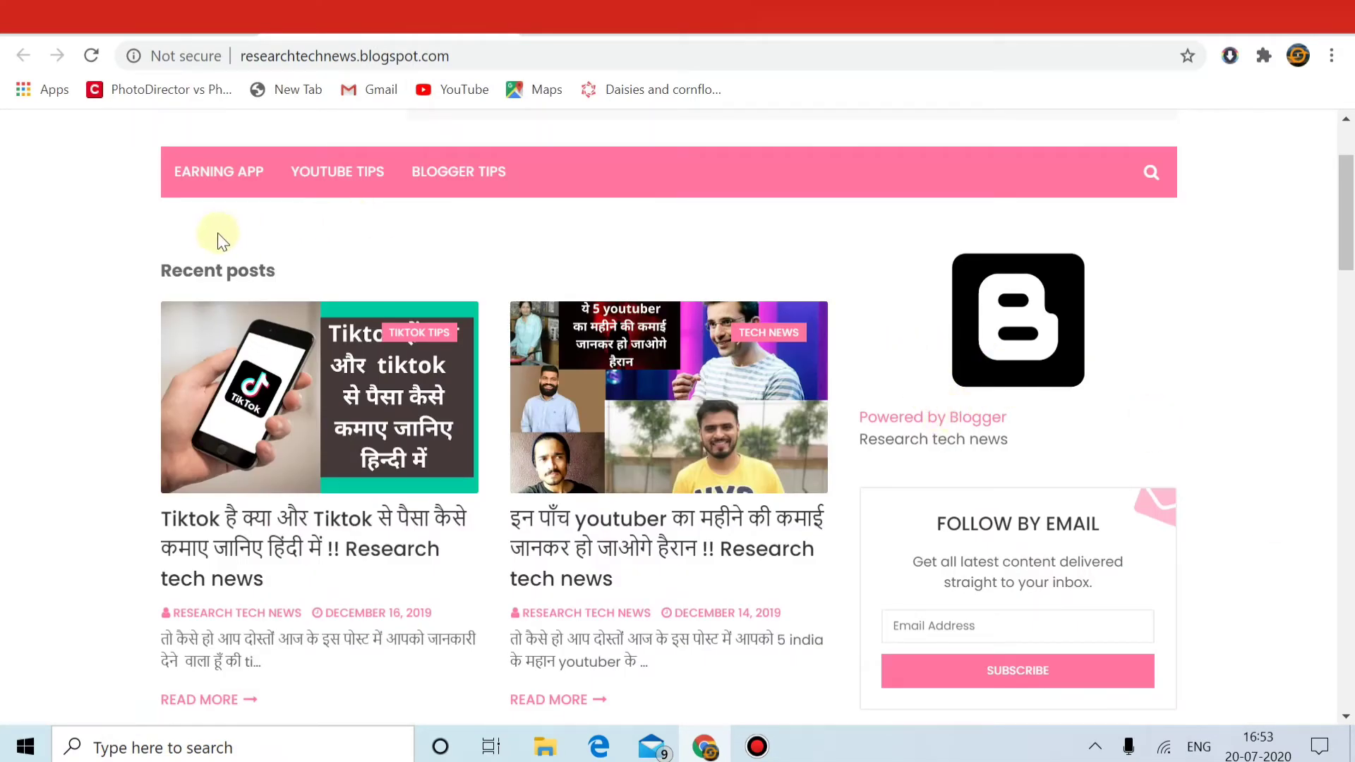
click(89, 58)
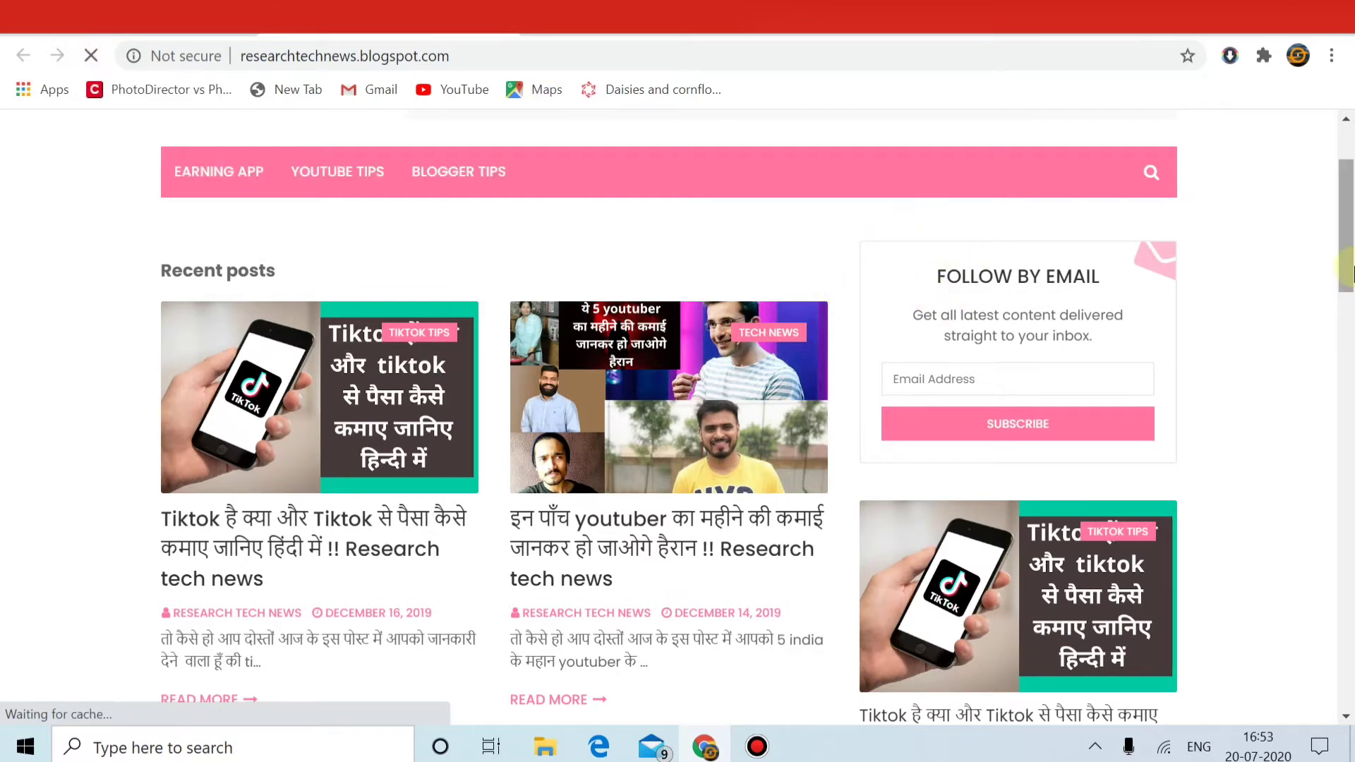
click(1351, 270)
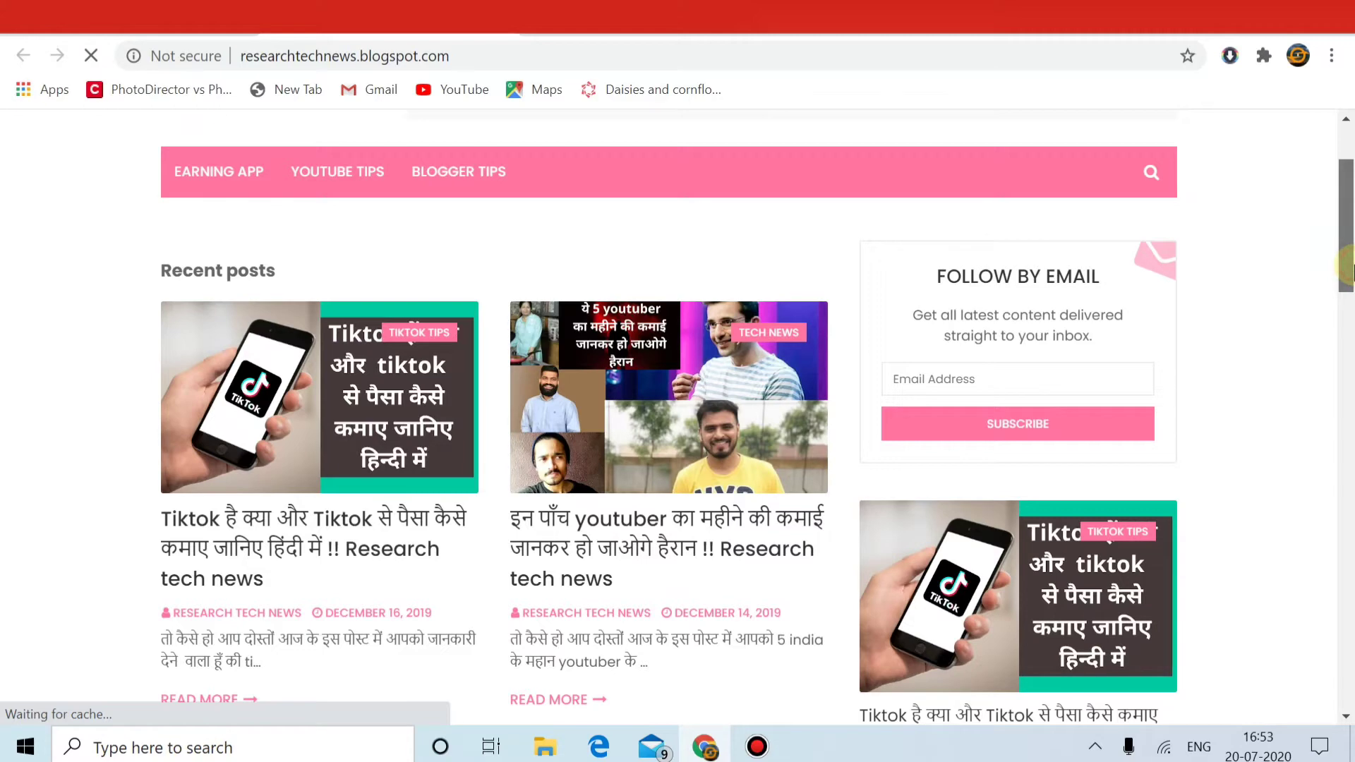
drag(1351, 266, 1351, 417)
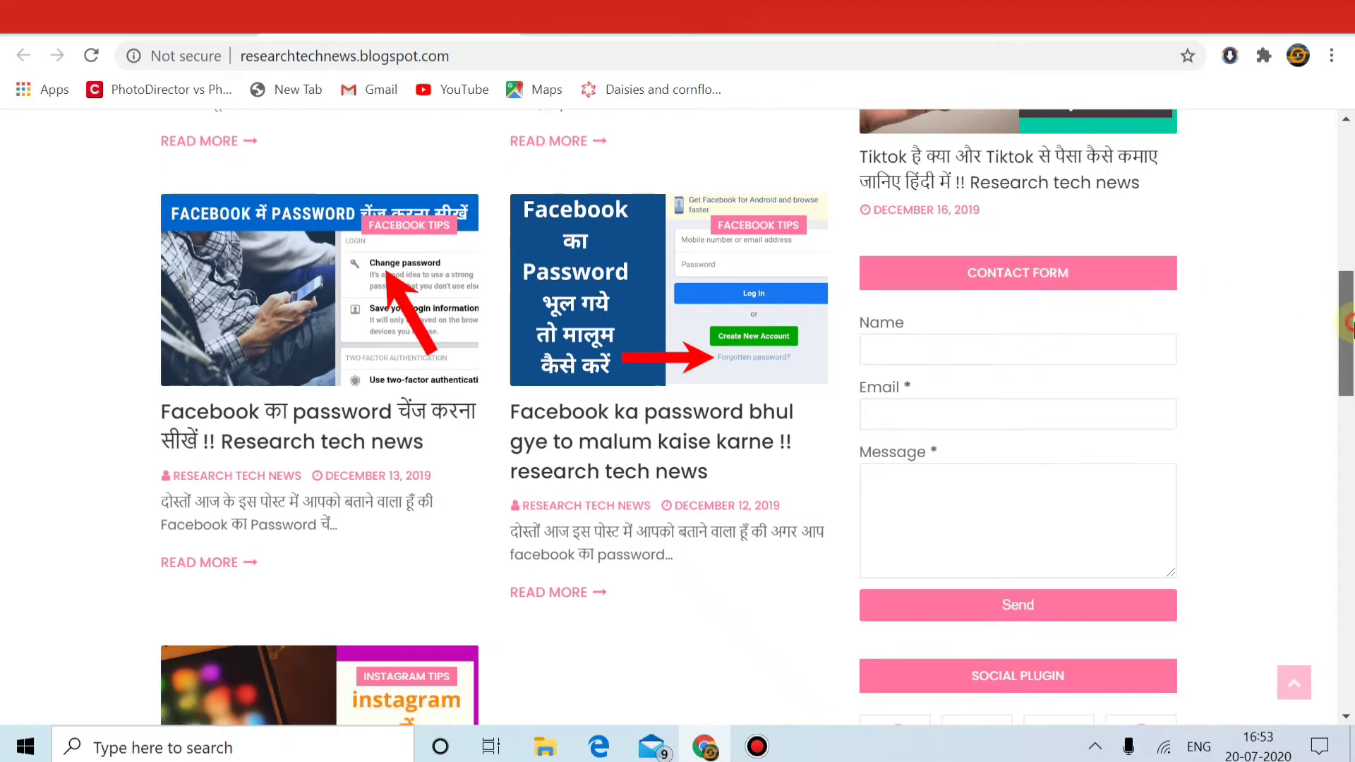
drag(1351, 328, 1351, 444)
scroll(1351, 444, down, 1)
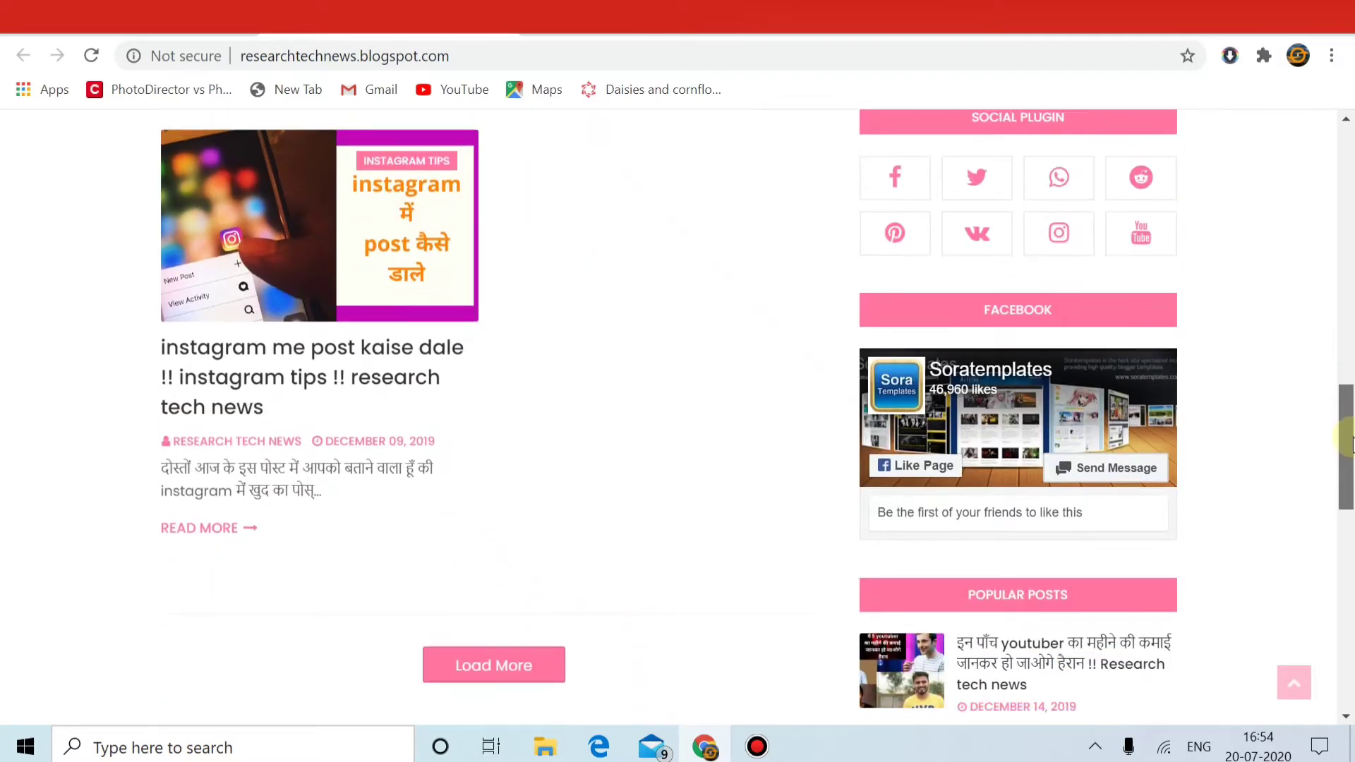
scroll(1351, 445, down, 1)
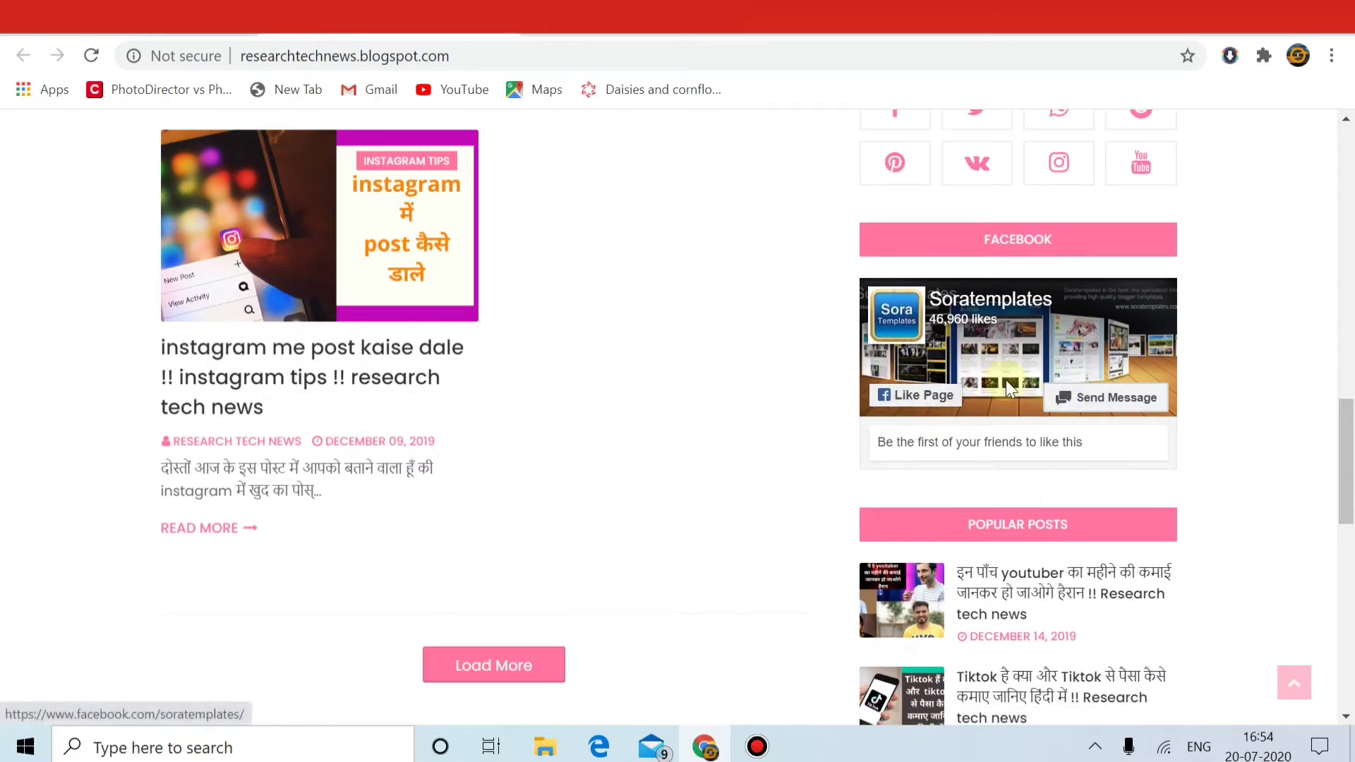
drag(1347, 459, 279, 45)
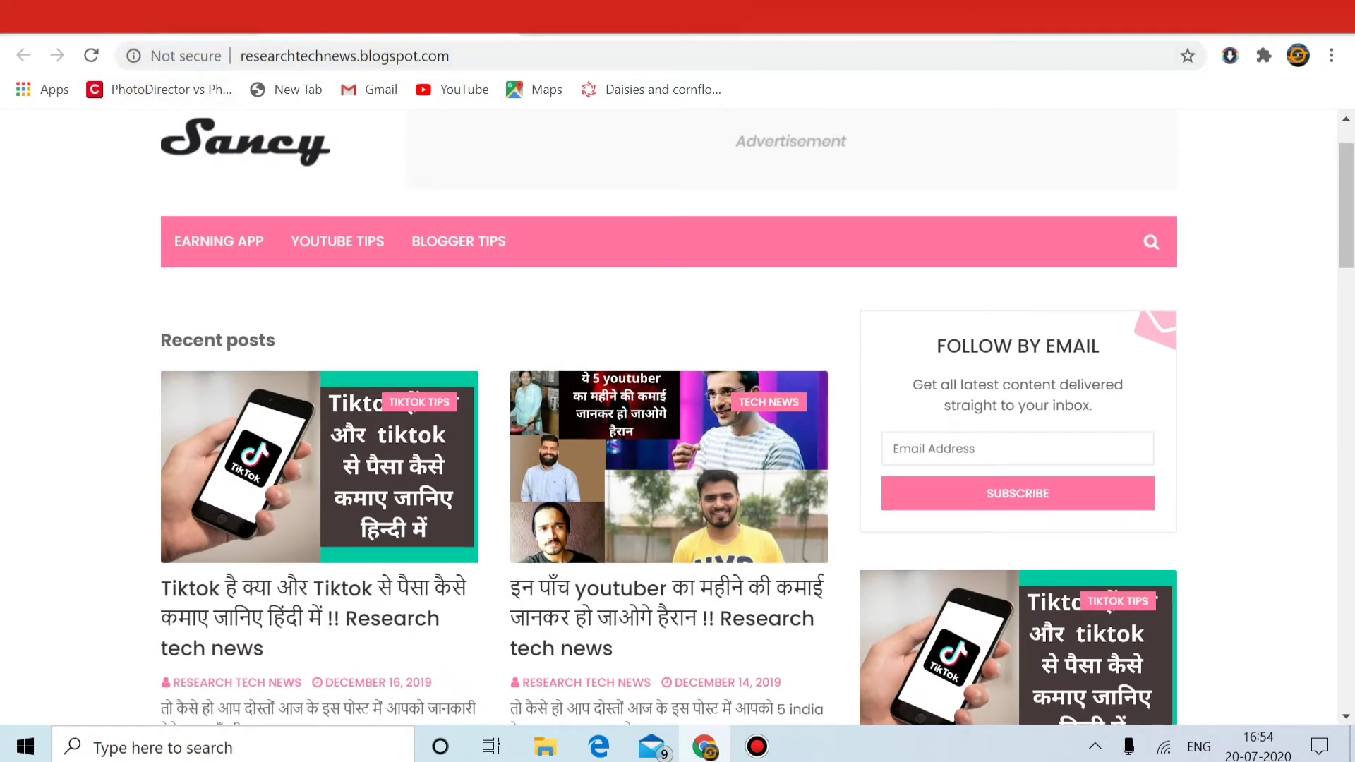
Step: Return to the Blogger layout and remove the Contact Form gadget from Sidebar Right (A)
key(ctrl+Tab)
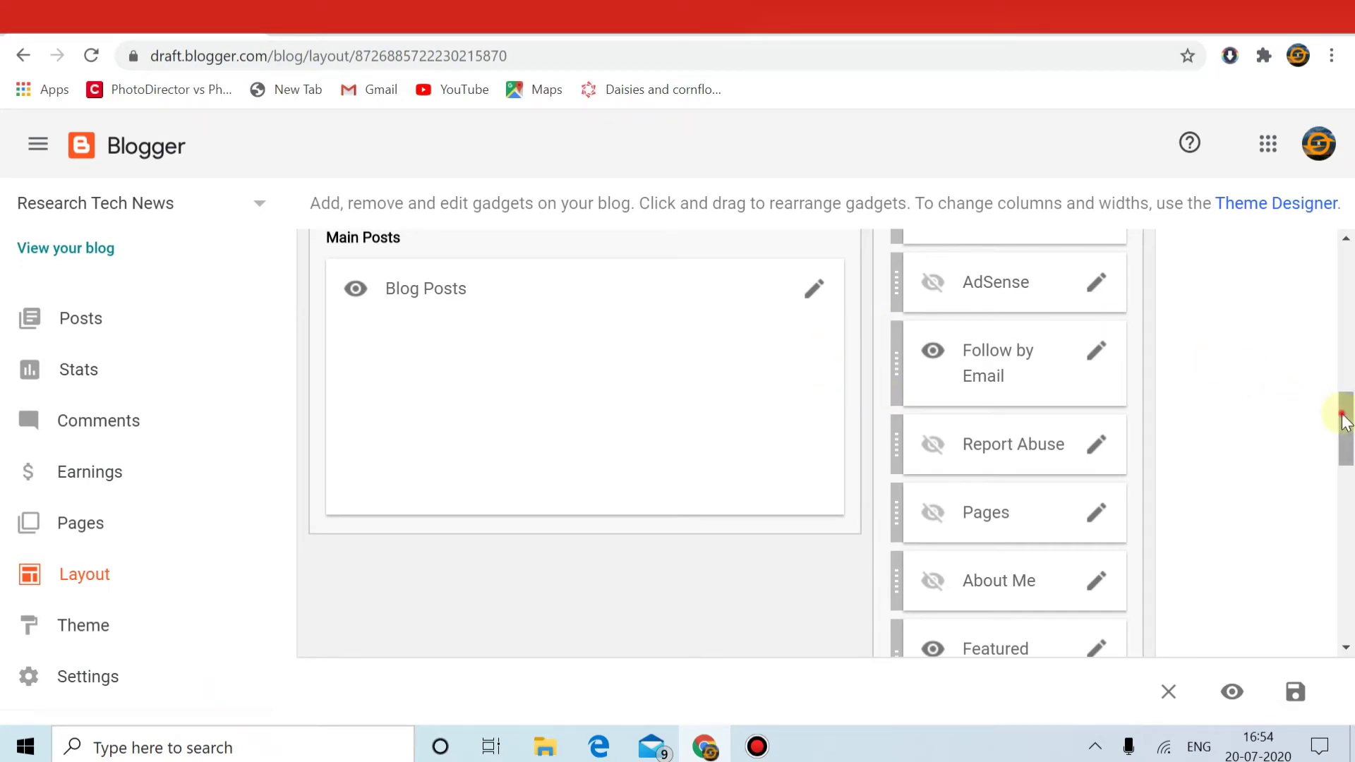
mouse_move(1342, 422)
mouse_down()
mouse_move(1345, 471)
mouse_move(1347, 447)
mouse_up()
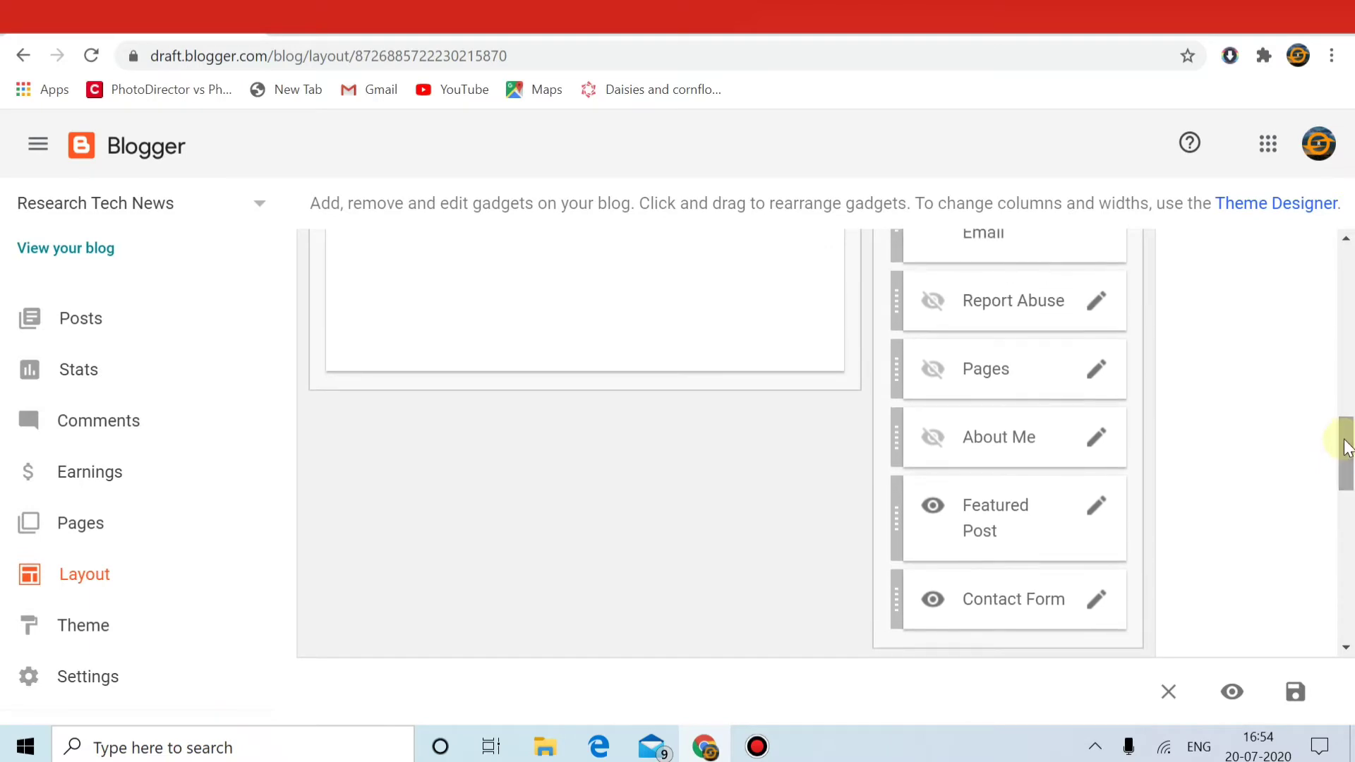
click(1097, 606)
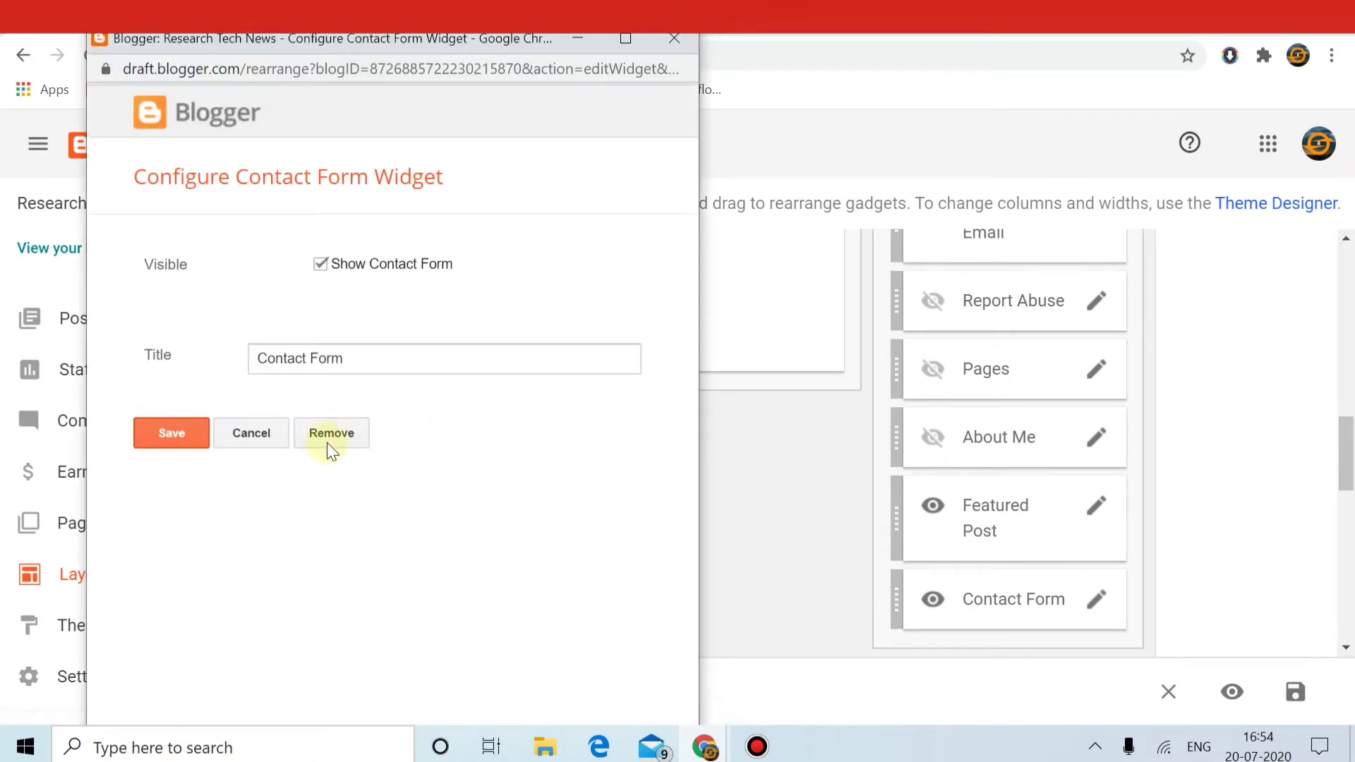
click(332, 438)
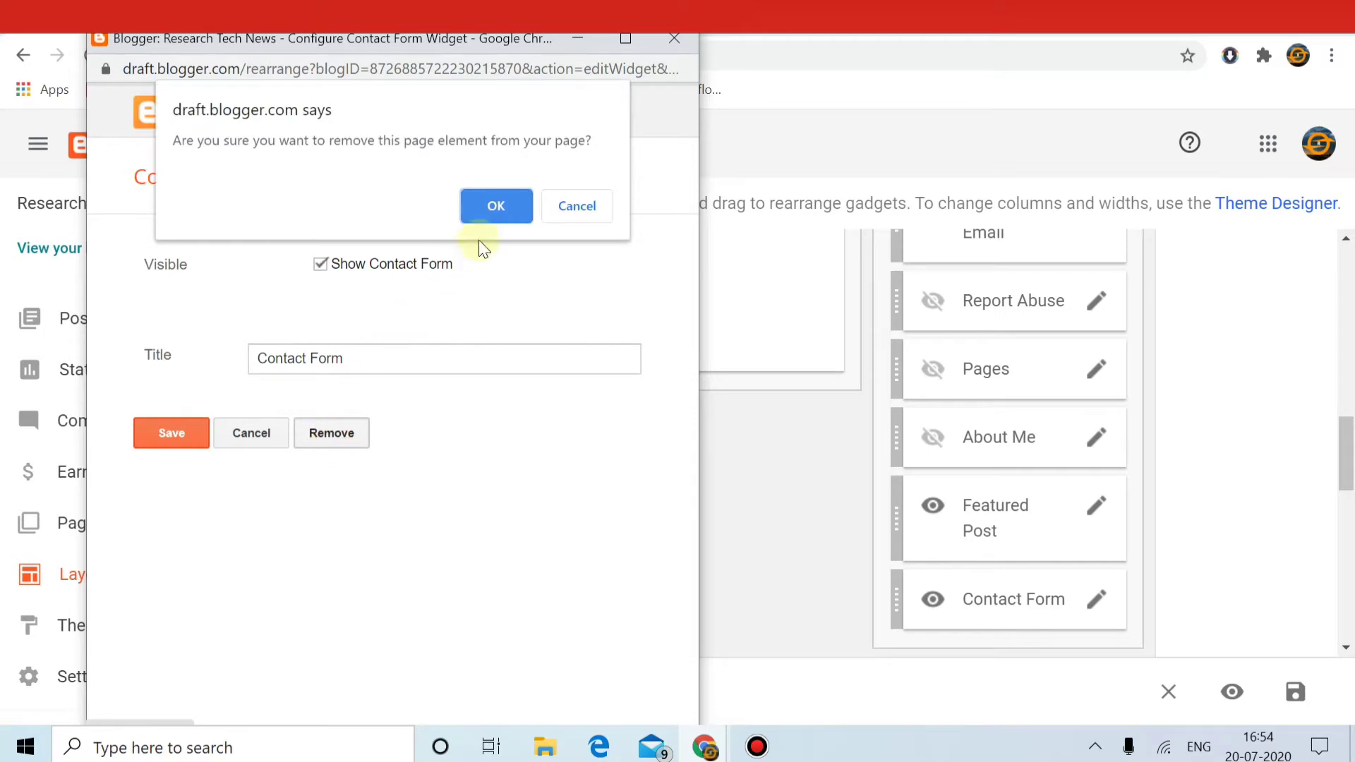
click(494, 206)
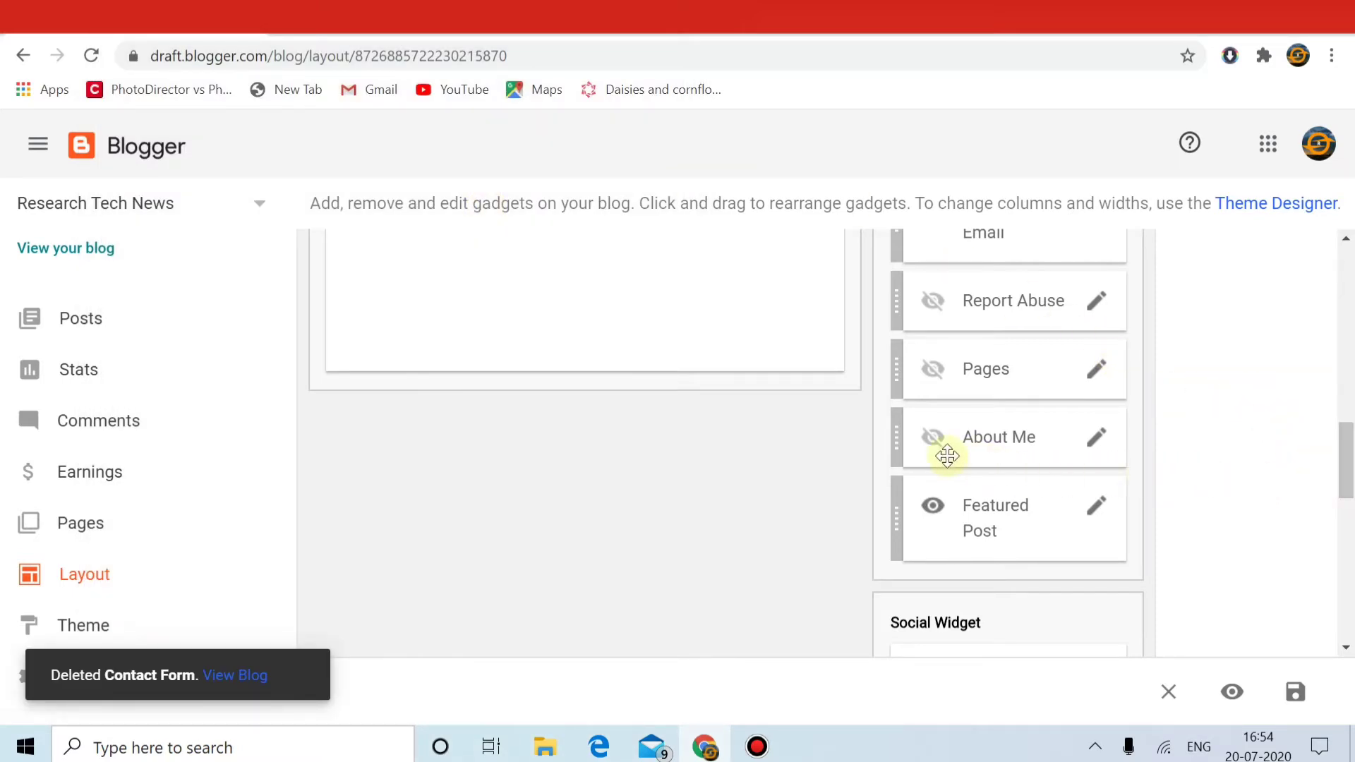
Step: Remove the hidden About Me profile gadget from Sidebar Right (A)
click(1098, 449)
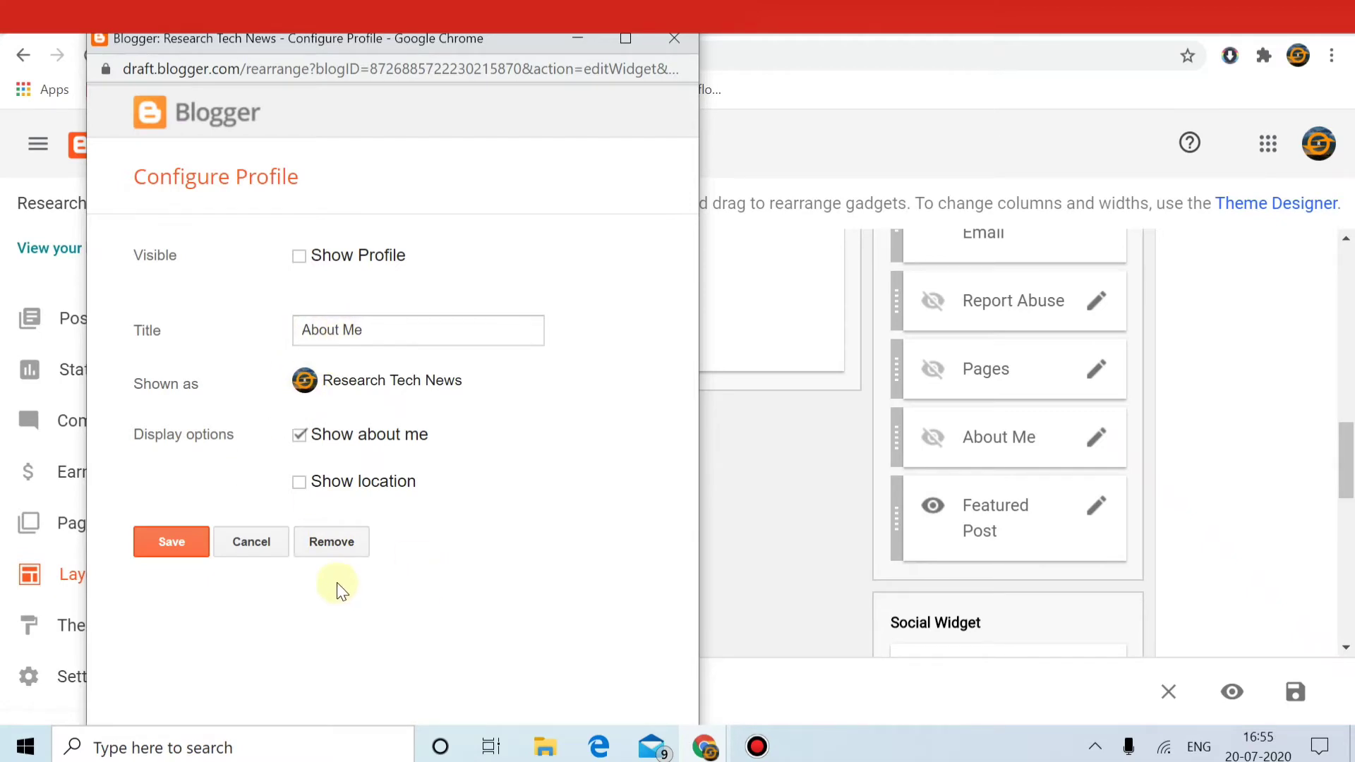
click(330, 542)
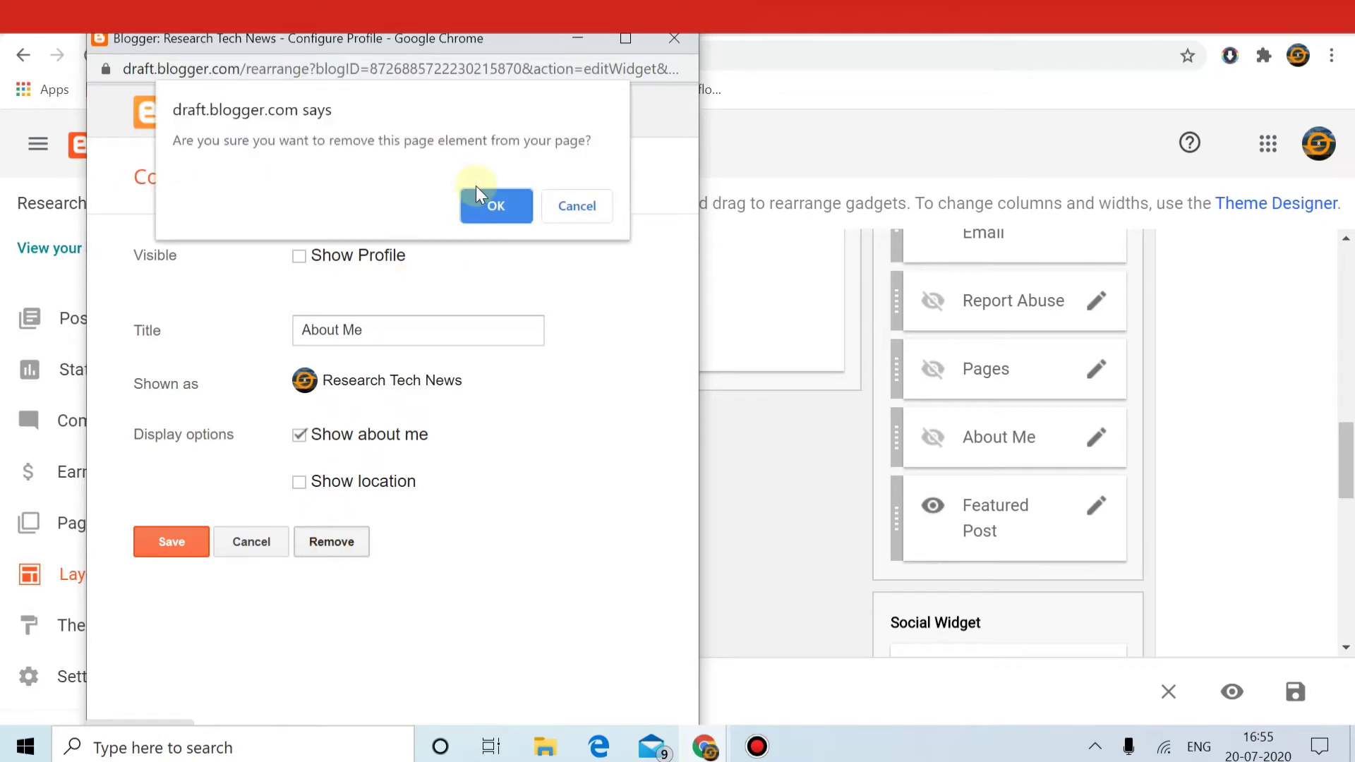
click(481, 203)
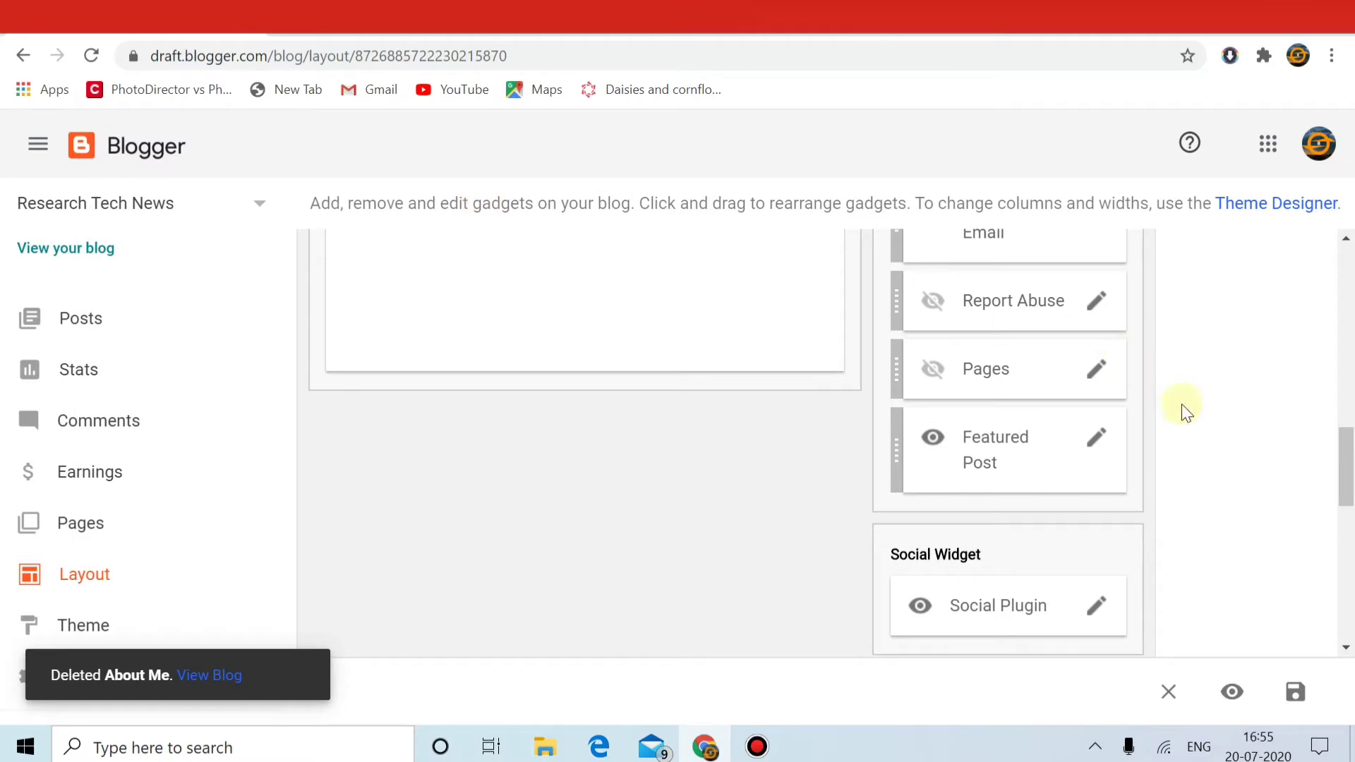
Step: Reload the live blog and check its sidebar down to the Social Plugin and Facebook sections
drag(1348, 478, 1348, 437)
scroll(1316, 381, up, 7)
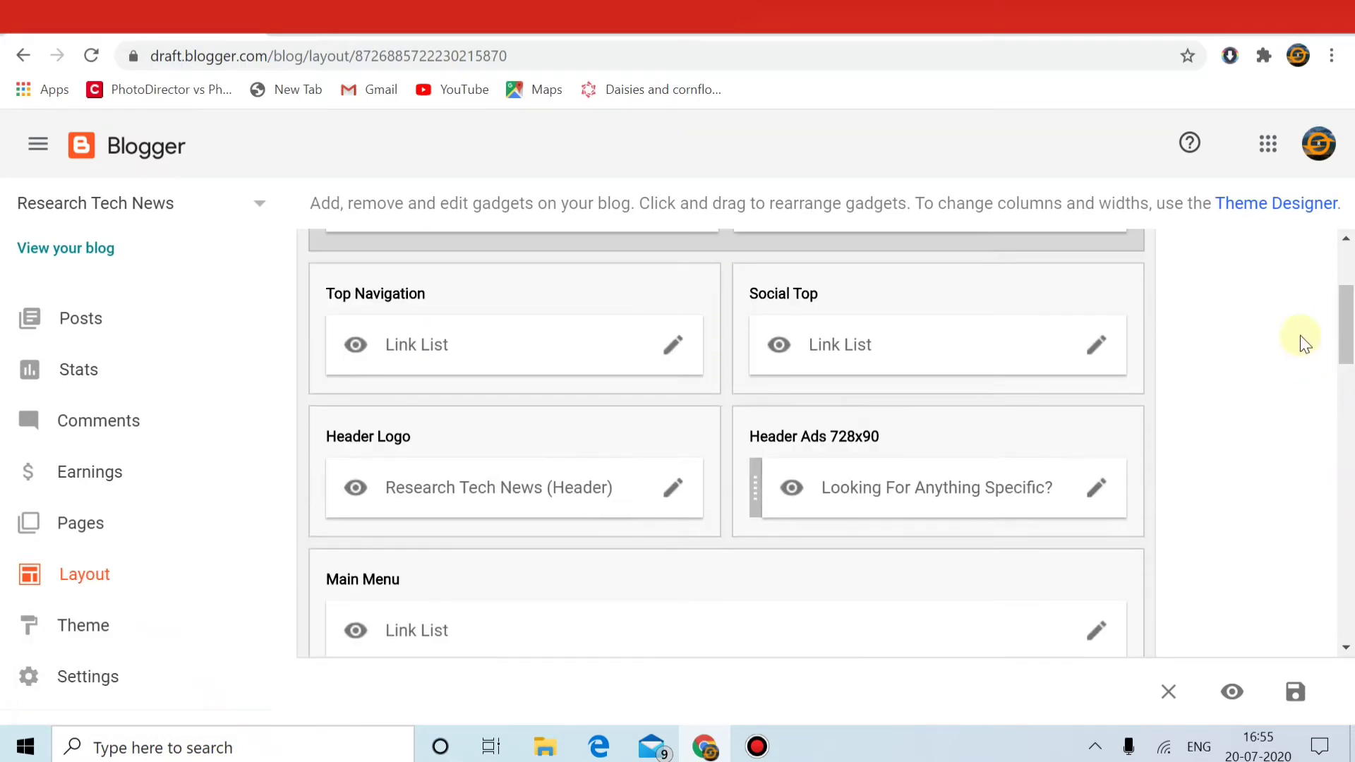
click(361, 31)
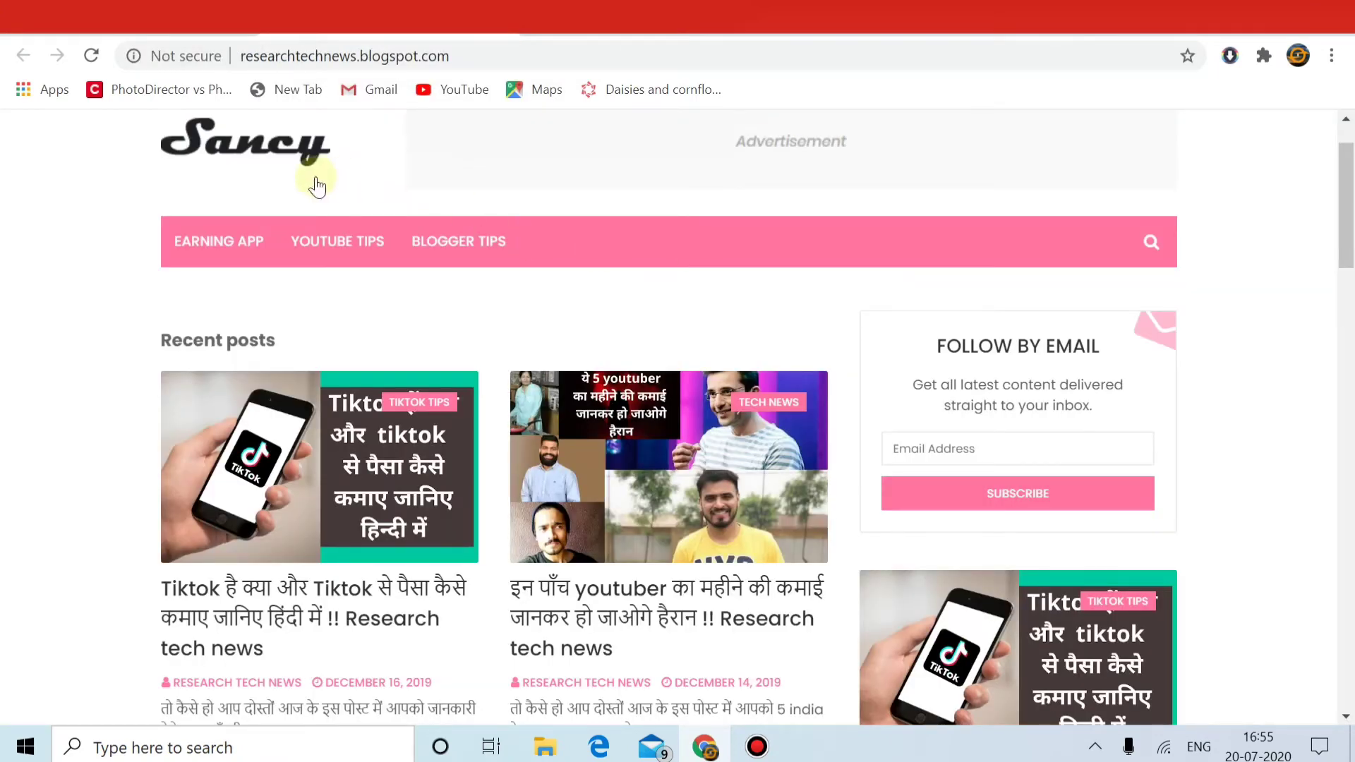
click(91, 54)
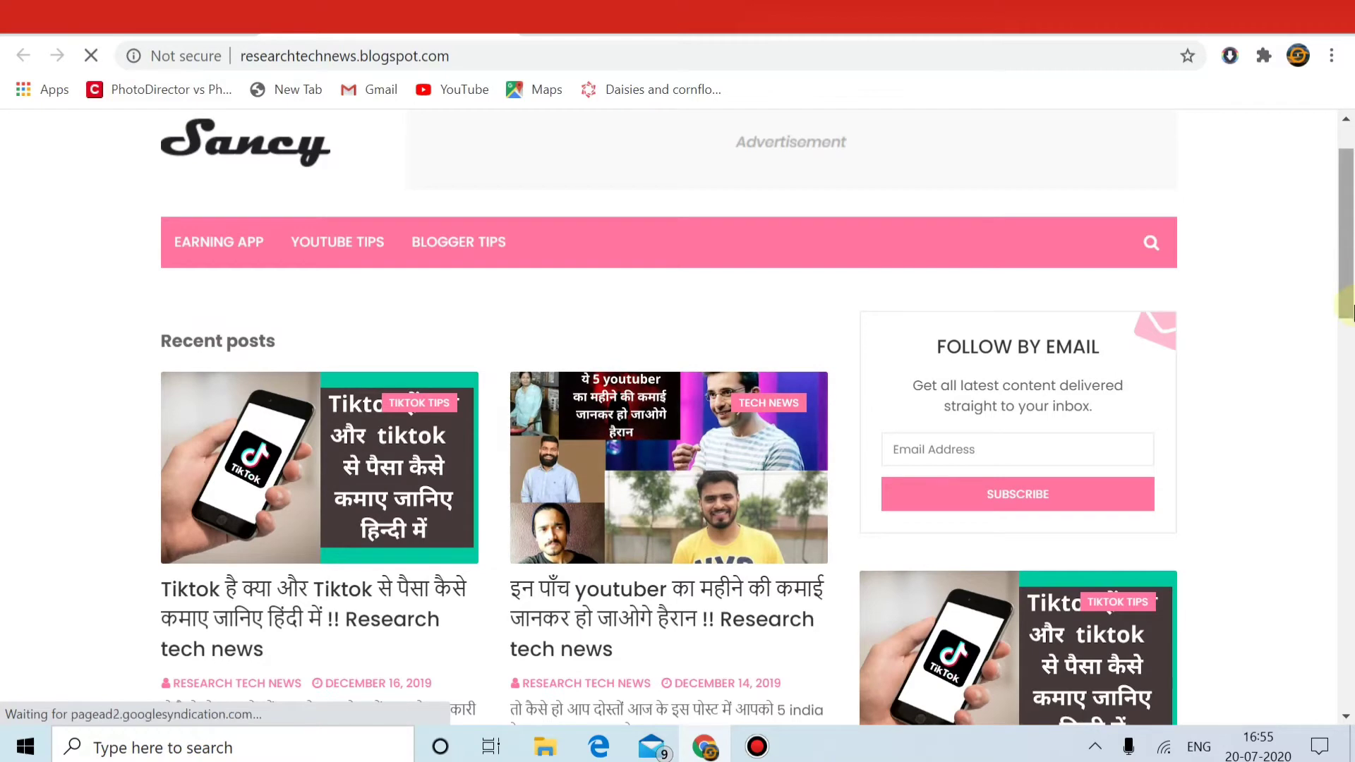
drag(1351, 279, 1350, 444)
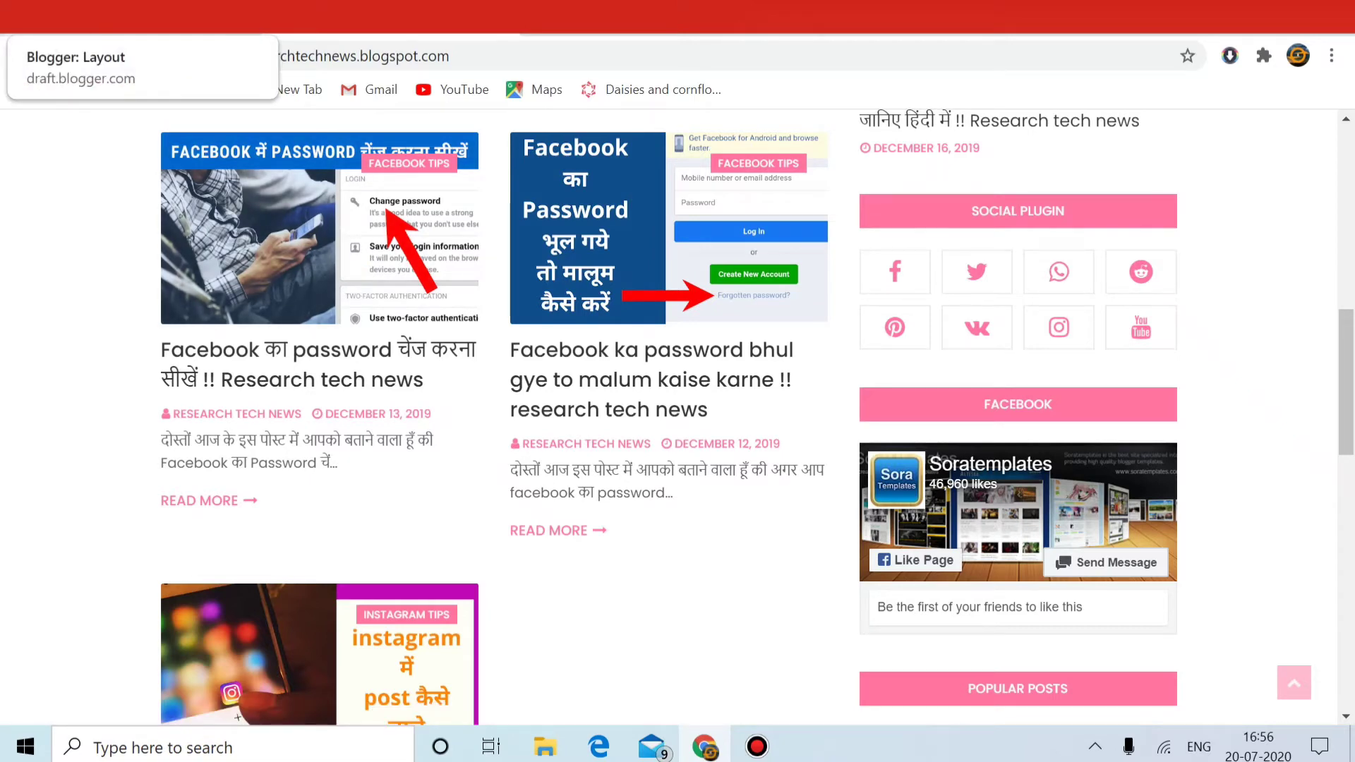
Step: Compare the remaining Sidebar Right (A) gadgets in the layout with the featured post in the live blog's sidebar
click(106, 17)
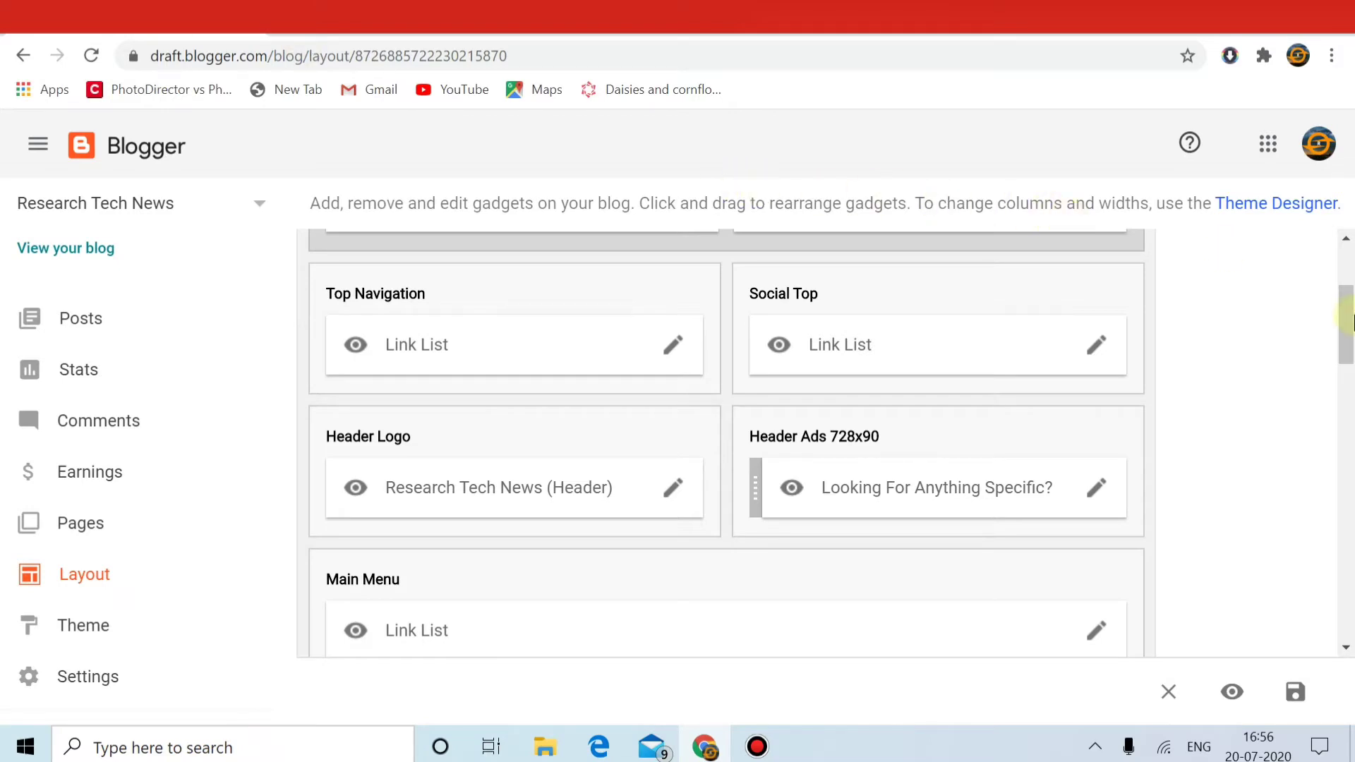
drag(1352, 322, 1349, 457)
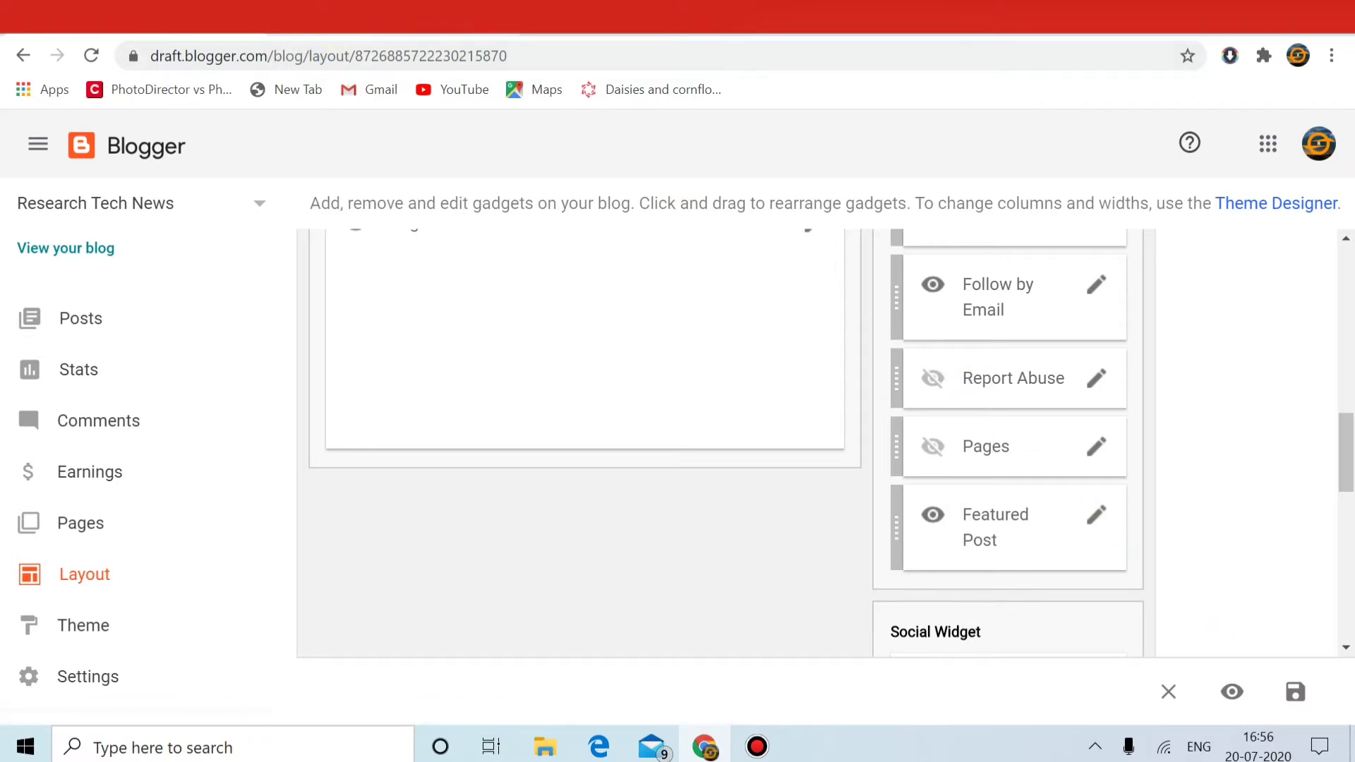
key(ctrl+Tab)
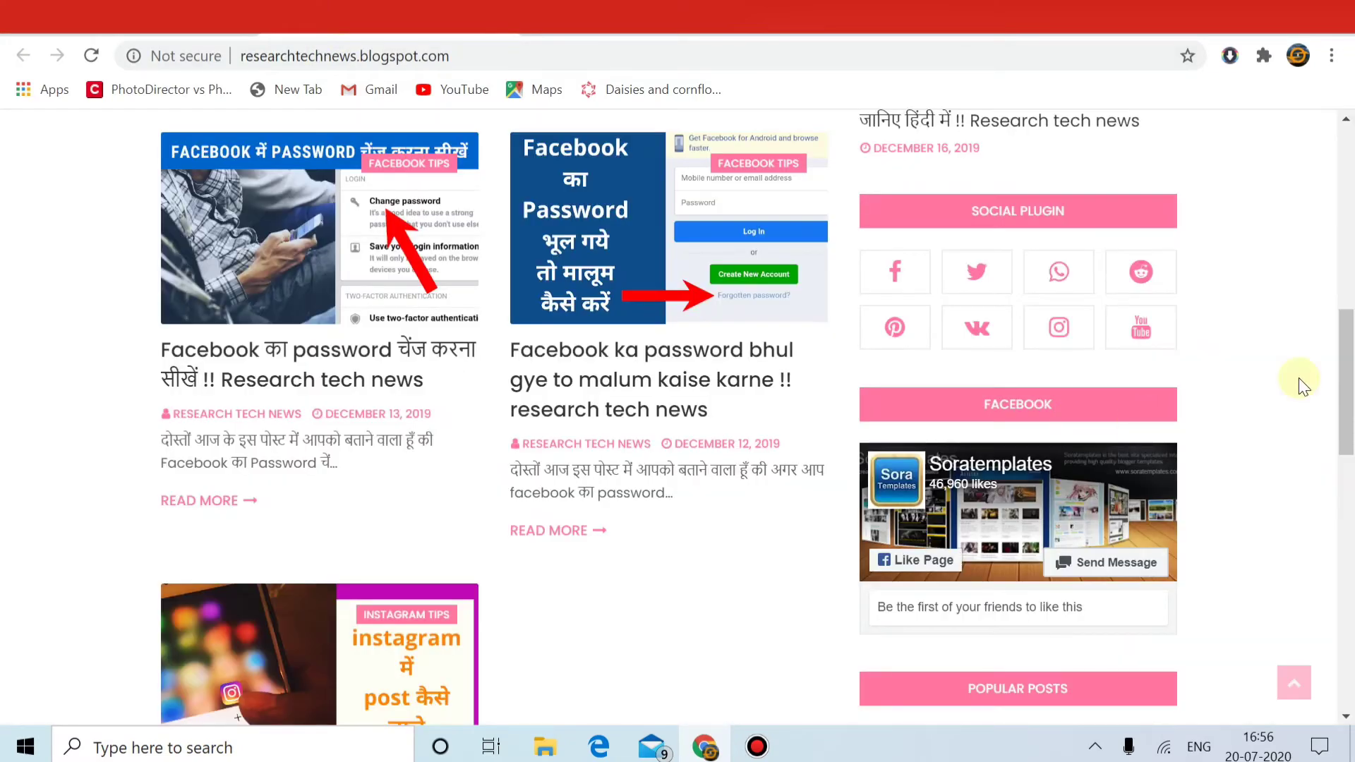
scroll(1323, 282, up, 7)
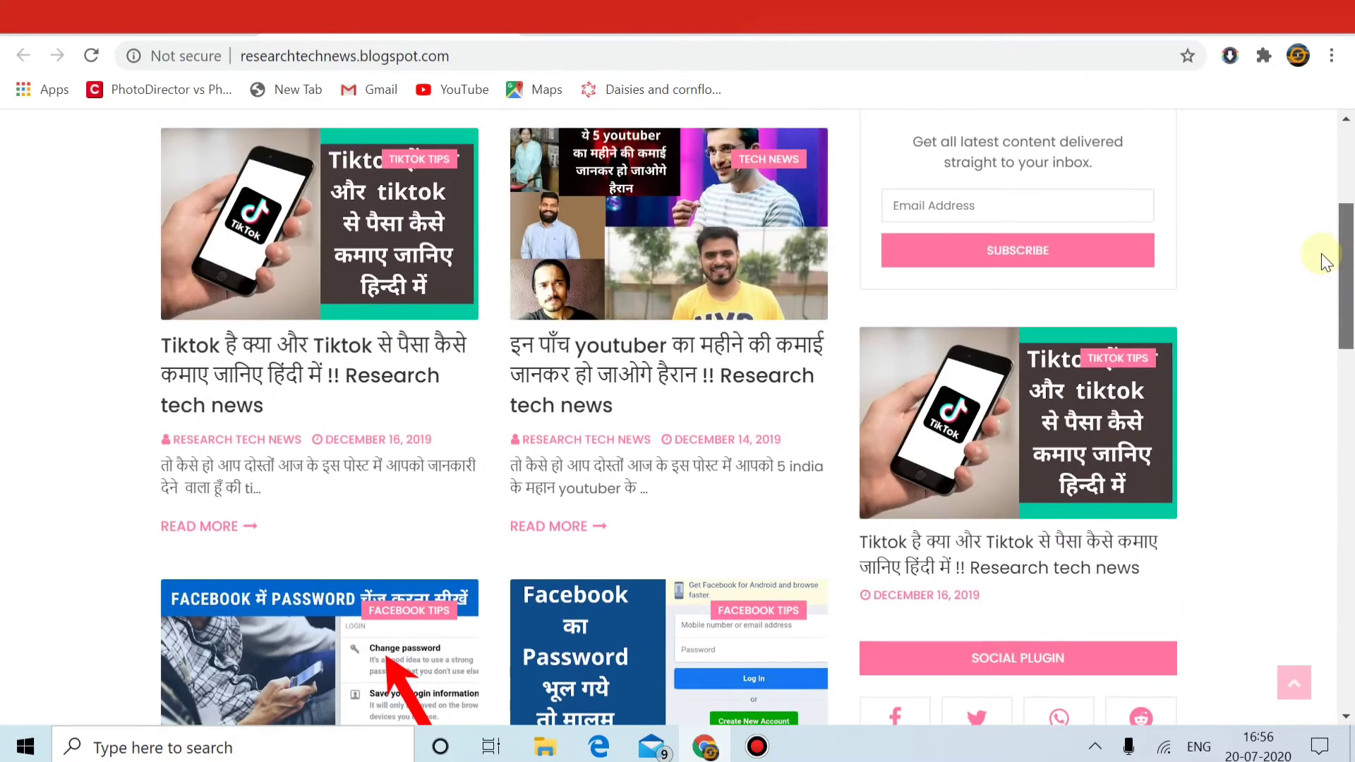
scroll(1319, 273, down, 1)
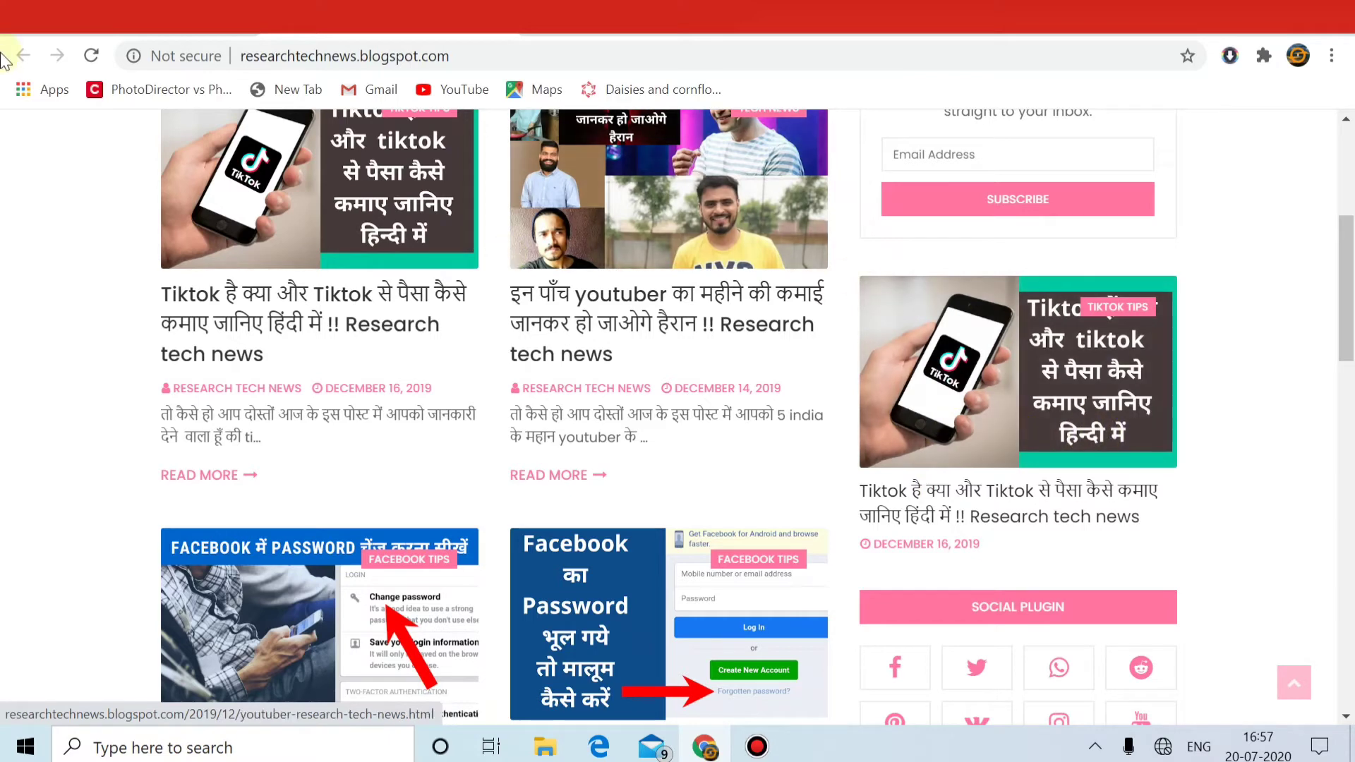
Step: Return to the Blogger layout and remove the Featured Post gadget from Sidebar Right (A)
click(138, 30)
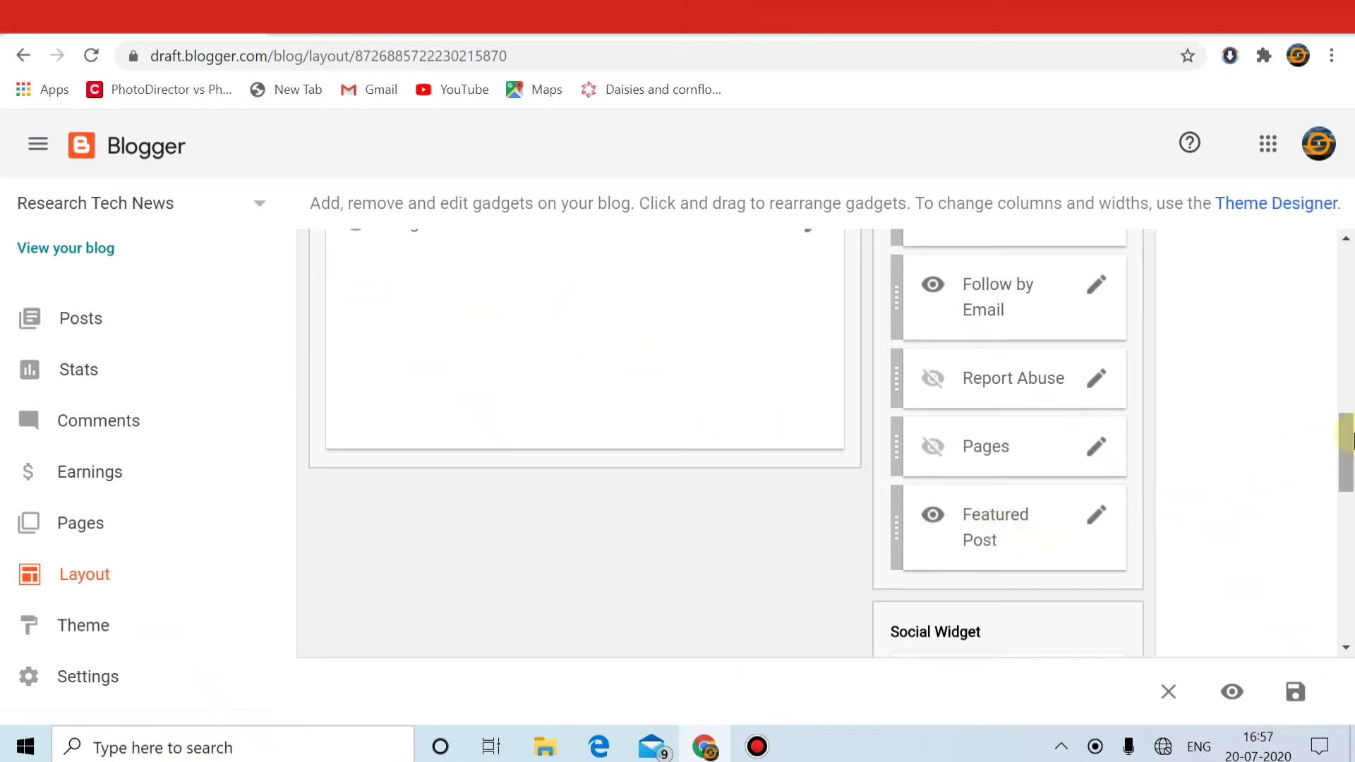
mouse_move(1348, 445)
mouse_down()
mouse_move(1294, 287)
mouse_move(1340, 414)
mouse_move(1334, 446)
mouse_up()
scroll(1337, 455, down, 8)
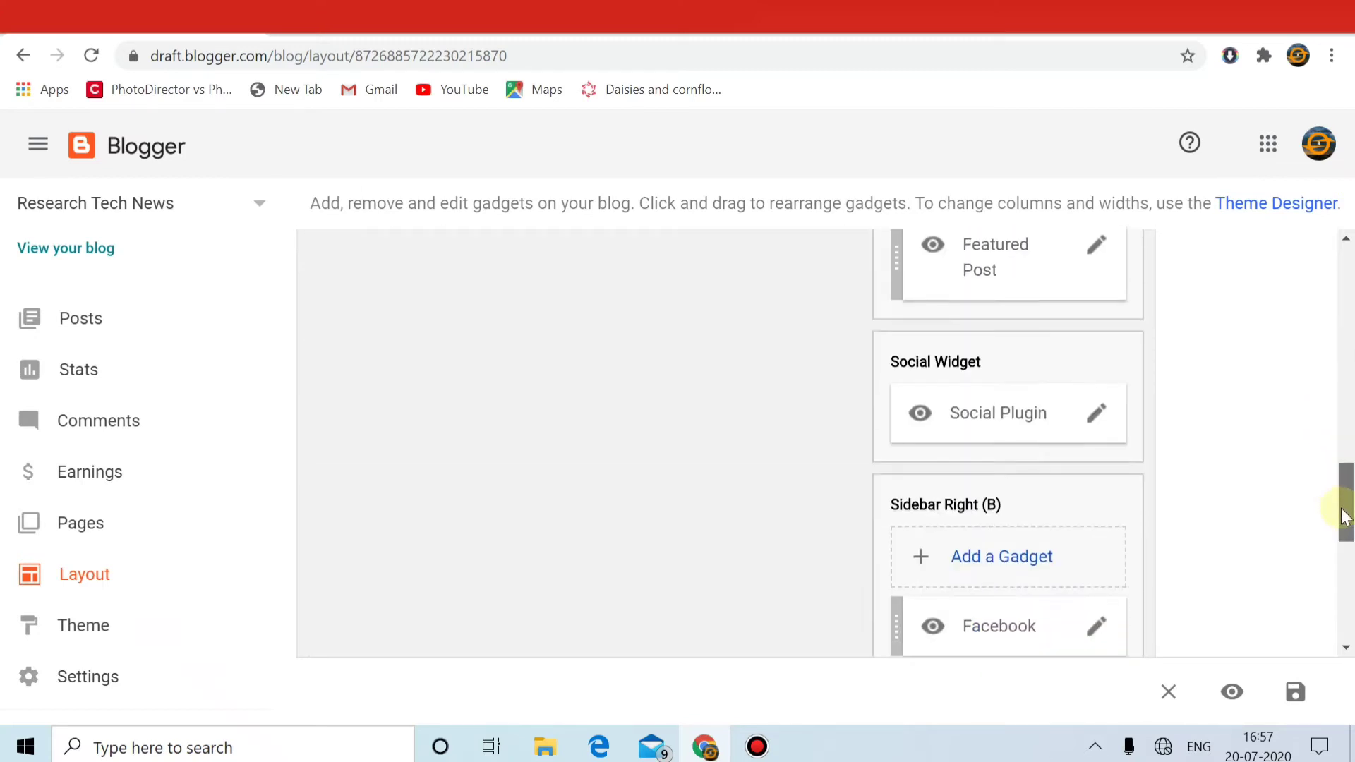
scroll(1346, 465, up, 4)
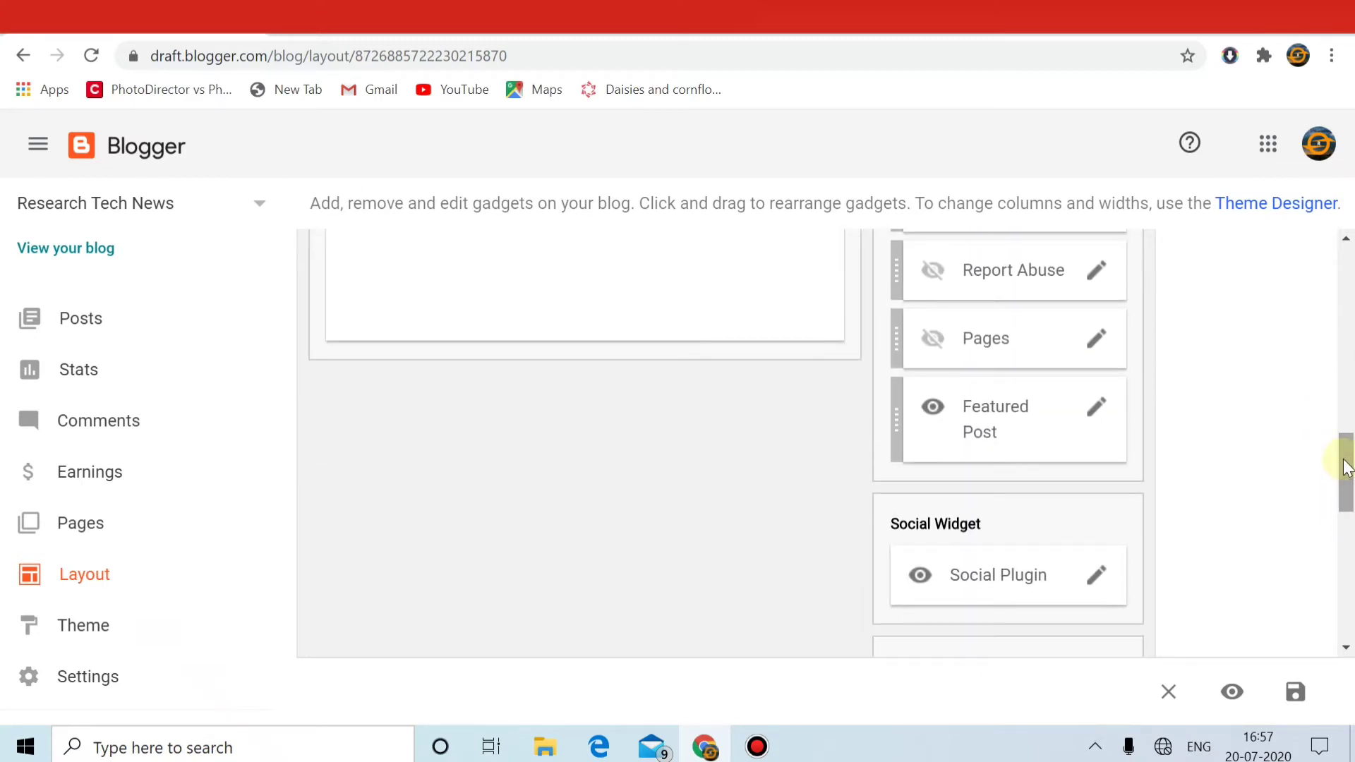
click(1097, 419)
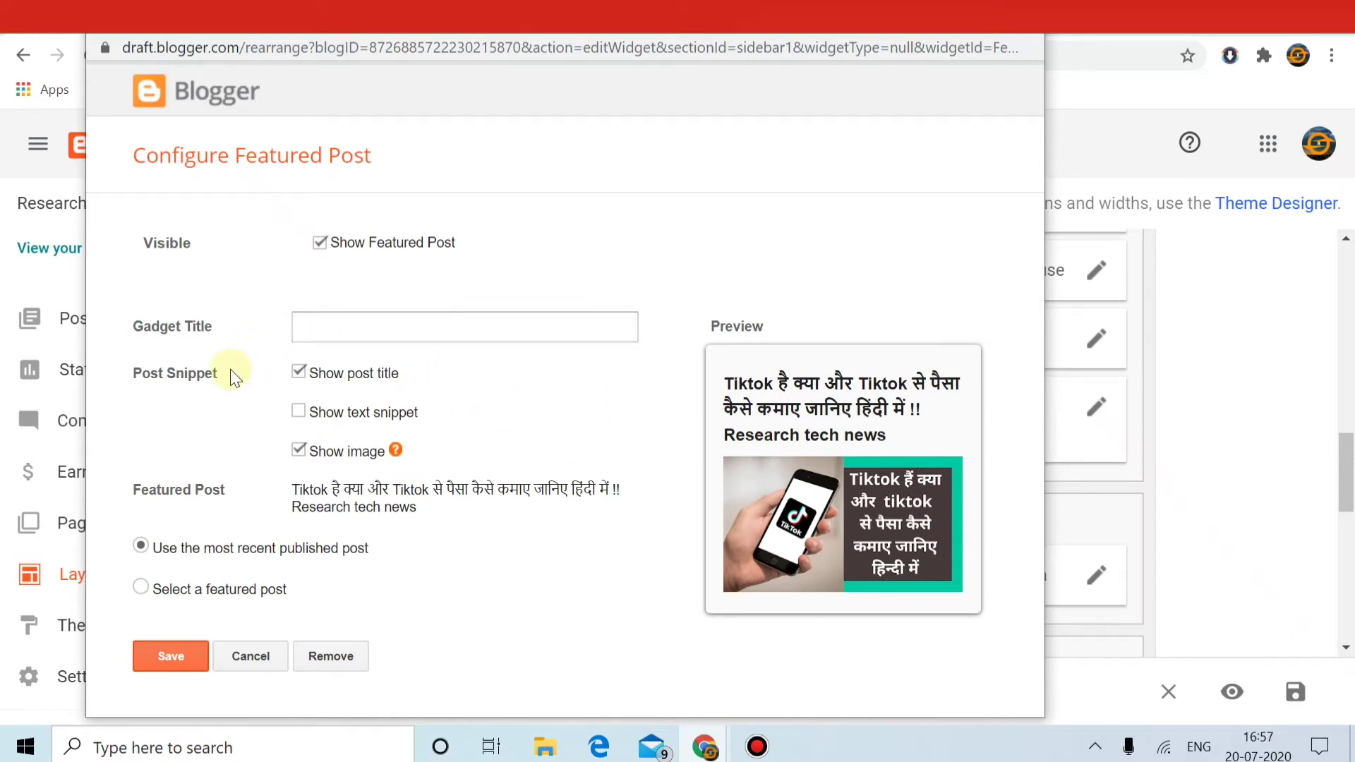
click(331, 658)
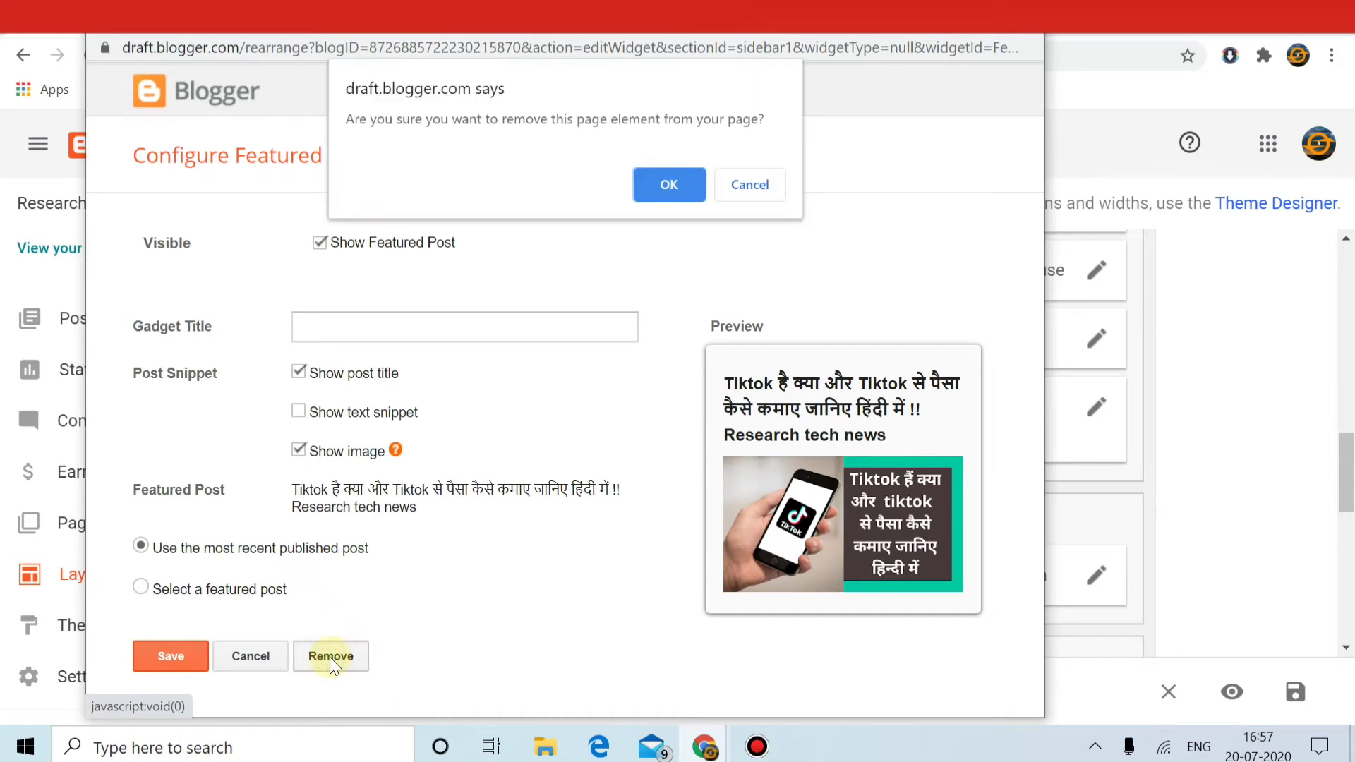
click(667, 180)
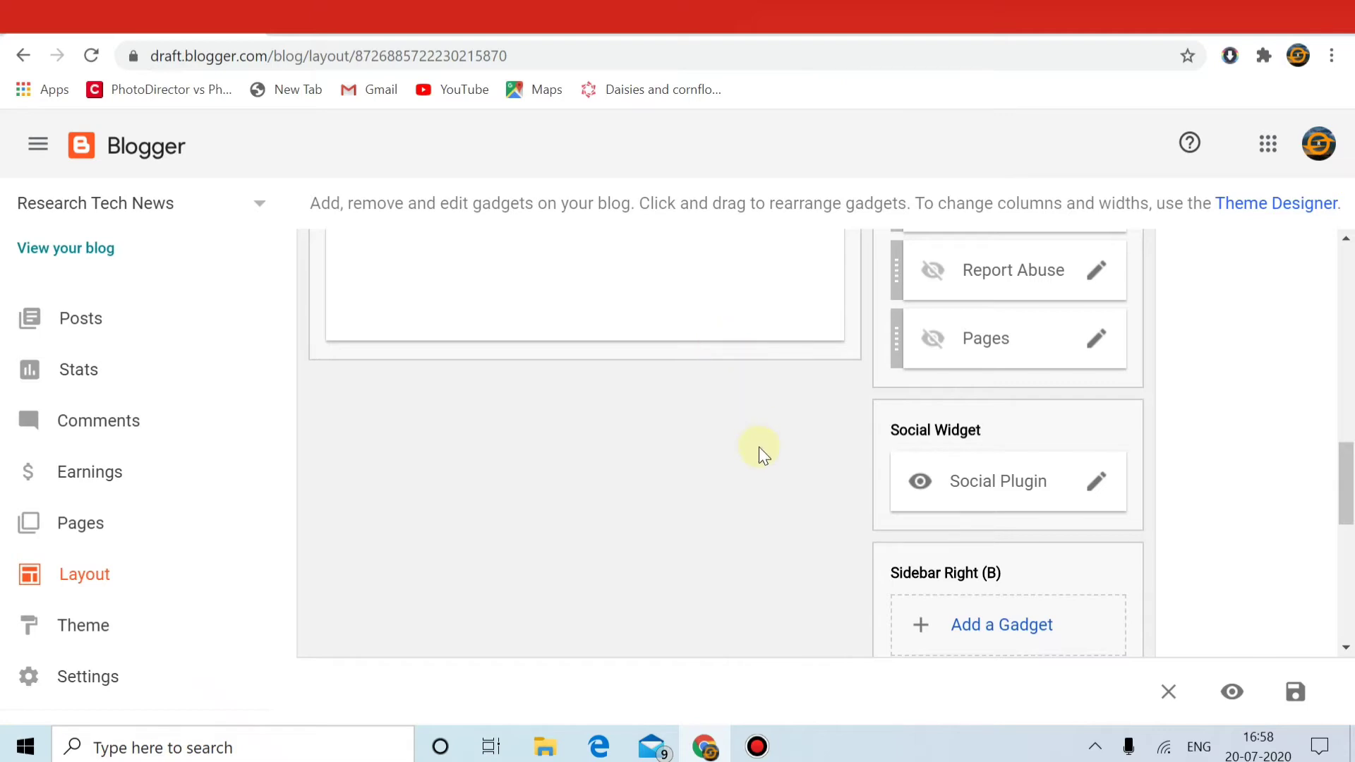
Step: Open the Social Plugin link list in Social Widget and delete its youtube, vk, reddit and whatsapp links
click(1094, 486)
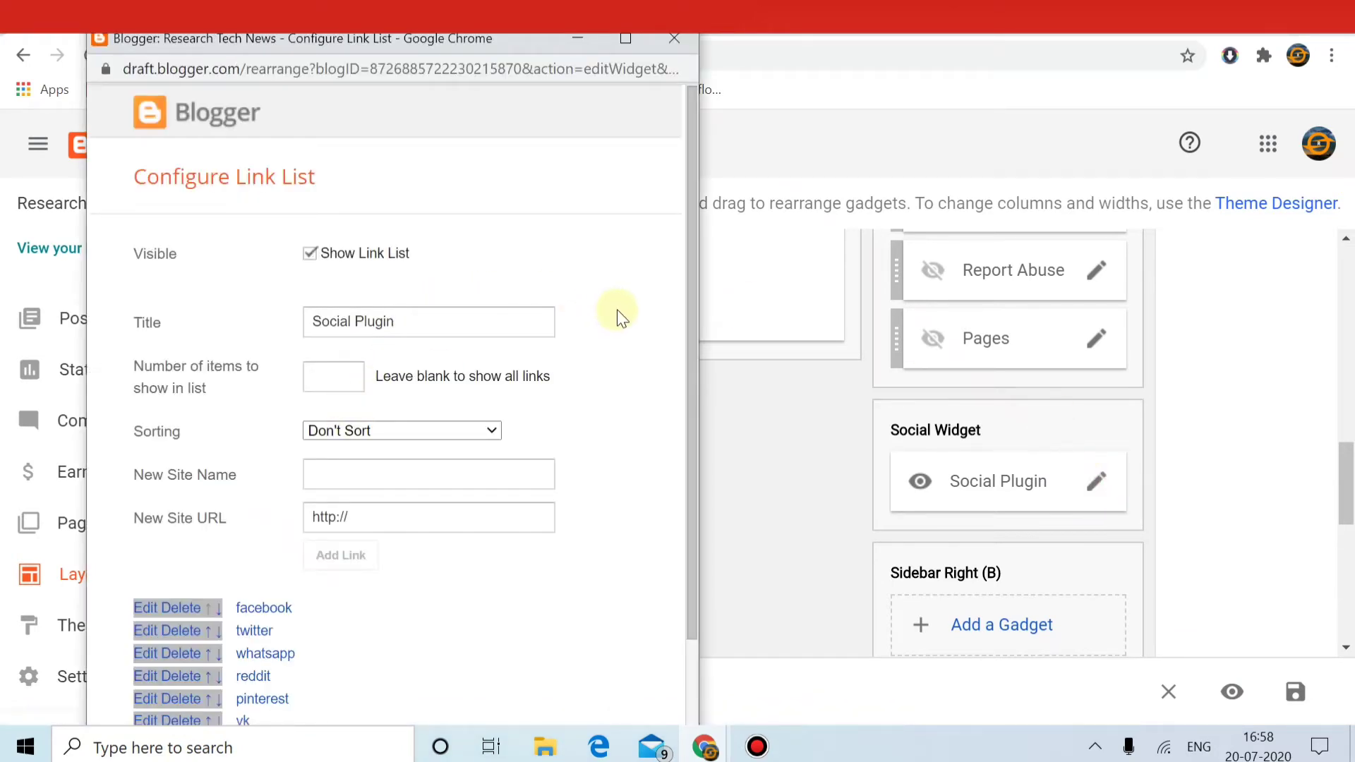
drag(690, 323, 689, 425)
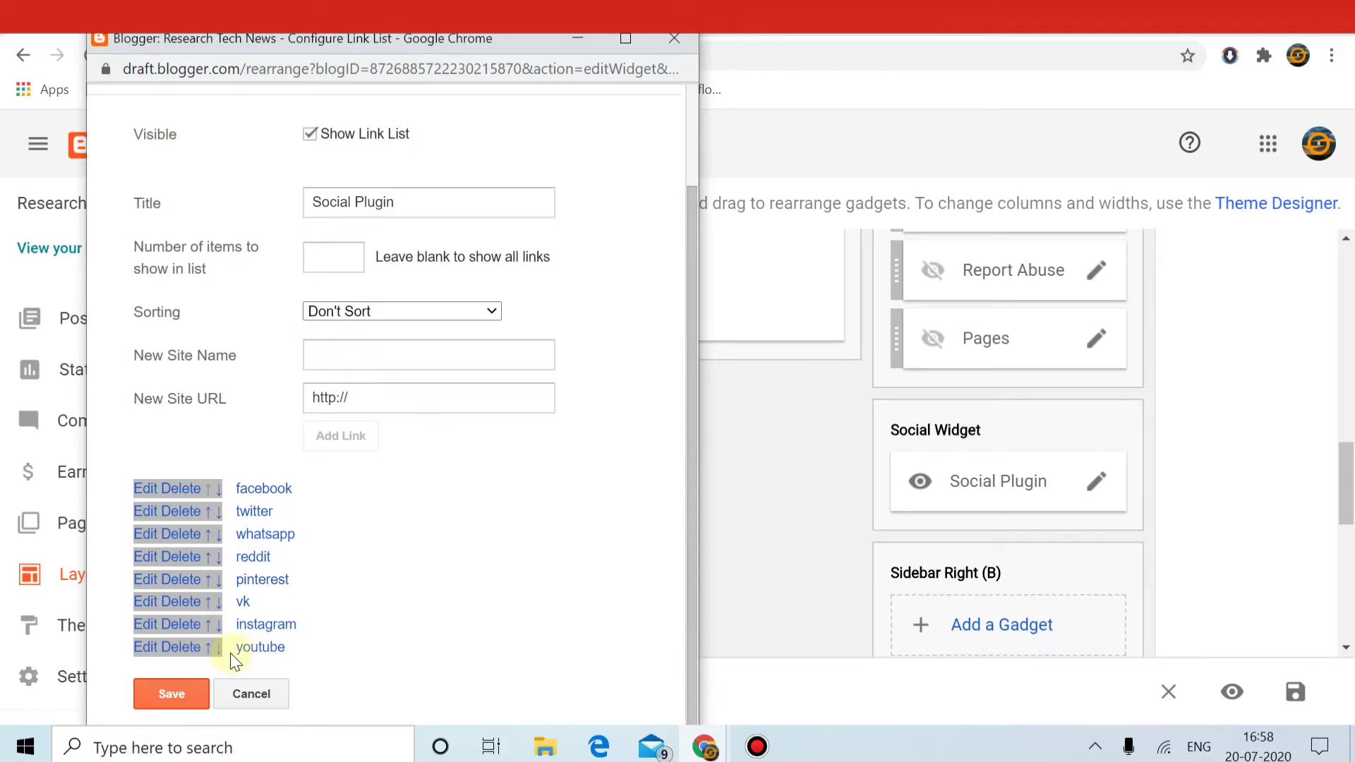
click(180, 656)
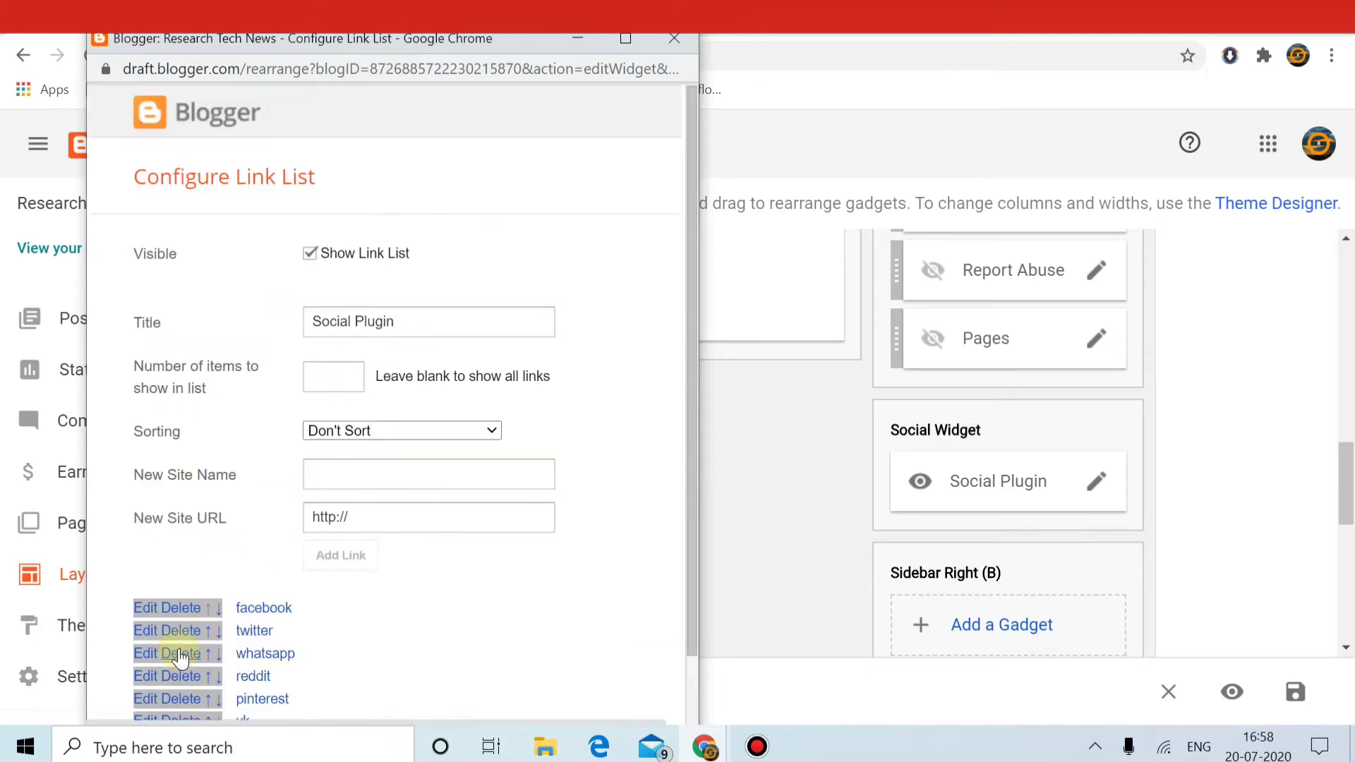
drag(181, 638, 328, 624)
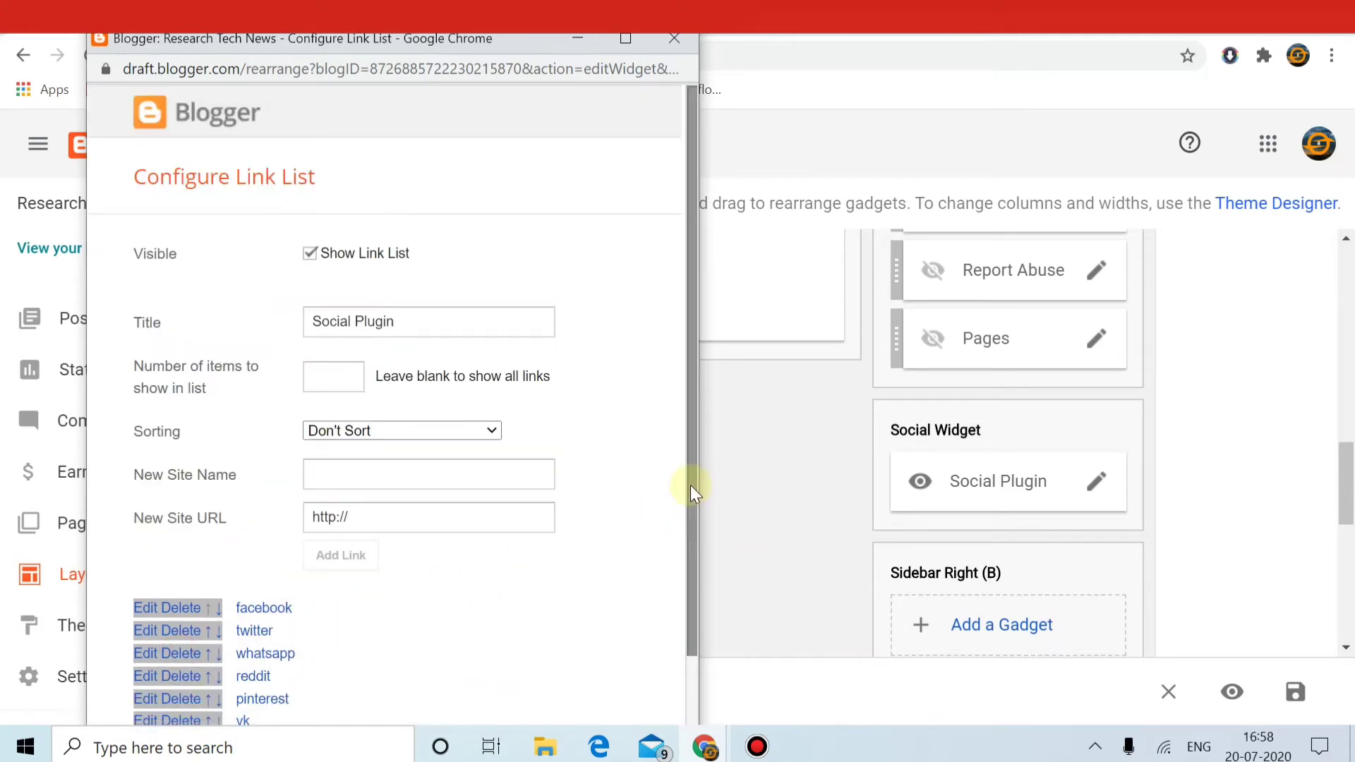
drag(690, 485, 688, 572)
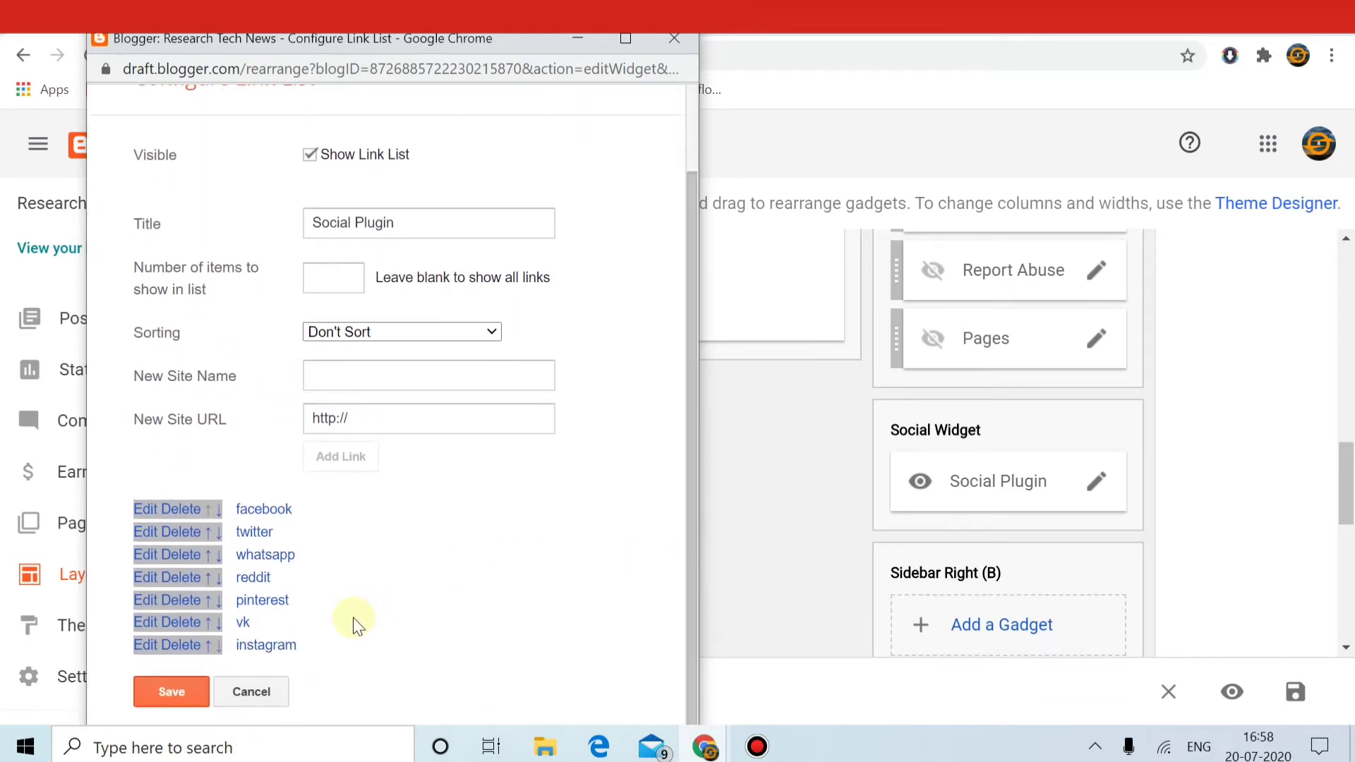
click(186, 623)
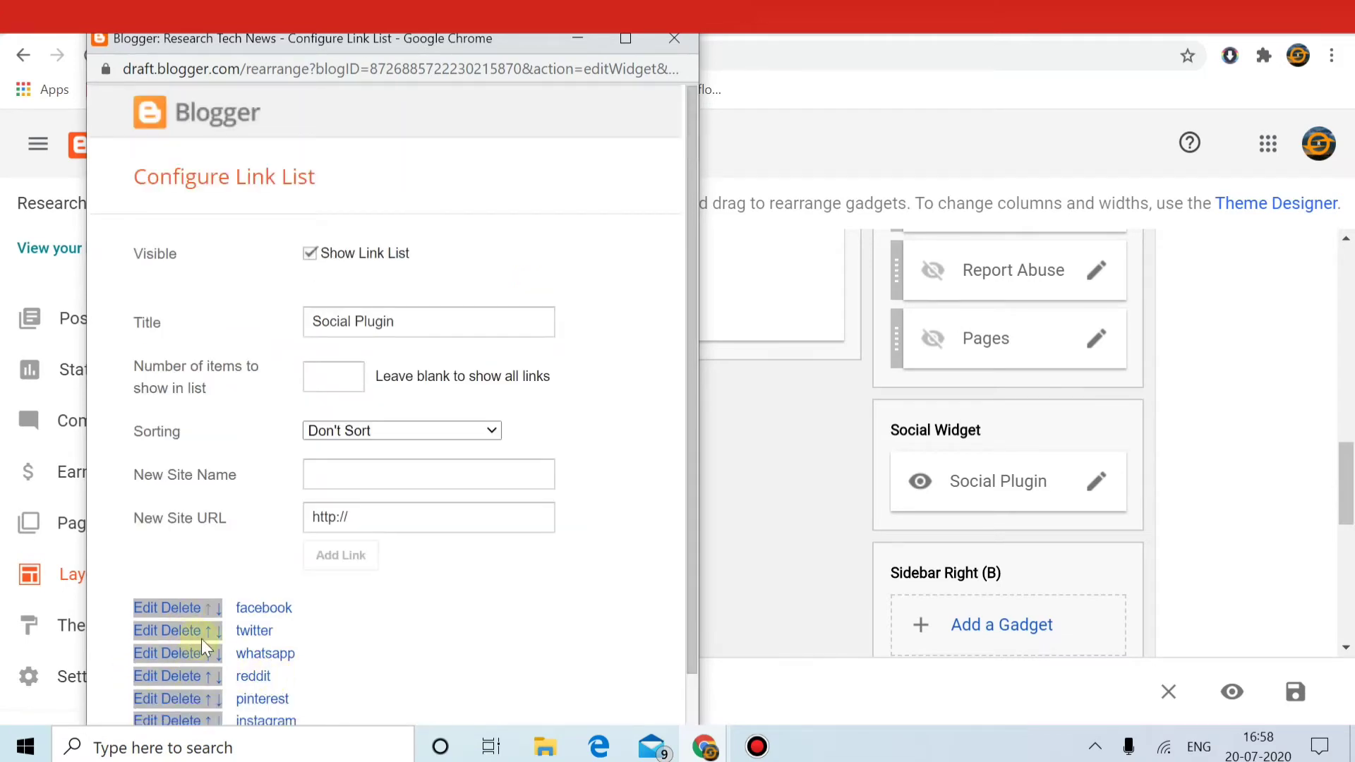
click(182, 678)
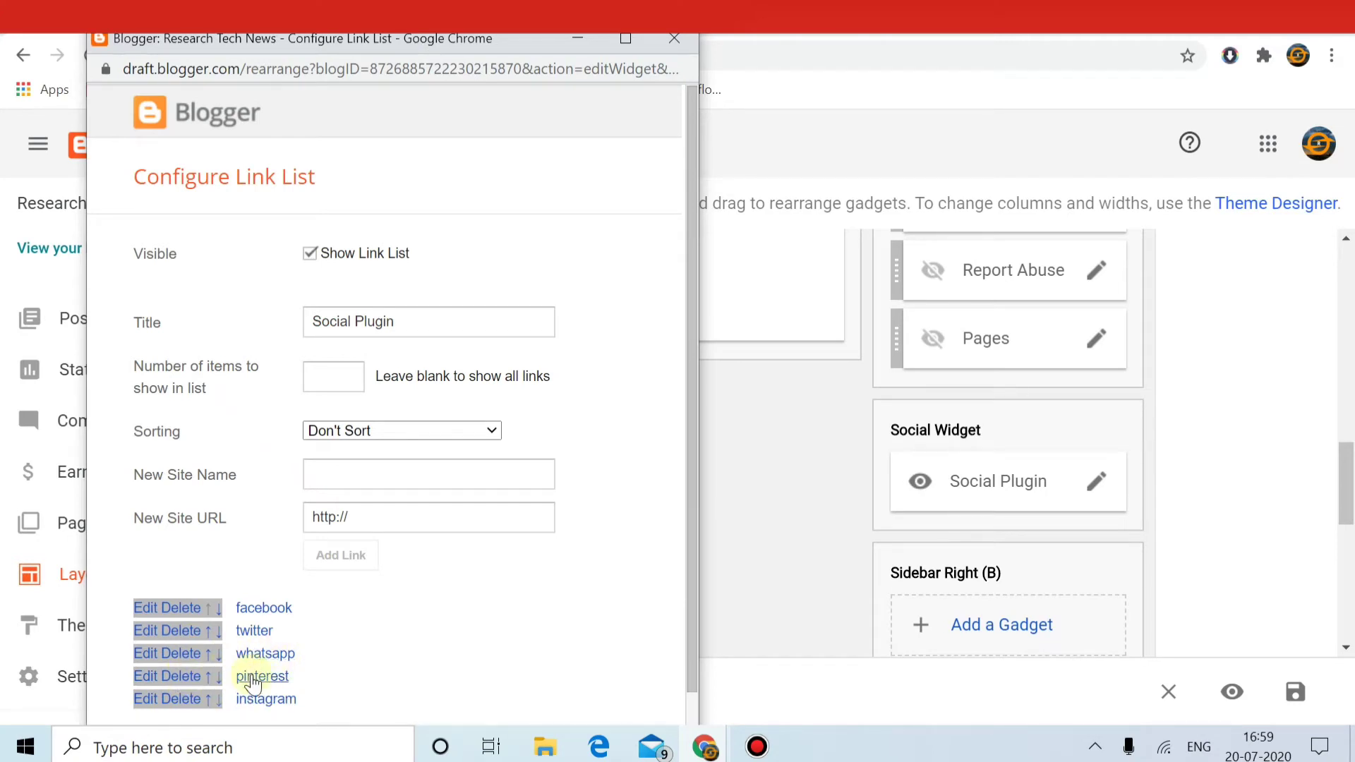
click(179, 664)
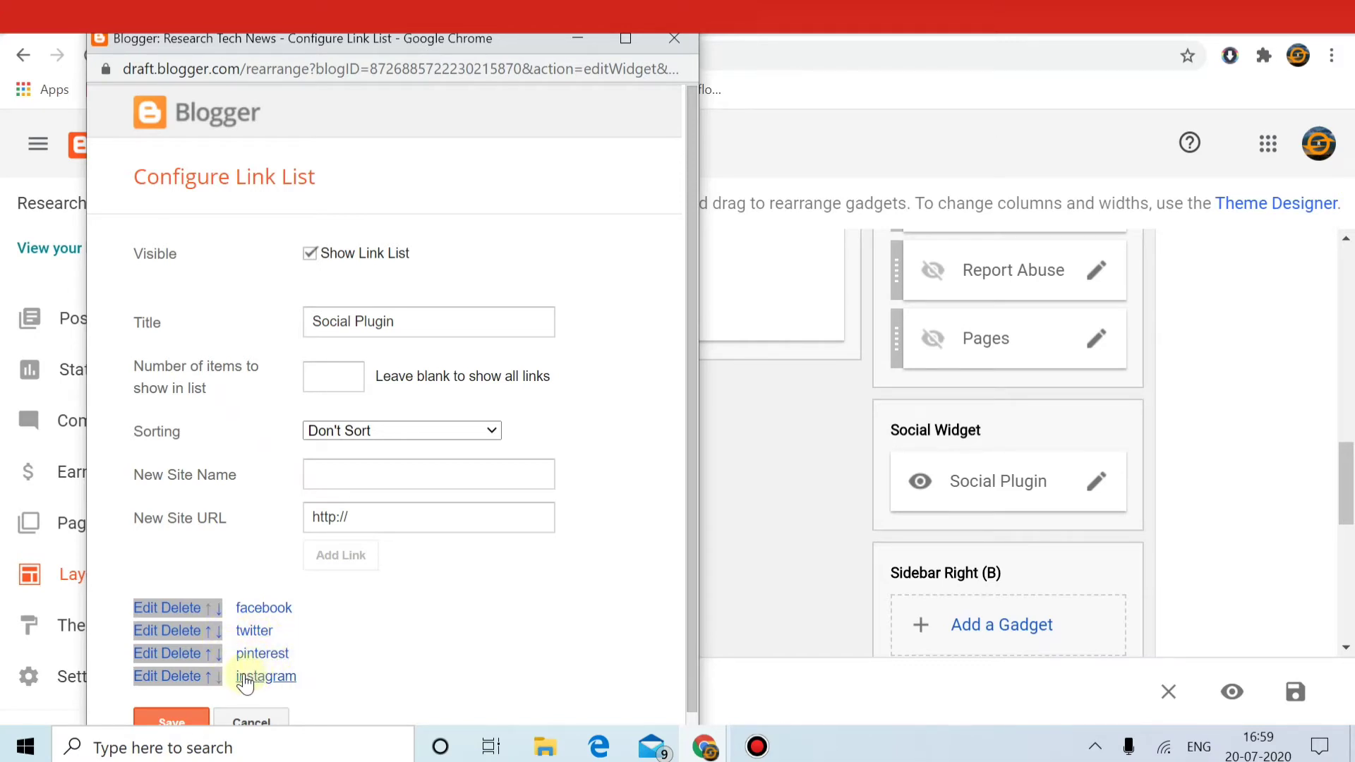
Step: Move the twitter and pinterest links above facebook in the Social Plugin list and save the gadget
click(209, 630)
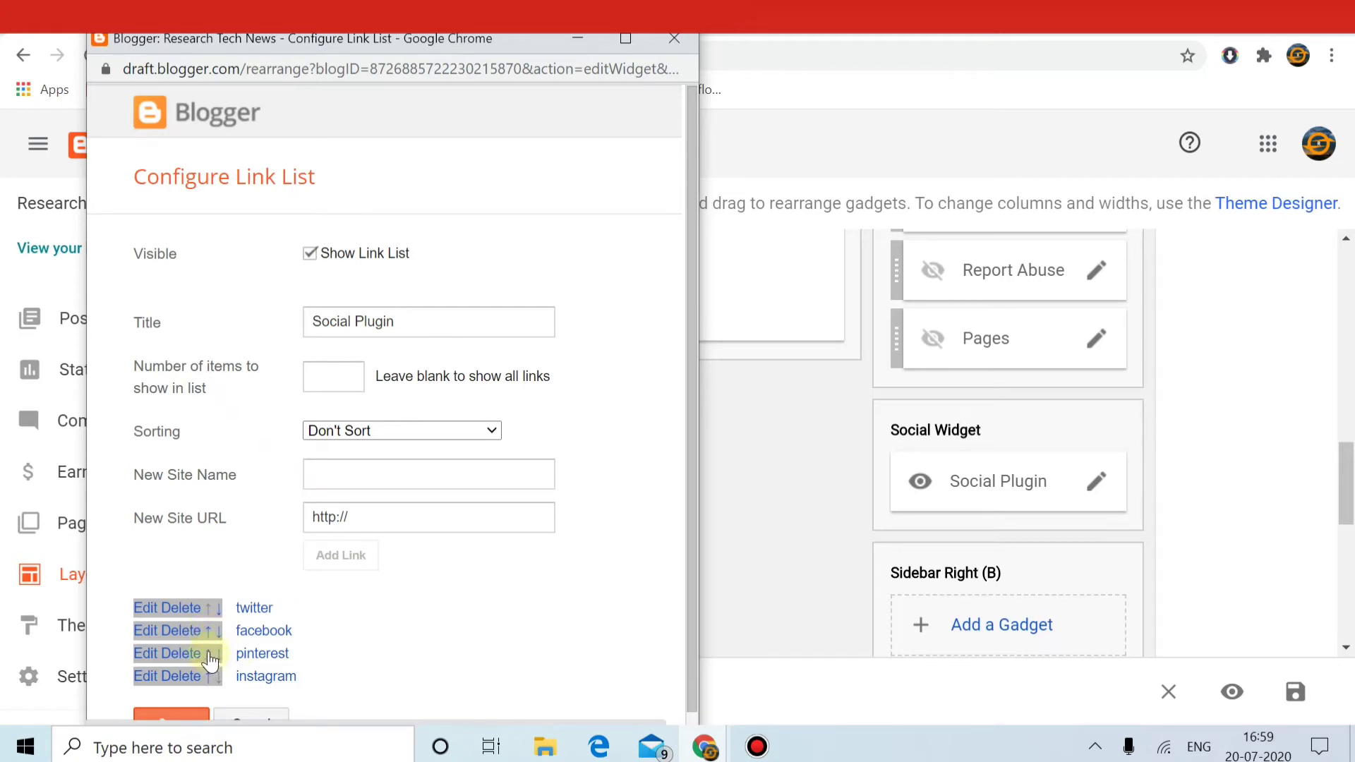
click(209, 654)
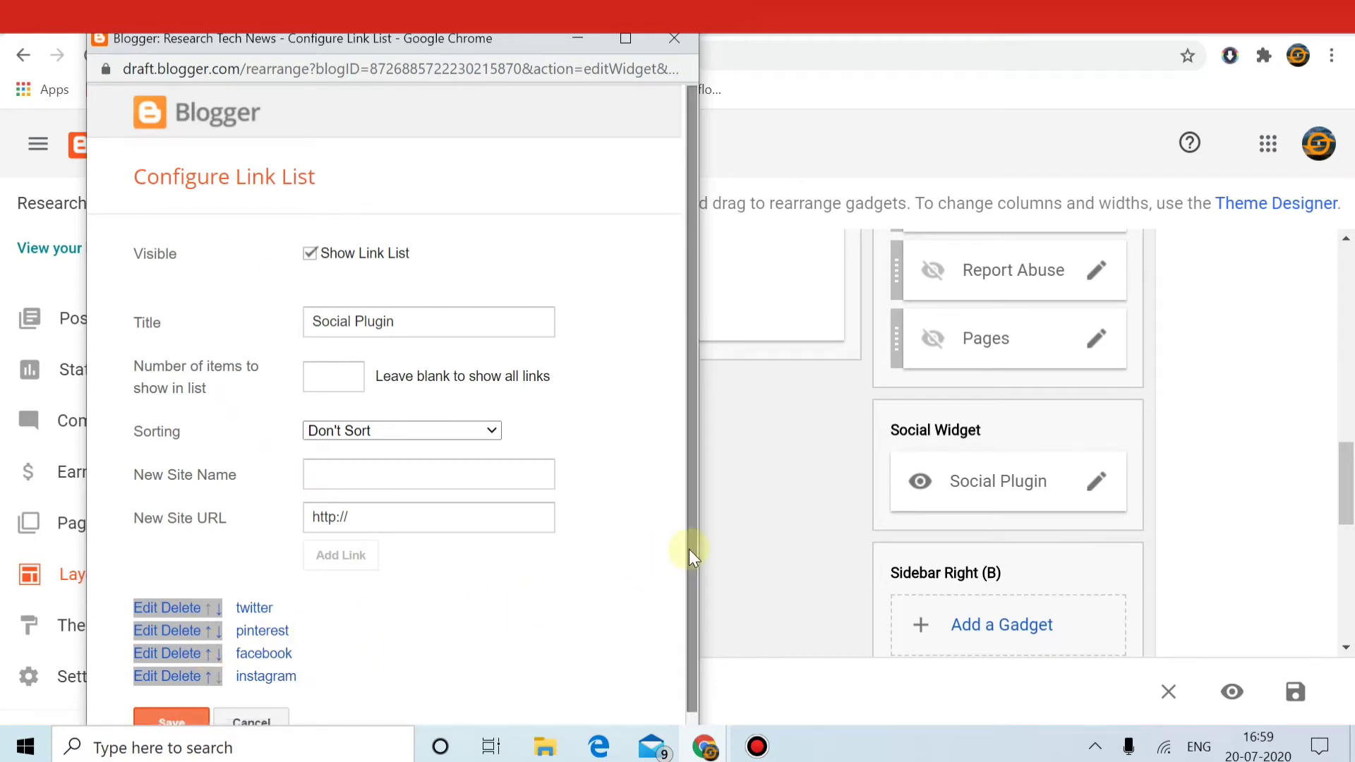
drag(689, 549, 689, 626)
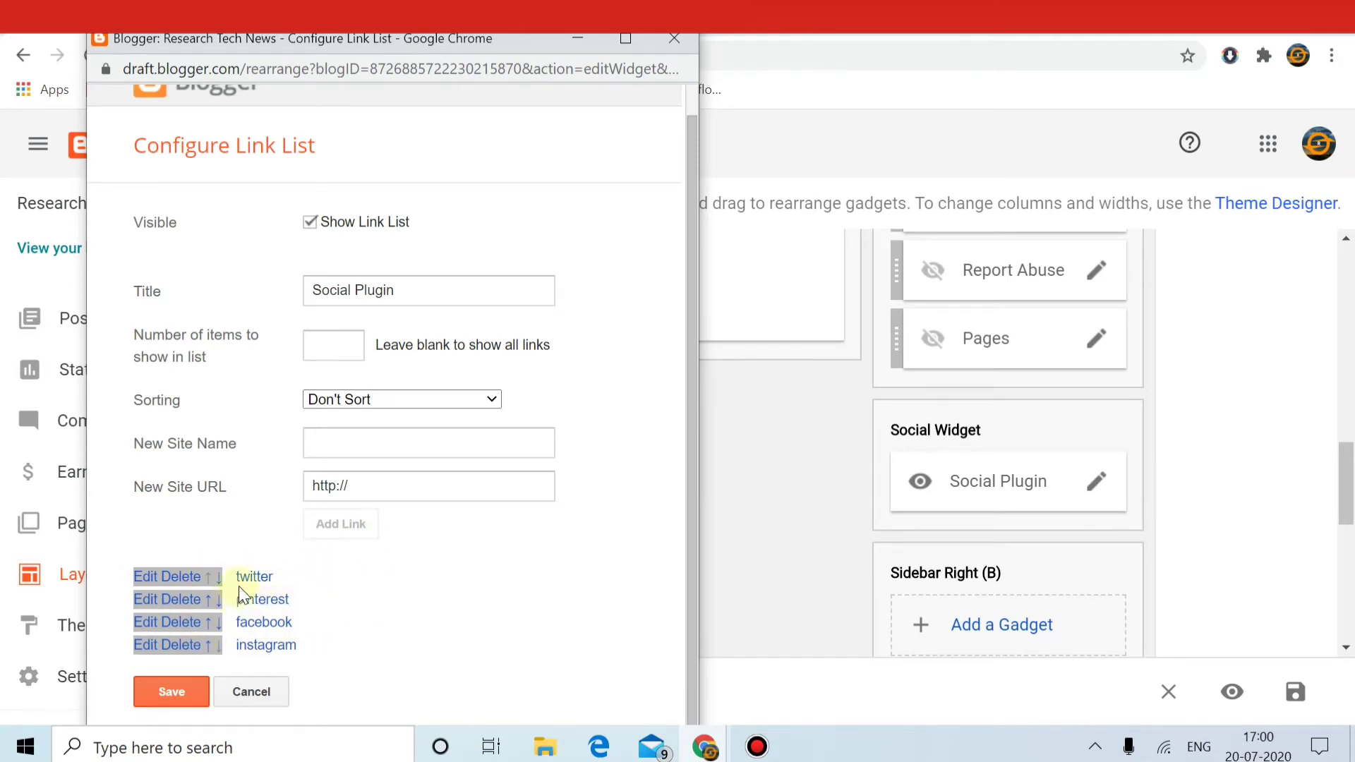
click(166, 693)
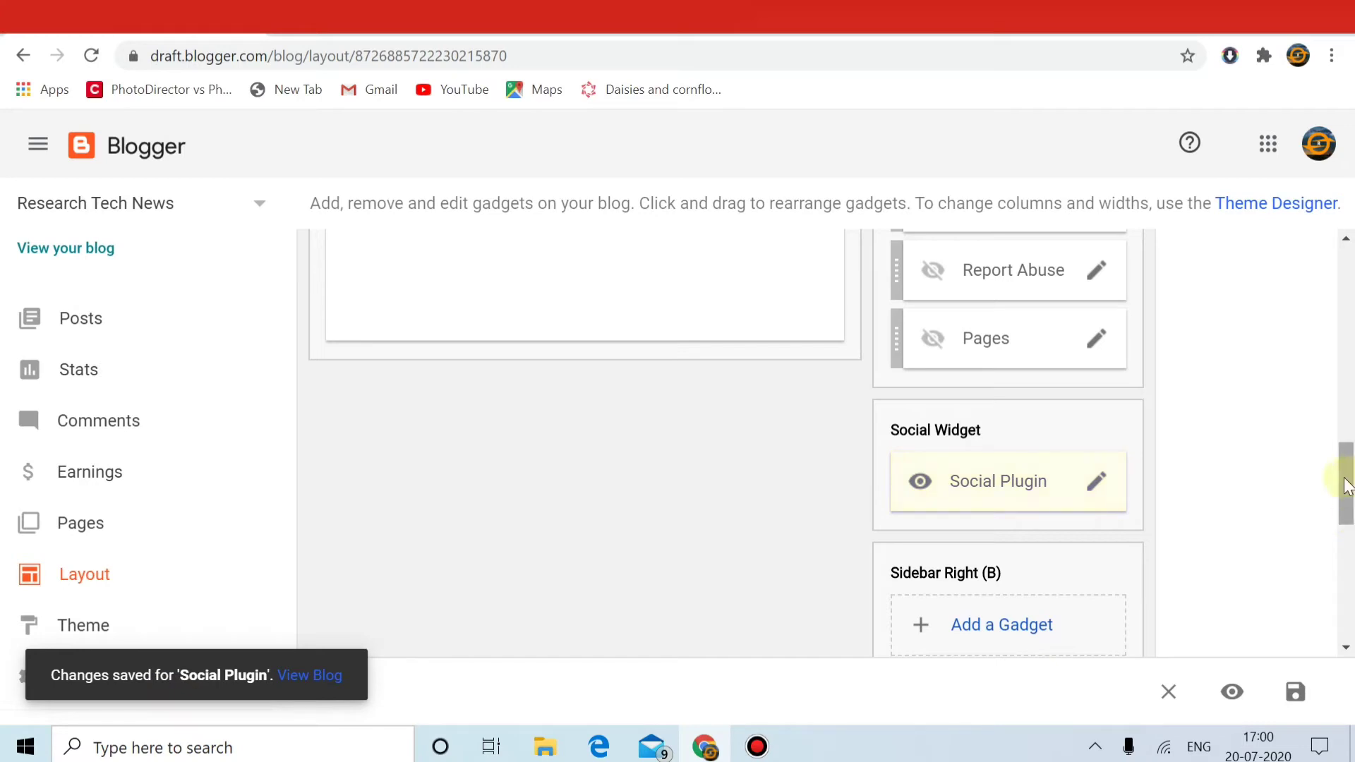
Step: Compare Sidebar Right (B) with the live blog's sidebar, then remove the Facebook gadget from that section of the layout
drag(1346, 481, 1341, 534)
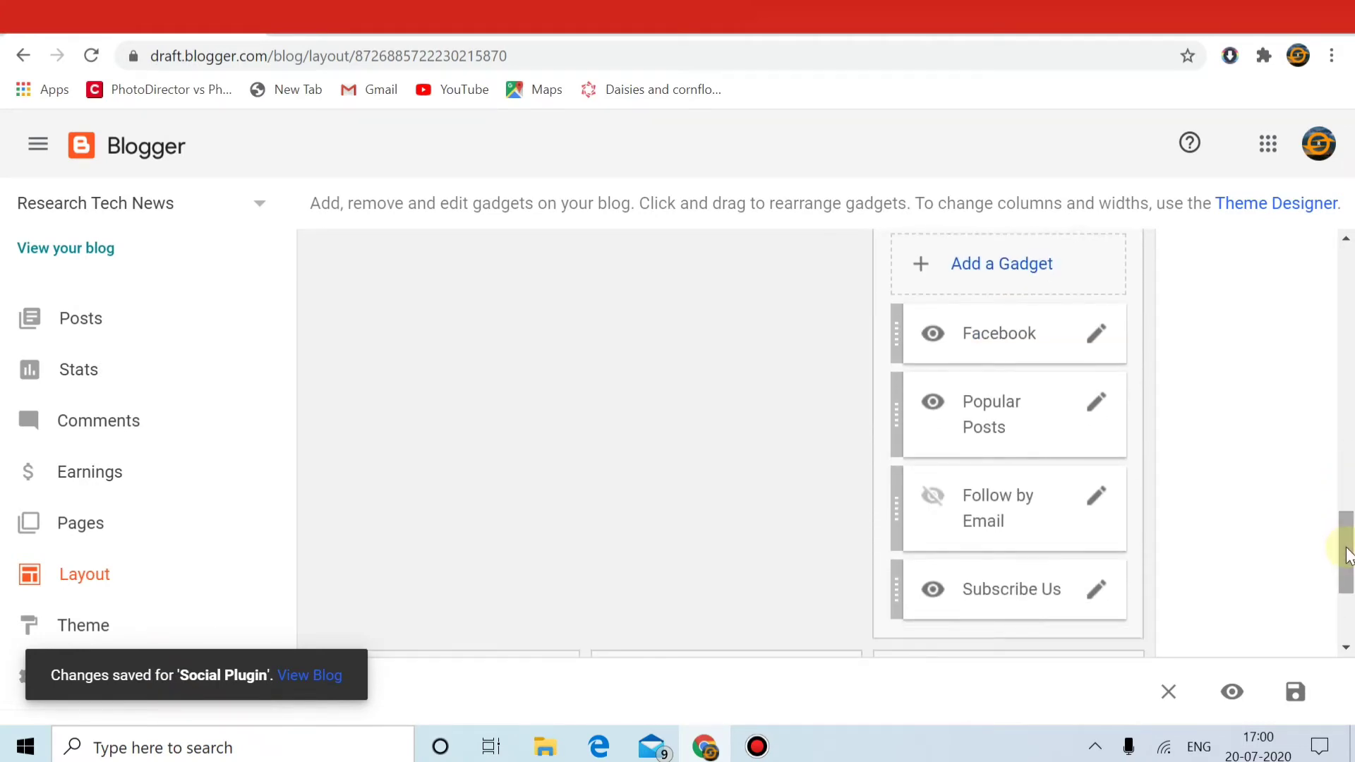
click(373, 35)
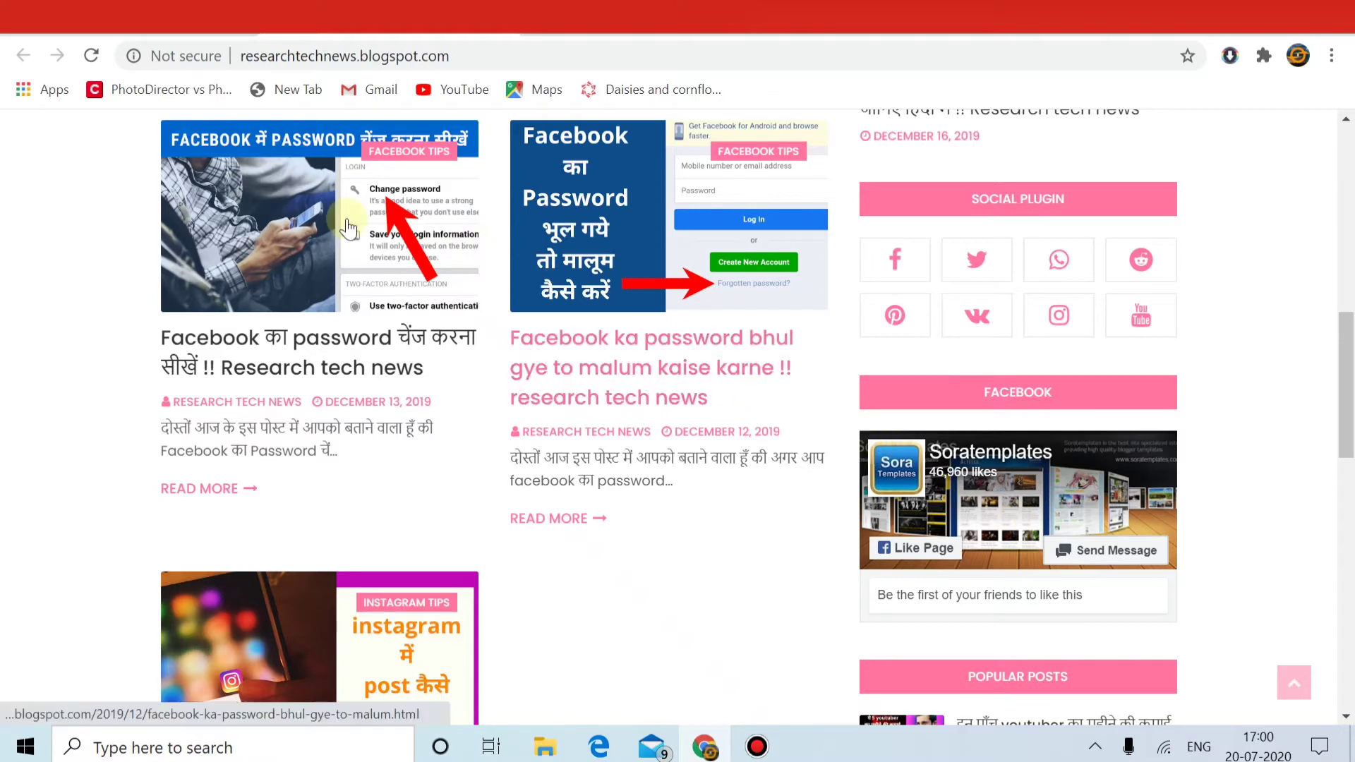
click(107, 31)
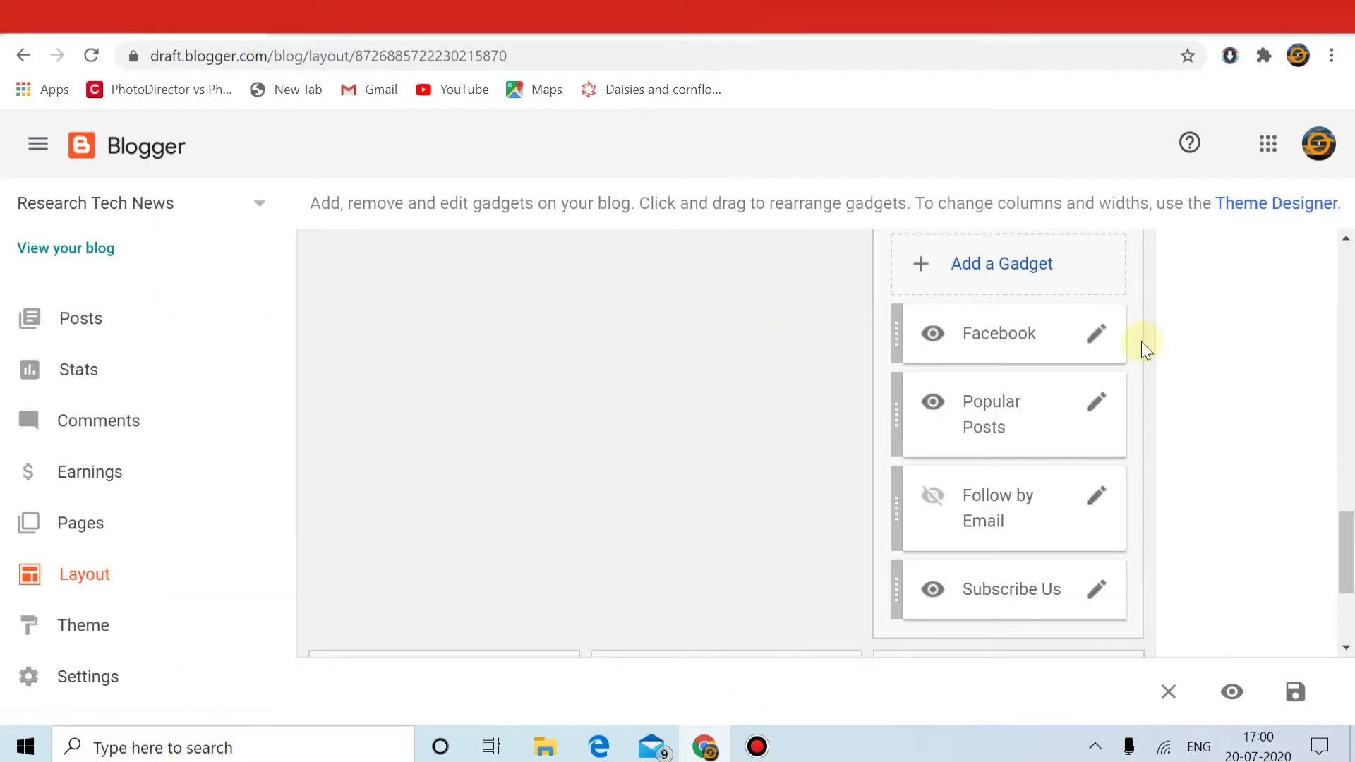
click(1097, 342)
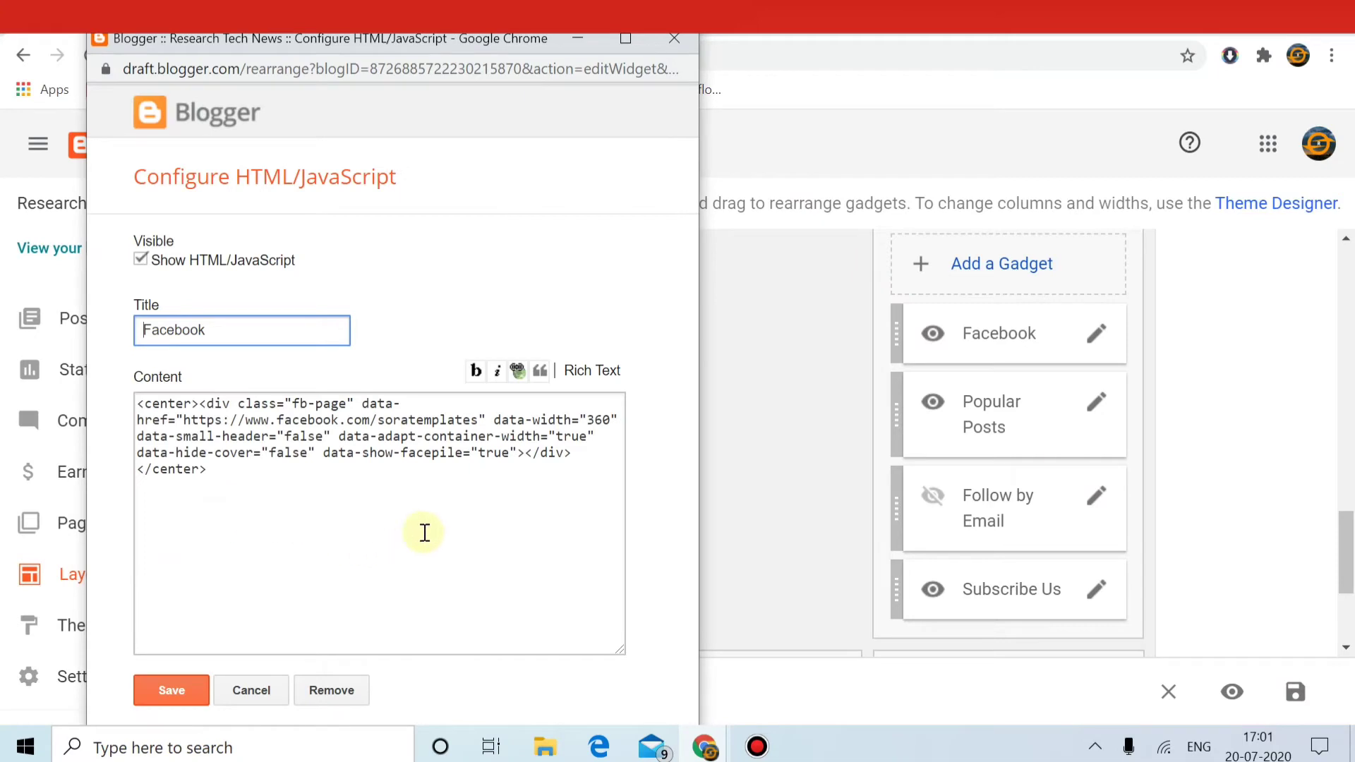
click(319, 691)
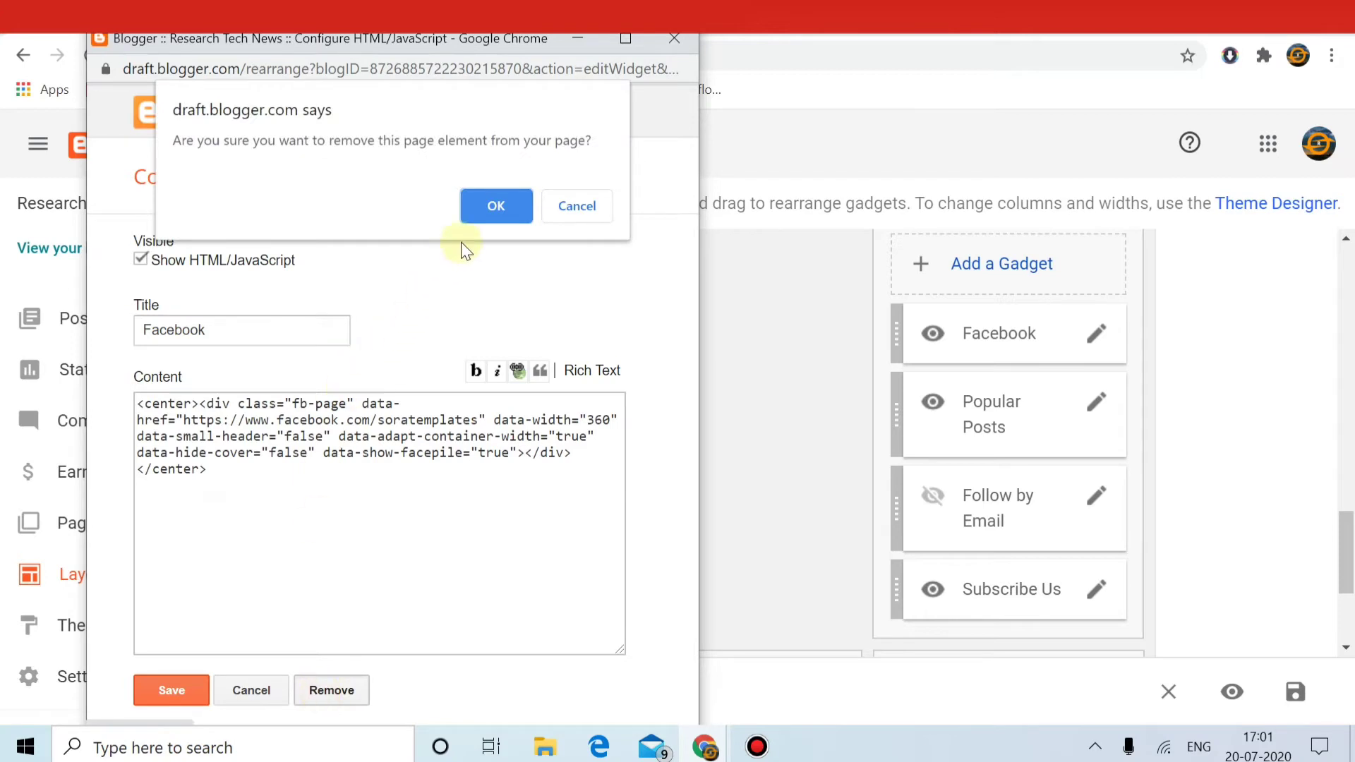
click(480, 209)
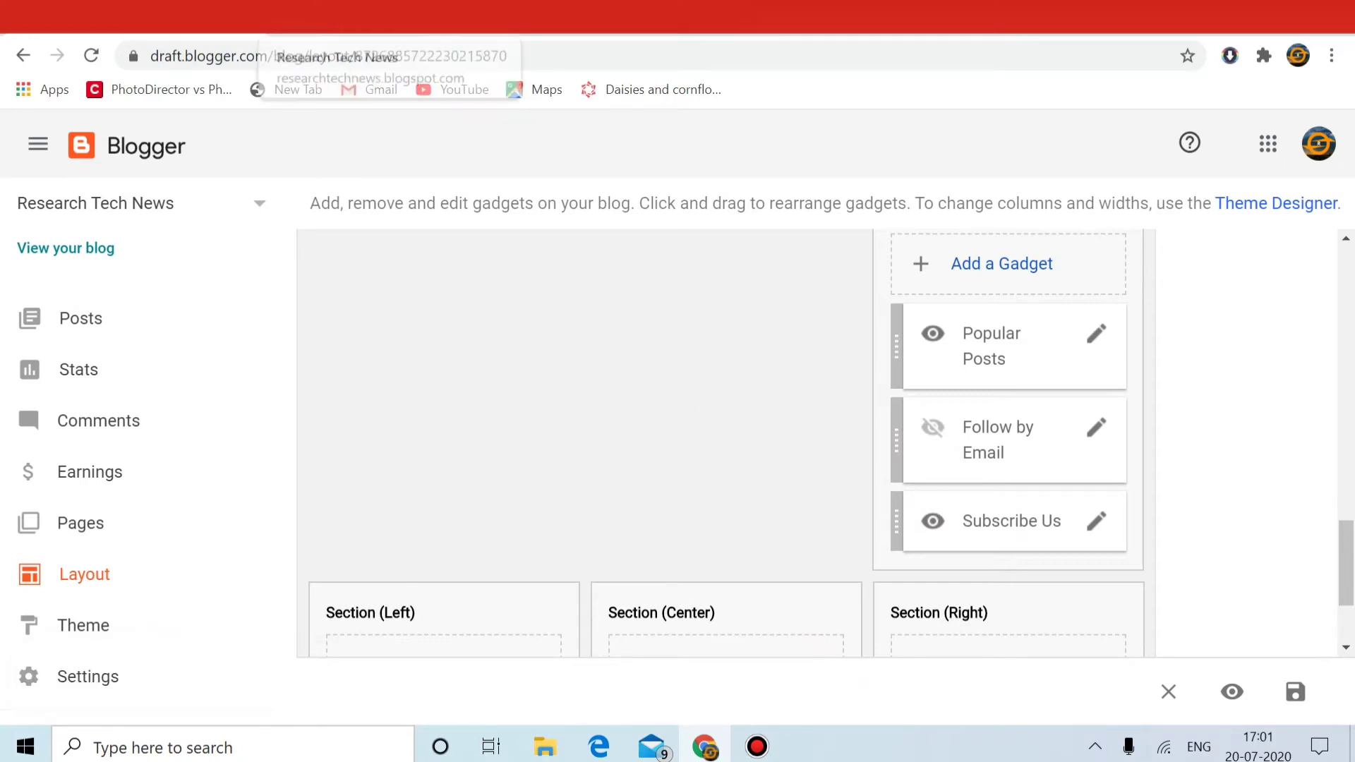
Step: Reload the live blog and examine its sidebar from the social icons through the popular posts to the Subscribe Us video
click(317, 18)
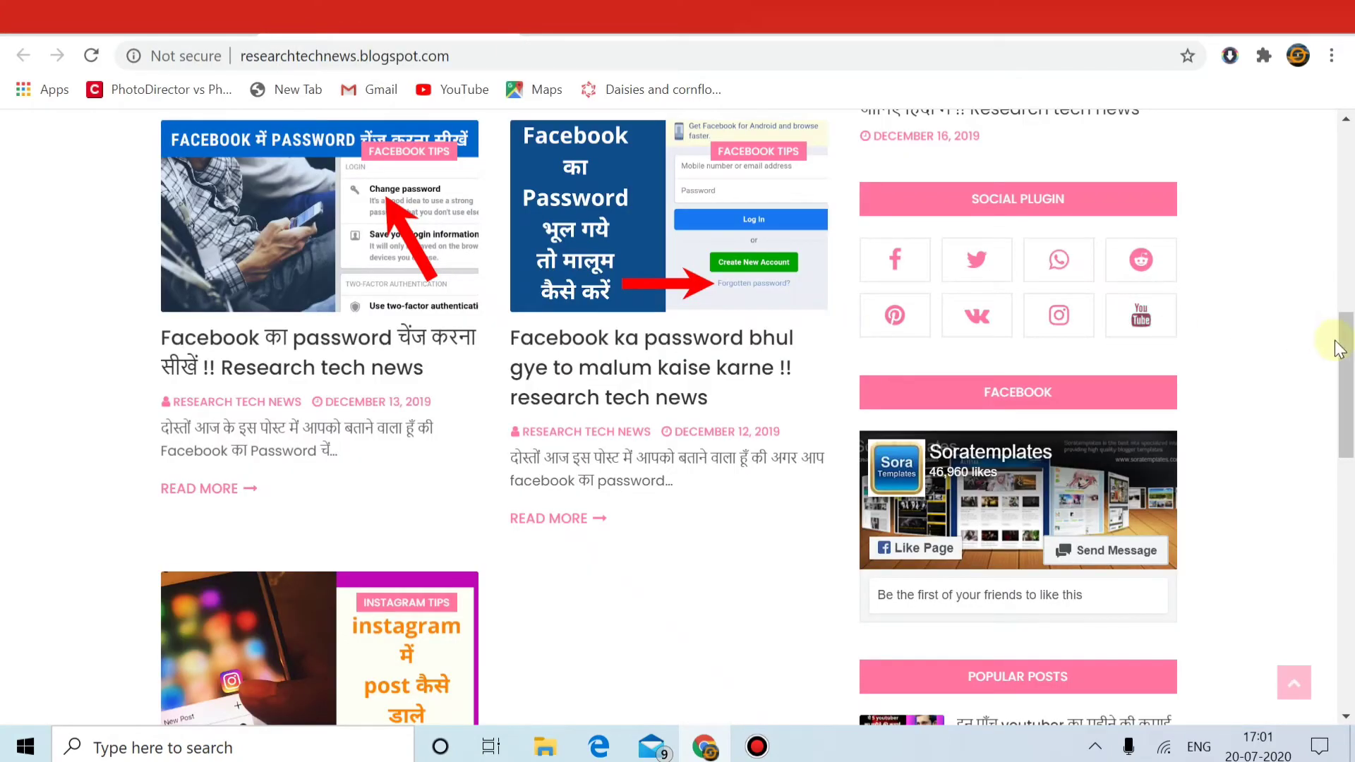
scroll(1348, 258, up, 1)
scroll(1347, 211, up, 10)
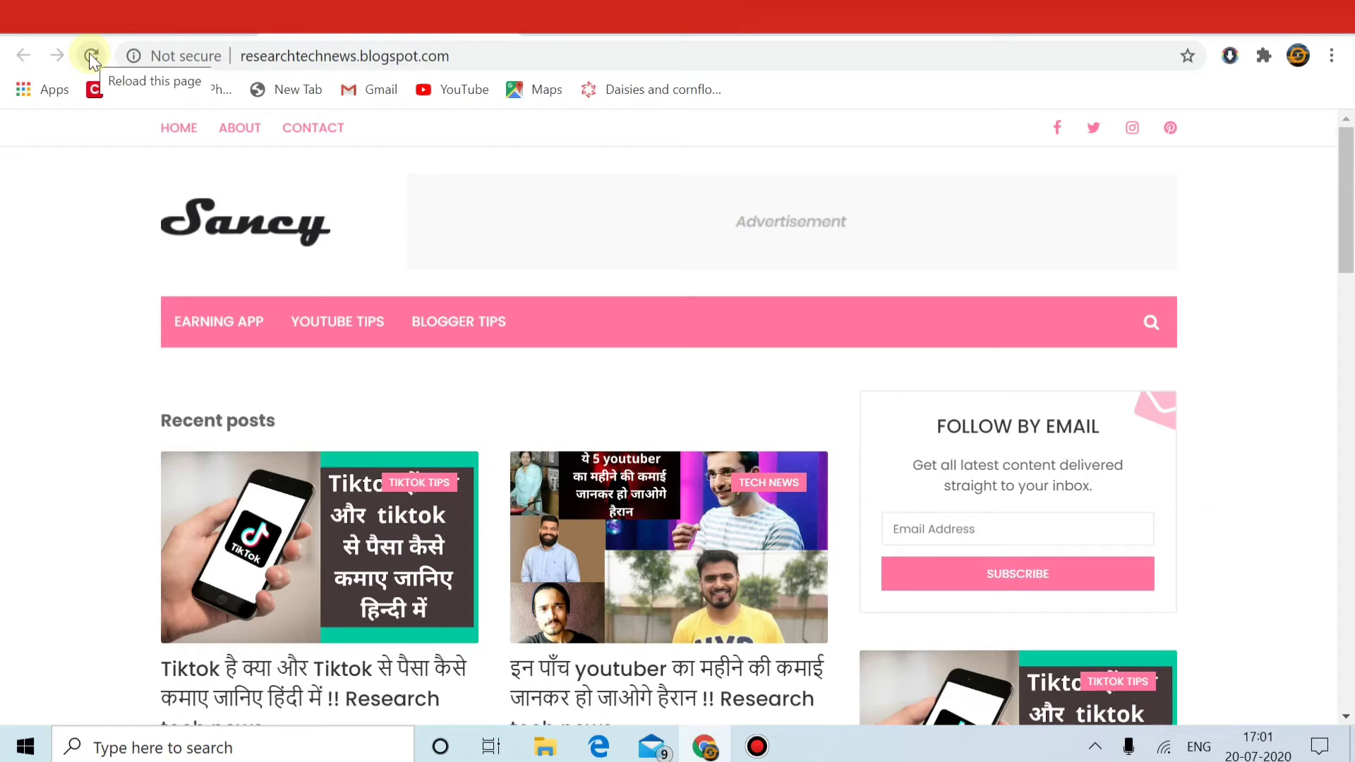
click(90, 55)
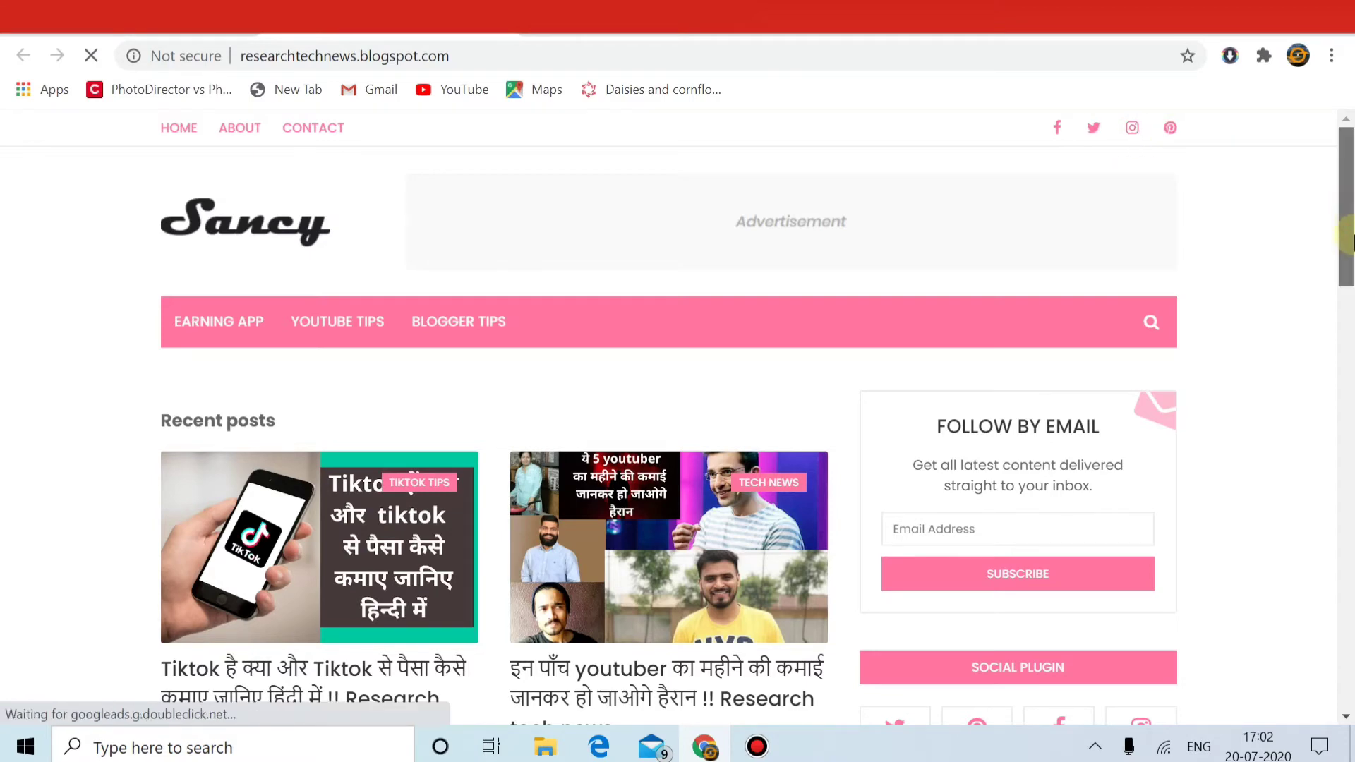
drag(1349, 221, 1349, 256)
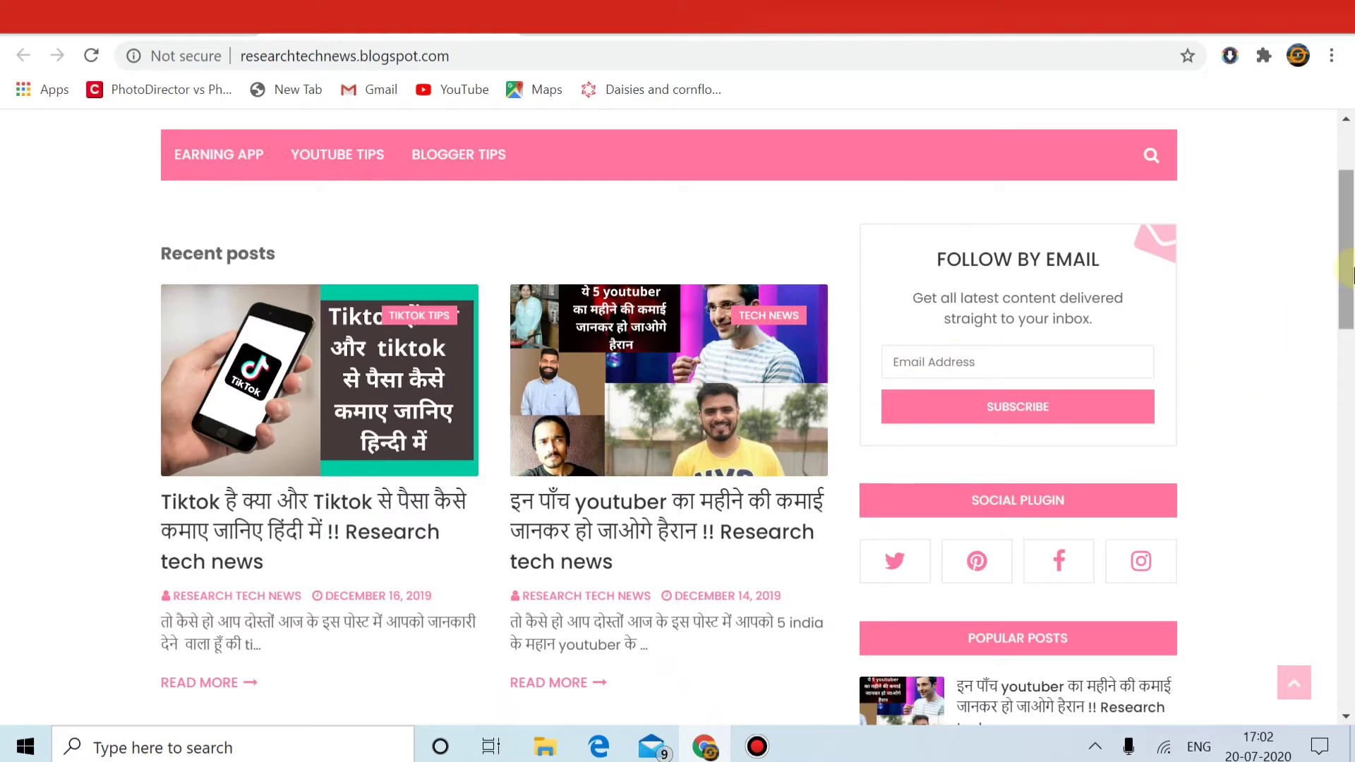
drag(1351, 275, 1351, 336)
scroll(1350, 371, down, 2)
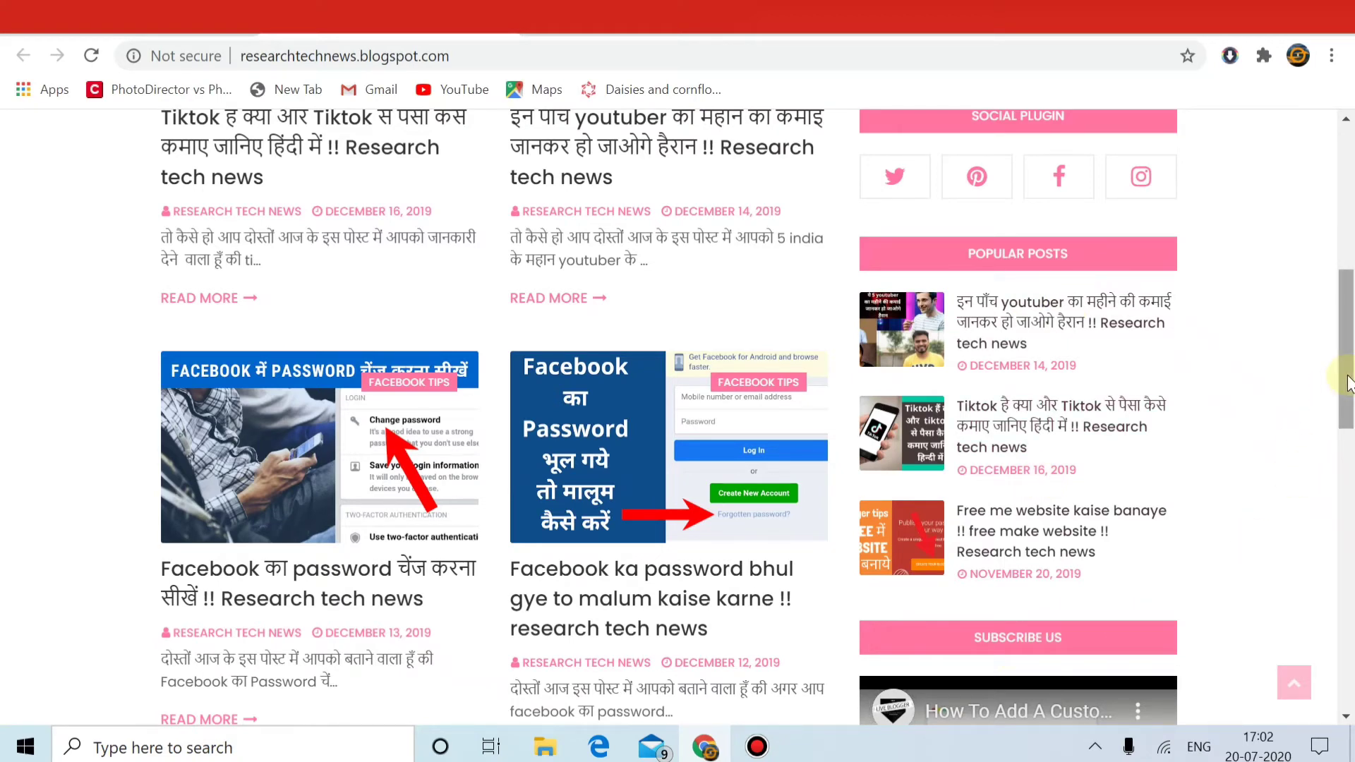
scroll(1344, 395, down, 2)
scroll(1351, 451, down, 2)
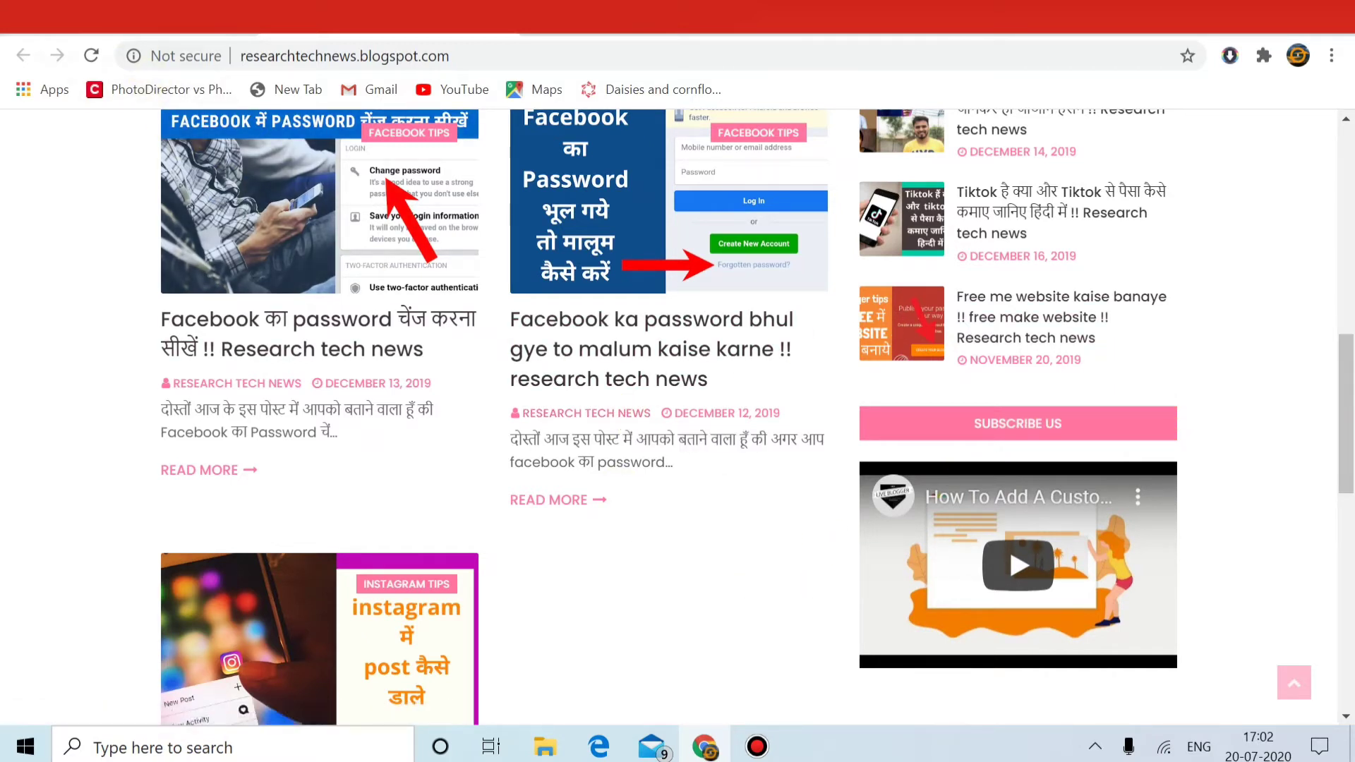
Step: Return to the Blogger layout and remove the Subscribe Us gadget from Sidebar Right (B)
click(63, 16)
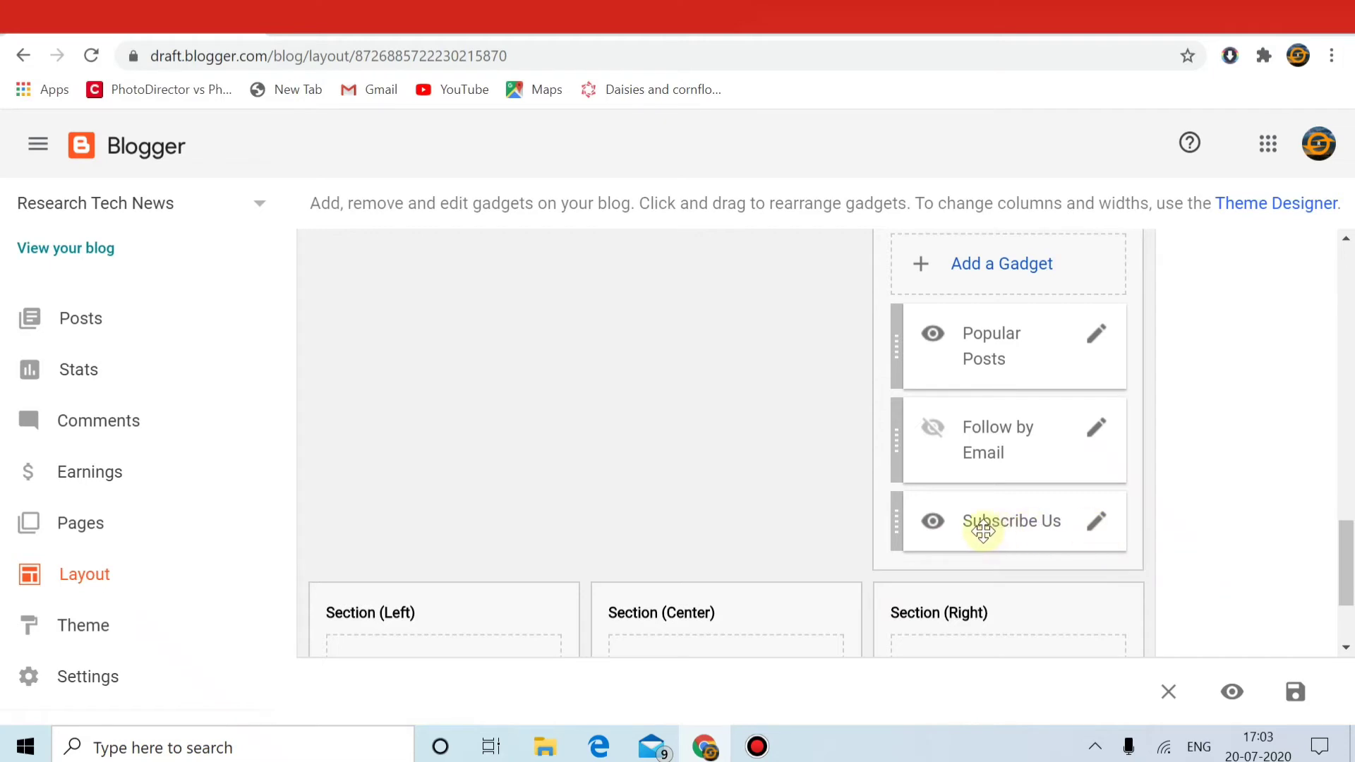
click(1095, 530)
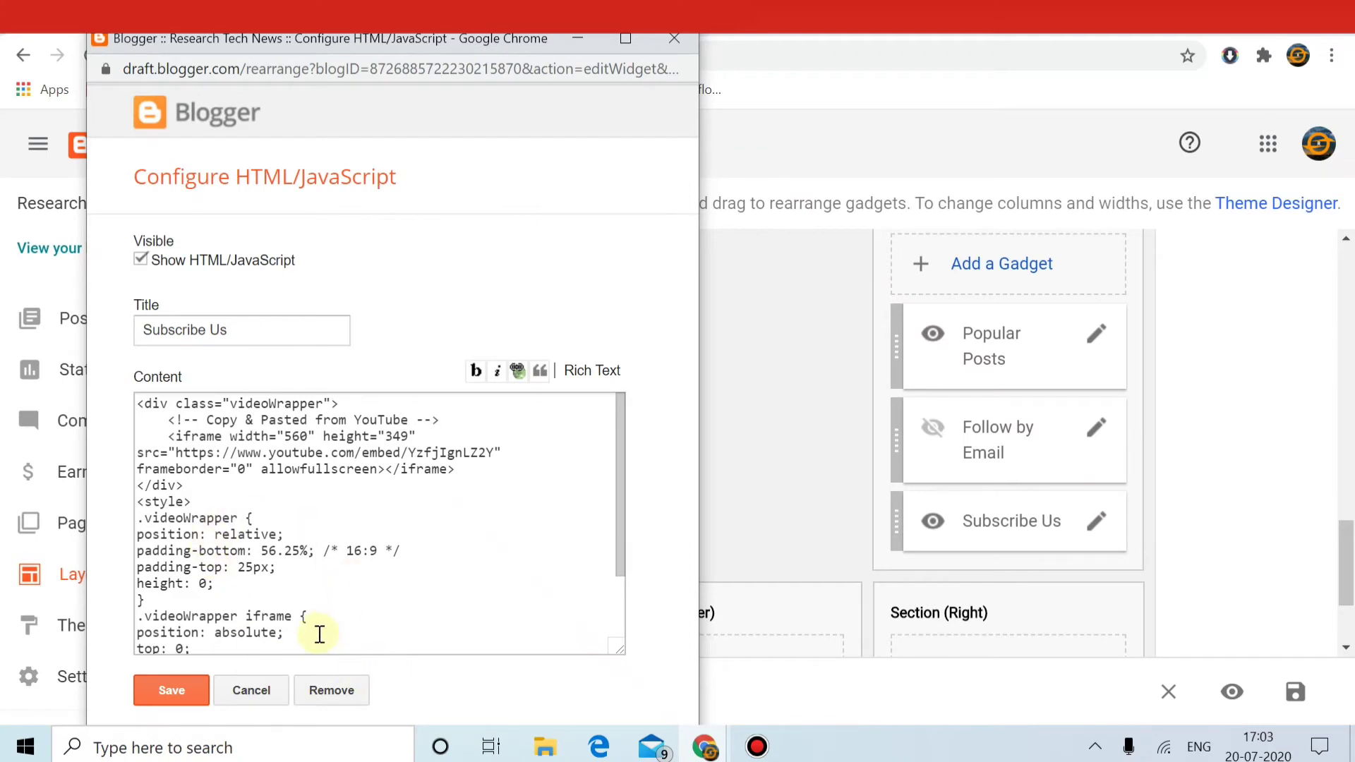
click(339, 692)
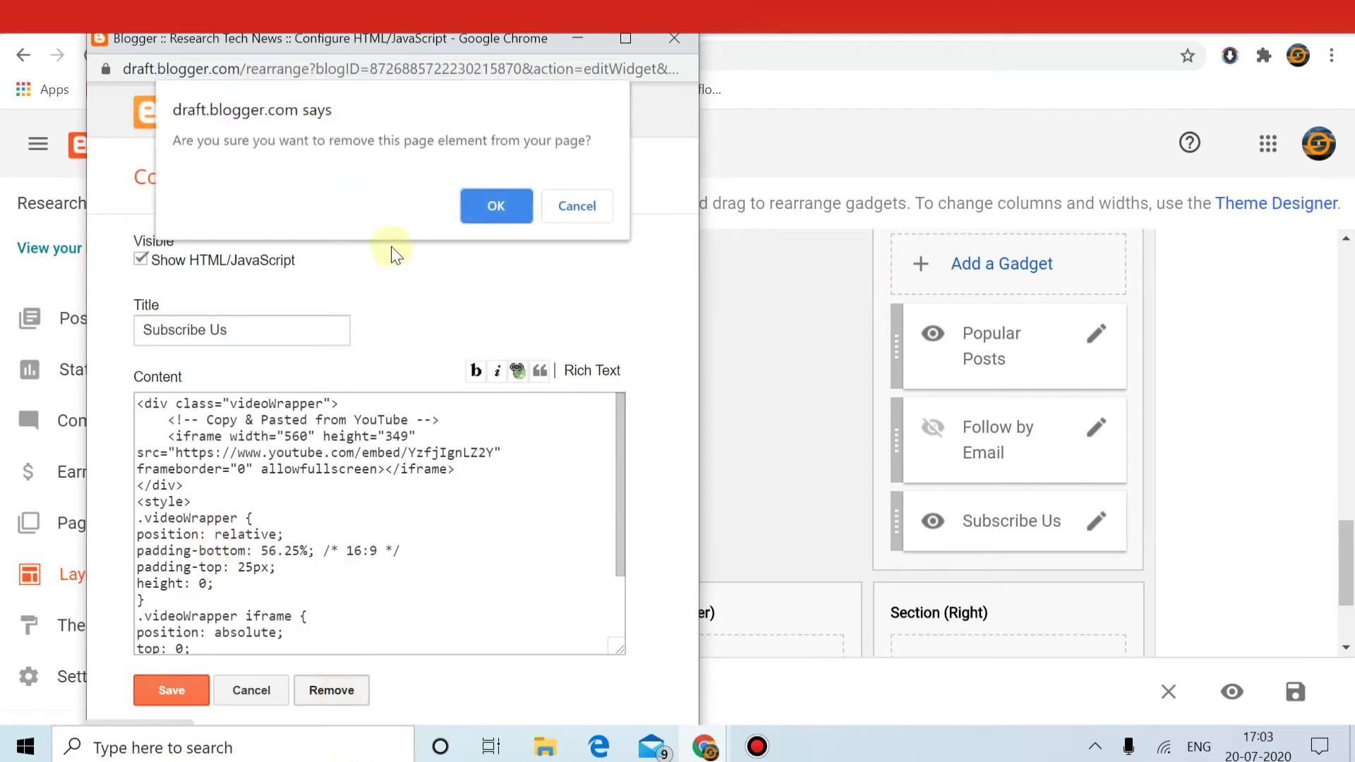
click(468, 207)
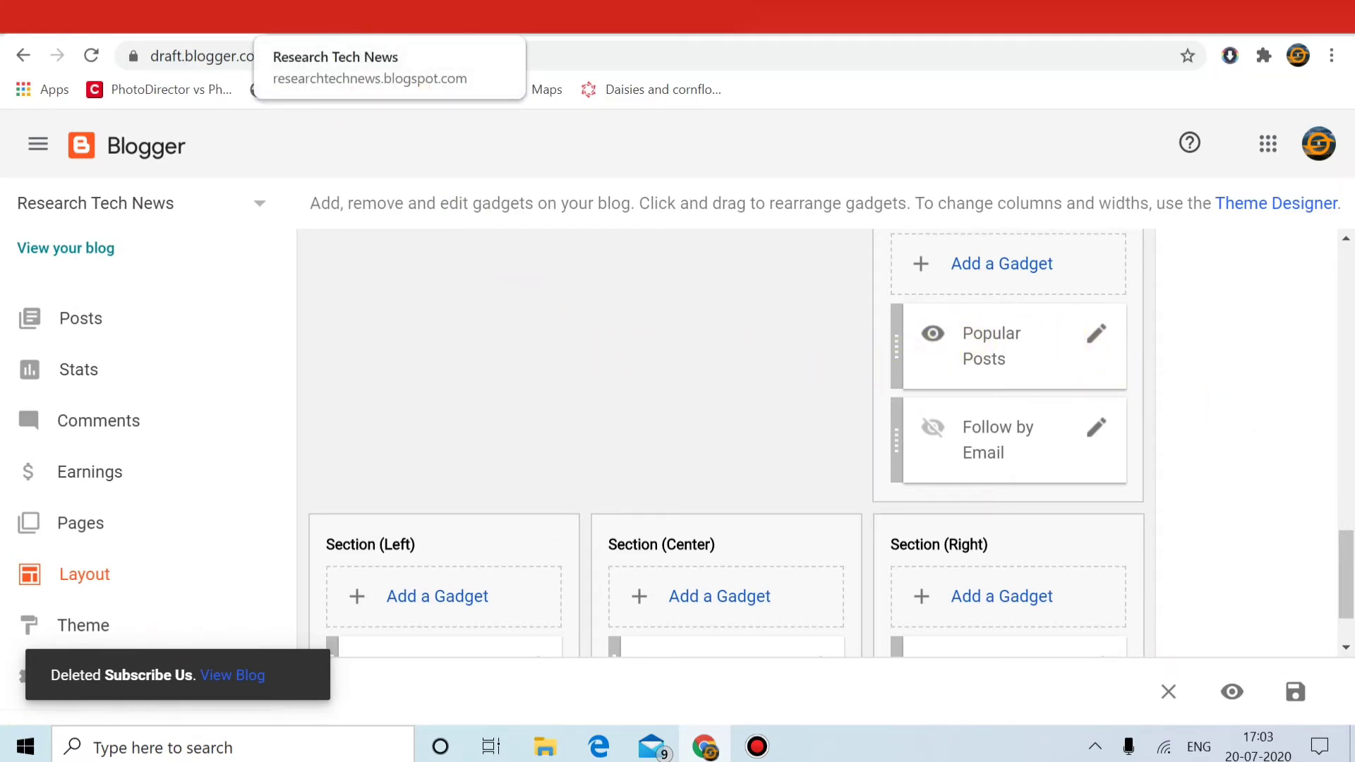
Step: Reload the live blog and review the whole page from the header and sidebar gadgets to the footer
click(338, 17)
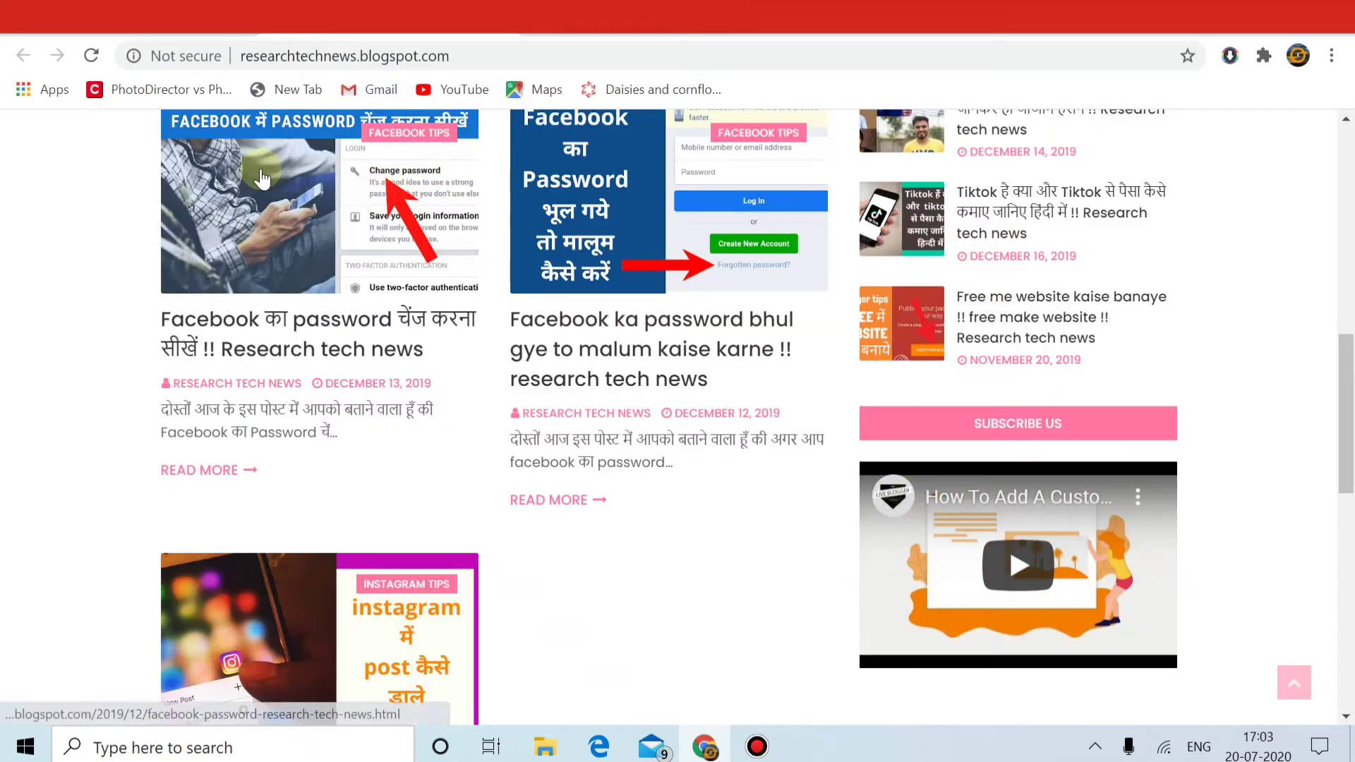
click(92, 55)
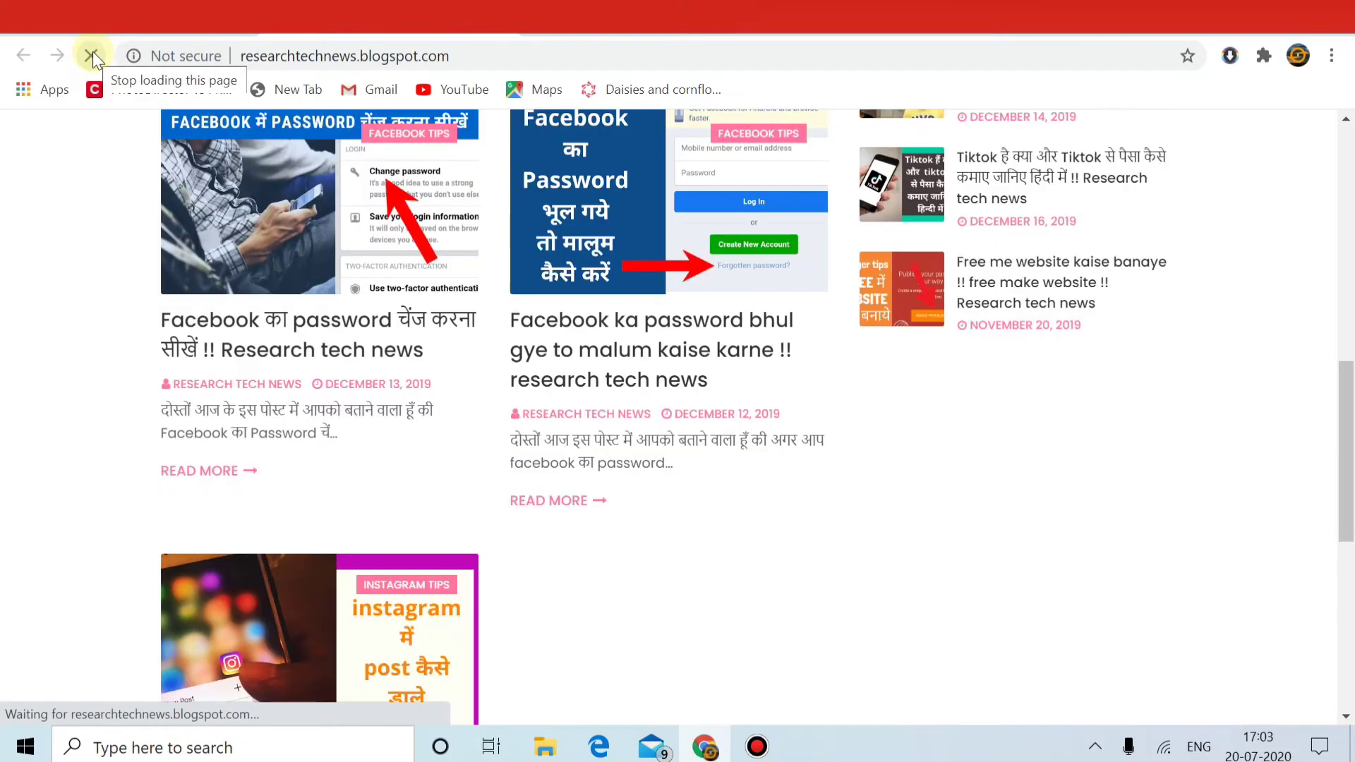
scroll(1349, 261, up, 4)
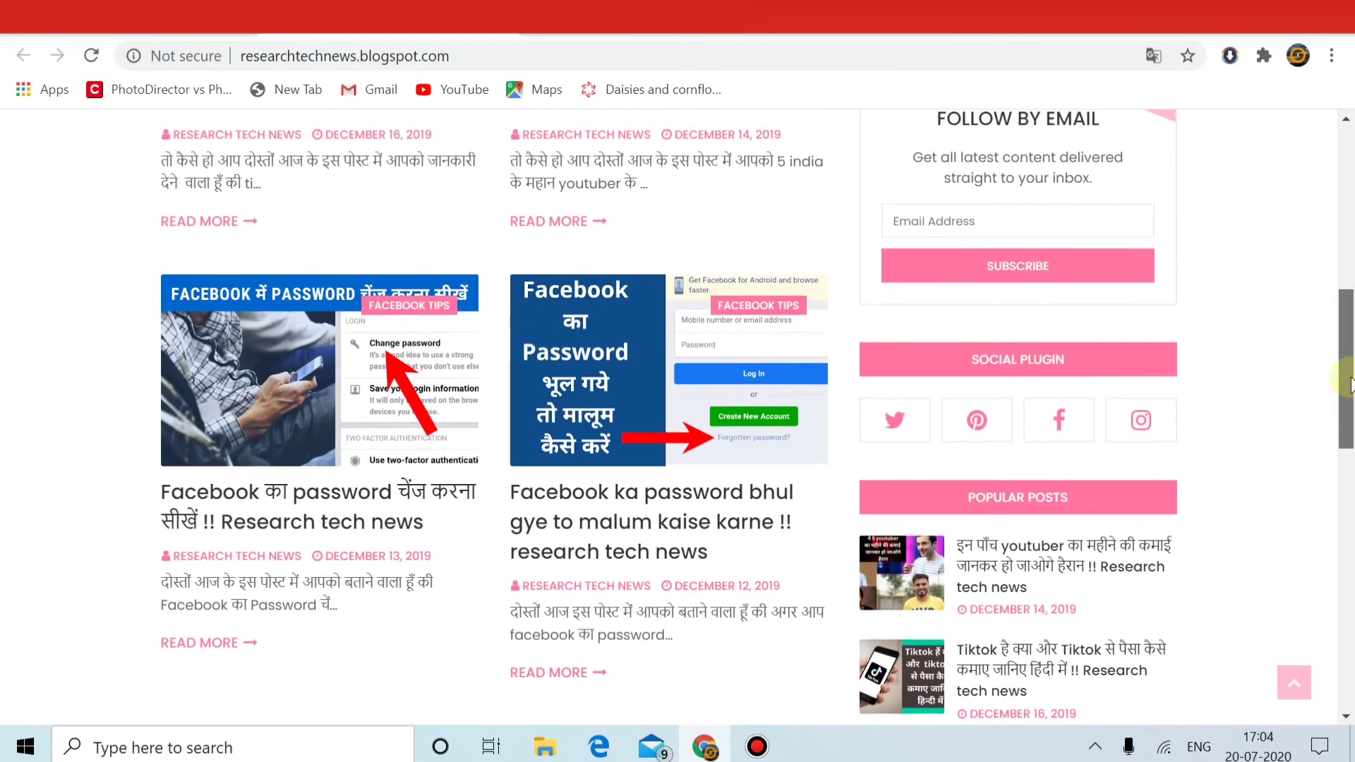
scroll(1349, 264, up, 8)
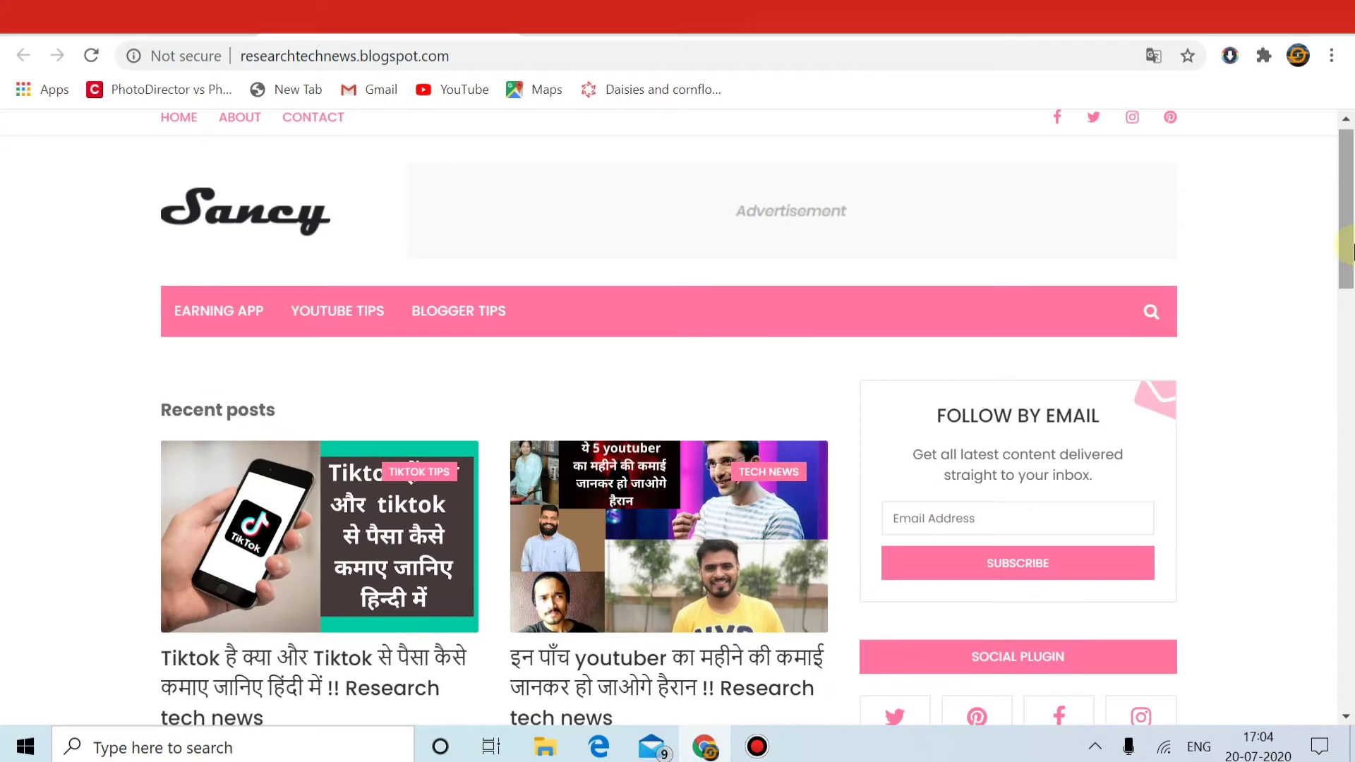
drag(1346, 223, 1349, 273)
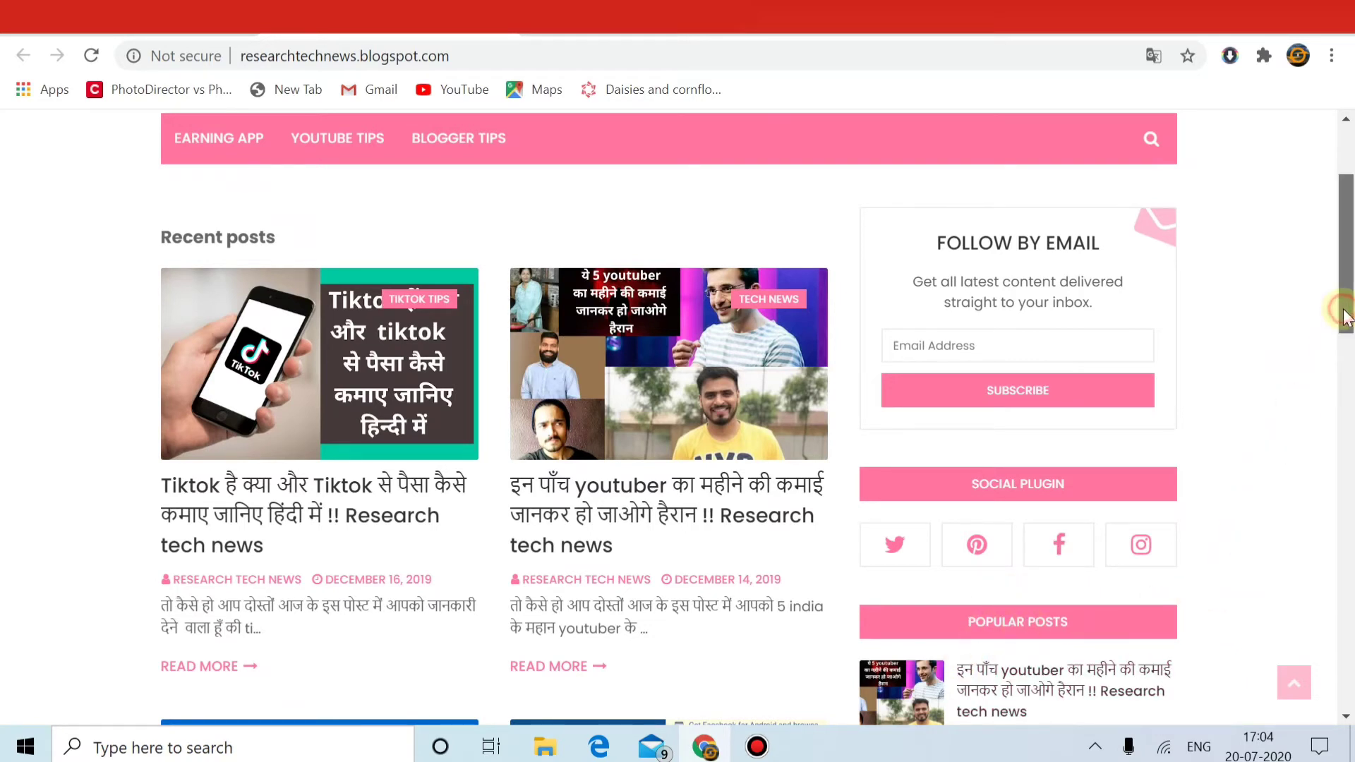
drag(1340, 305, 1352, 580)
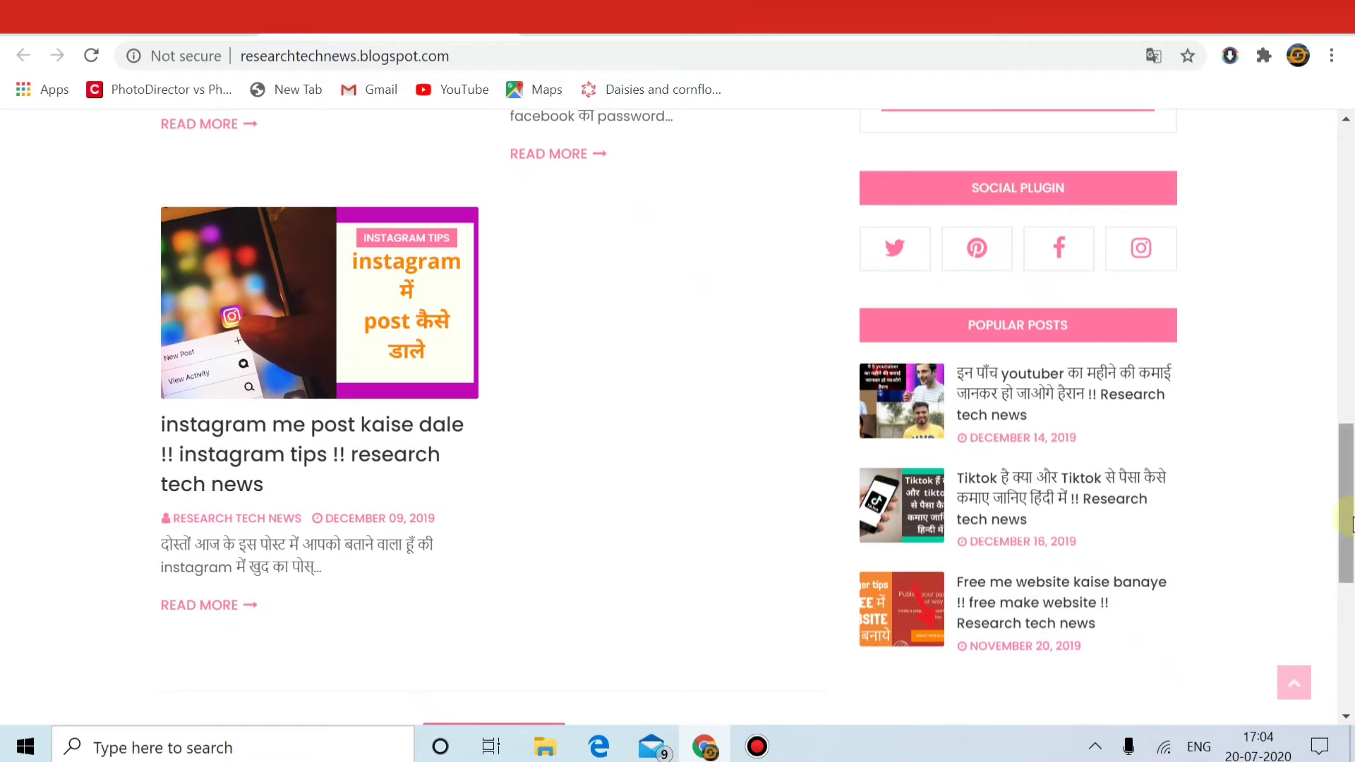
drag(1350, 522, 1350, 667)
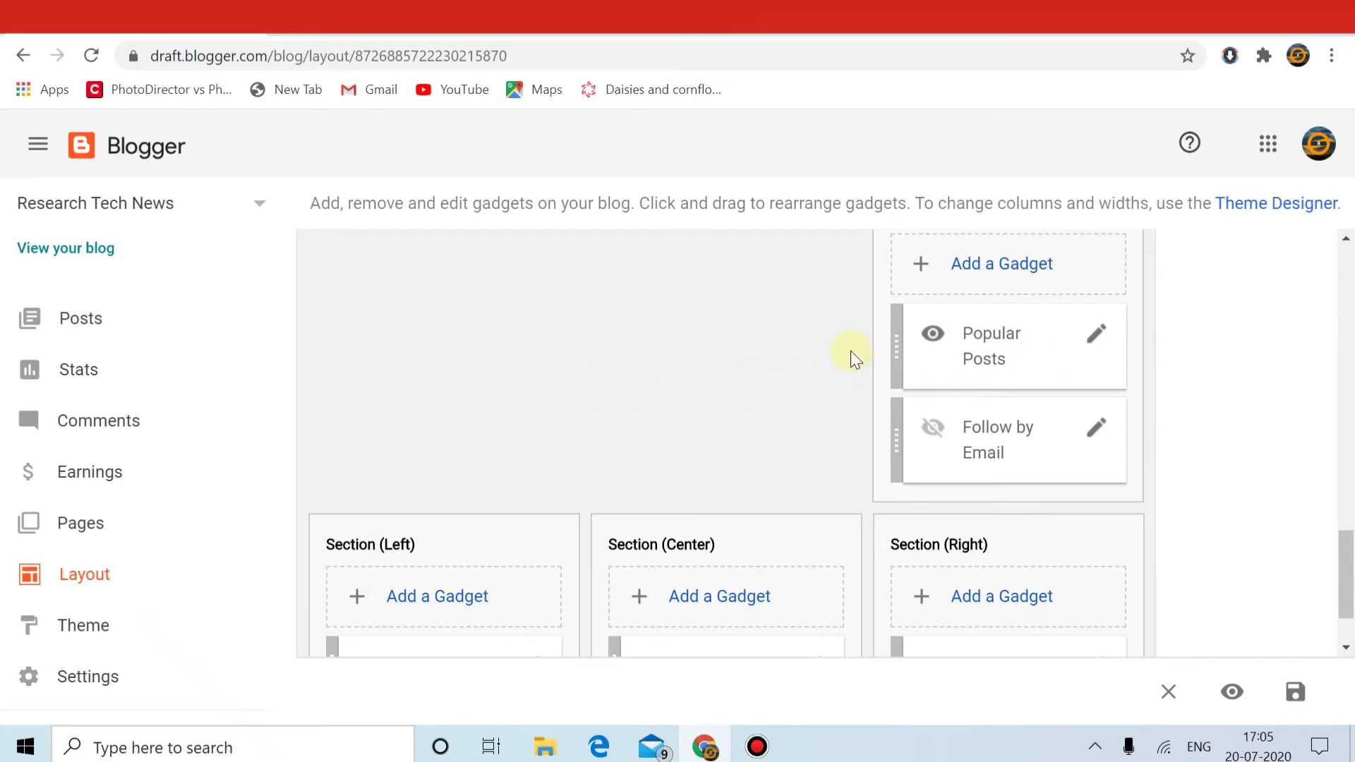
Step: Set the Popular Posts gadget in Sidebar Right (B) to display up to 5 posts and save it
click(1094, 343)
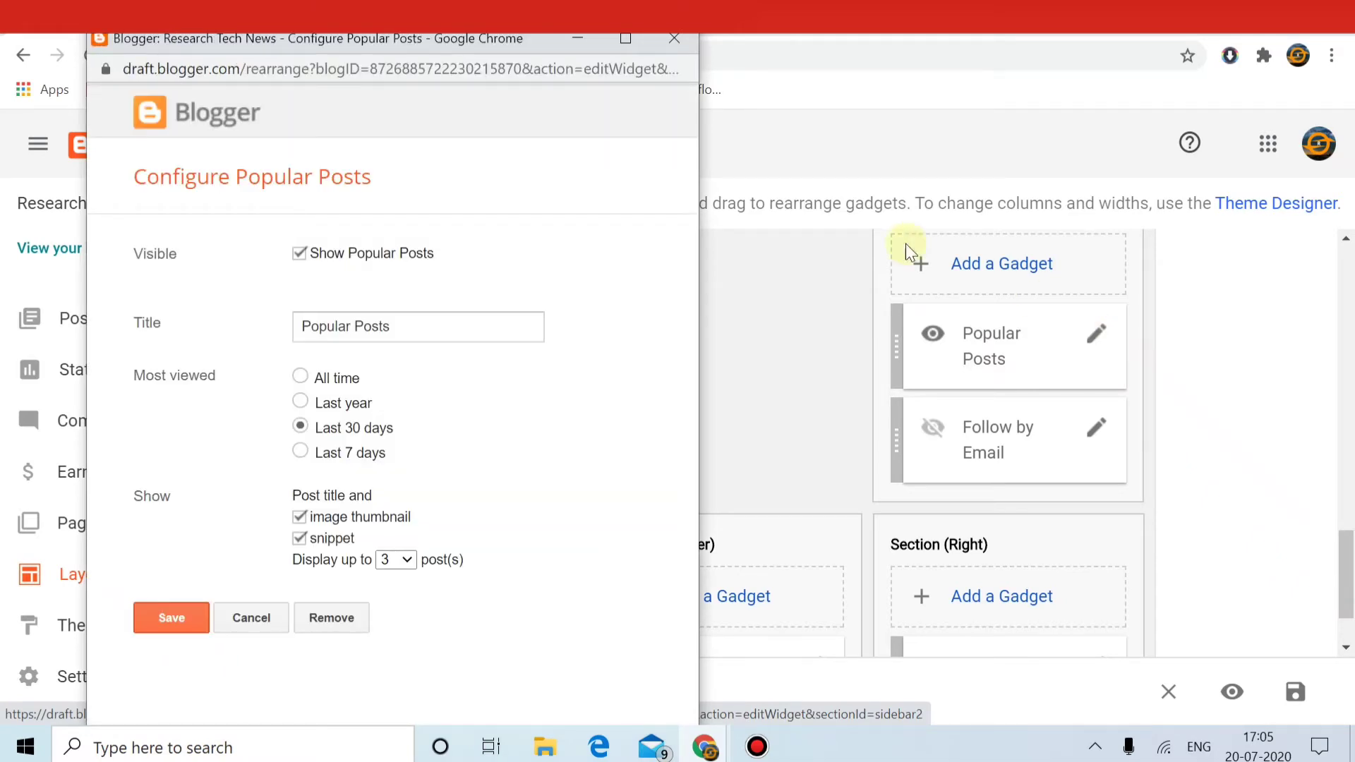
click(403, 564)
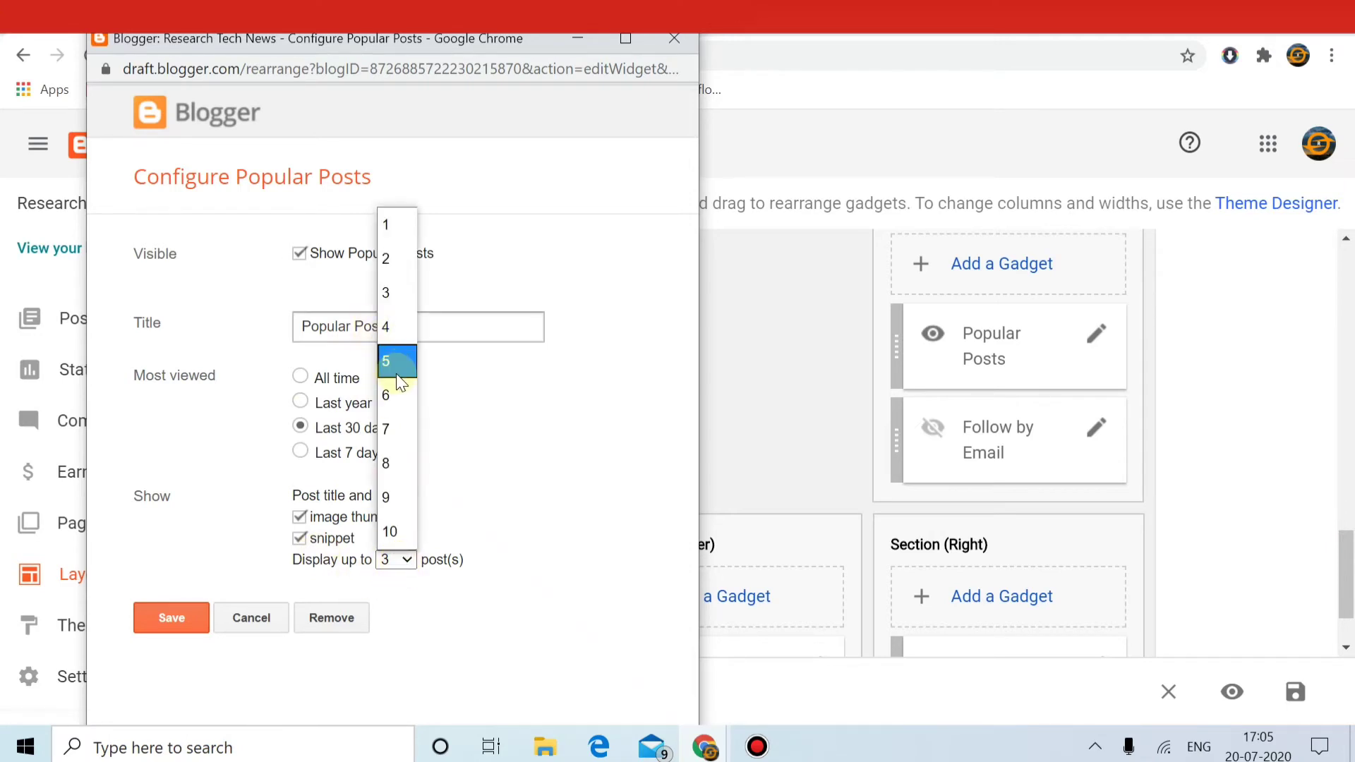
click(395, 370)
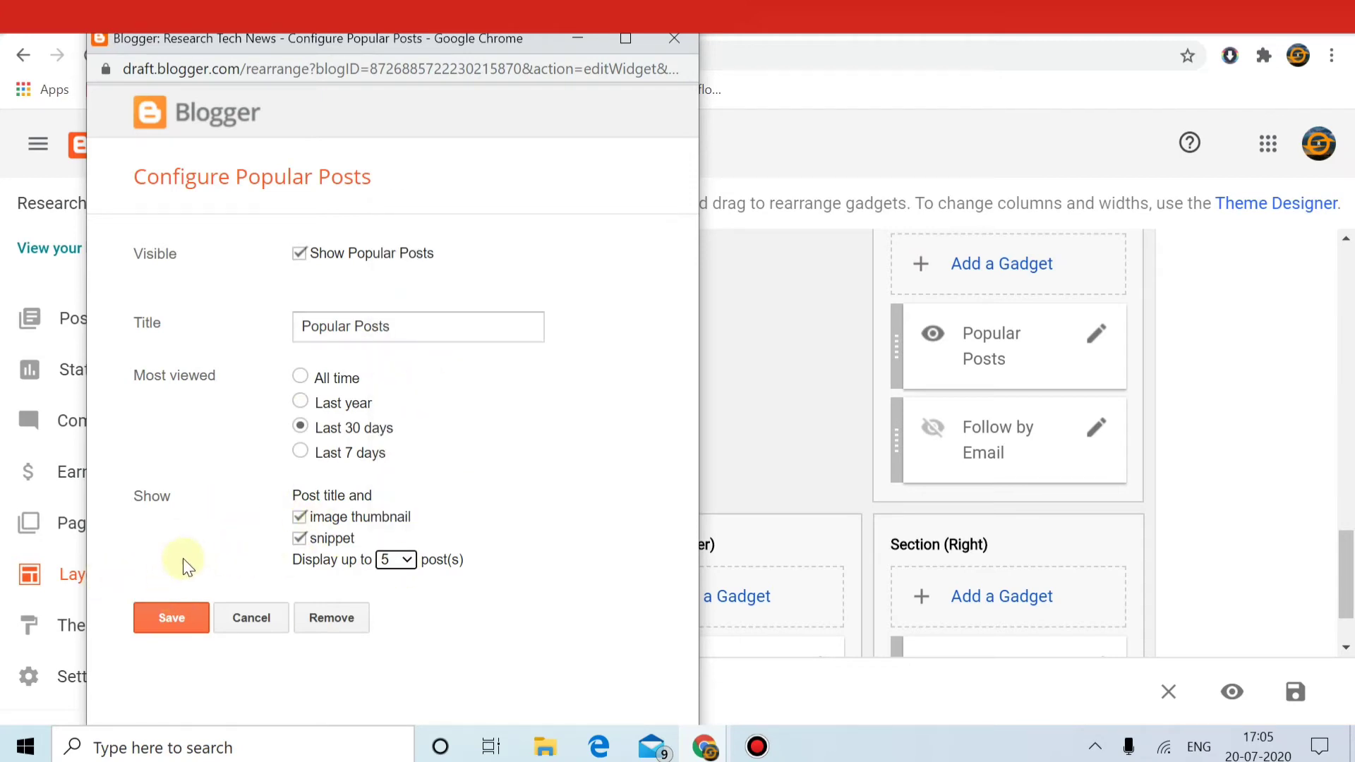
click(159, 628)
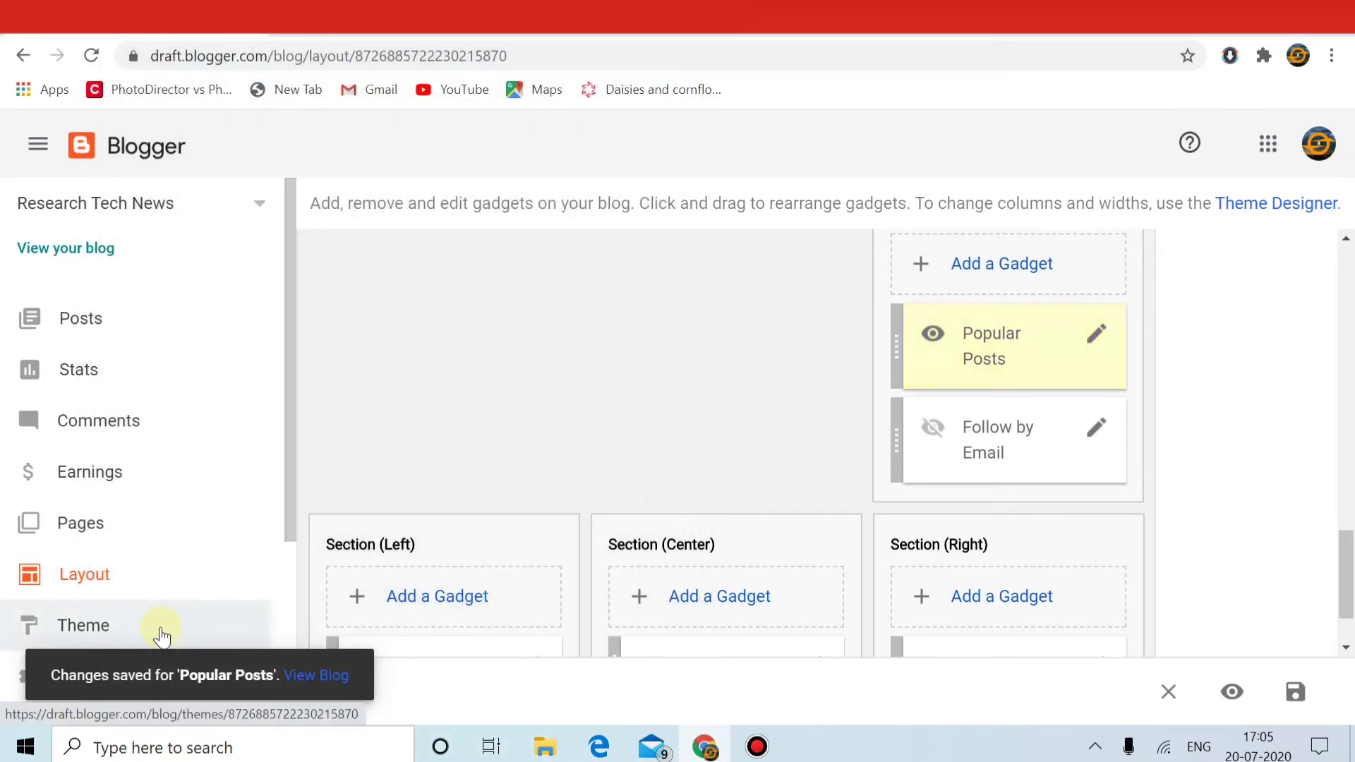
Step: Reload the live blog and check the Popular Posts list, the main post area and the footer sections
click(321, 37)
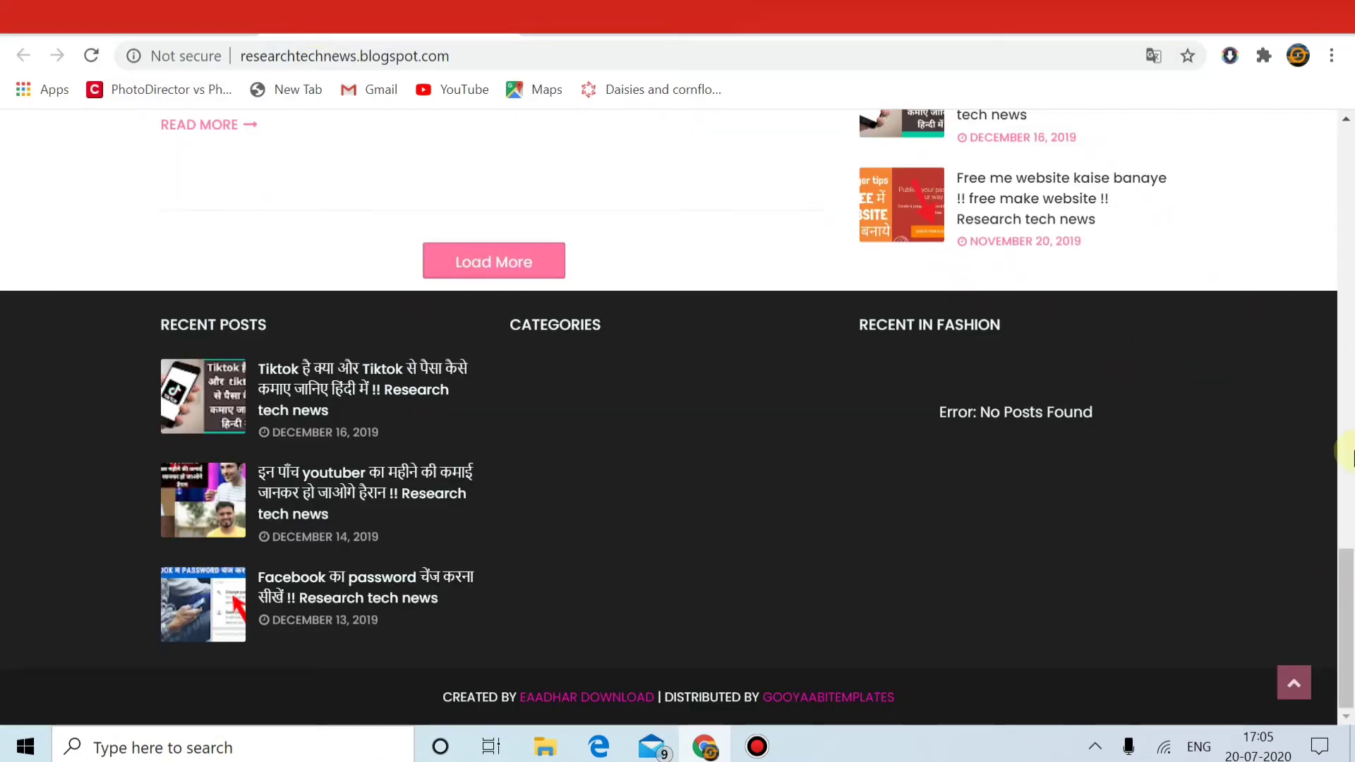
drag(1347, 586, 1348, 124)
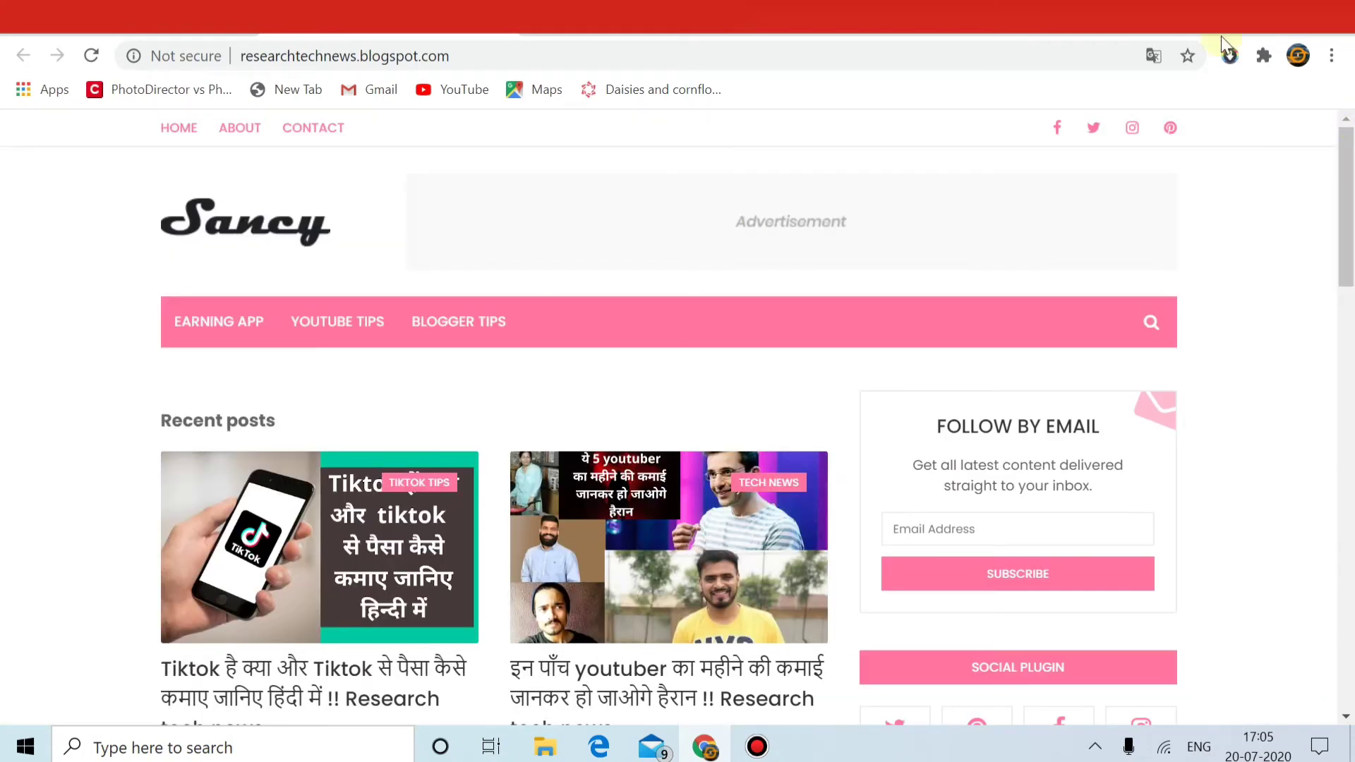
click(96, 56)
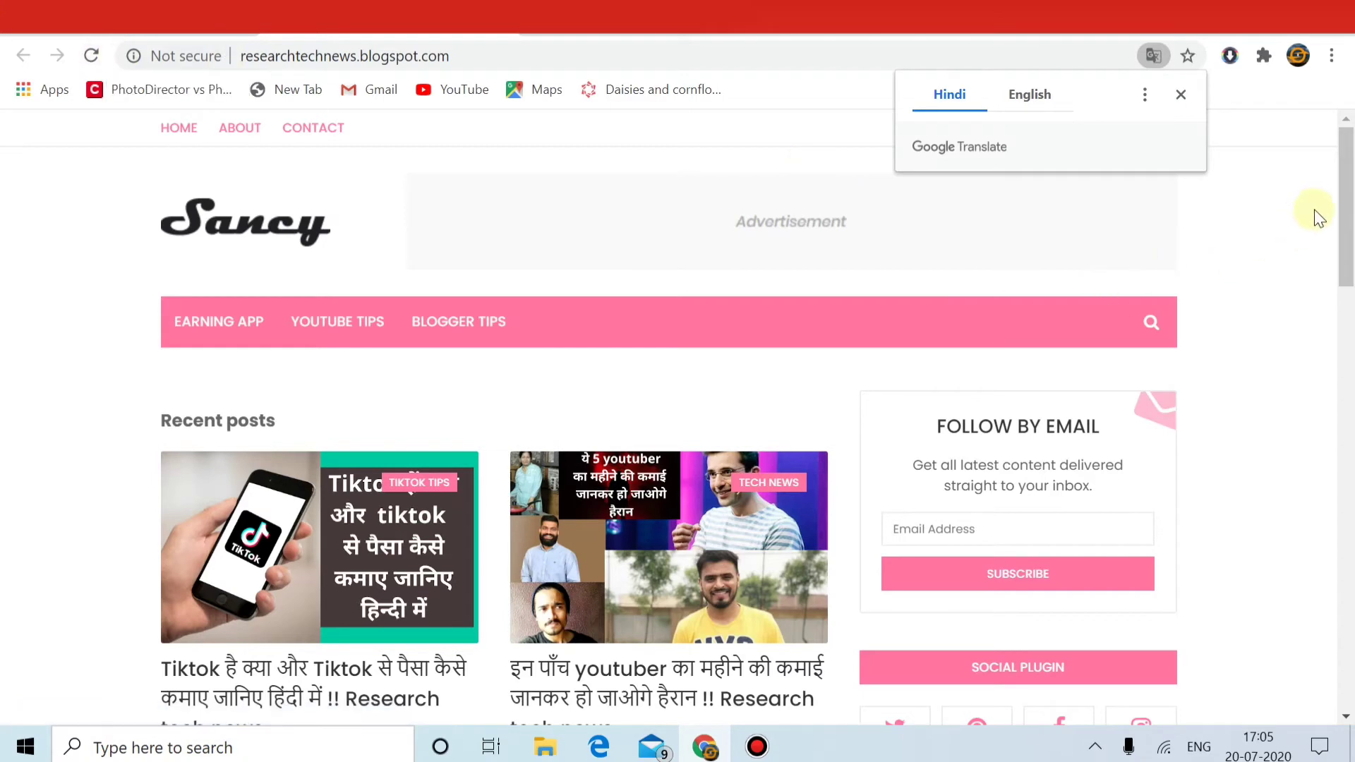
drag(1349, 196, 1351, 373)
scroll(1351, 374, down, 2)
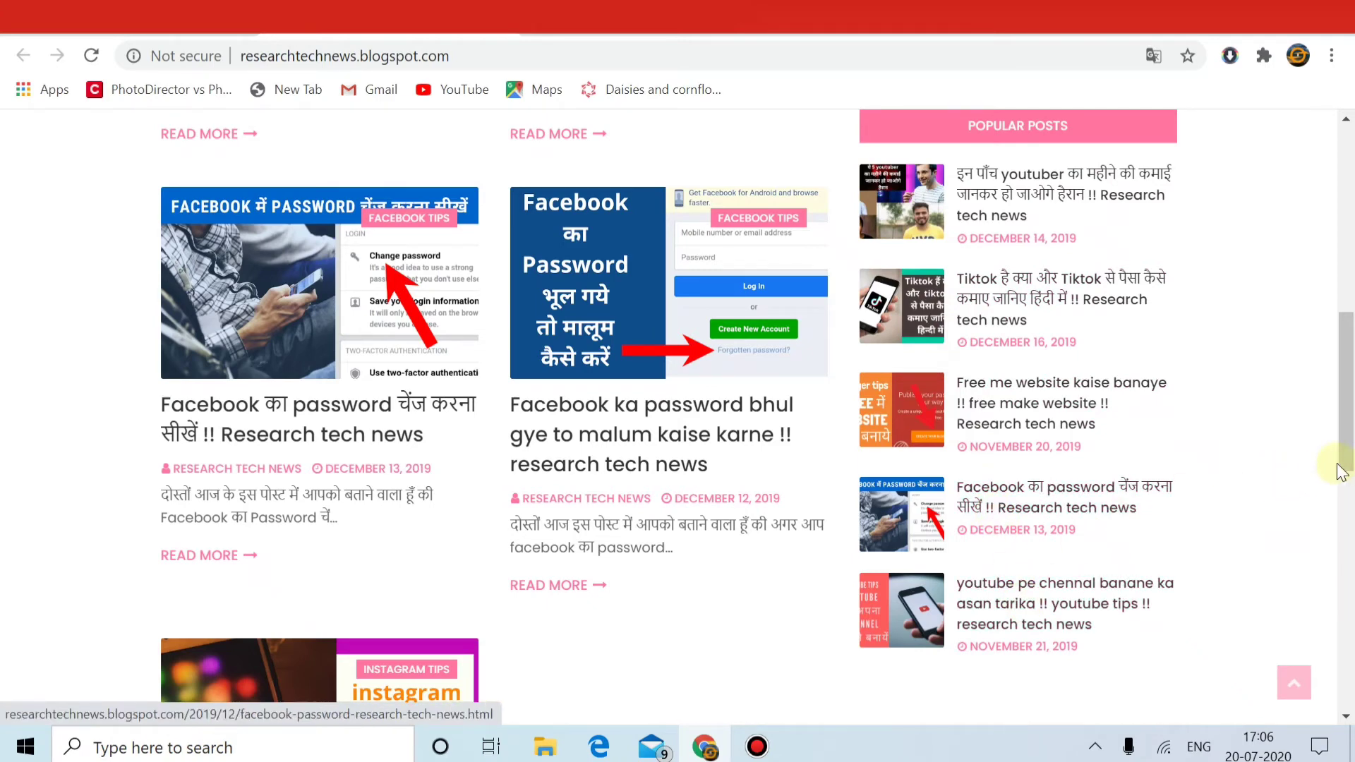
drag(1348, 448, 1348, 189)
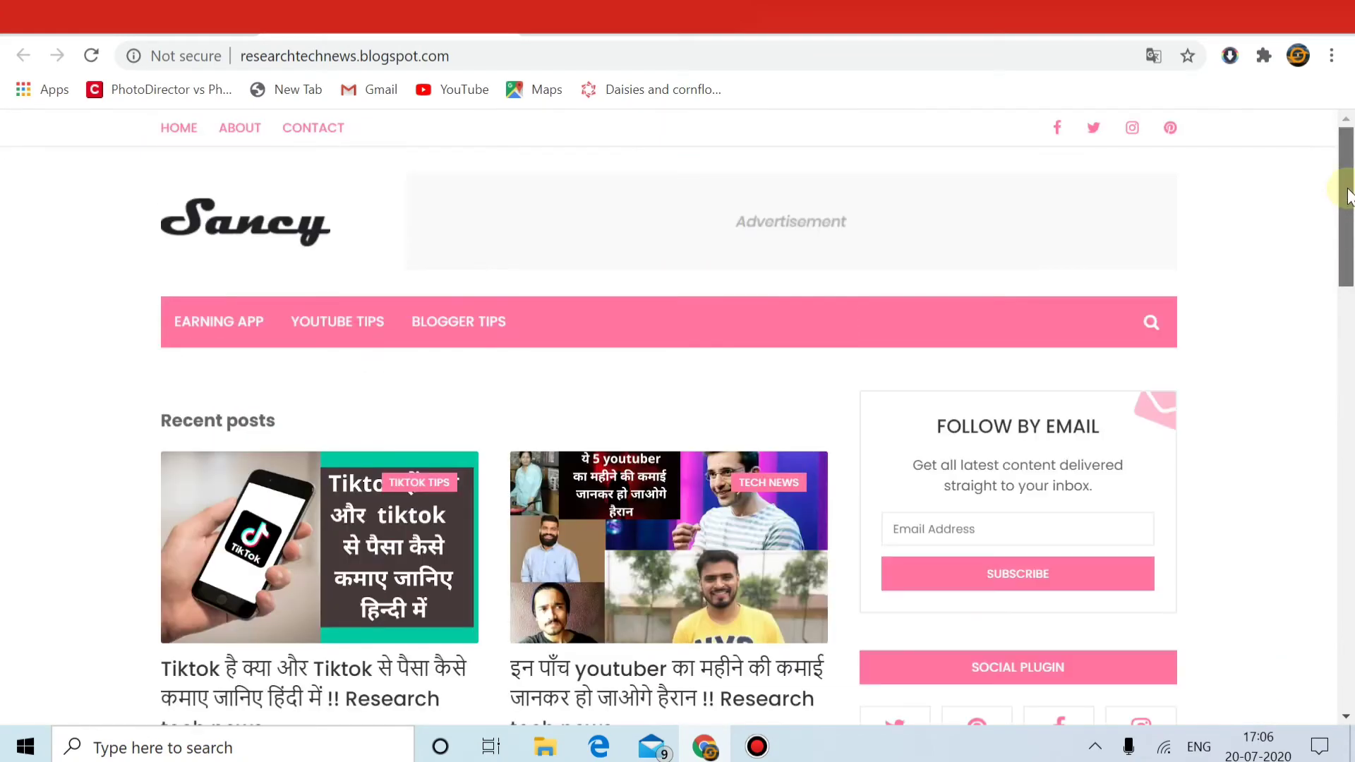
scroll(467, 392, down, 3)
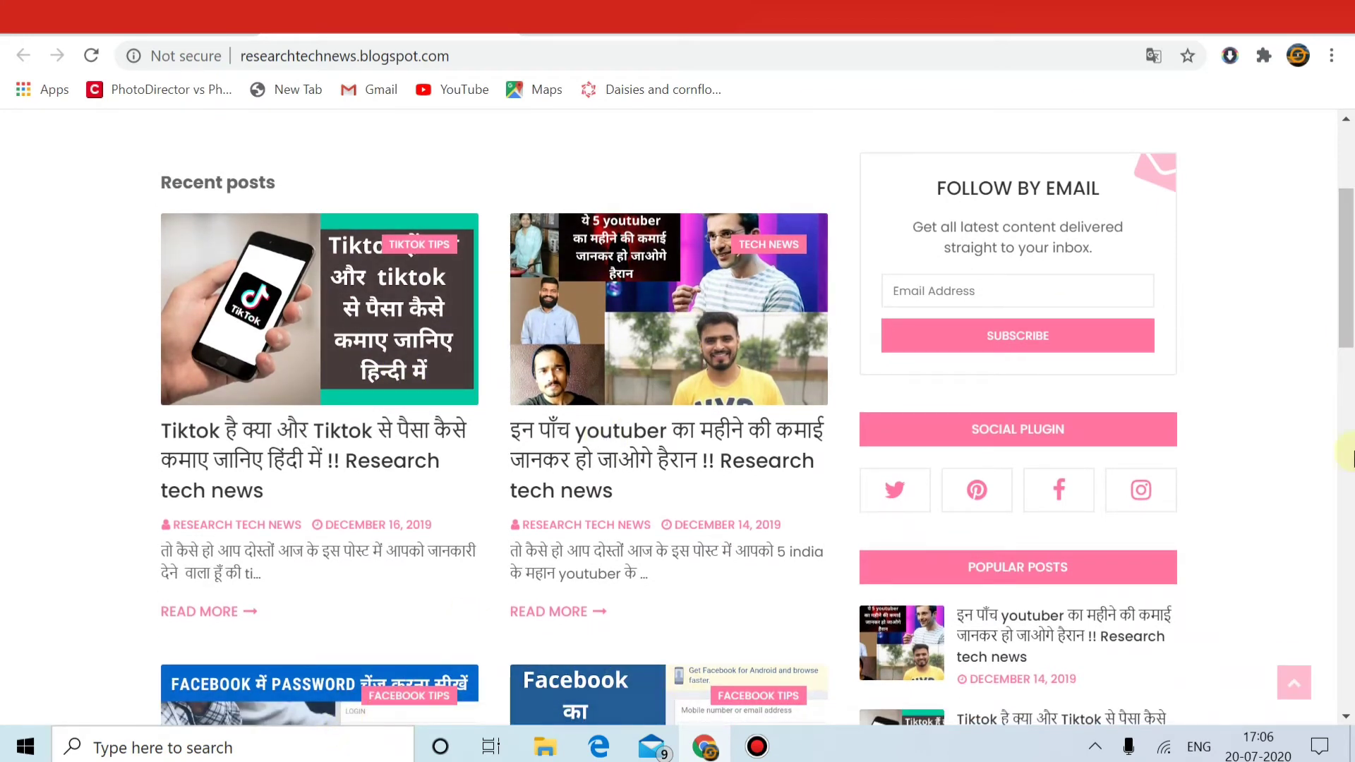
drag(1351, 286, 1351, 533)
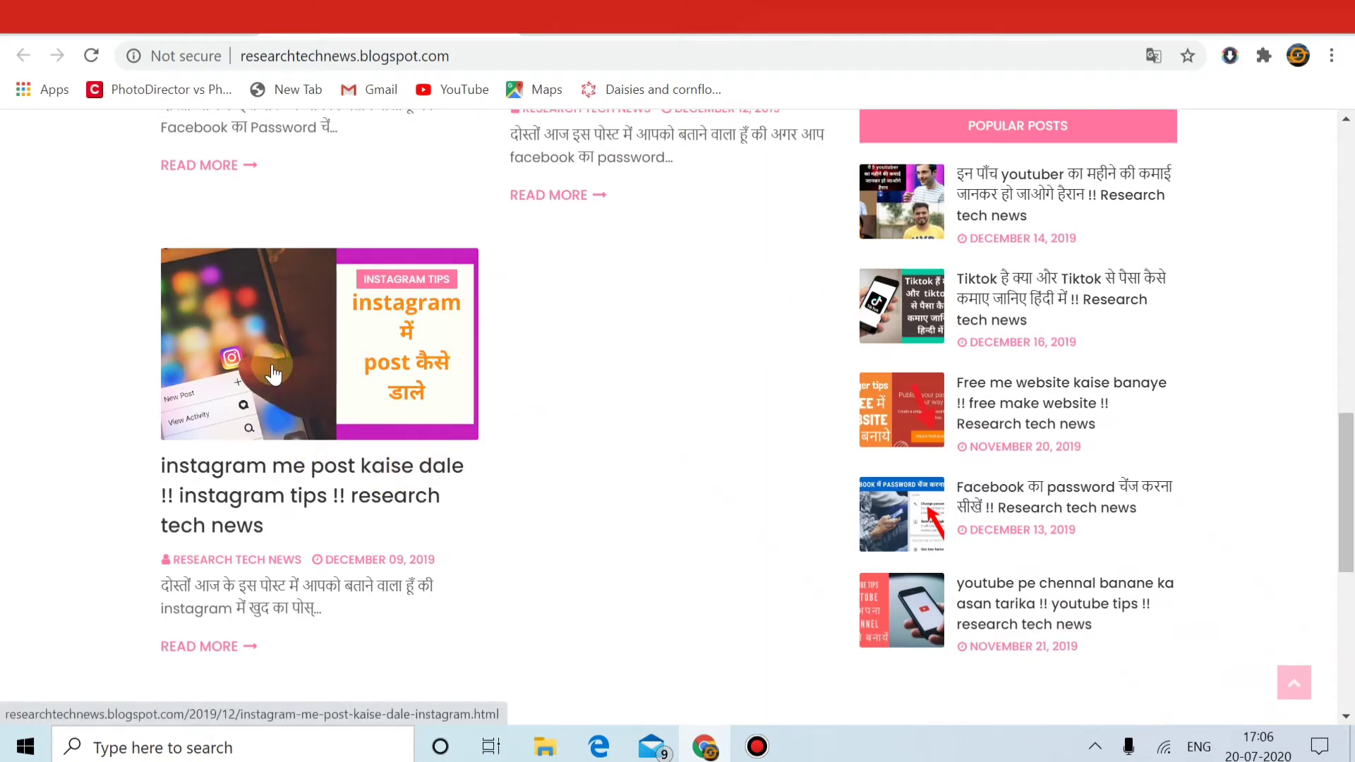
scroll(1263, 469, down, 3)
drag(1351, 557, 1351, 662)
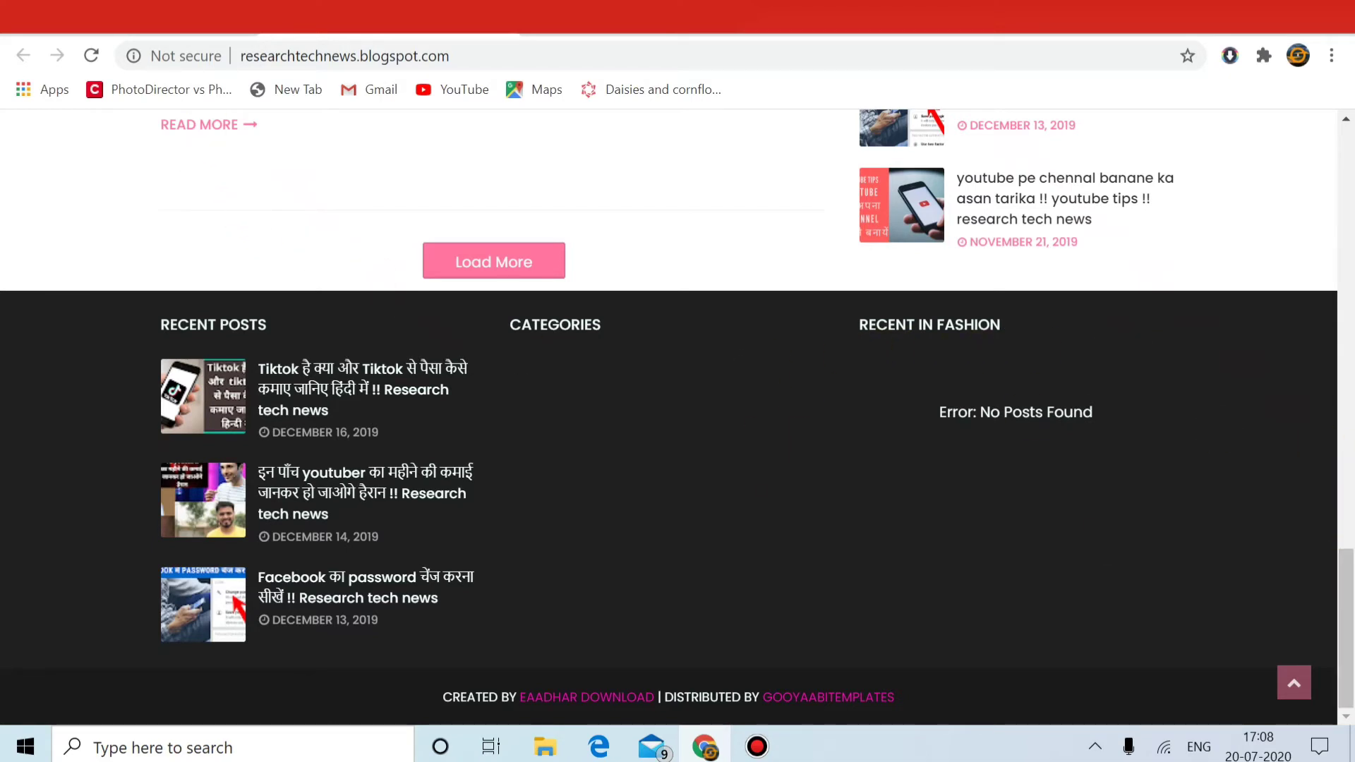
Step: Return to the Blogger layout, set the Categories gadget in Section (Center) to show All Labels, and save it
click(92, 17)
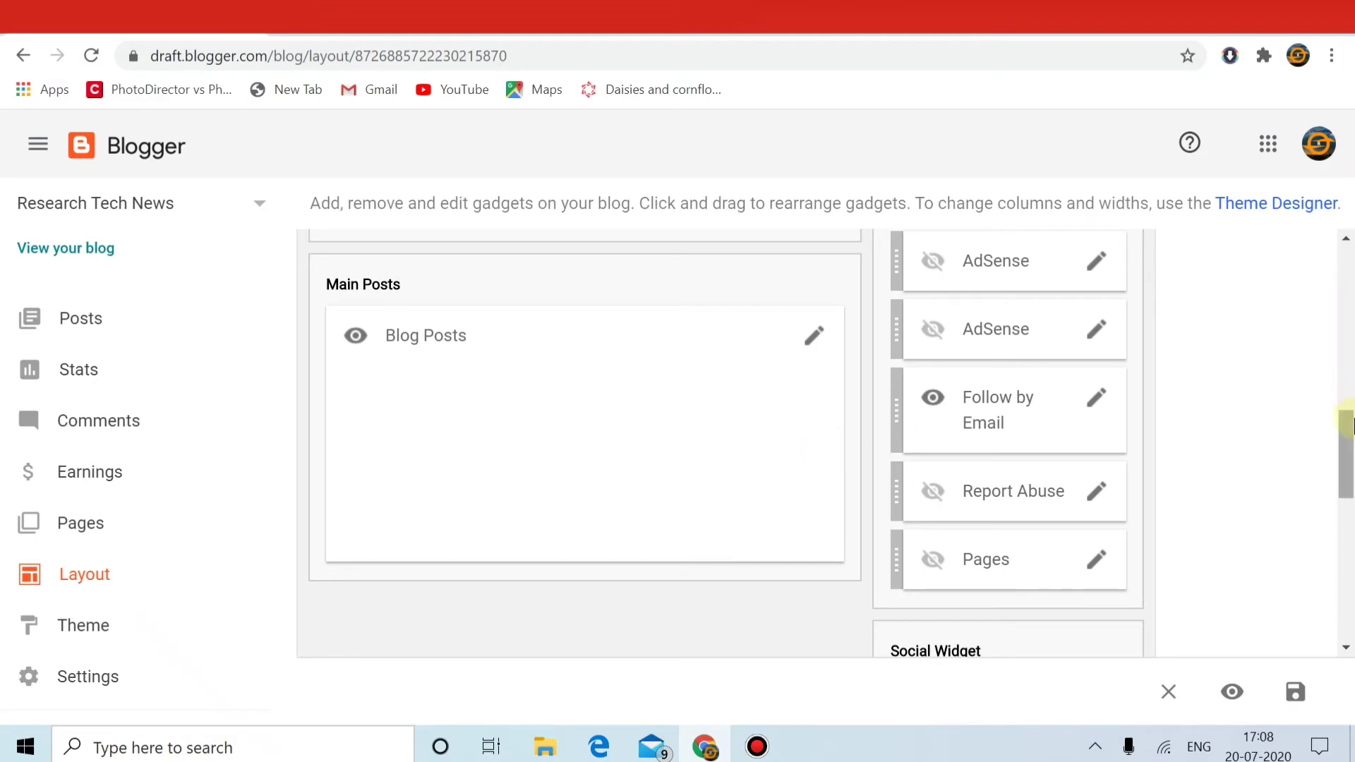
drag(1350, 423, 1351, 578)
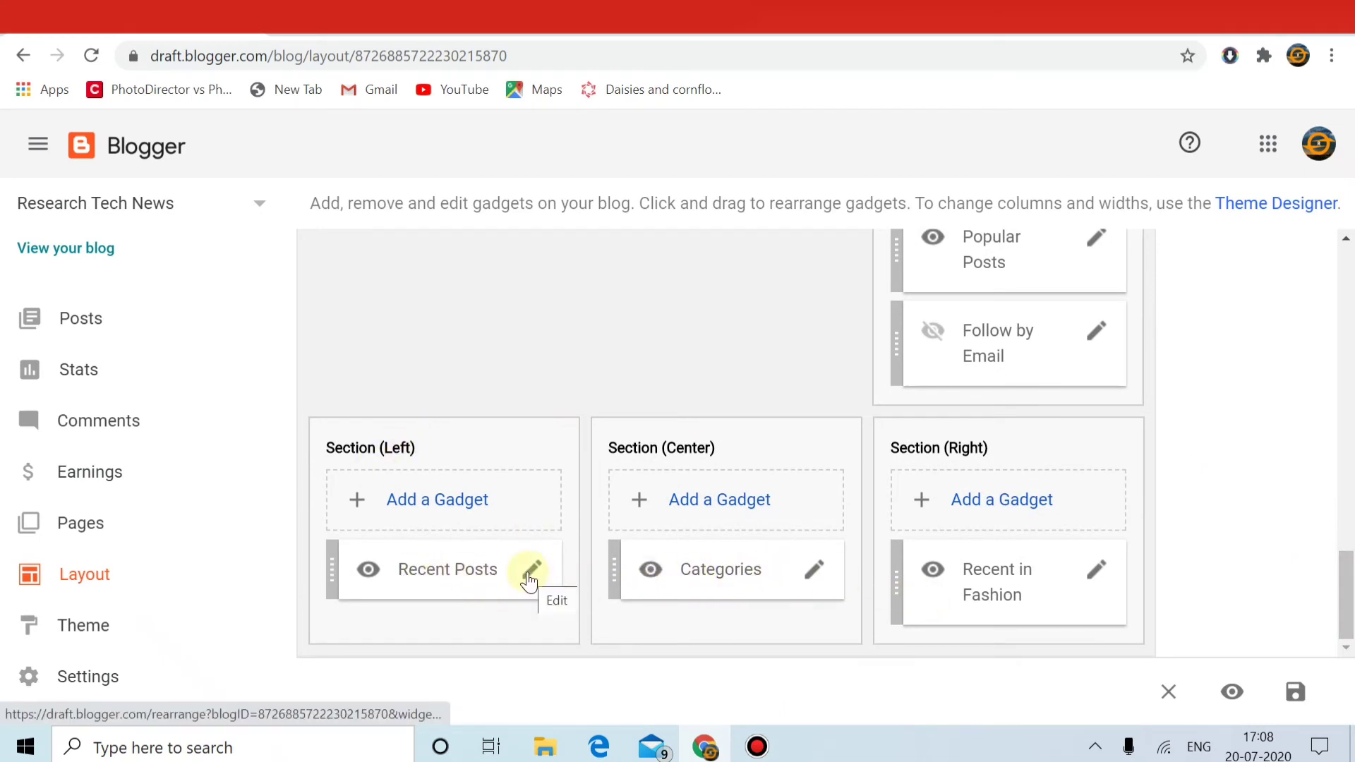
click(814, 571)
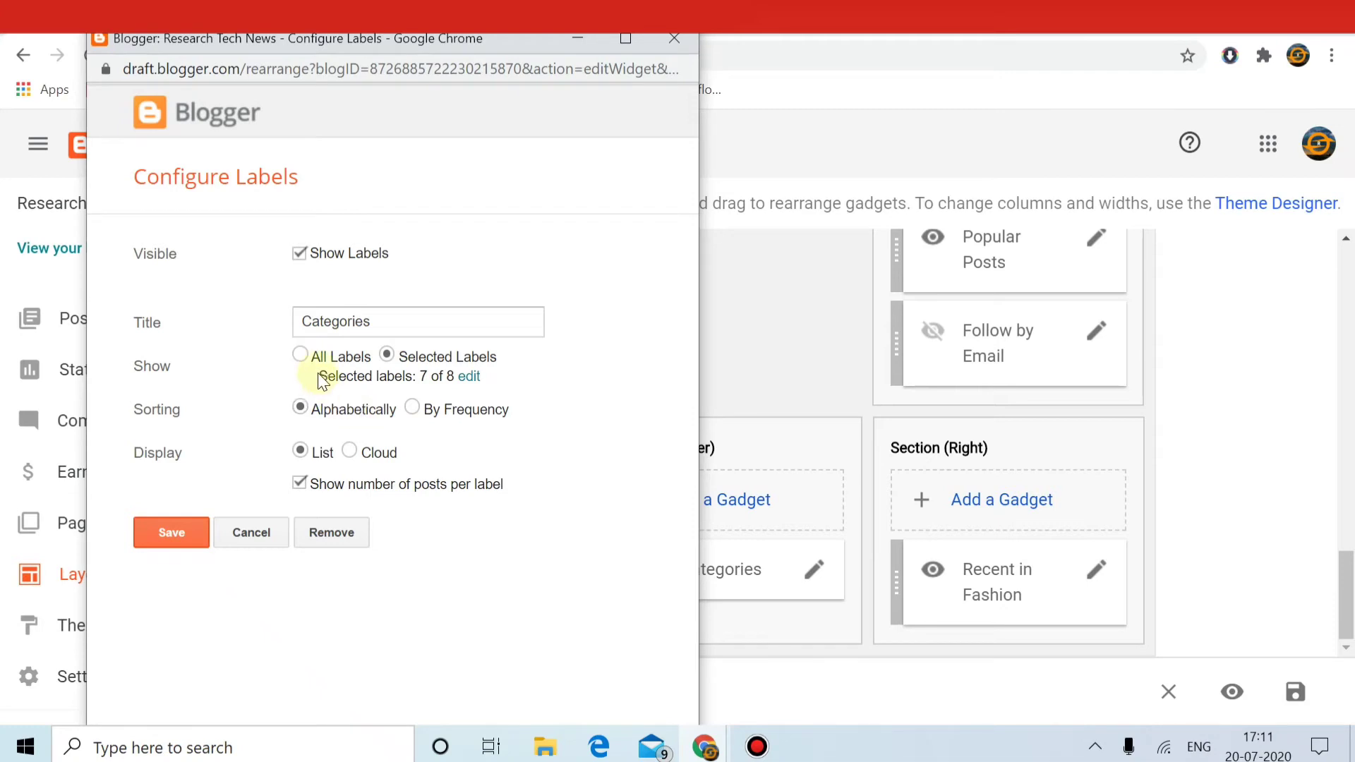
click(301, 355)
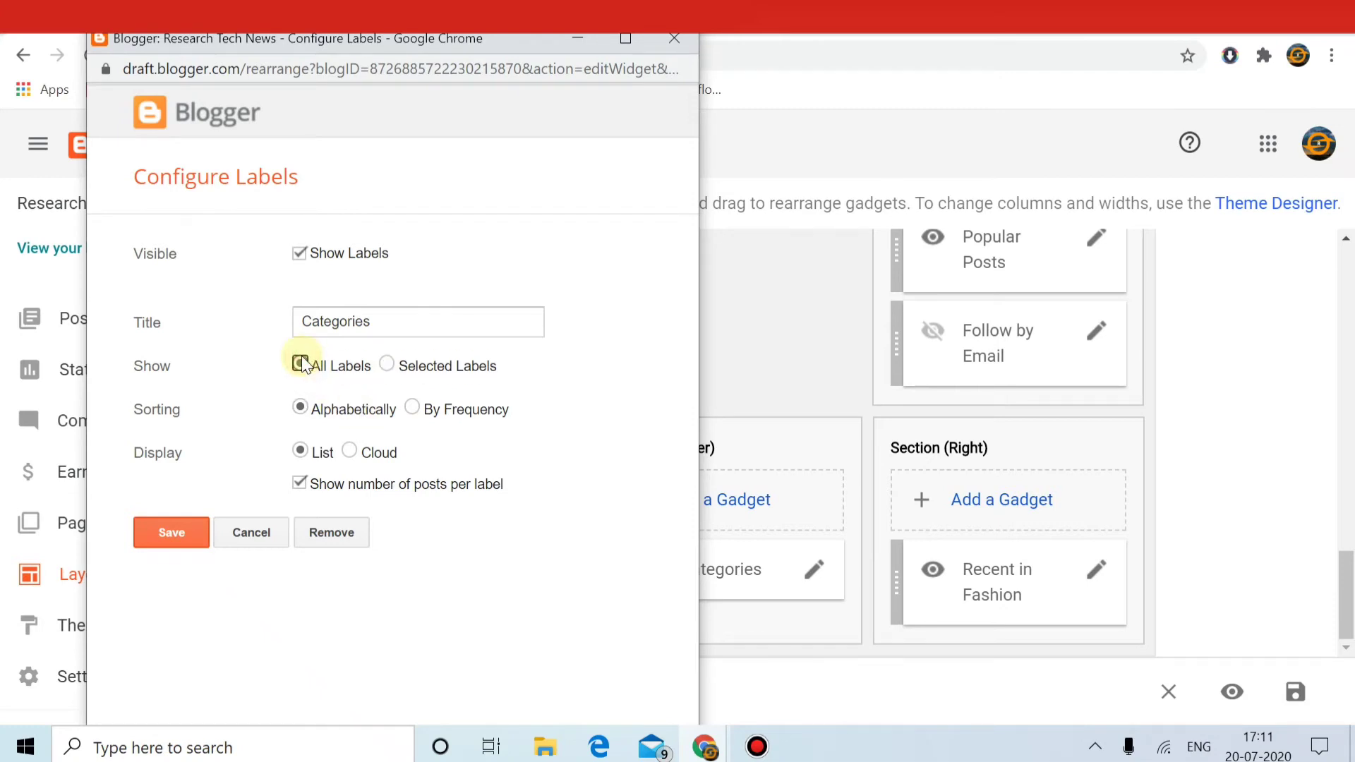
click(168, 529)
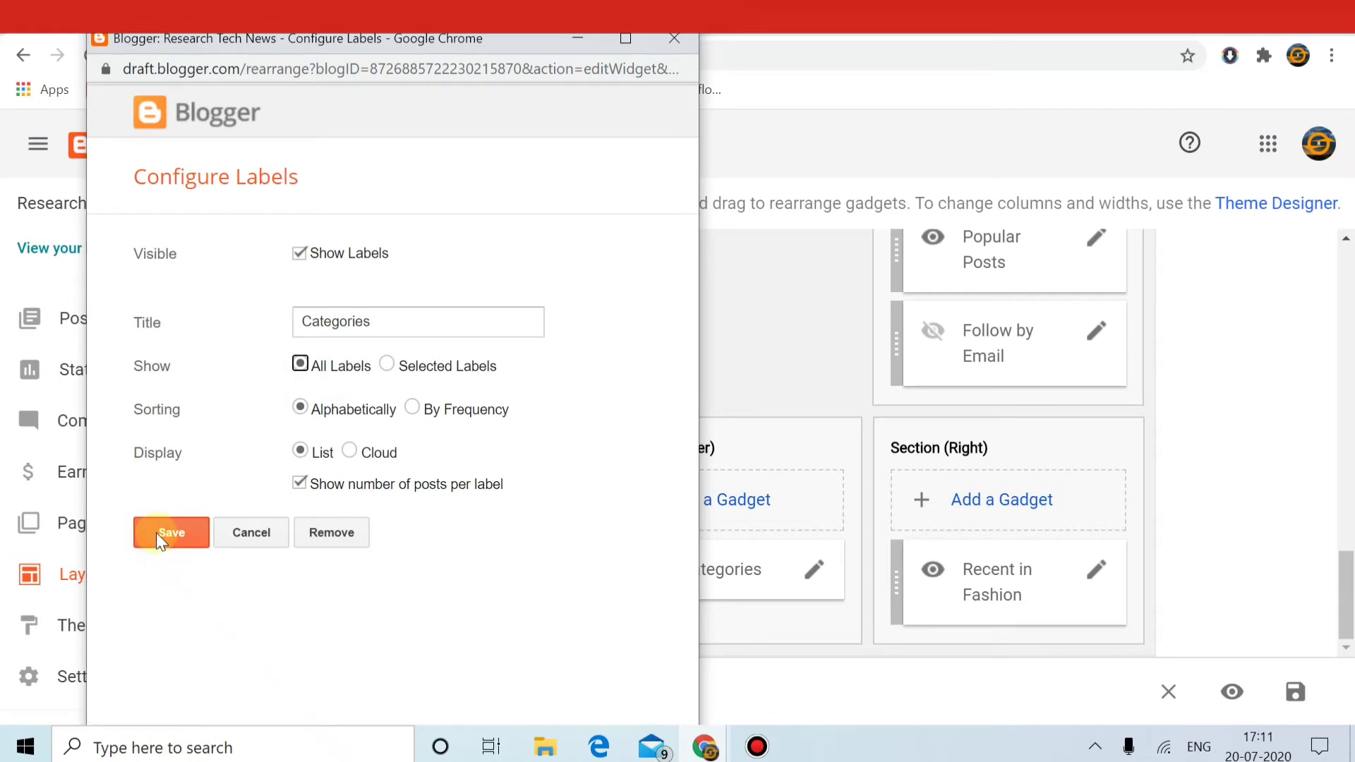
click(157, 534)
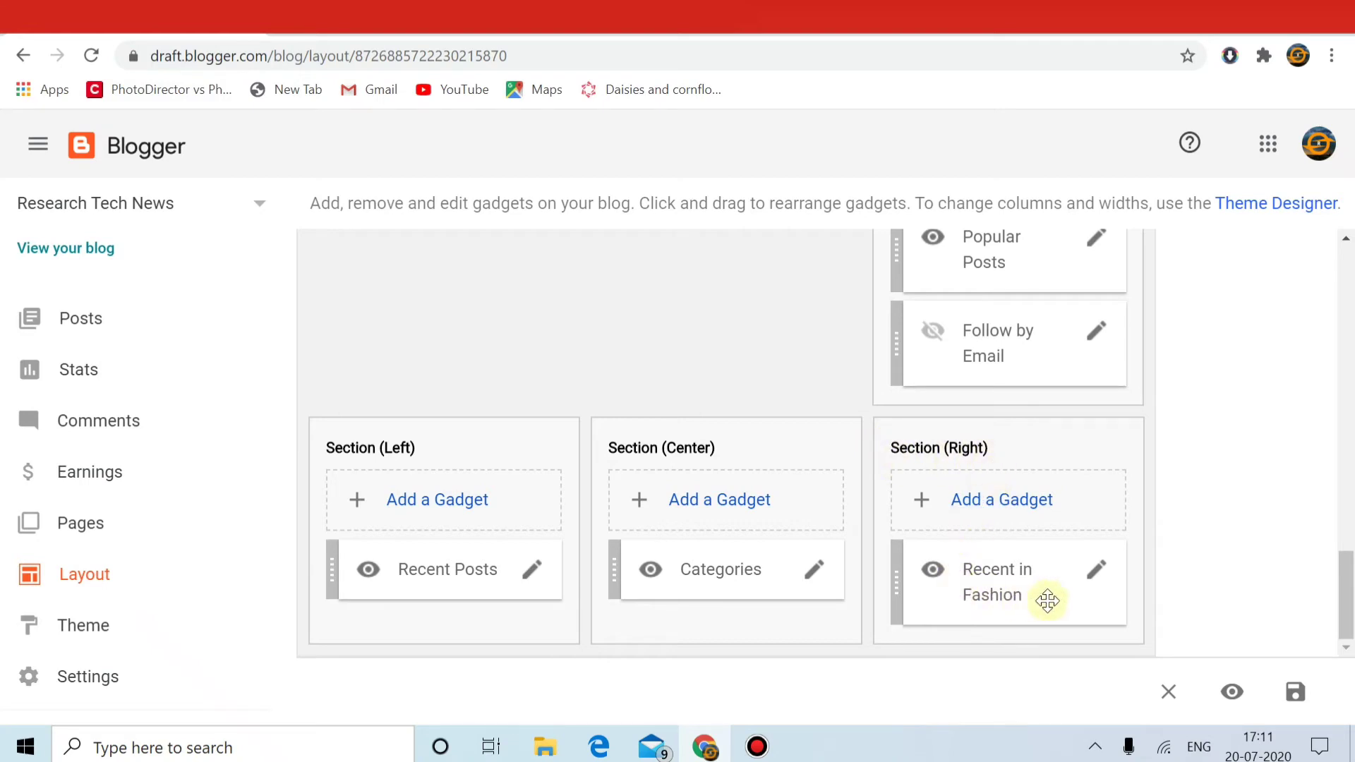
Step: Remove the Recent in Fashion gadget from Section (Right) of the footer
click(1096, 583)
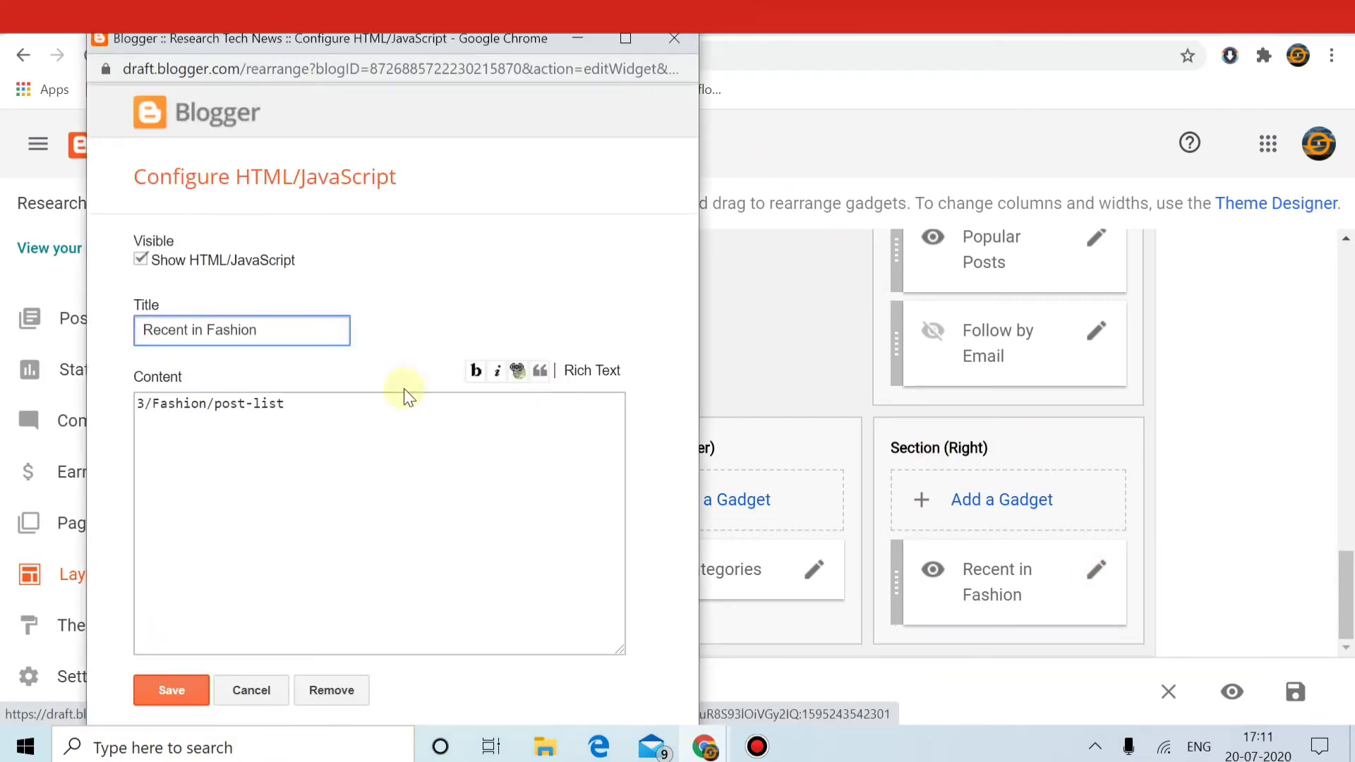
click(314, 692)
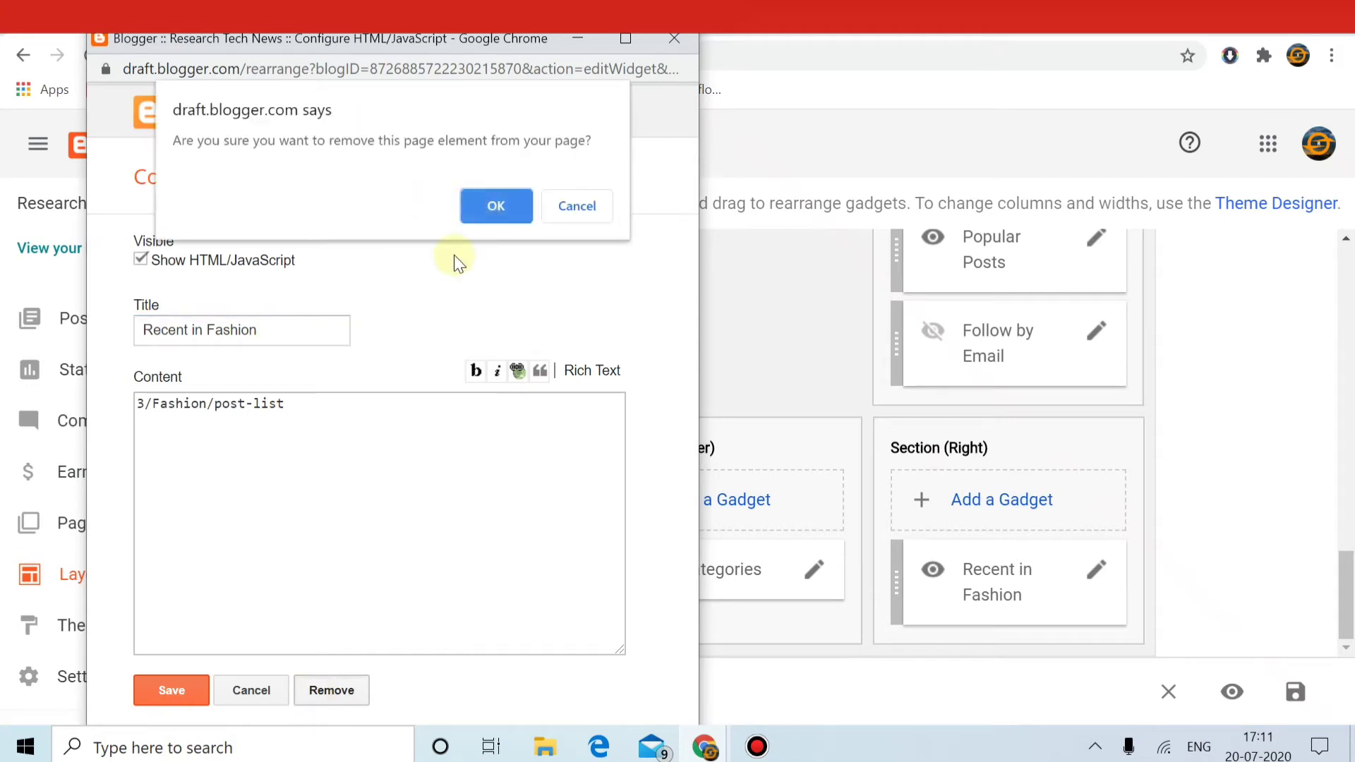
click(505, 206)
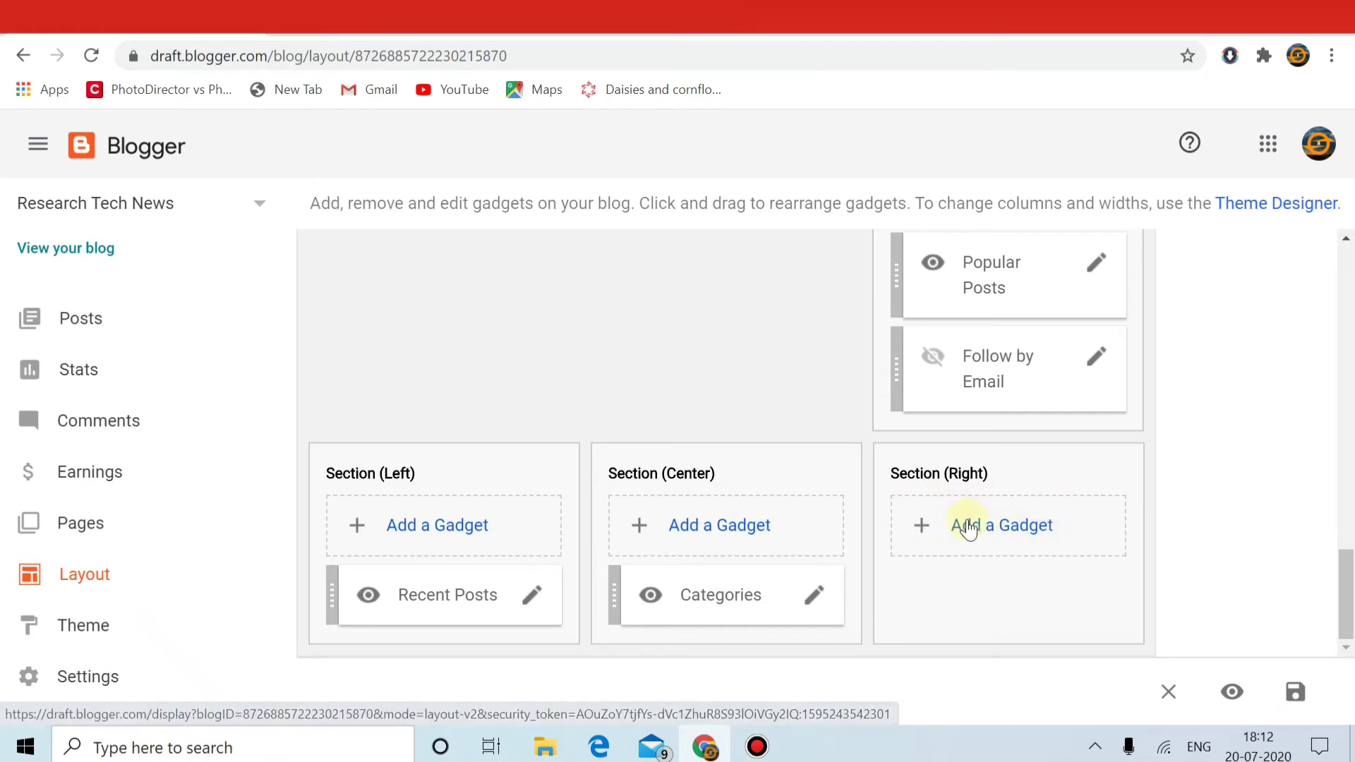
Step: Add a visible Contact Form gadget titled Contact Form to Section (Right) and save it
click(1018, 527)
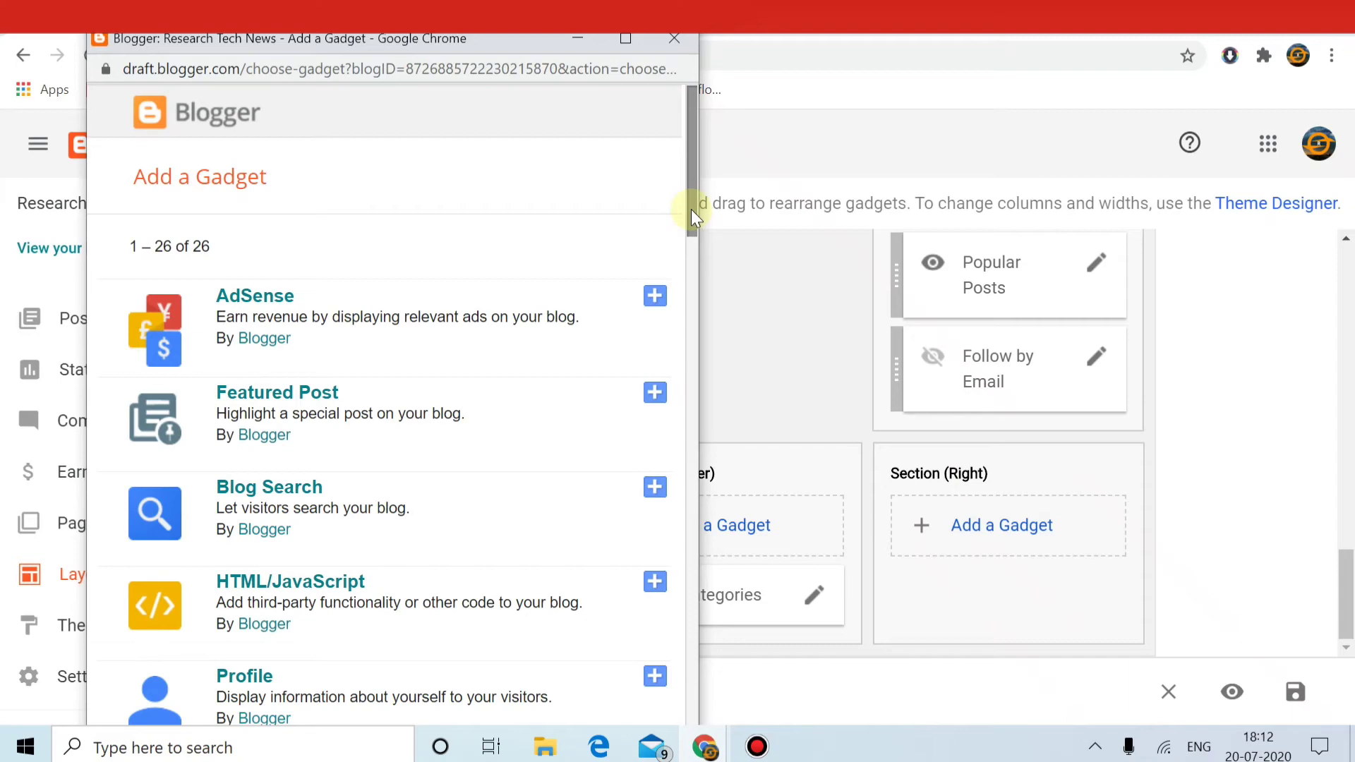
drag(691, 209, 698, 568)
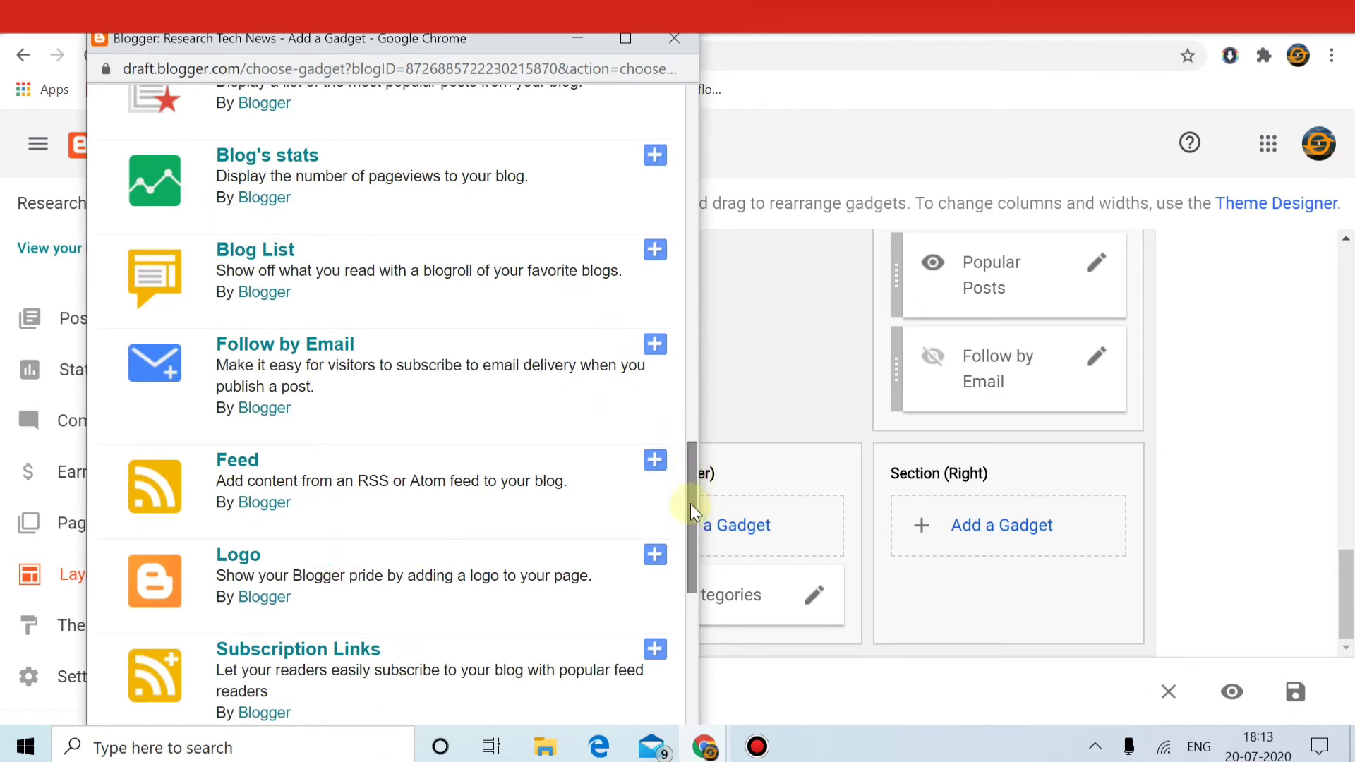
drag(690, 501, 692, 629)
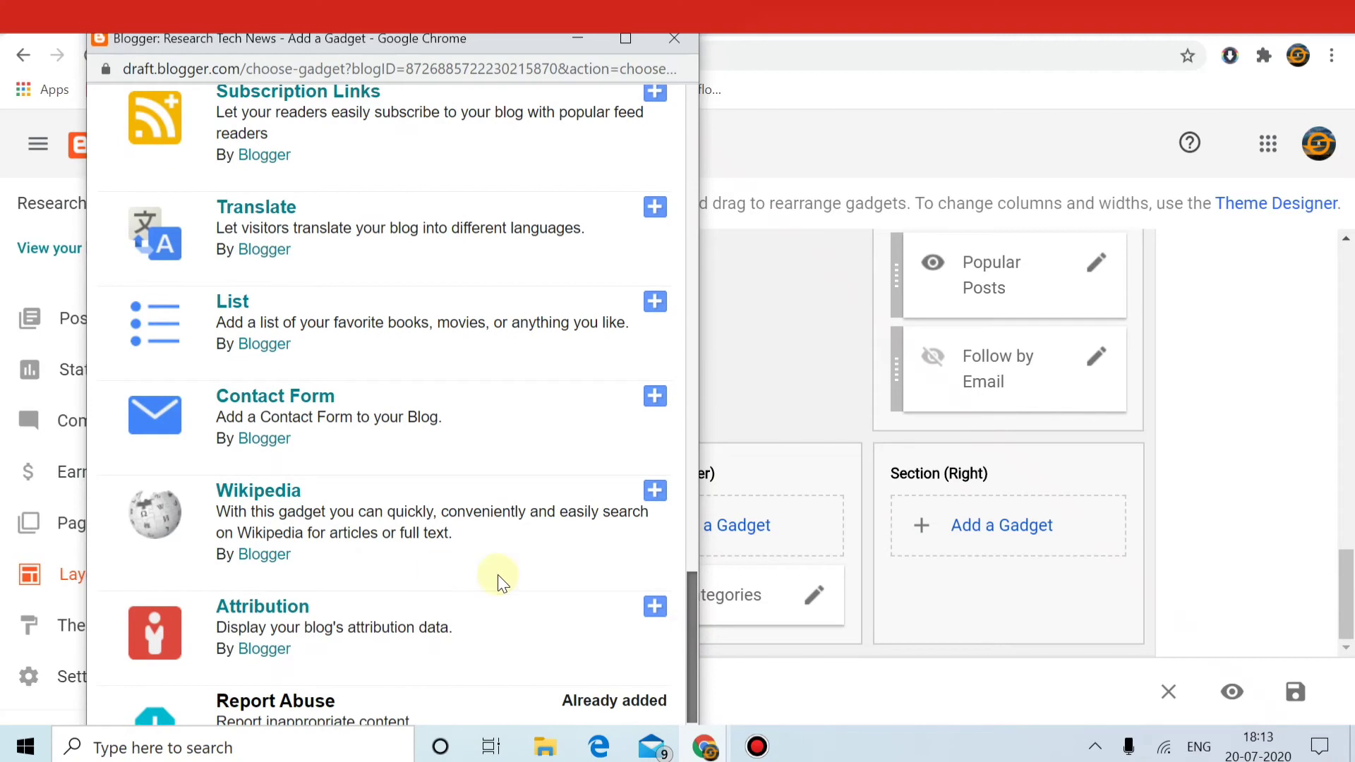
scroll(579, 662, down, 1)
scroll(569, 619, up, 3)
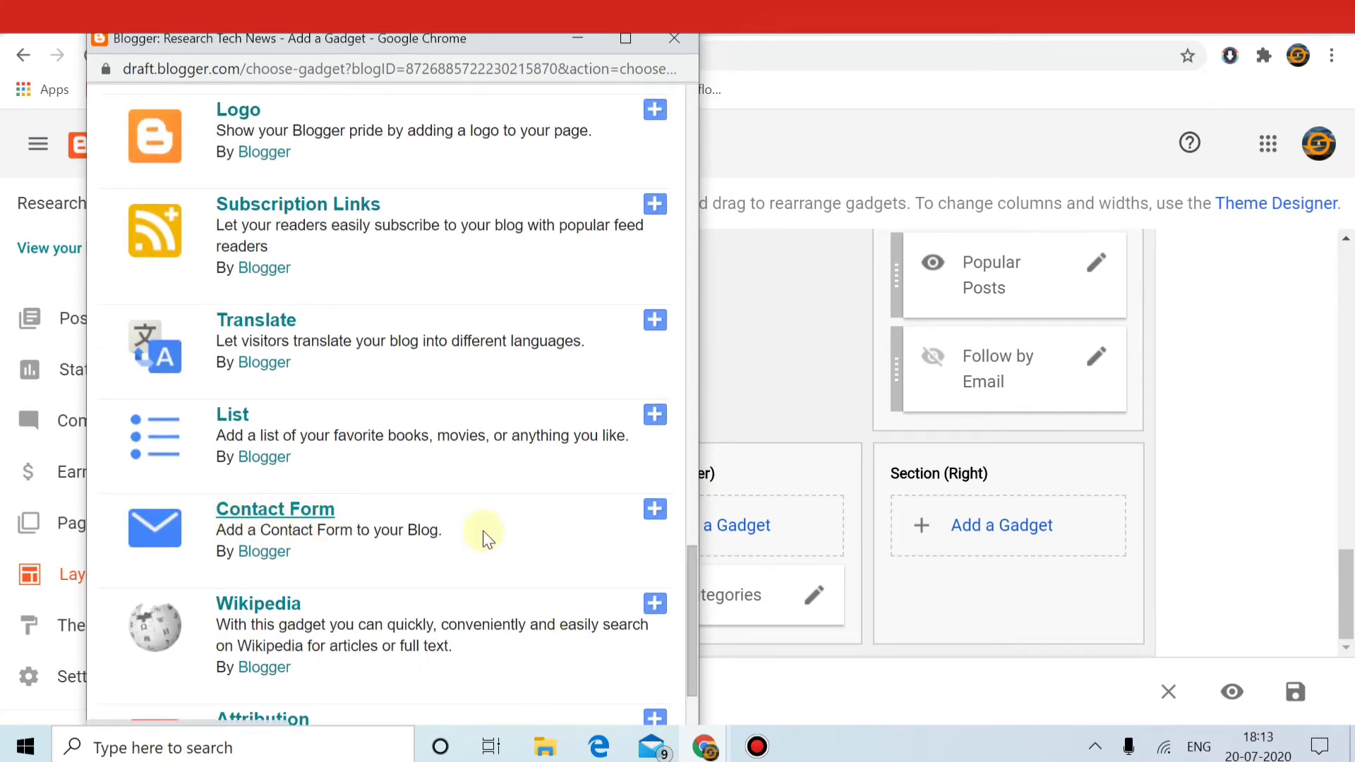
click(654, 510)
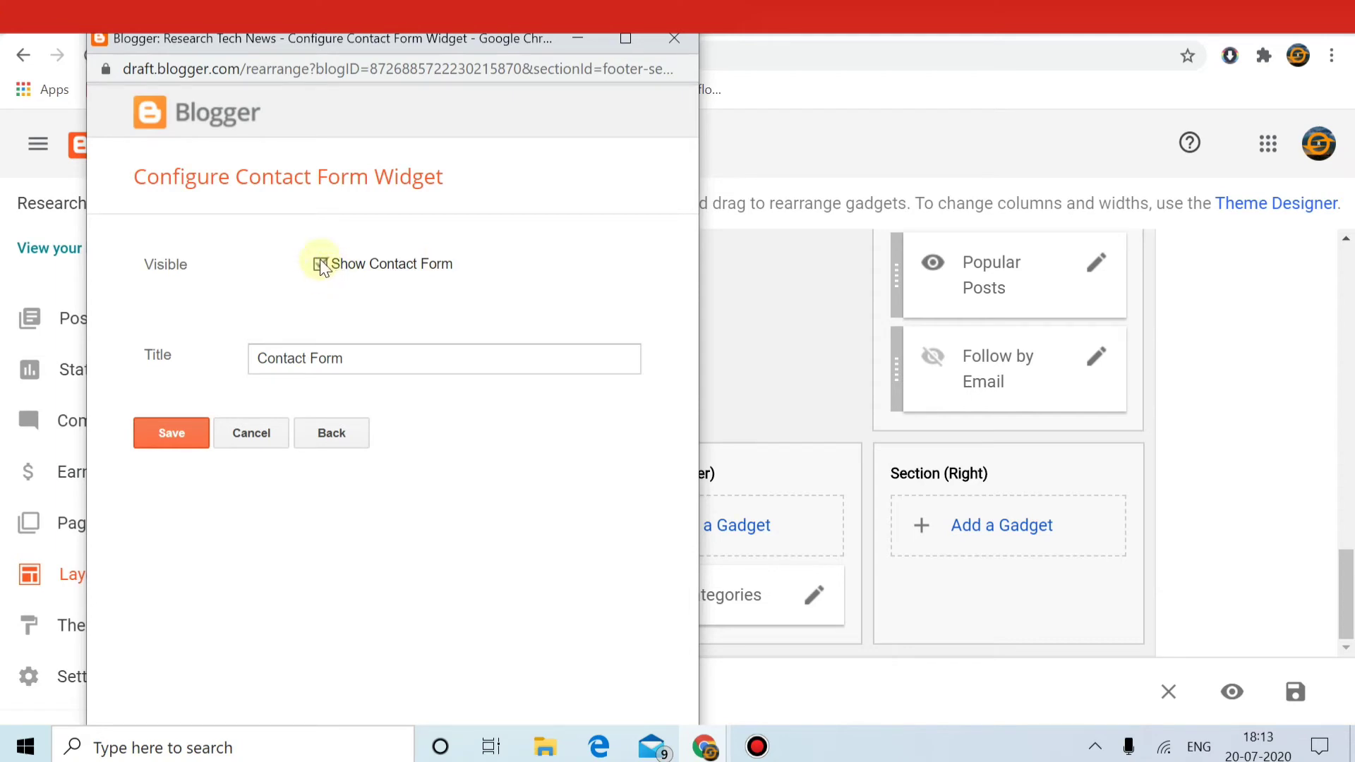
click(162, 430)
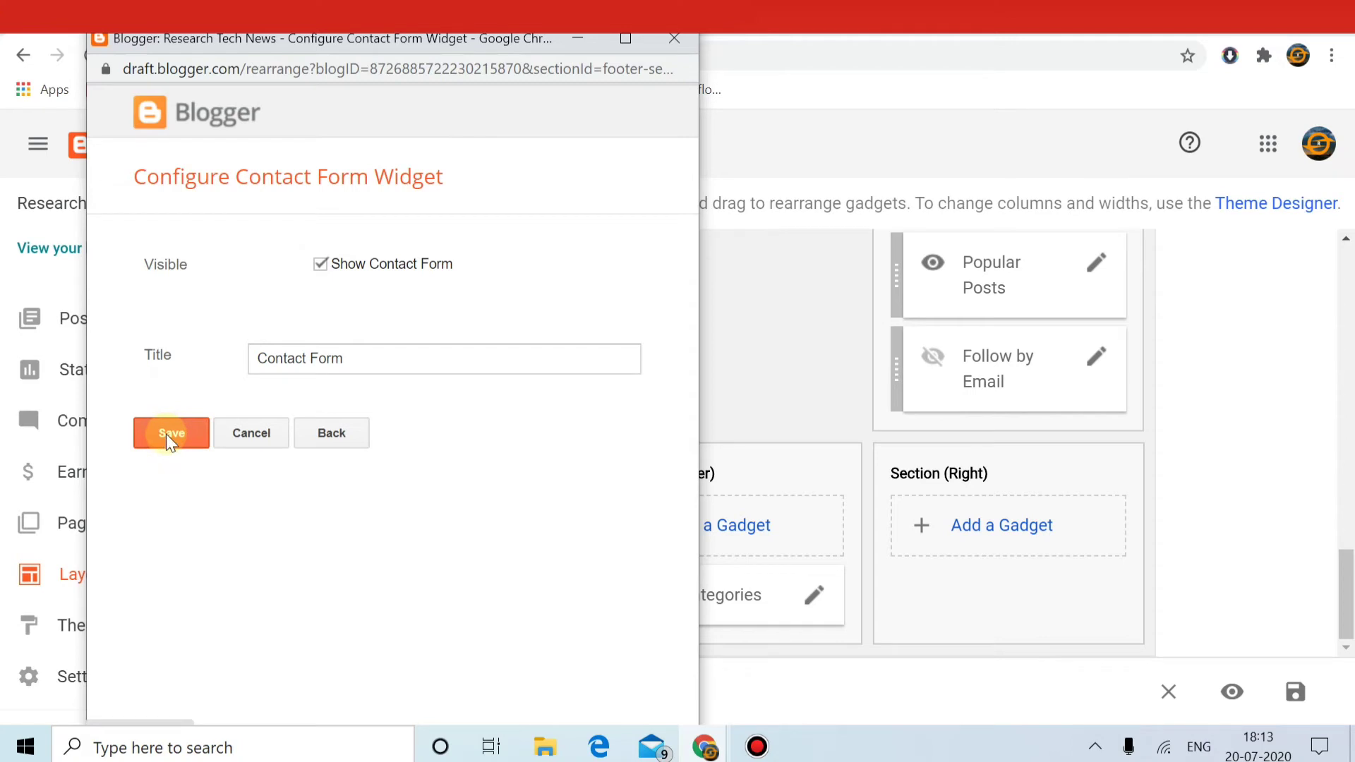
click(166, 434)
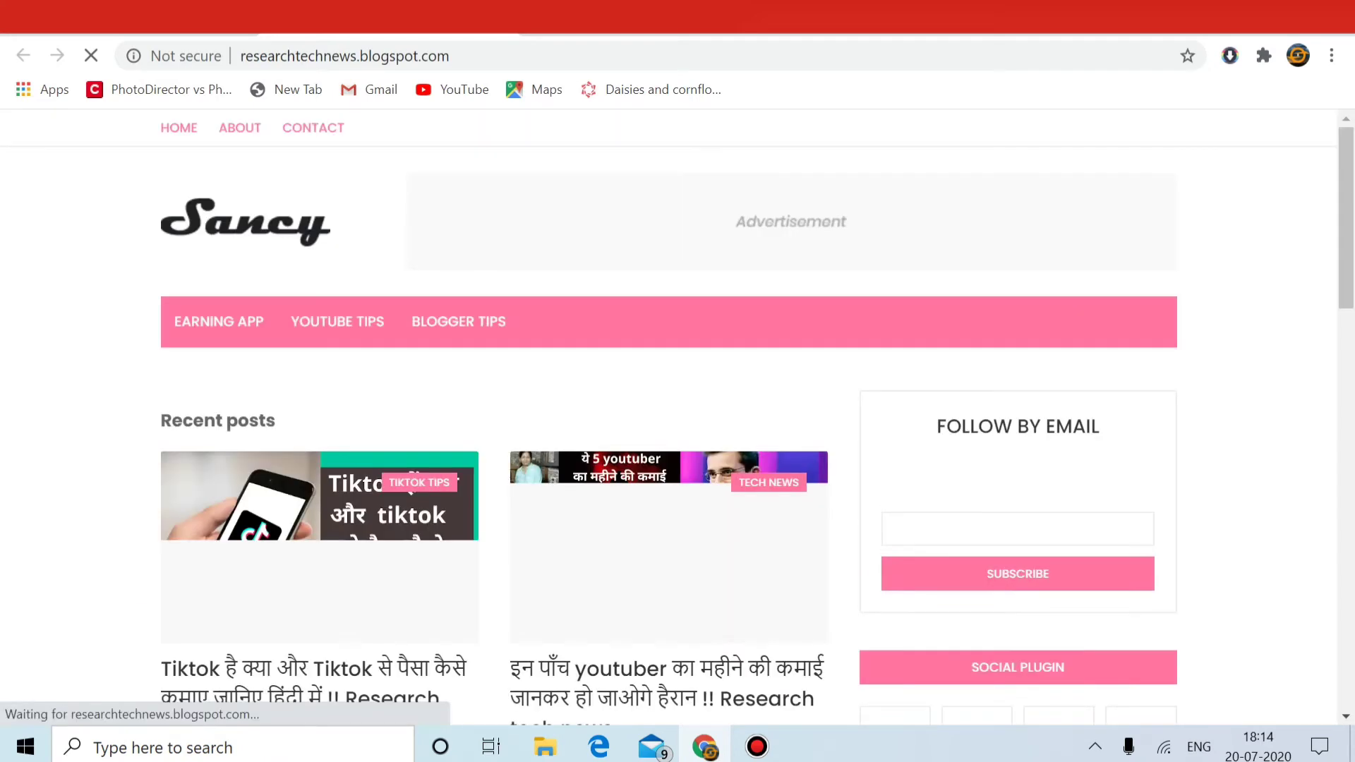
Step: Reload the live blog and review the page from header to footer, including the Categories list and Contact Form
scroll(699, 240, down, 15)
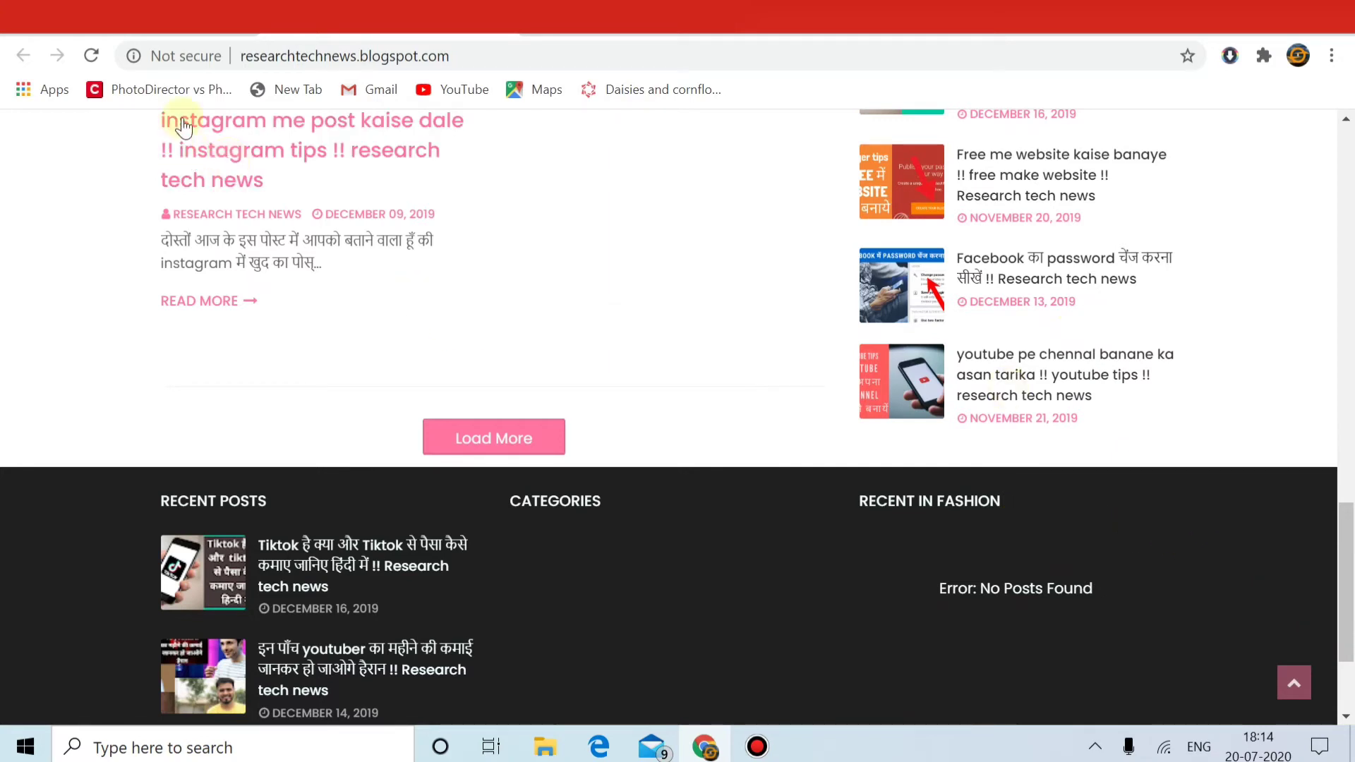
click(89, 56)
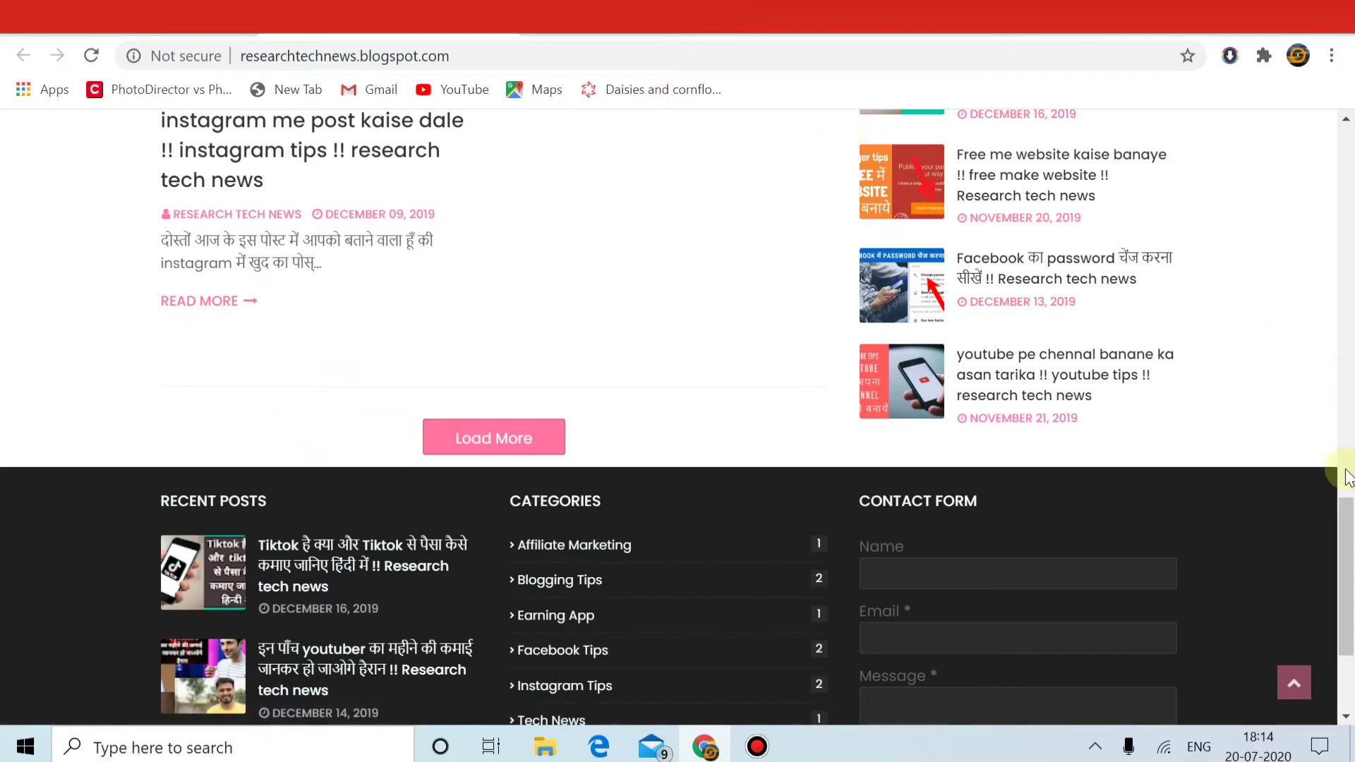
drag(1349, 533, 1348, 596)
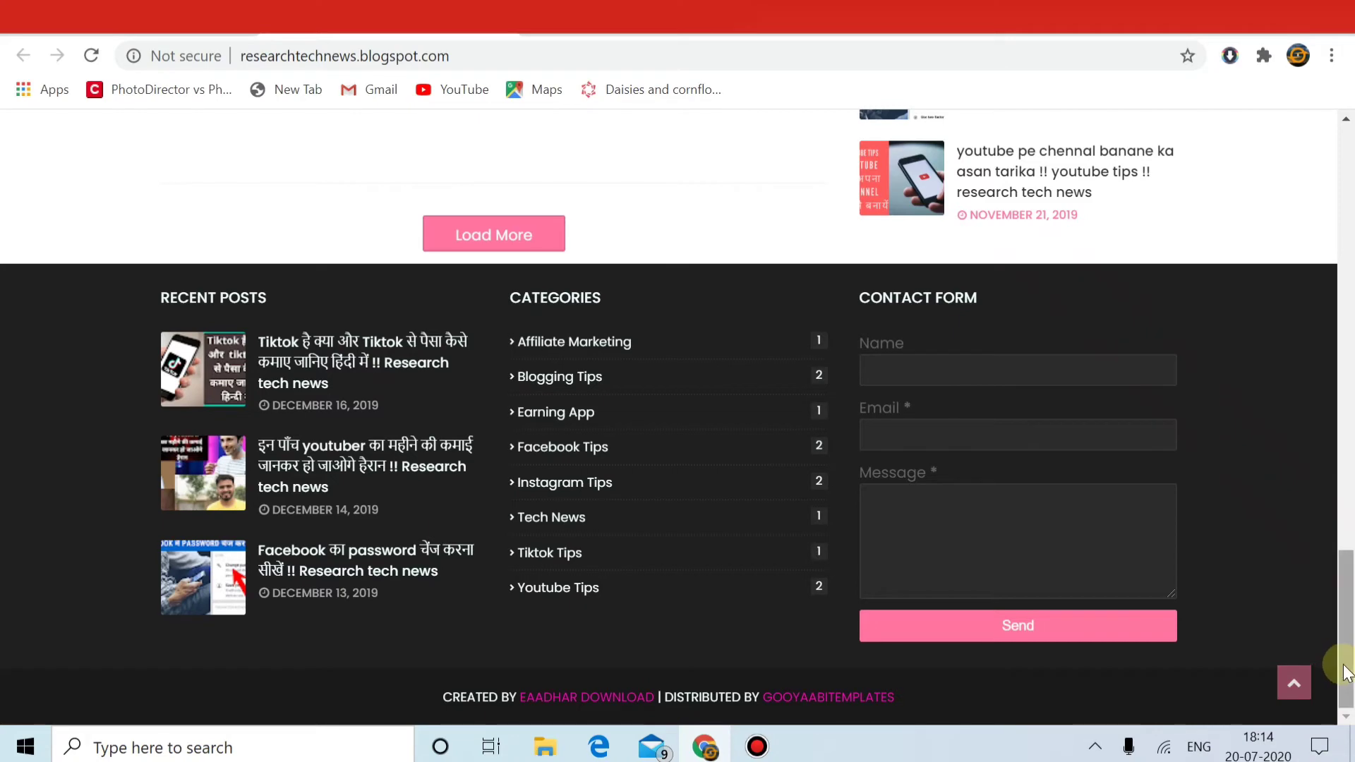
drag(1345, 674, 1347, 192)
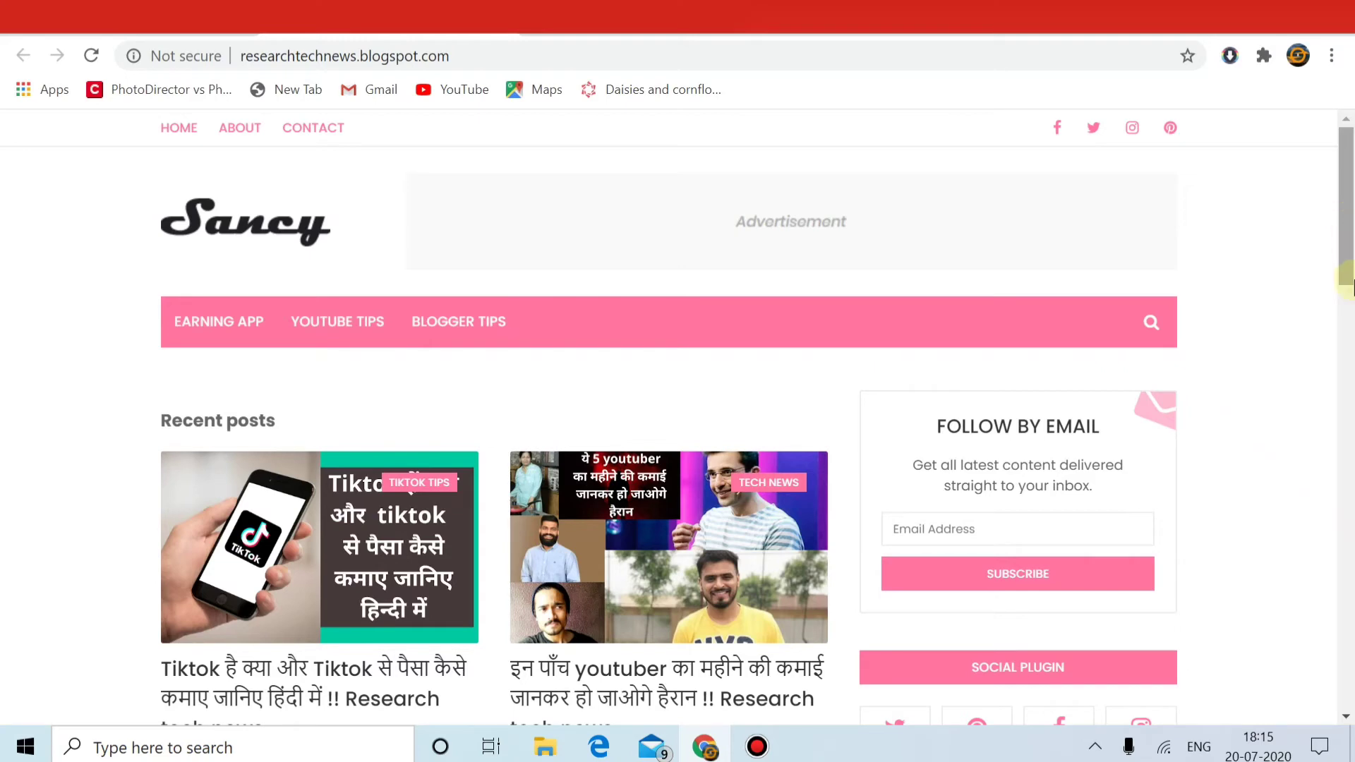
drag(1347, 230, 1349, 653)
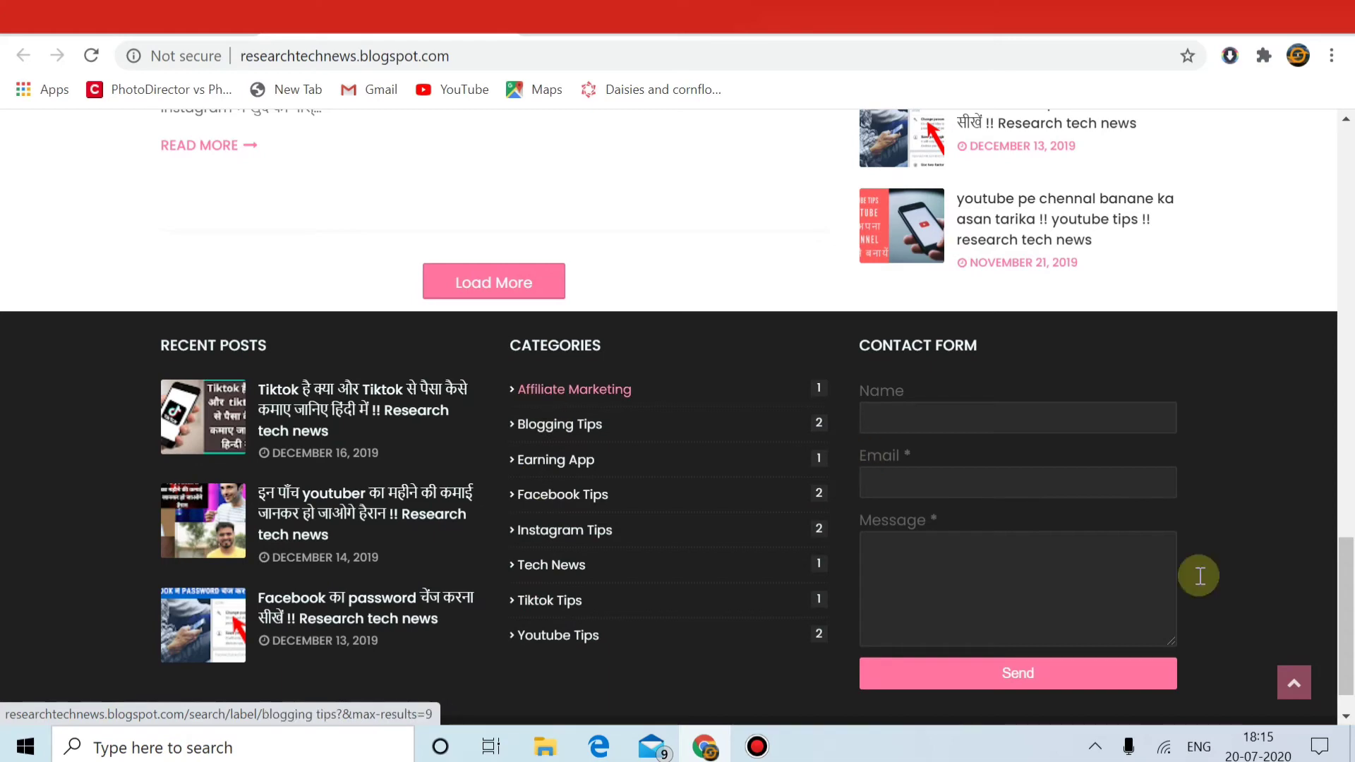
drag(1346, 651, 1331, 266)
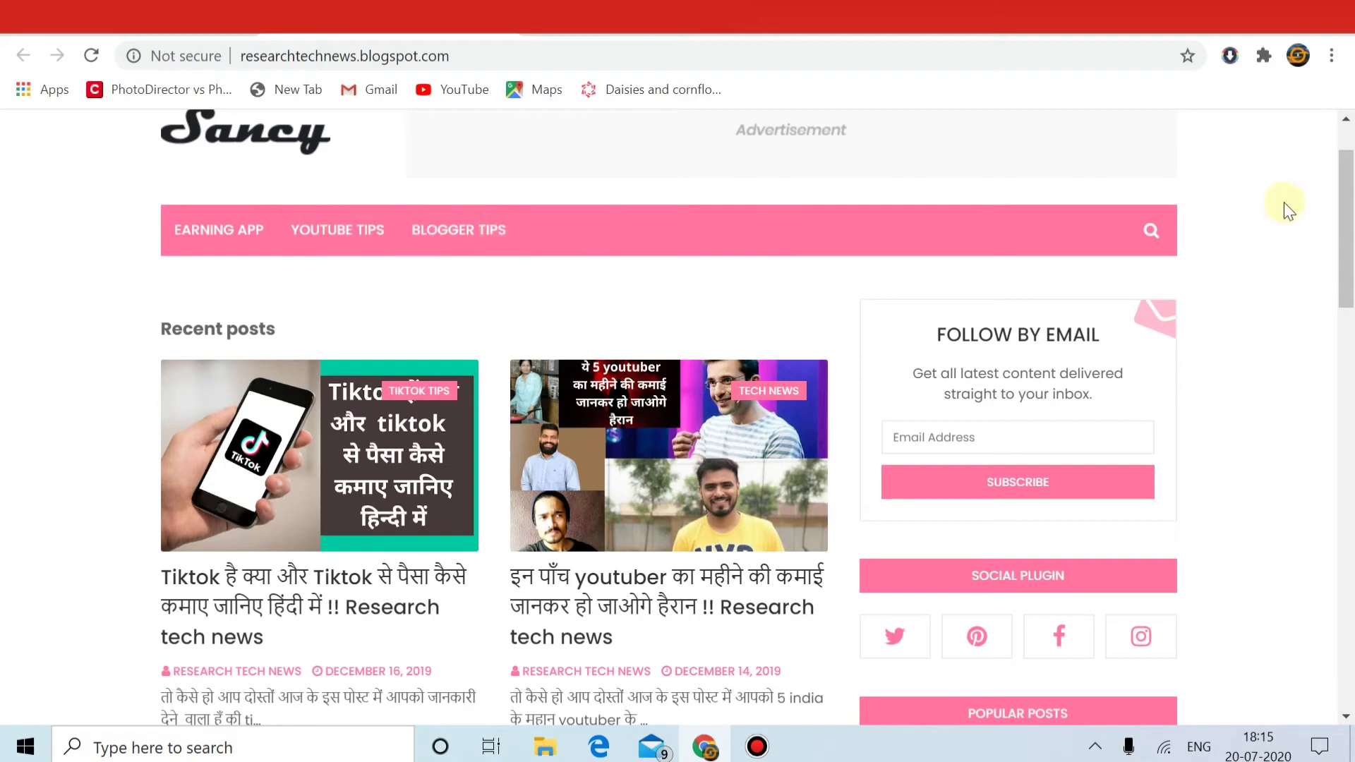
drag(1350, 218, 1350, 678)
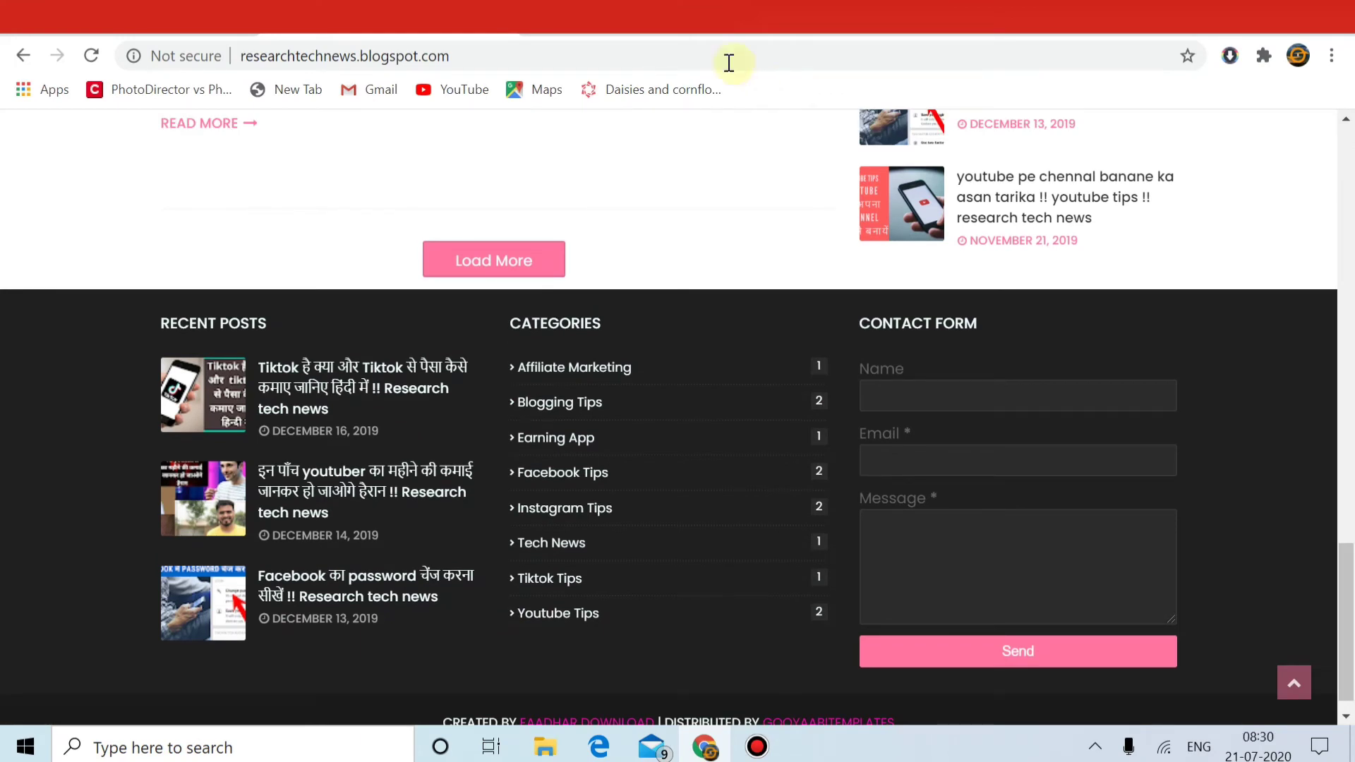
Step: Open the Earning App category from the blog's footer and copy its label page URL
click(556, 444)
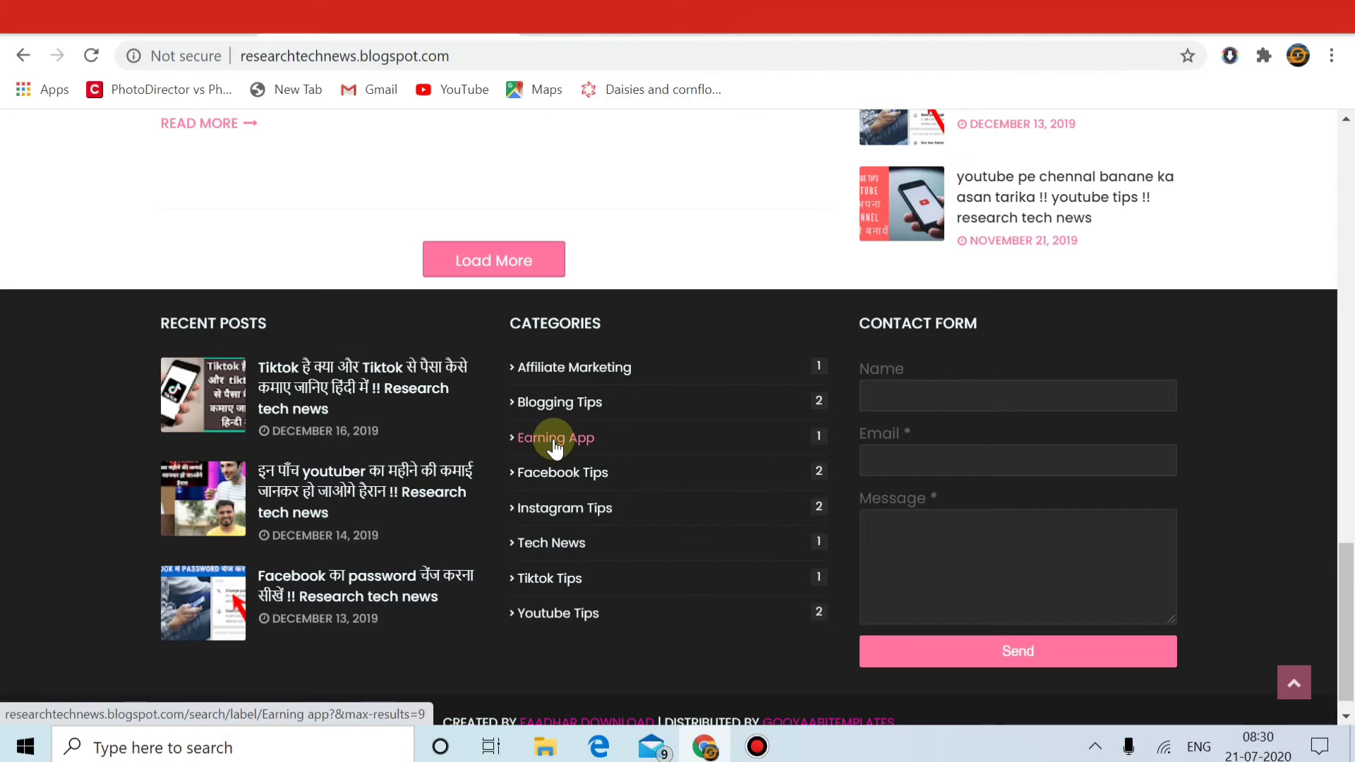
click(556, 444)
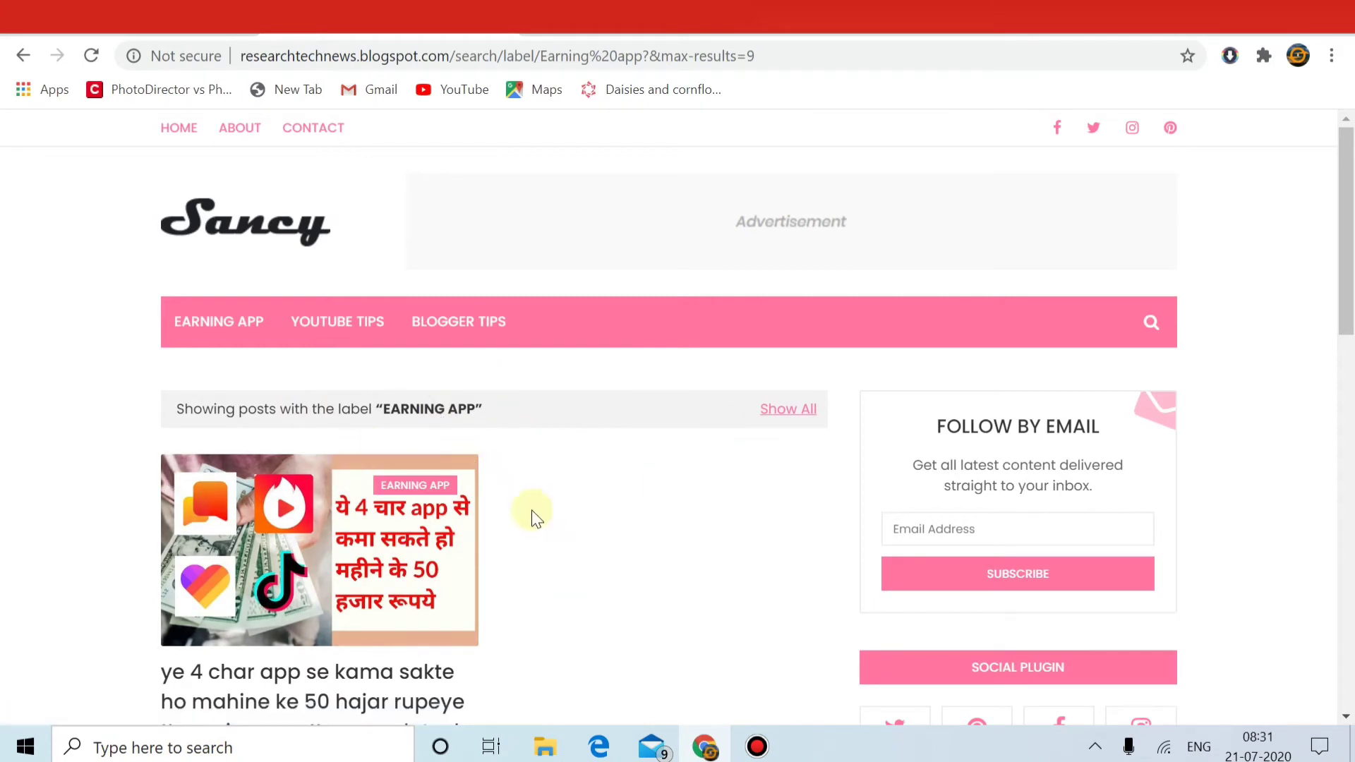
click(292, 55)
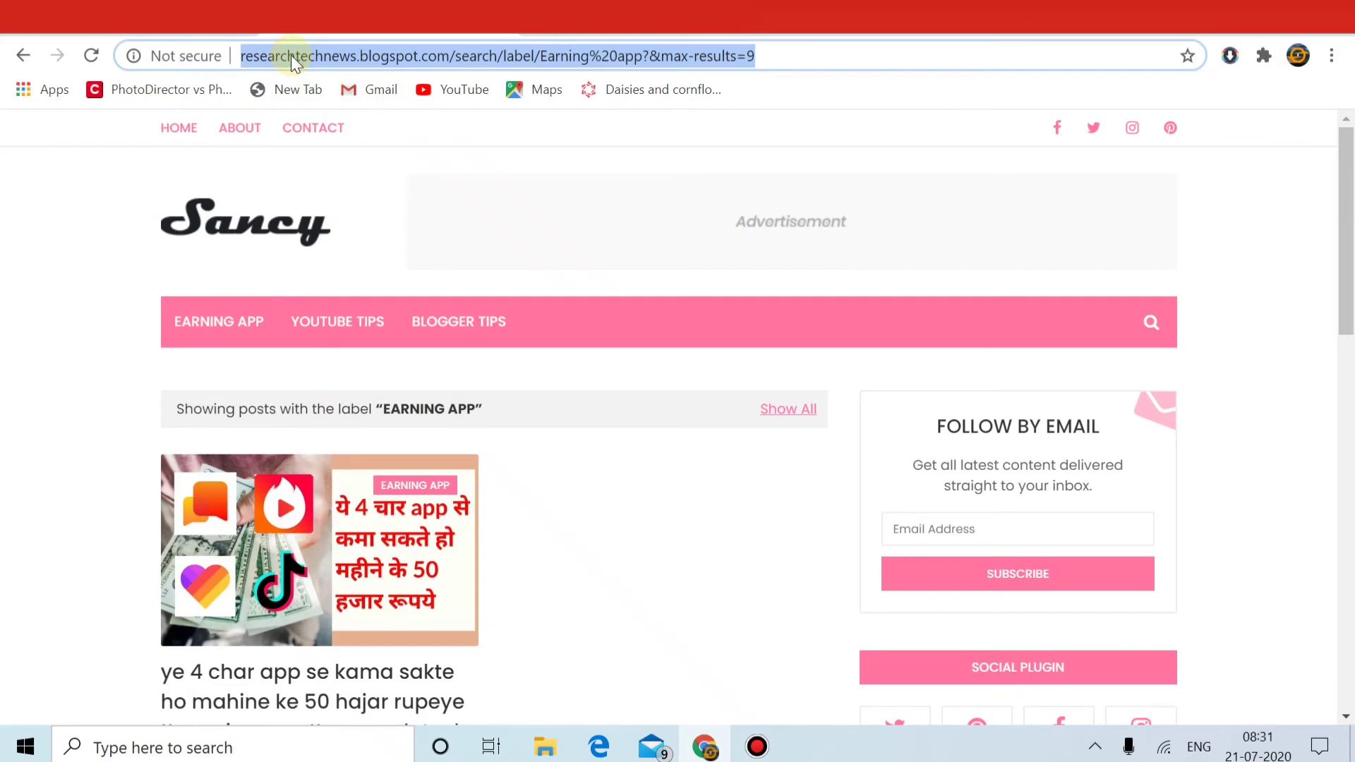
right_click(291, 55)
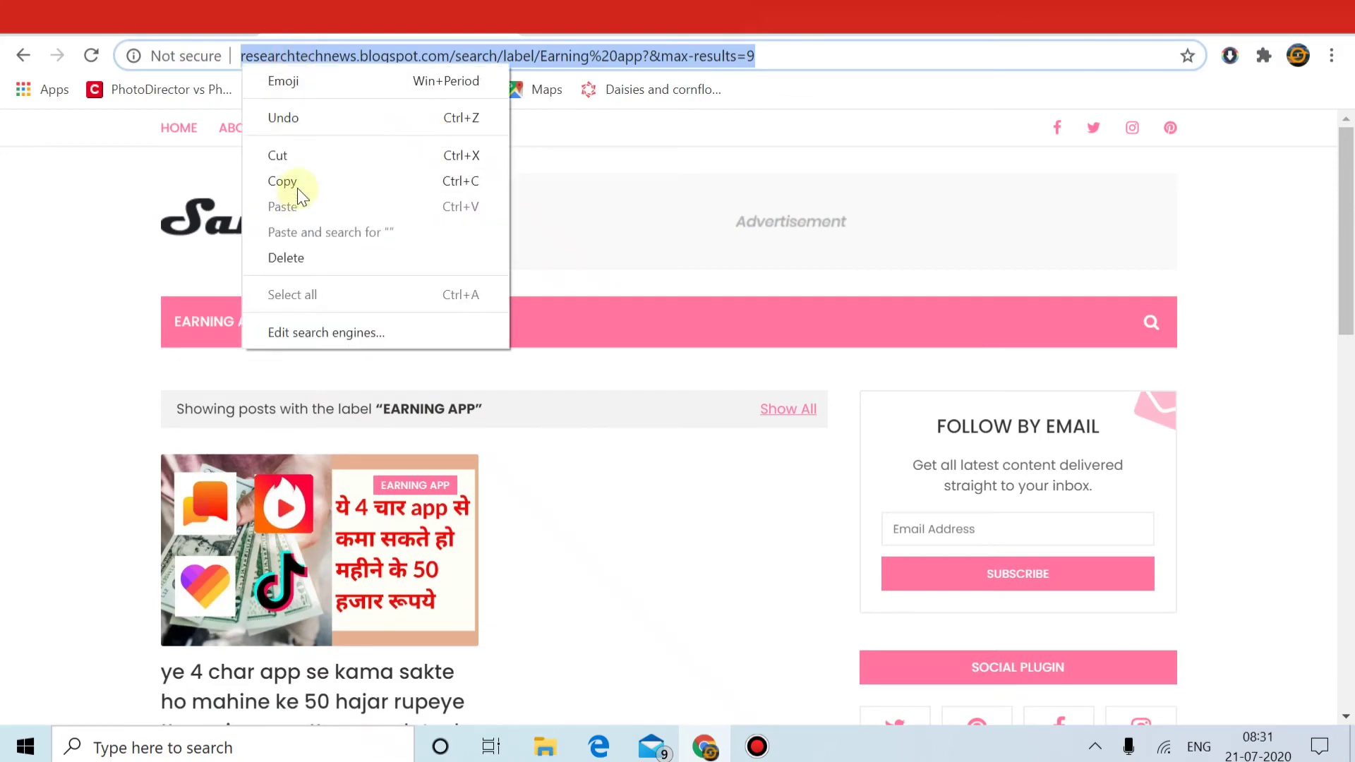
click(298, 183)
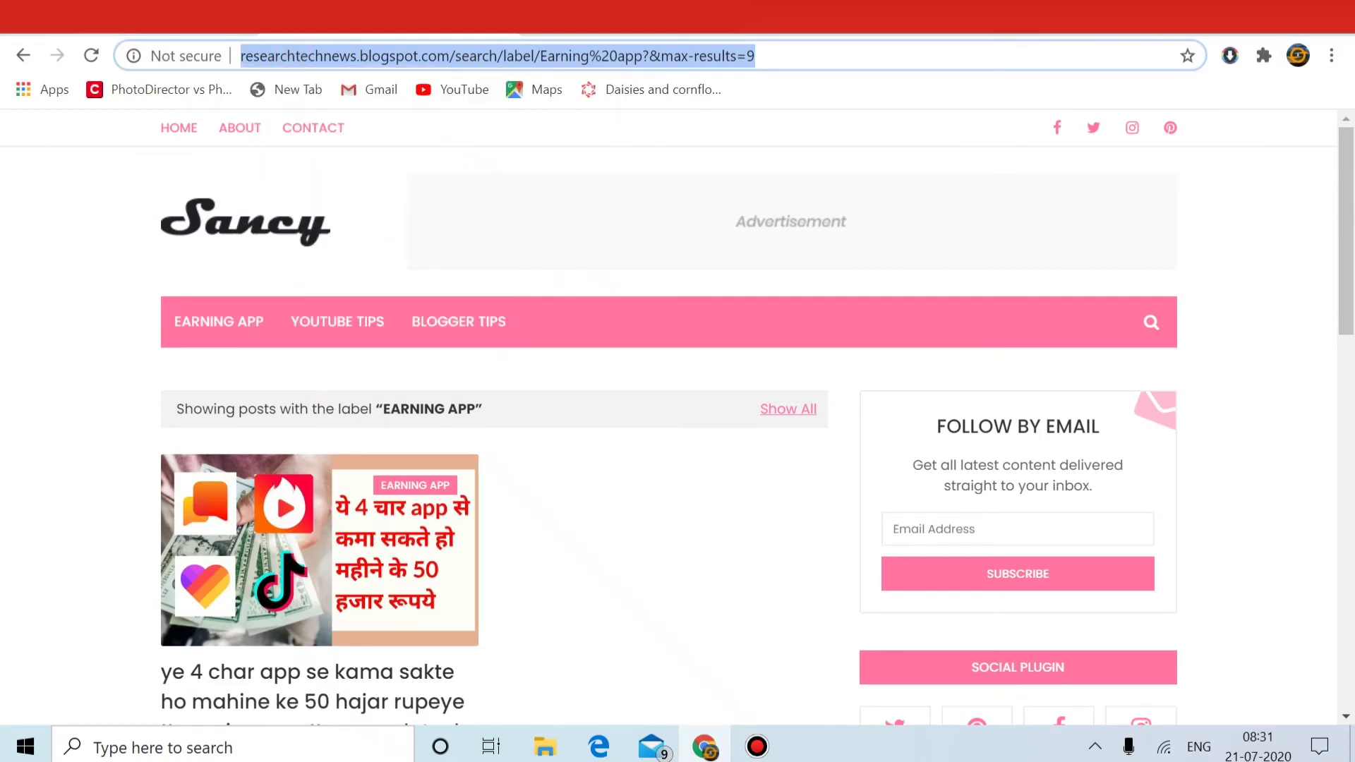
Step: In the Main Menu link list of the Blogger layout, replace the Earning app link's URL with the copied label address and save that link
click(113, 33)
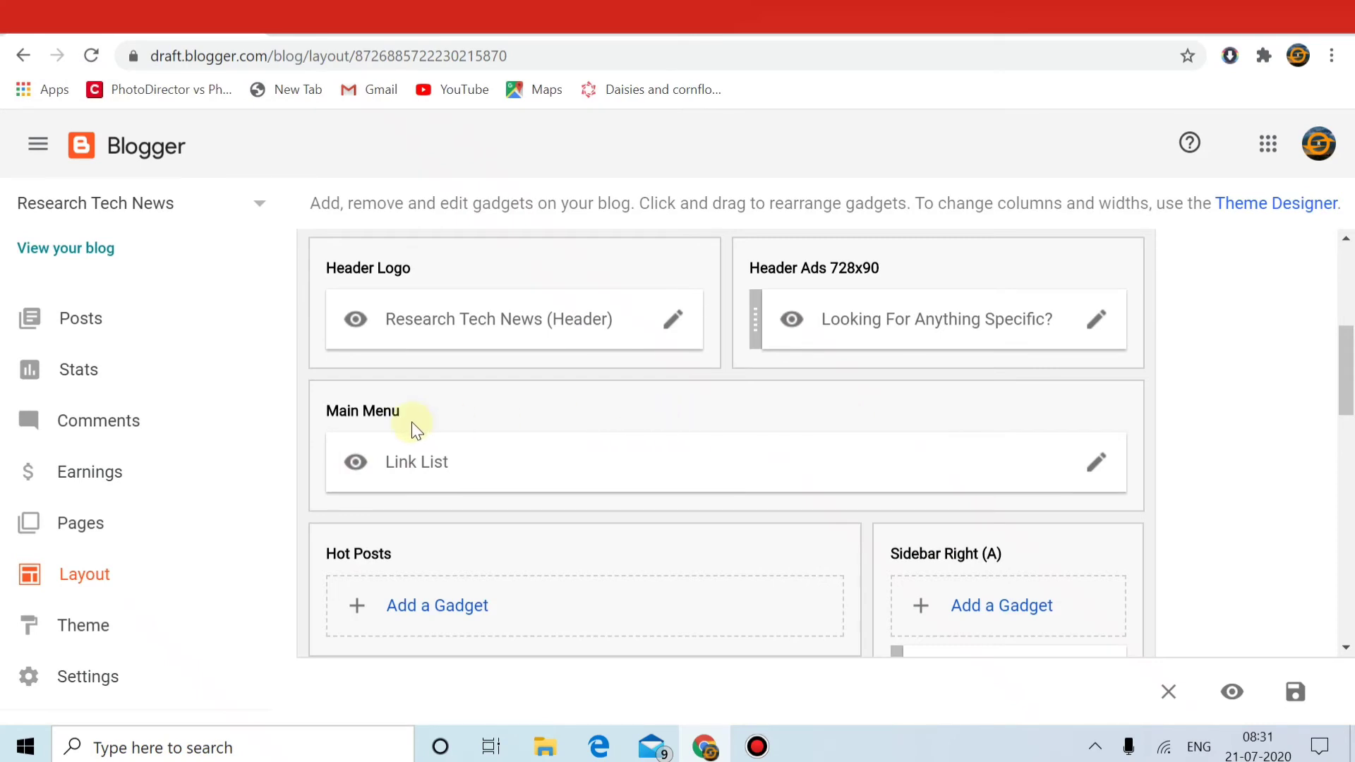
click(1091, 471)
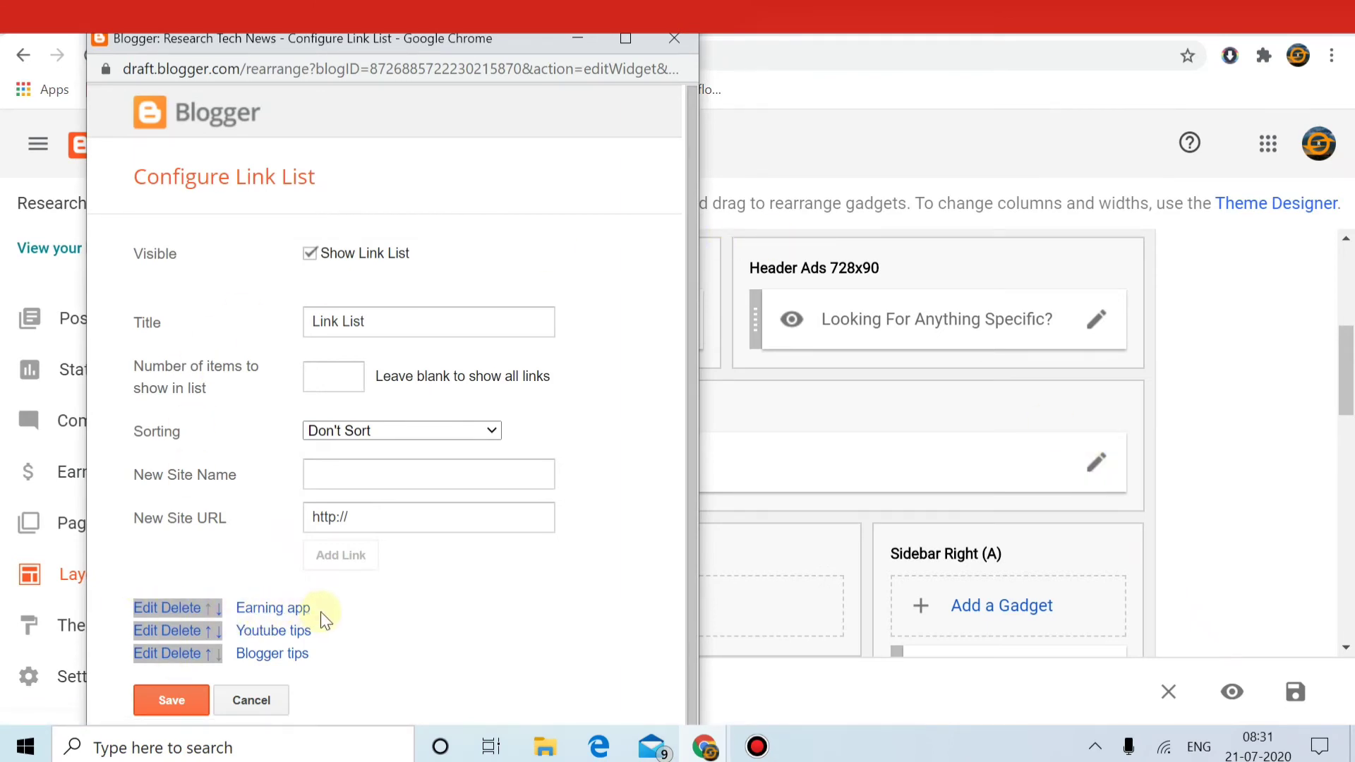
click(142, 611)
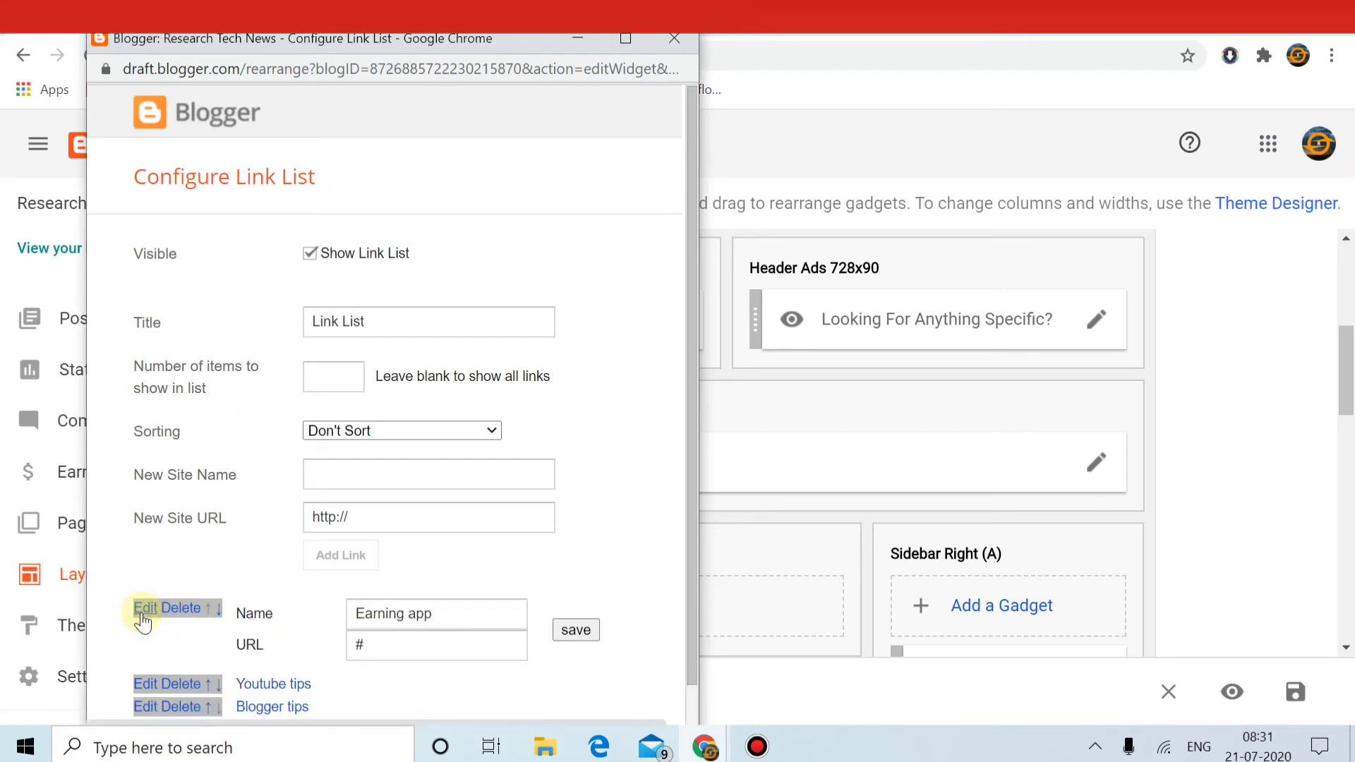
click(388, 655)
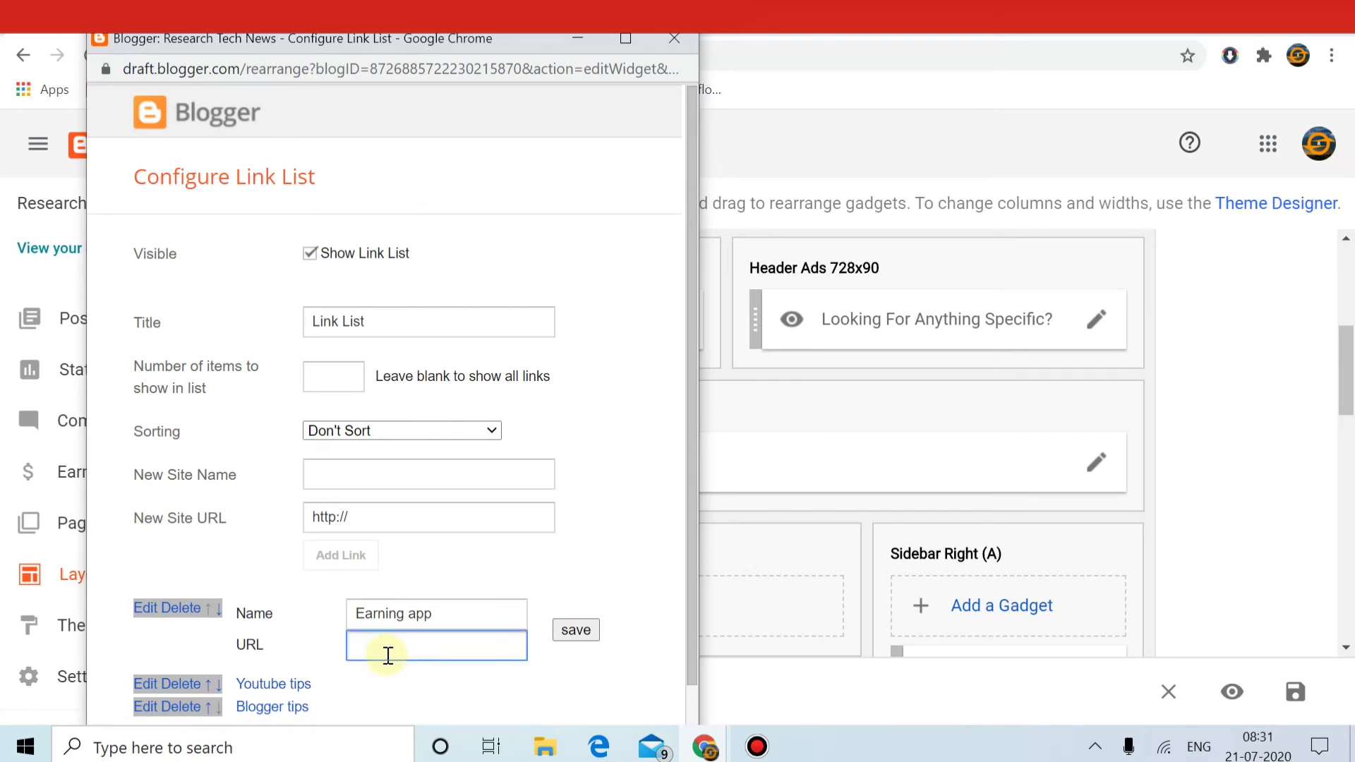
right_click(388, 655)
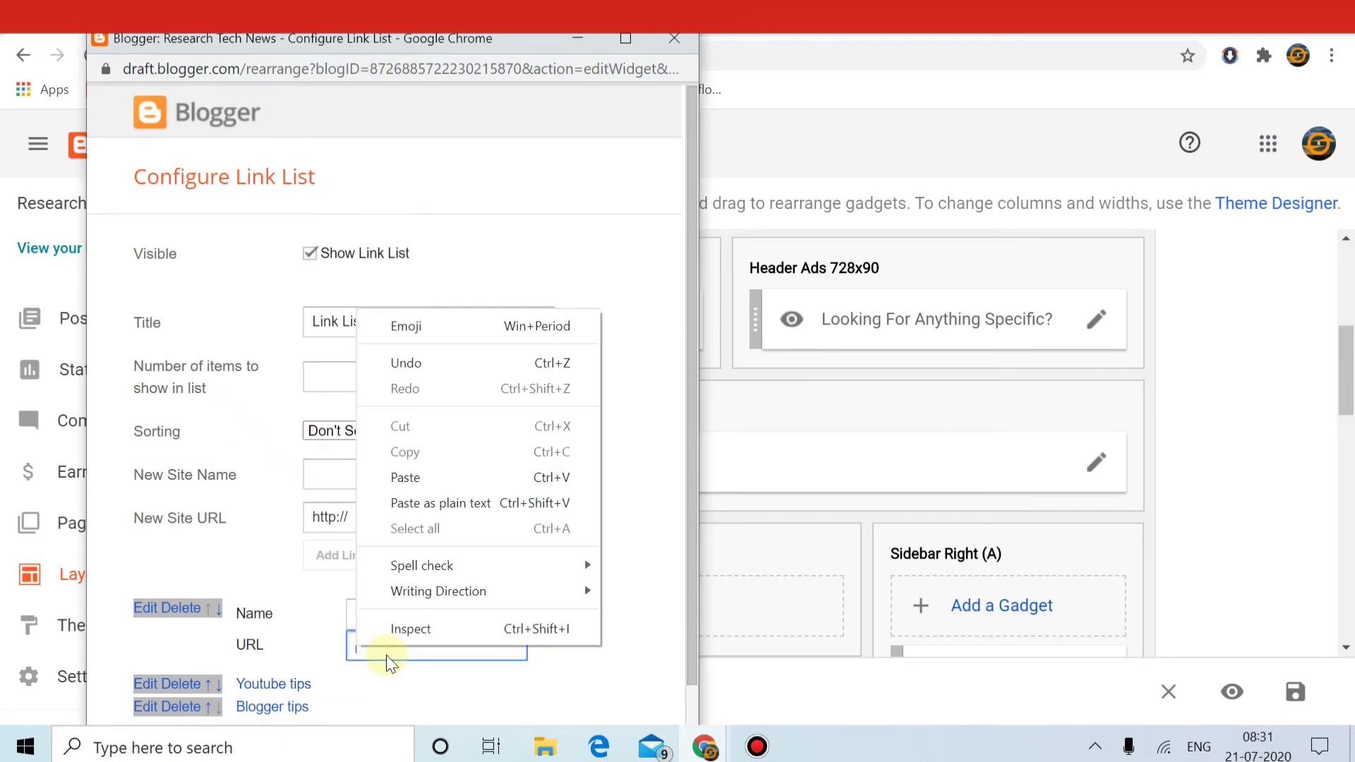
click(392, 477)
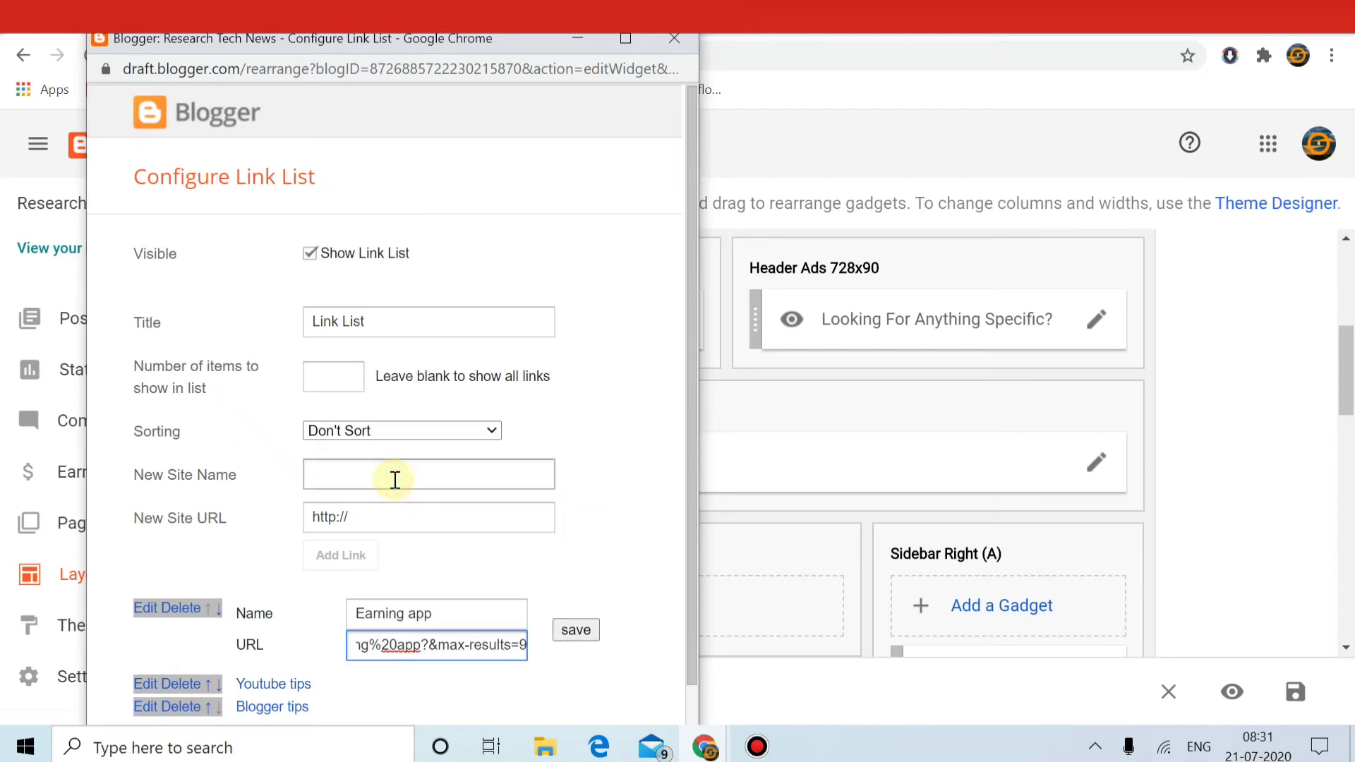
click(570, 629)
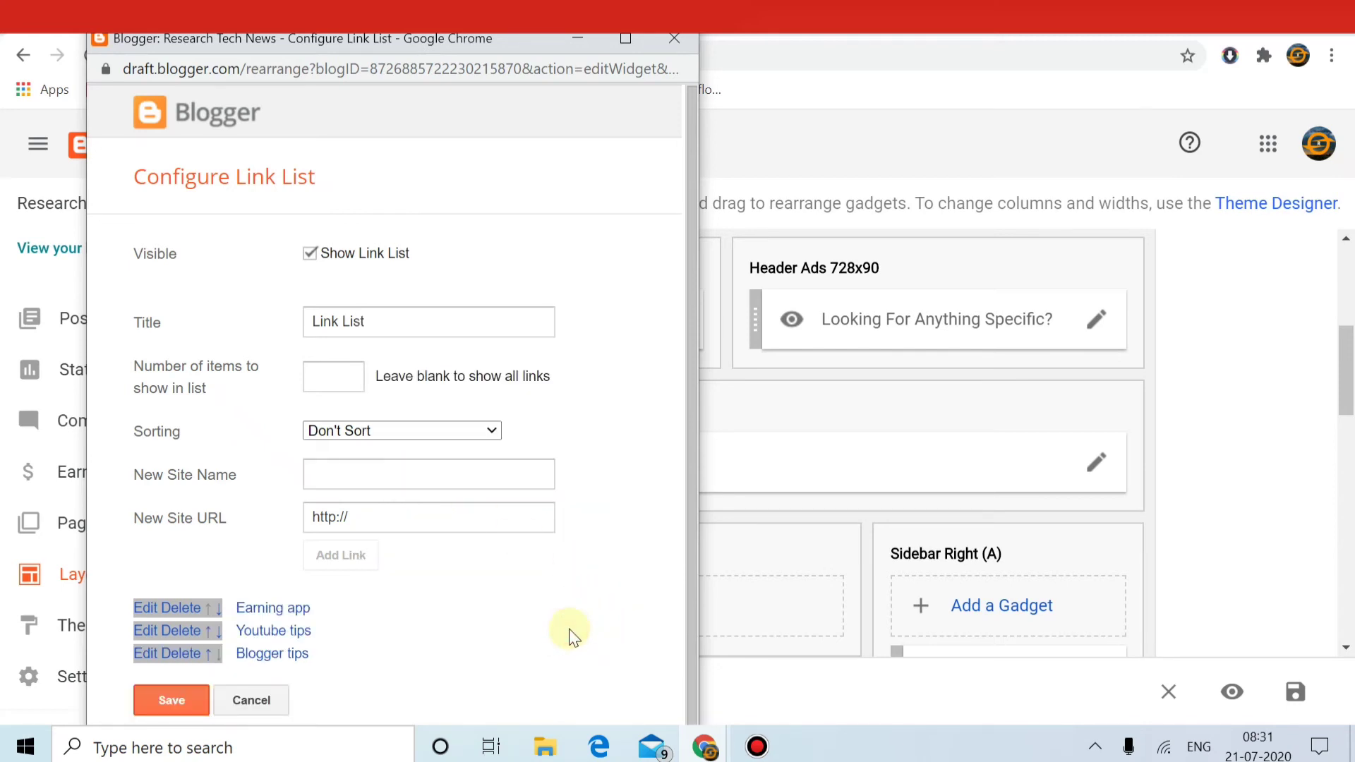
Step: Save the Main Menu link list gadget with its updated Earning app link
click(164, 698)
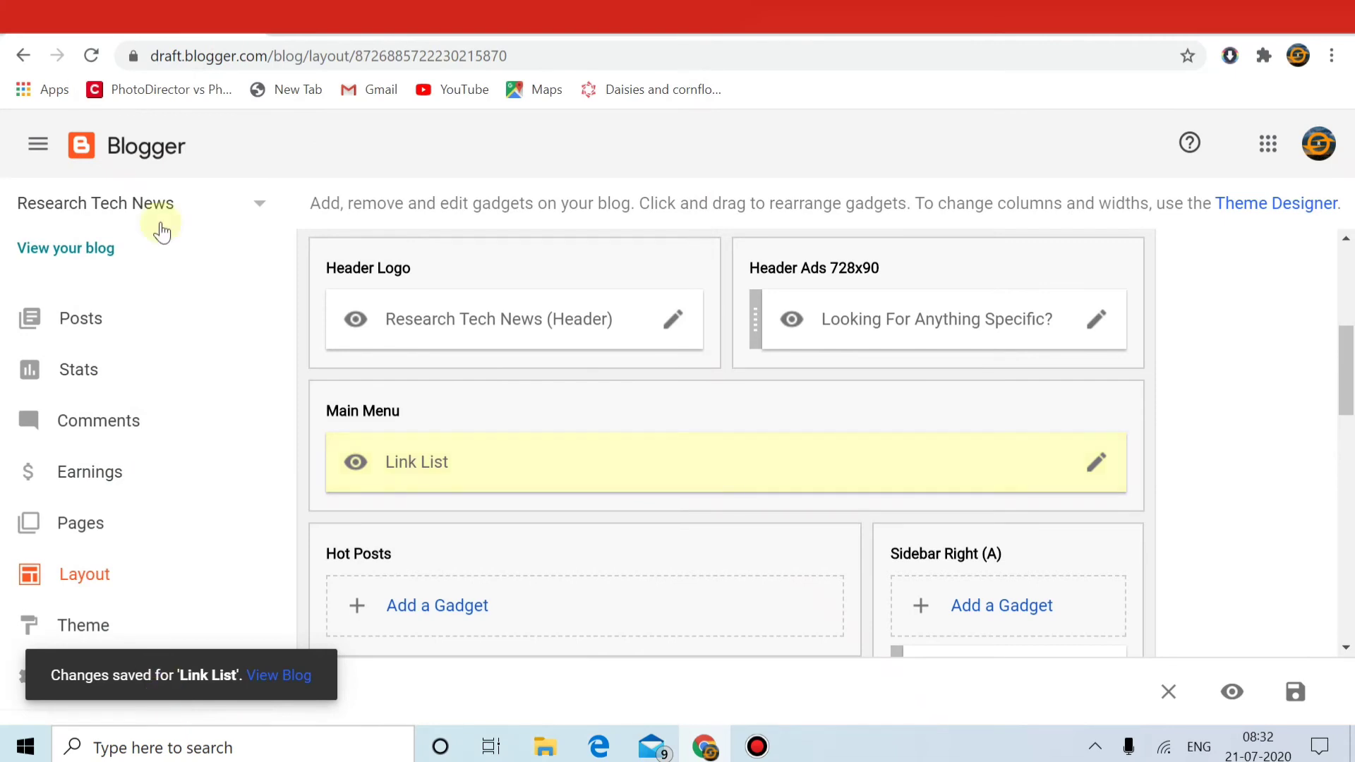
Step: Open the Youtube Tips category from the live blog's footer and copy its label page URL
click(383, 28)
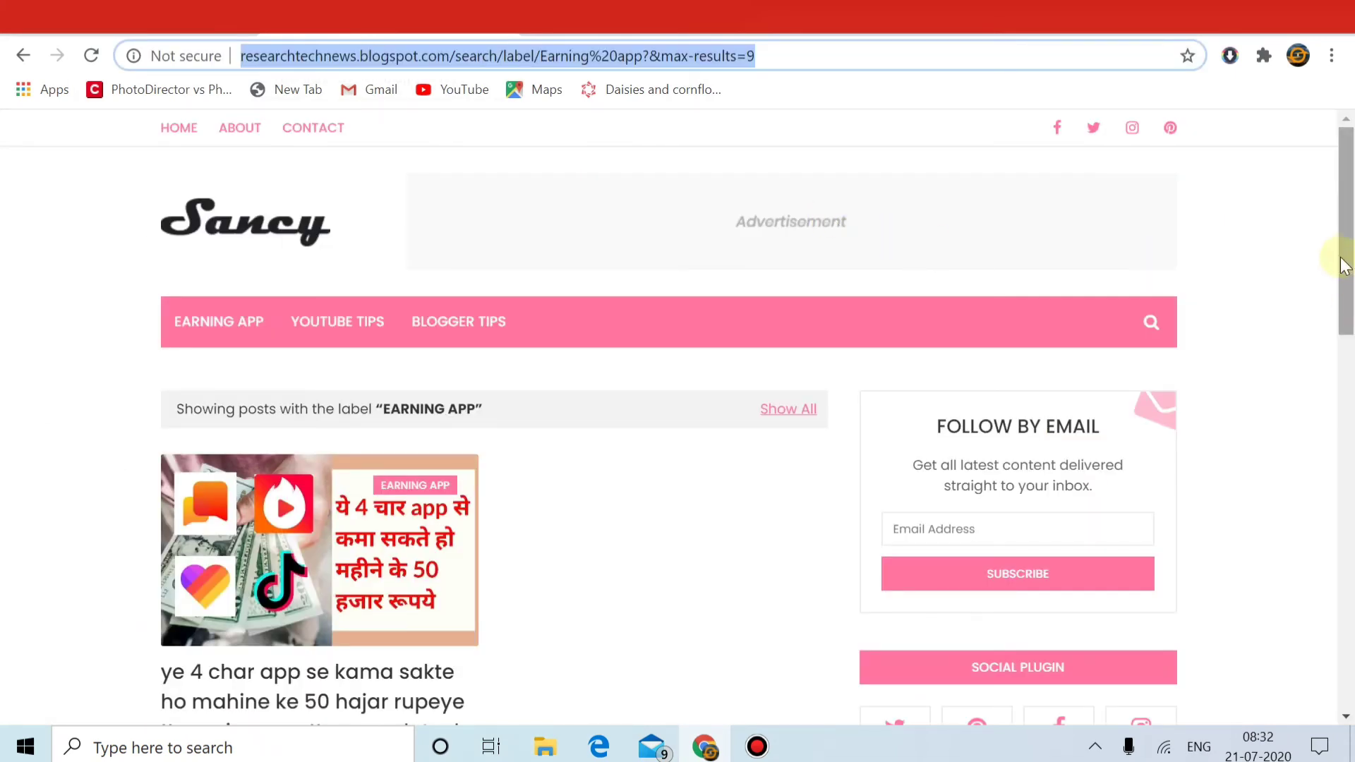
drag(1342, 409, 1349, 635)
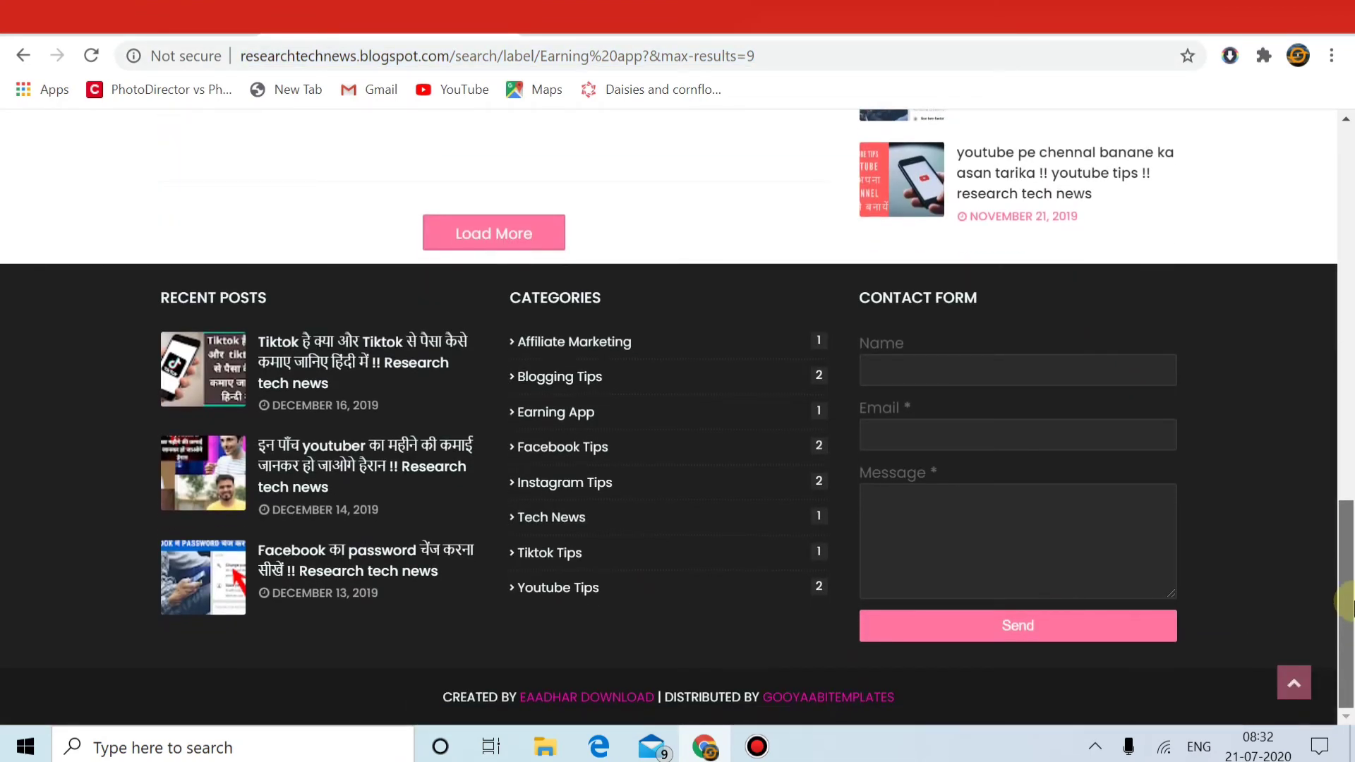
scroll(1322, 372, up, 10)
scroll(1293, 189, up, 5)
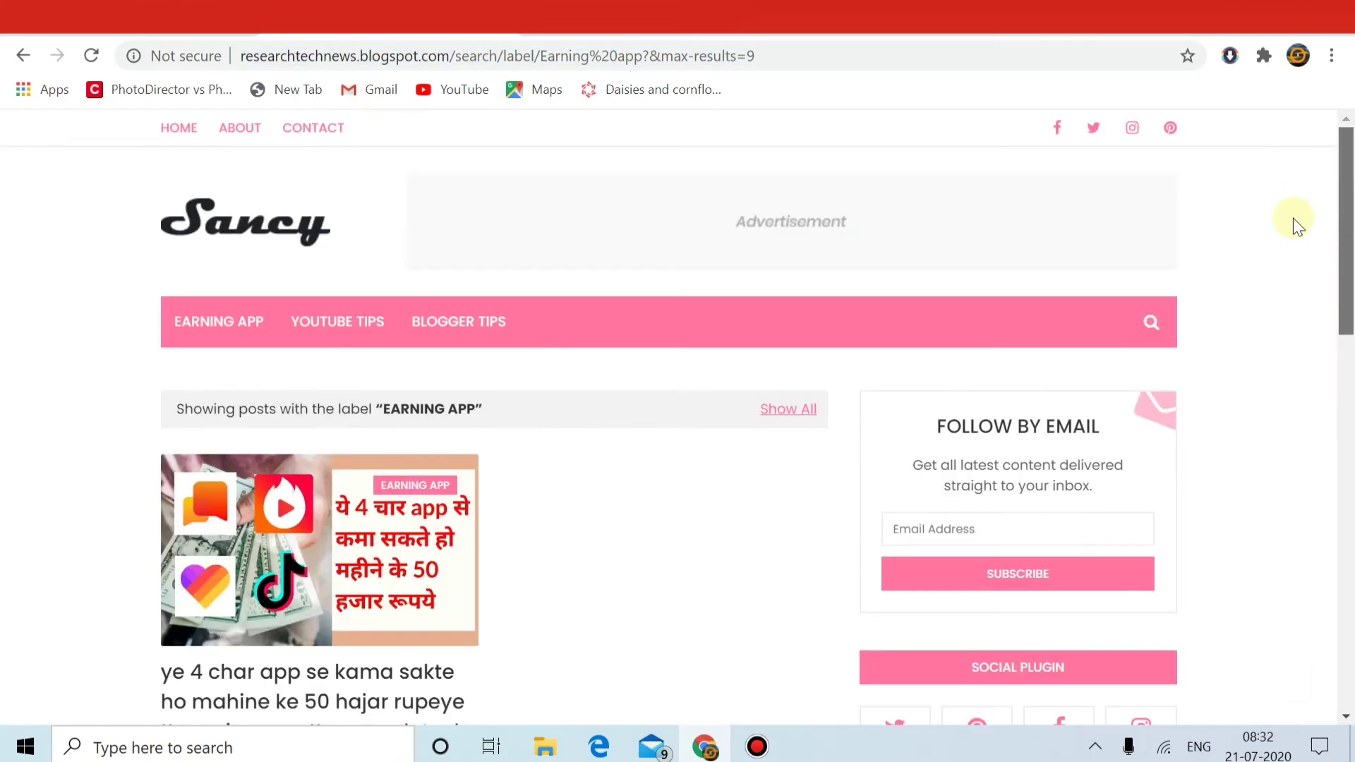
scroll(1294, 328, down, 3)
scroll(1308, 551, down, 10)
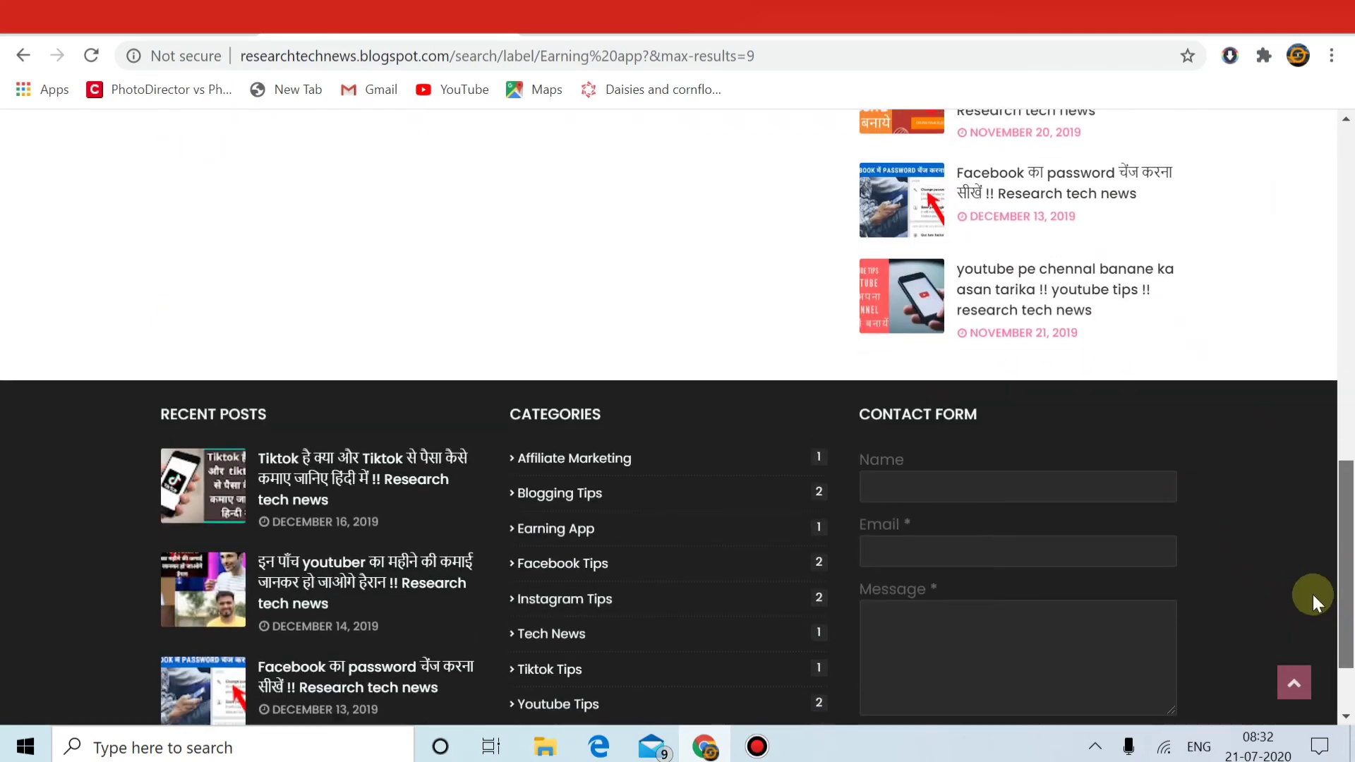
scroll(1314, 618, down, 1)
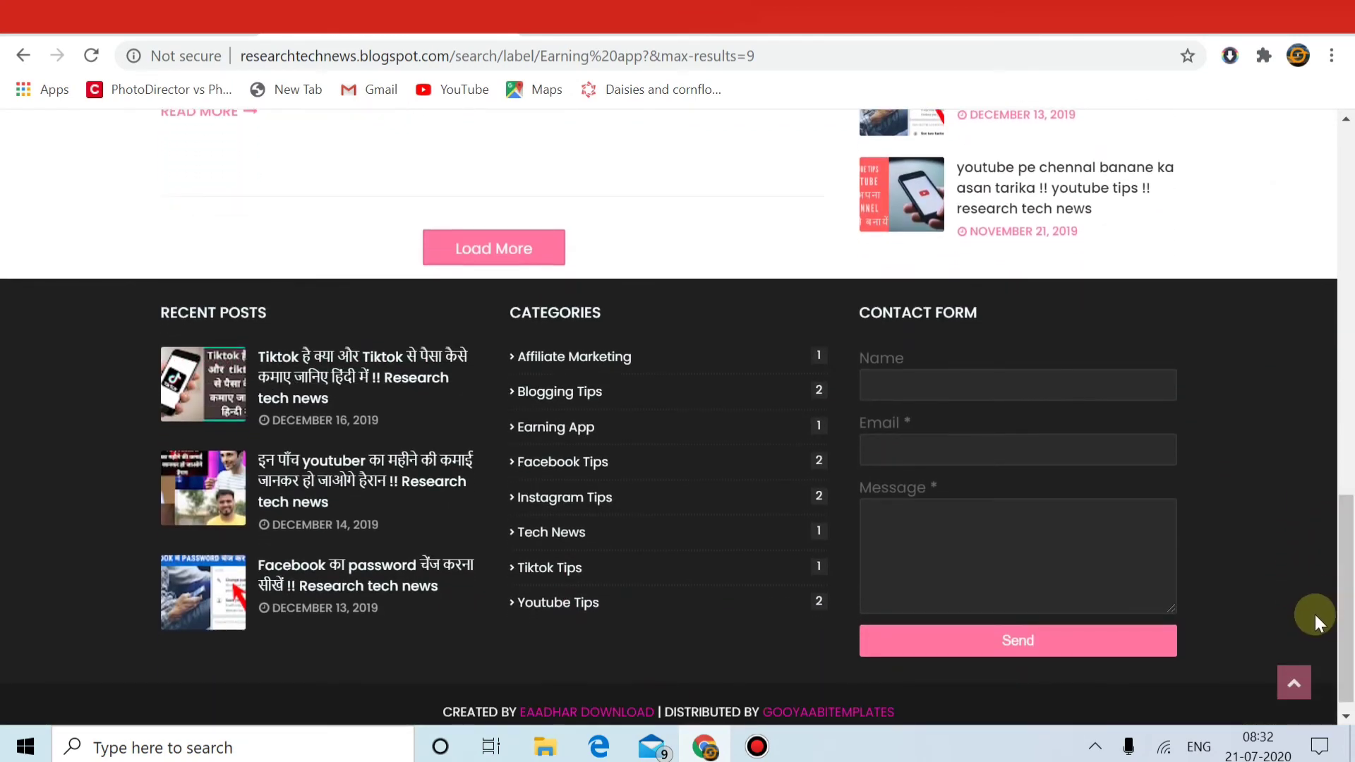
click(561, 603)
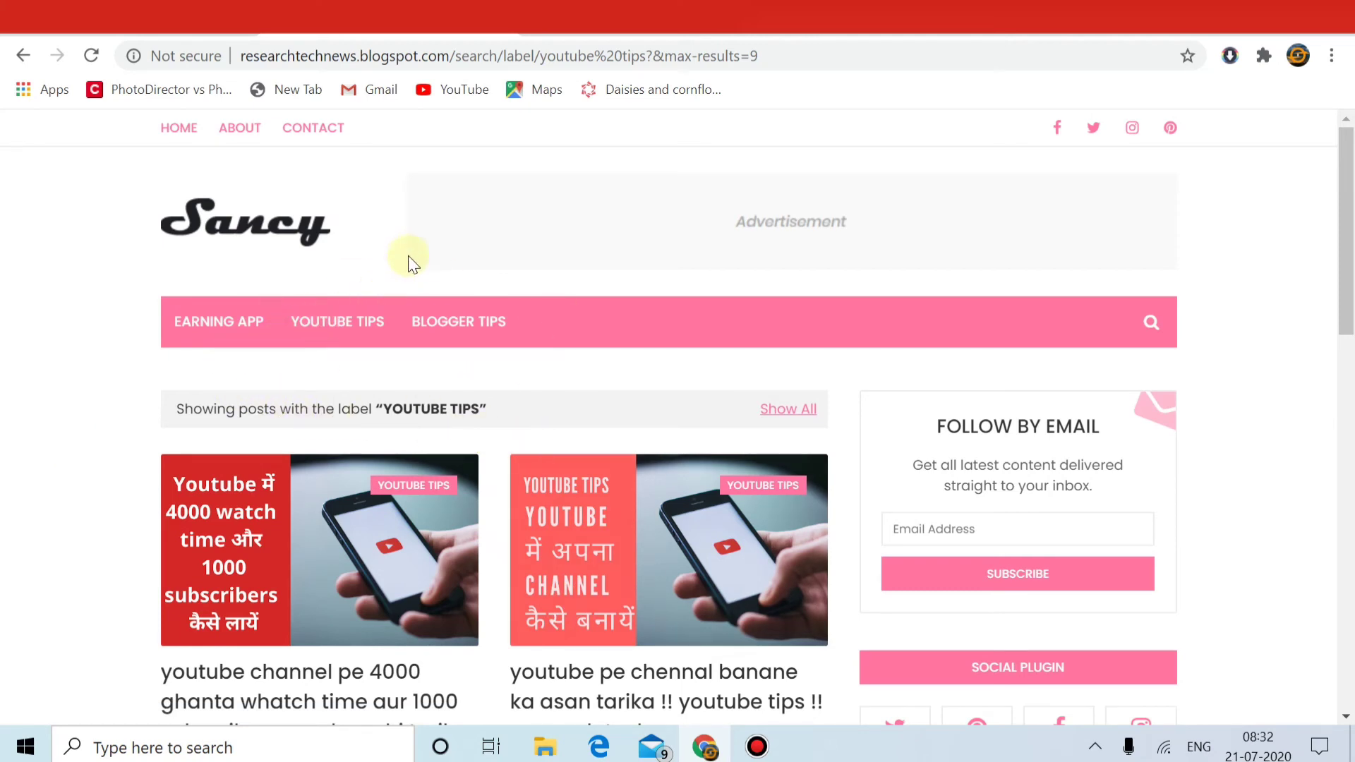
click(397, 59)
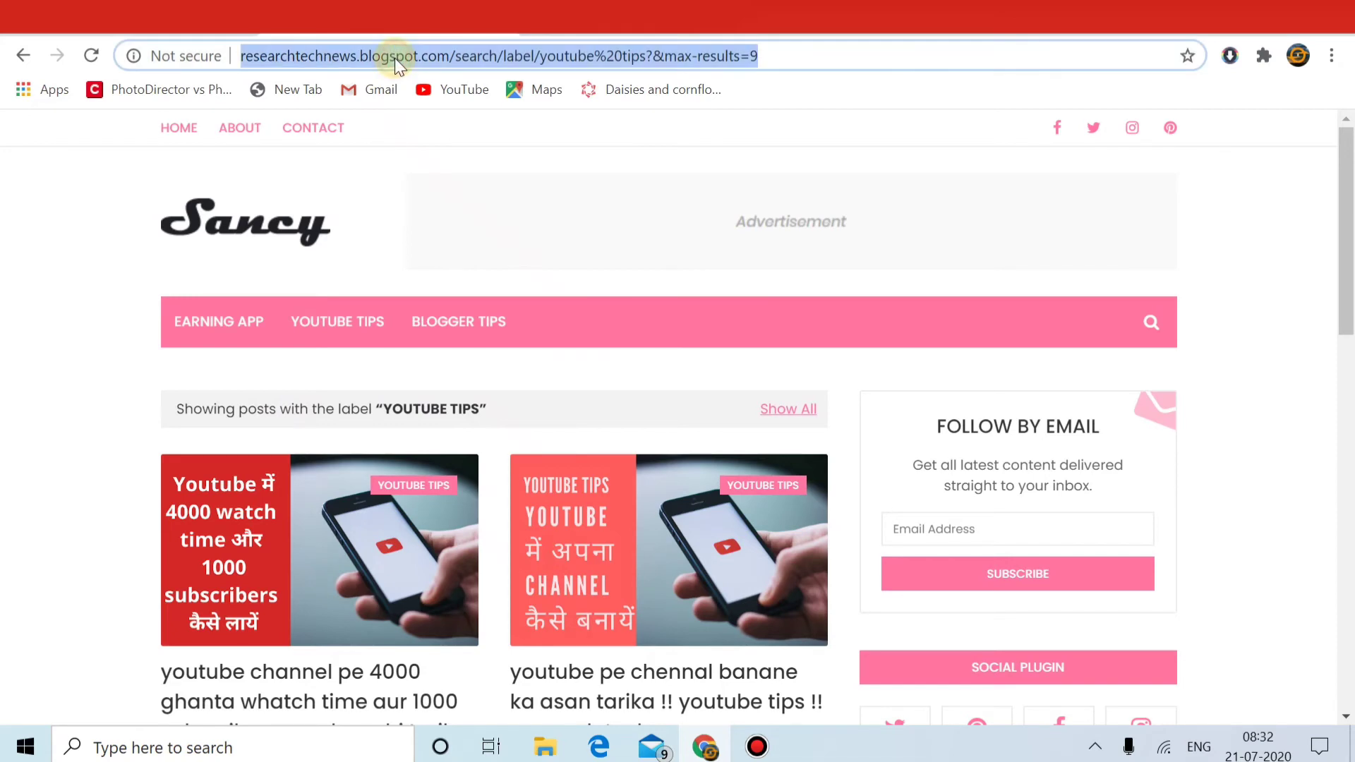
right_click(395, 57)
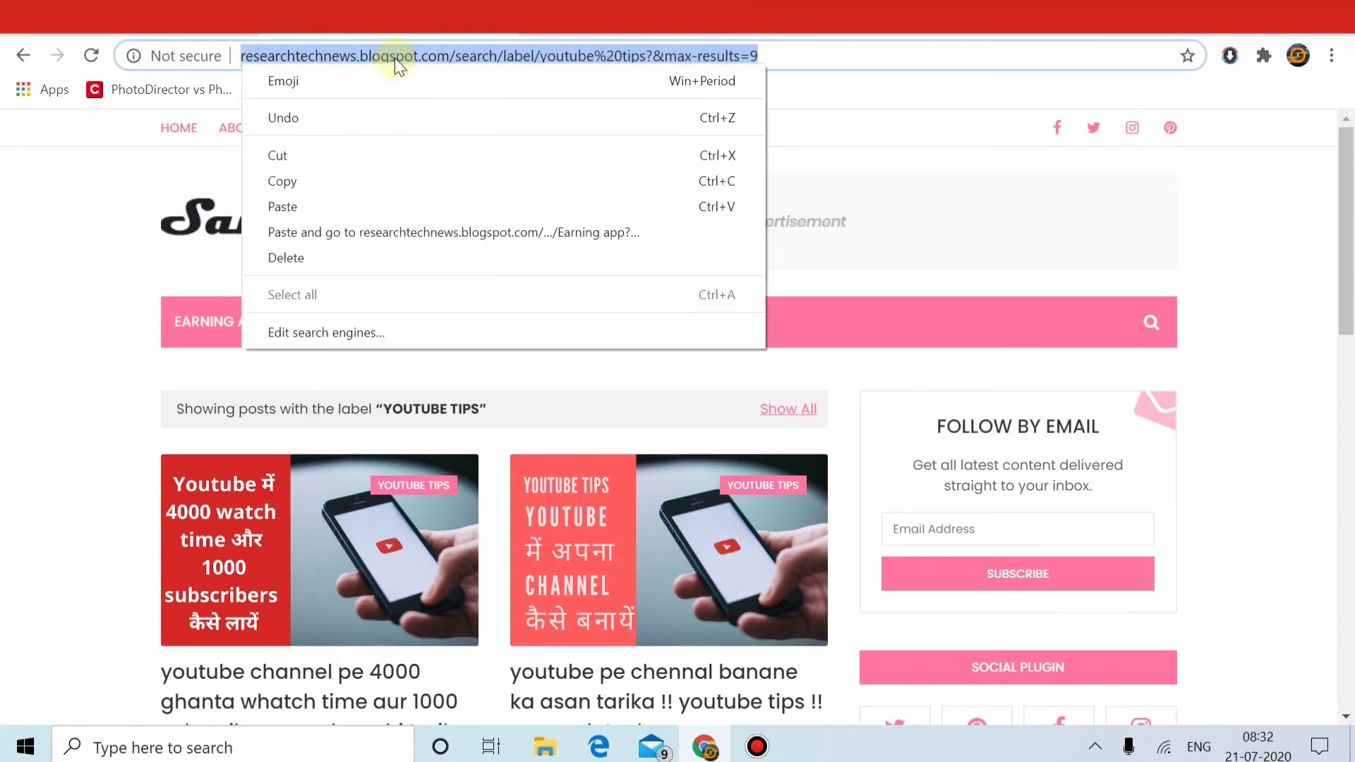
click(276, 185)
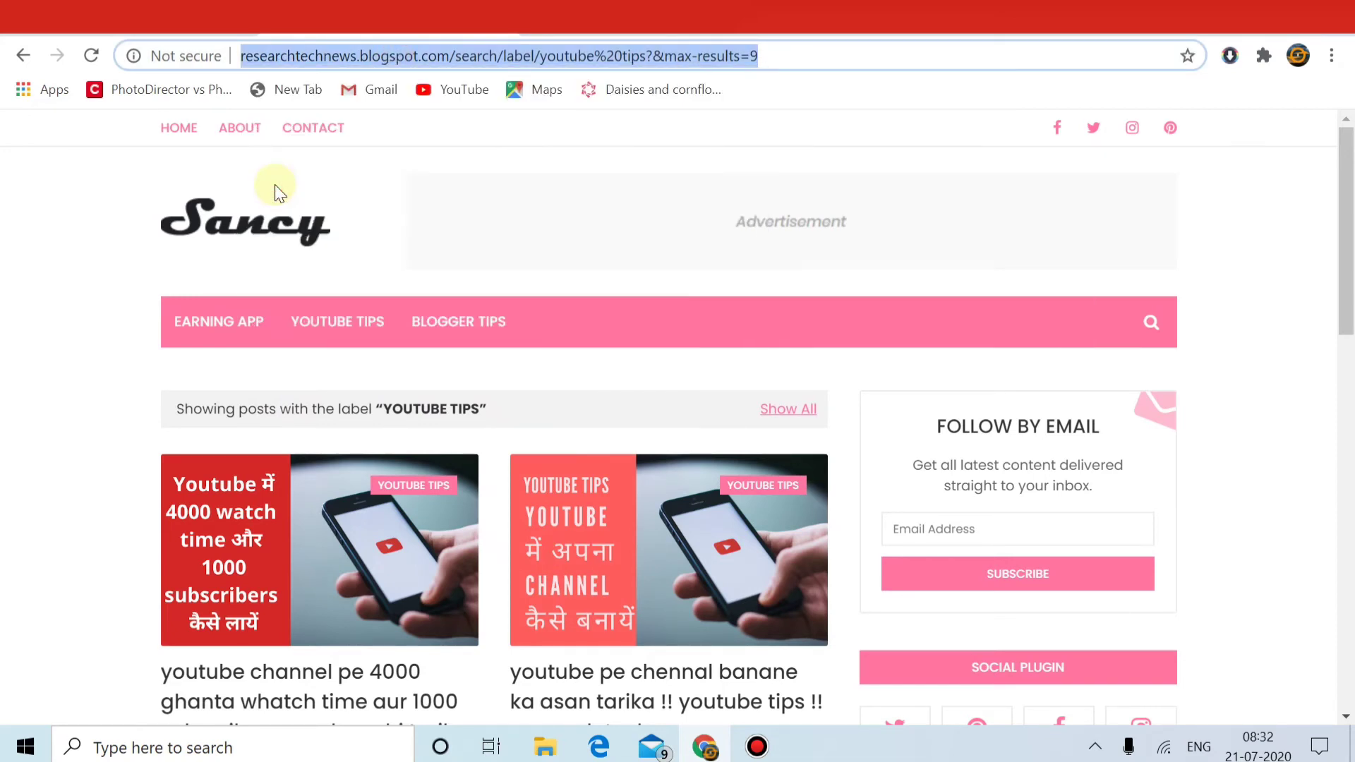
Step: In the Blogger layout's Main Menu link list, replace the Youtube tips link's URL with the copied label address and save the gadget
click(92, 31)
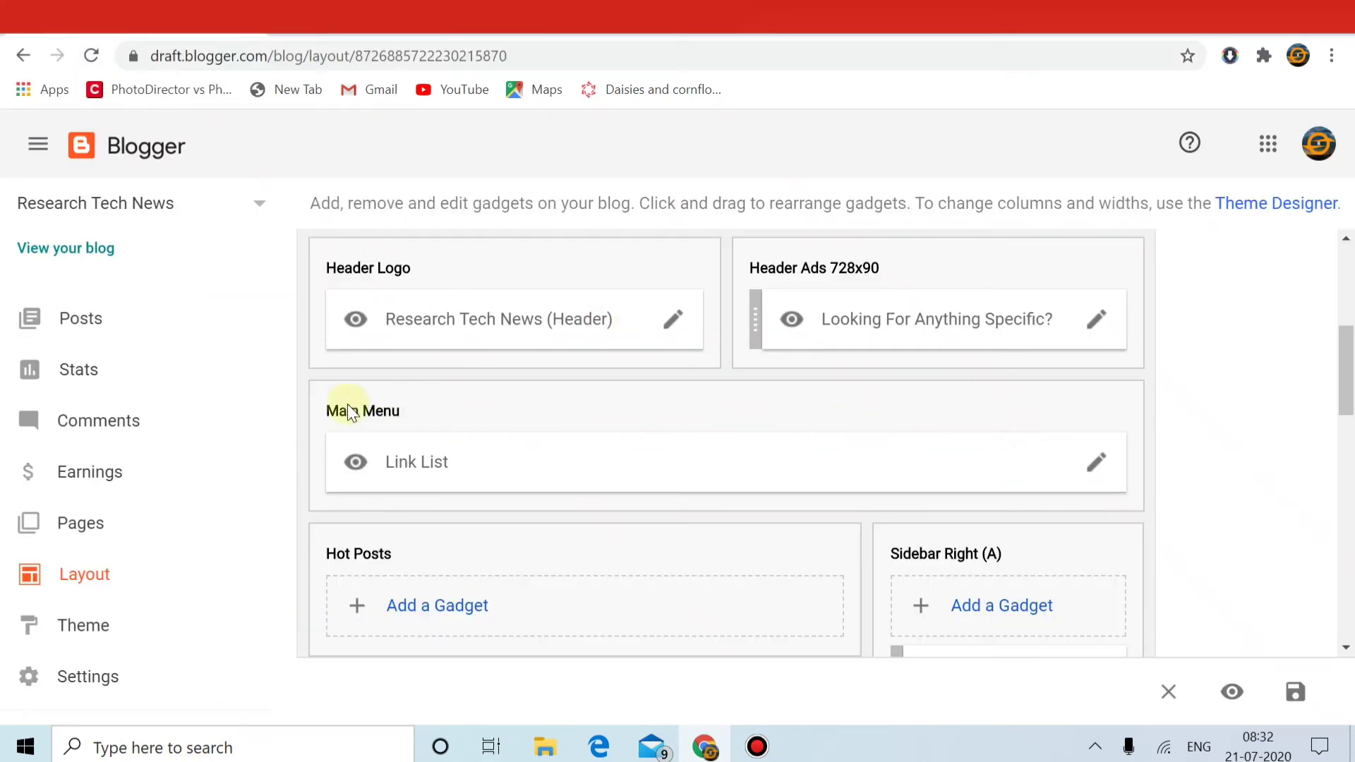
click(1093, 466)
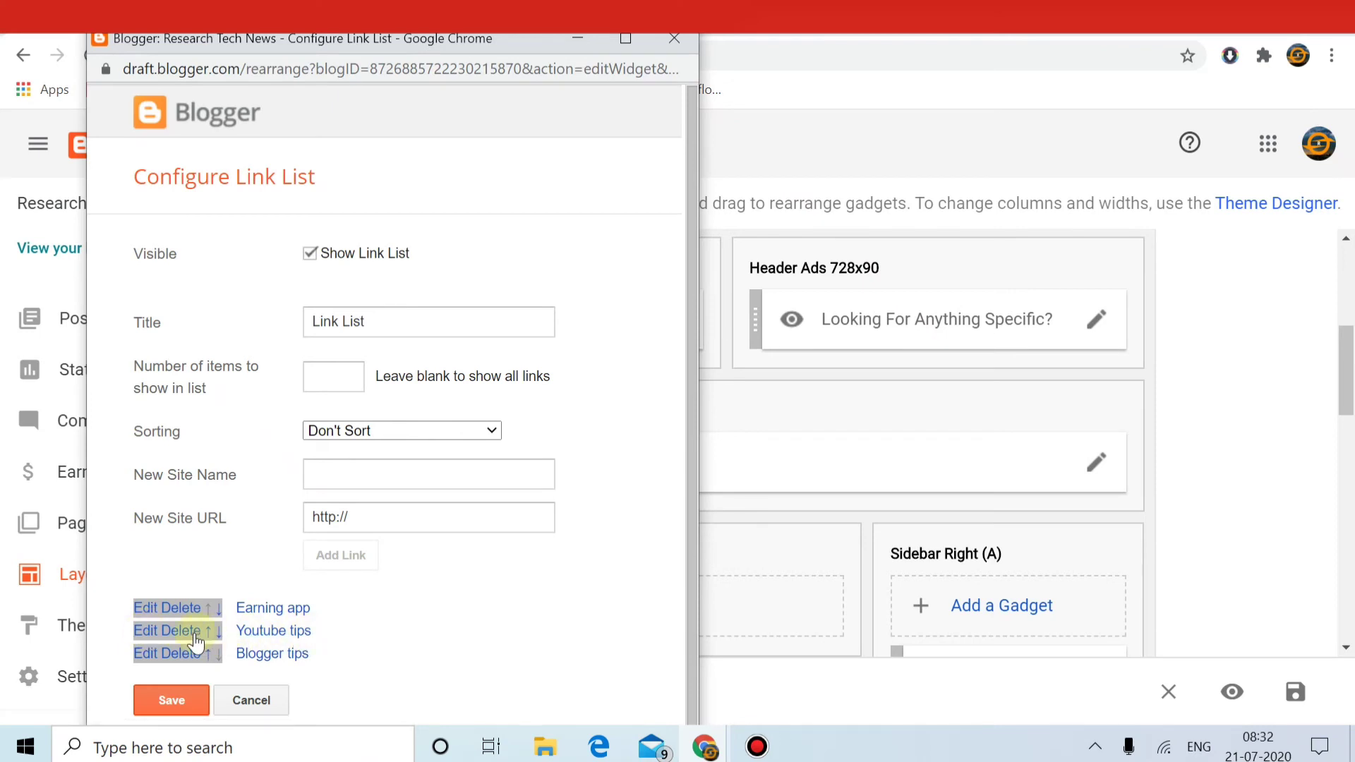
click(145, 632)
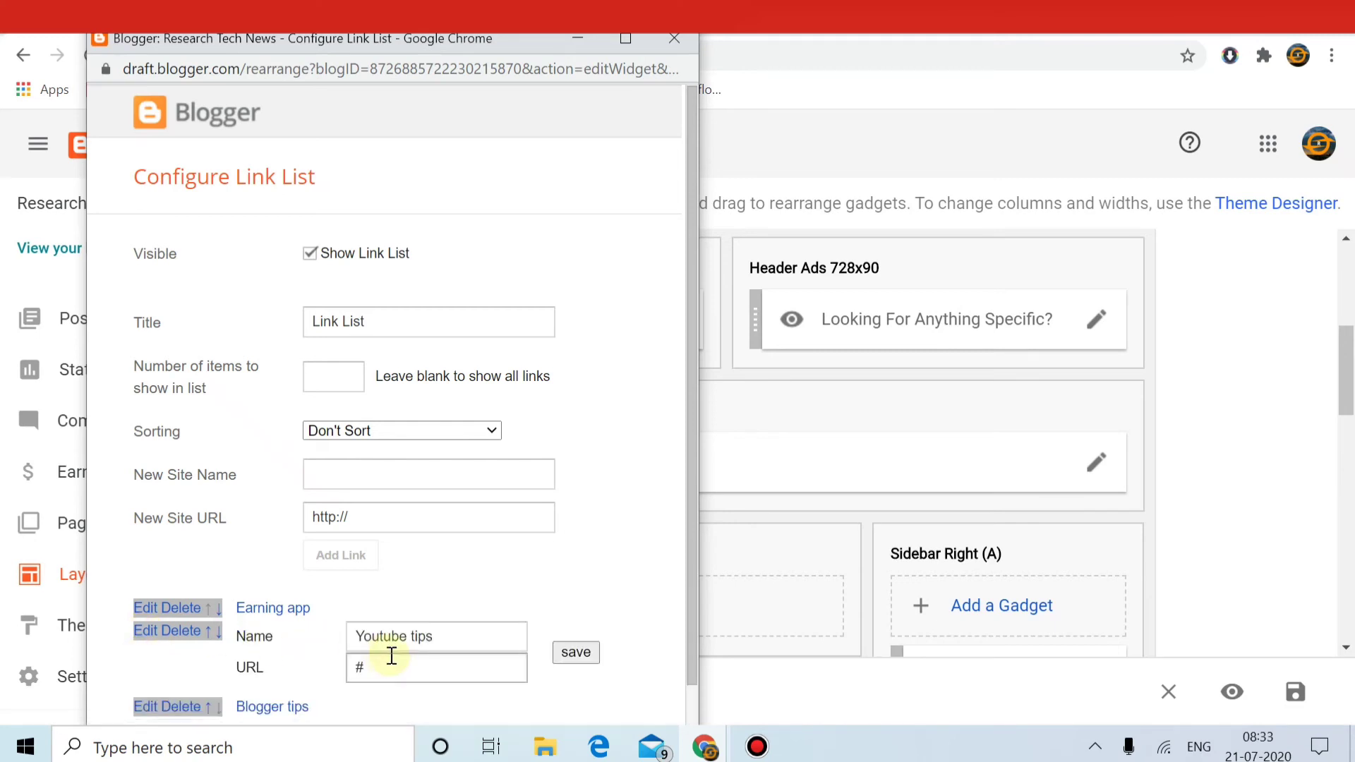
click(396, 666)
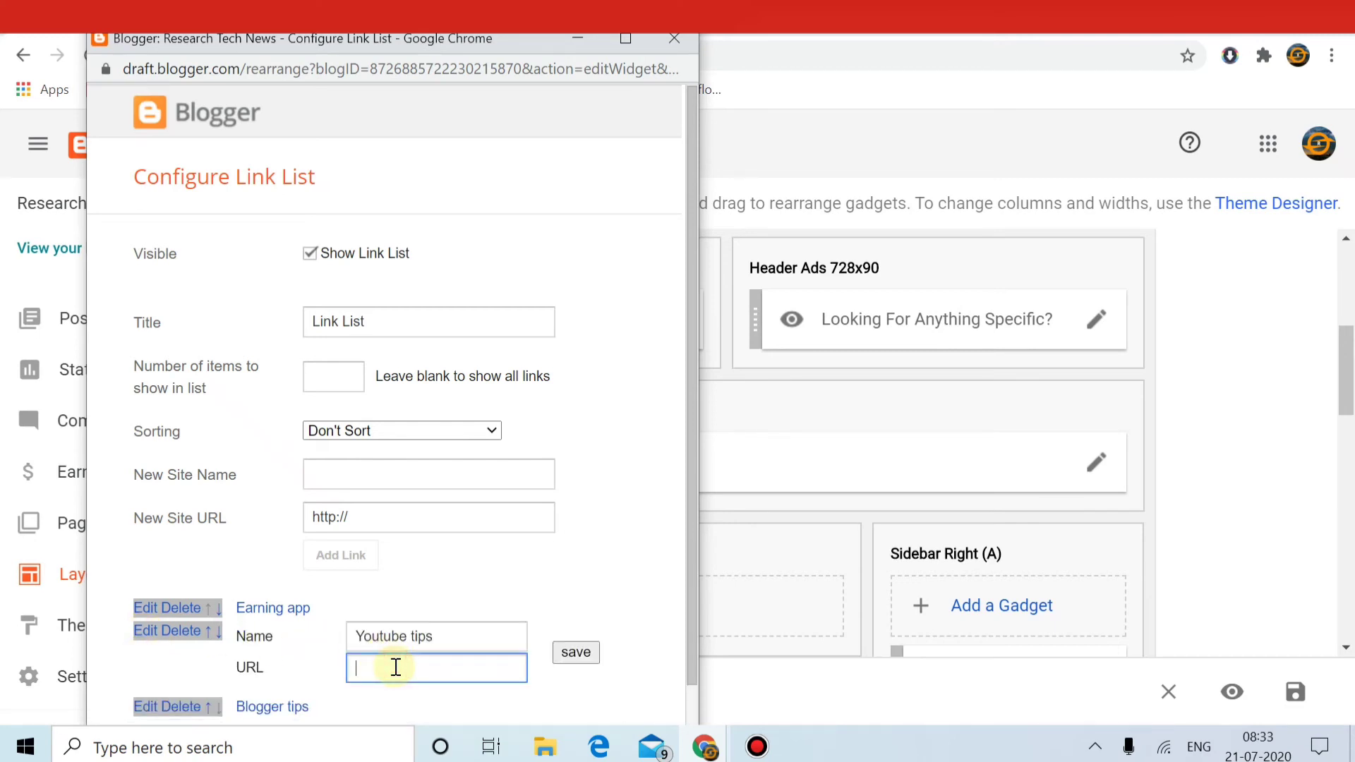
right_click(396, 667)
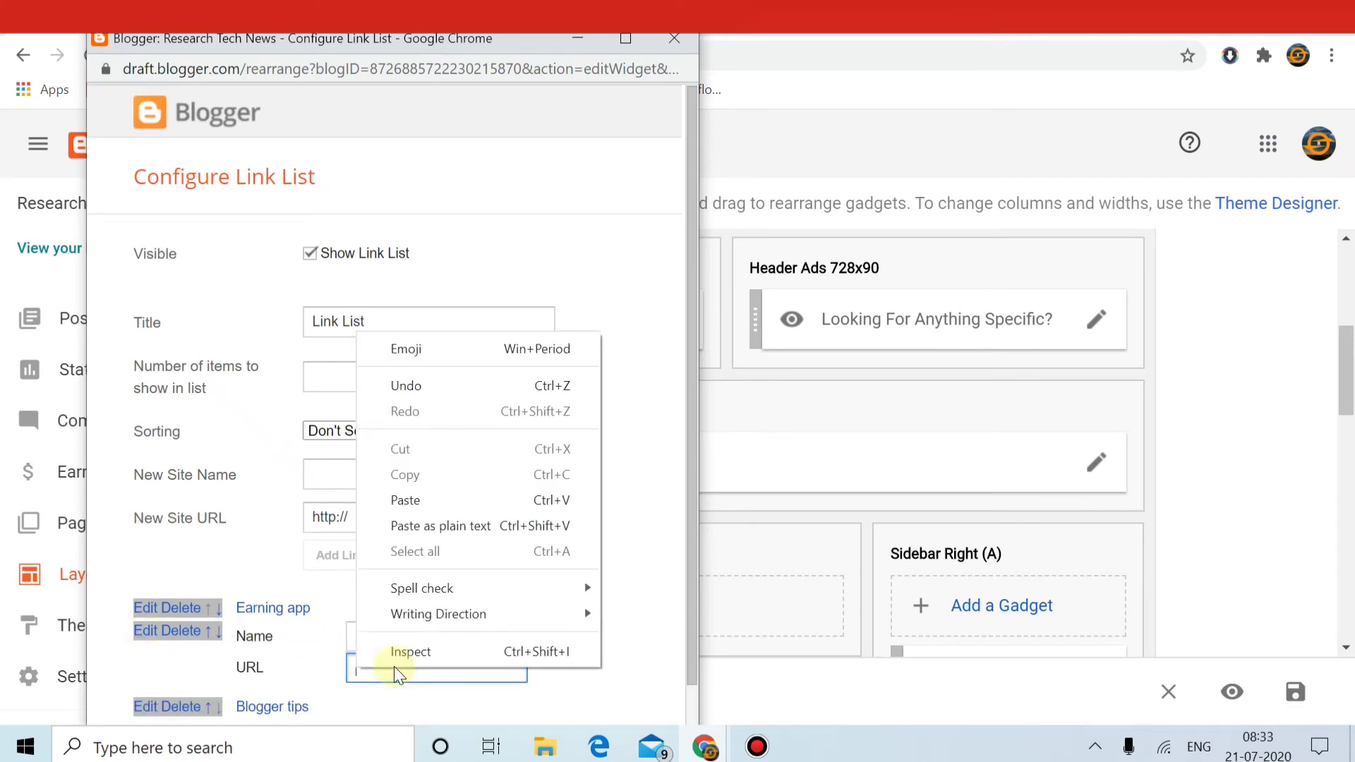
click(404, 500)
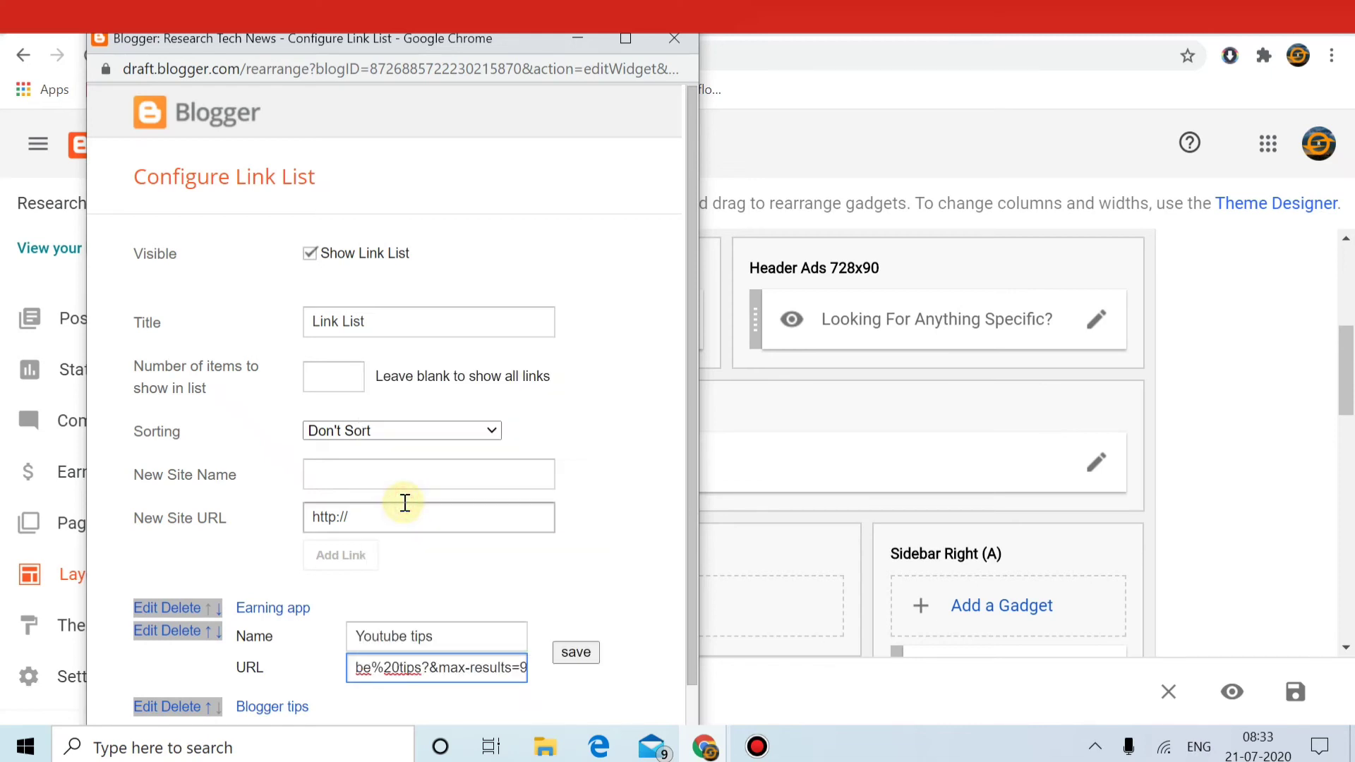
click(573, 652)
click(181, 703)
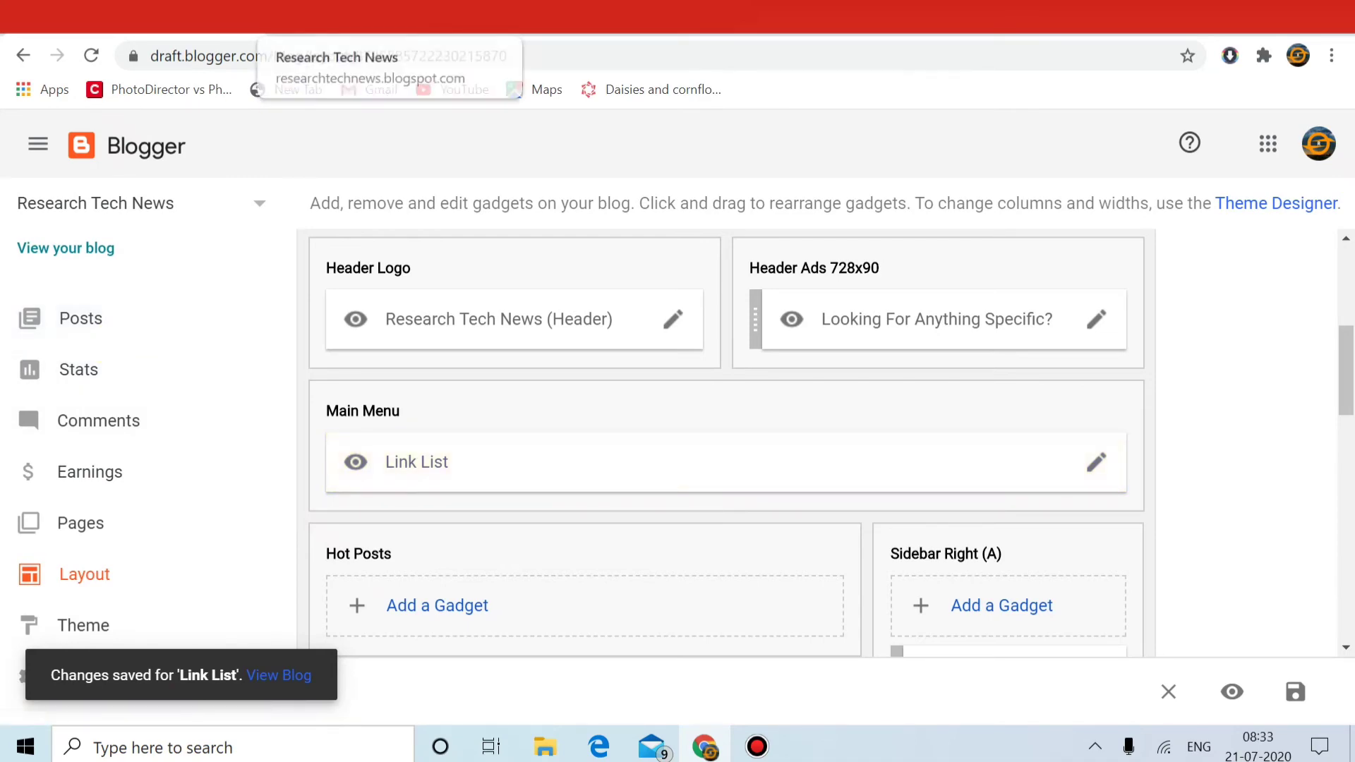
Step: Open the Blogging Tips category from the live blog's footer and copy its label page URL
click(339, 18)
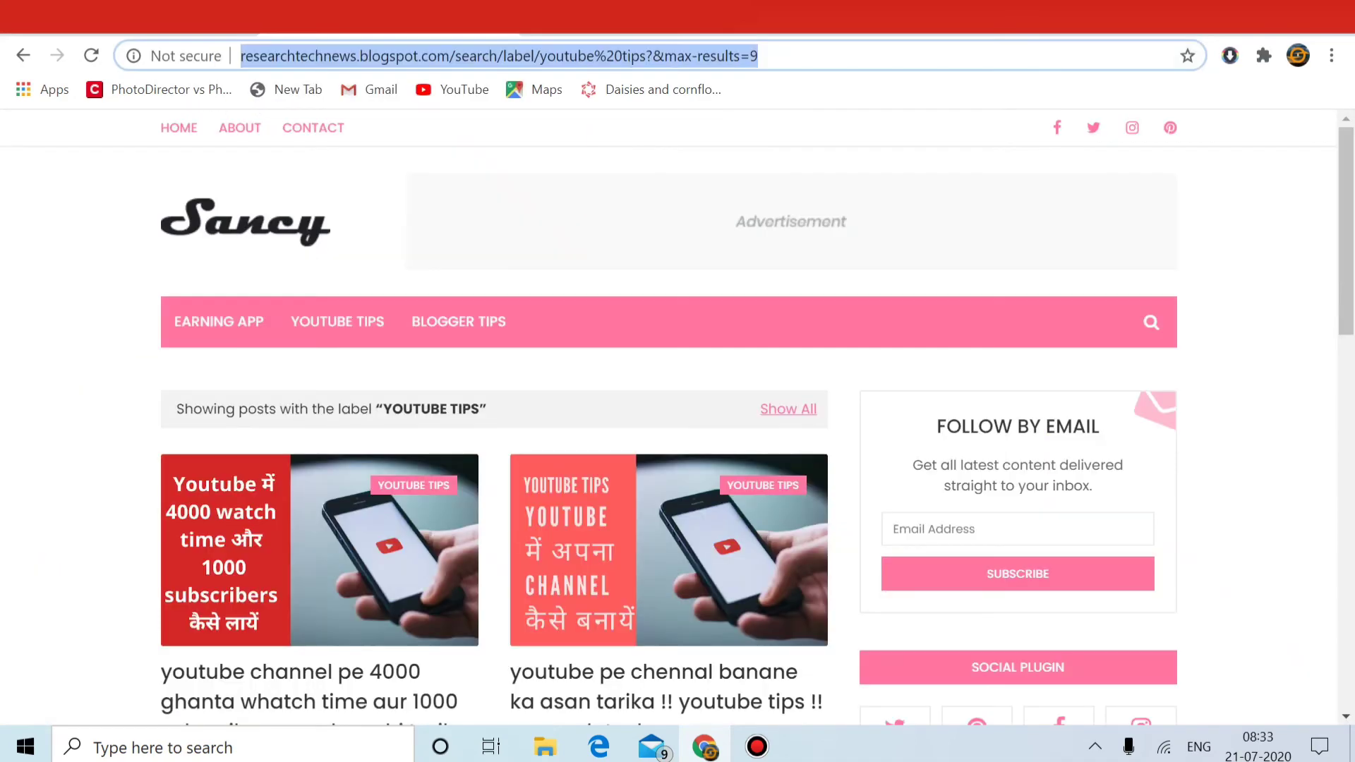
click(1349, 192)
drag(1347, 438, 1347, 526)
scroll(1348, 526, down, 3)
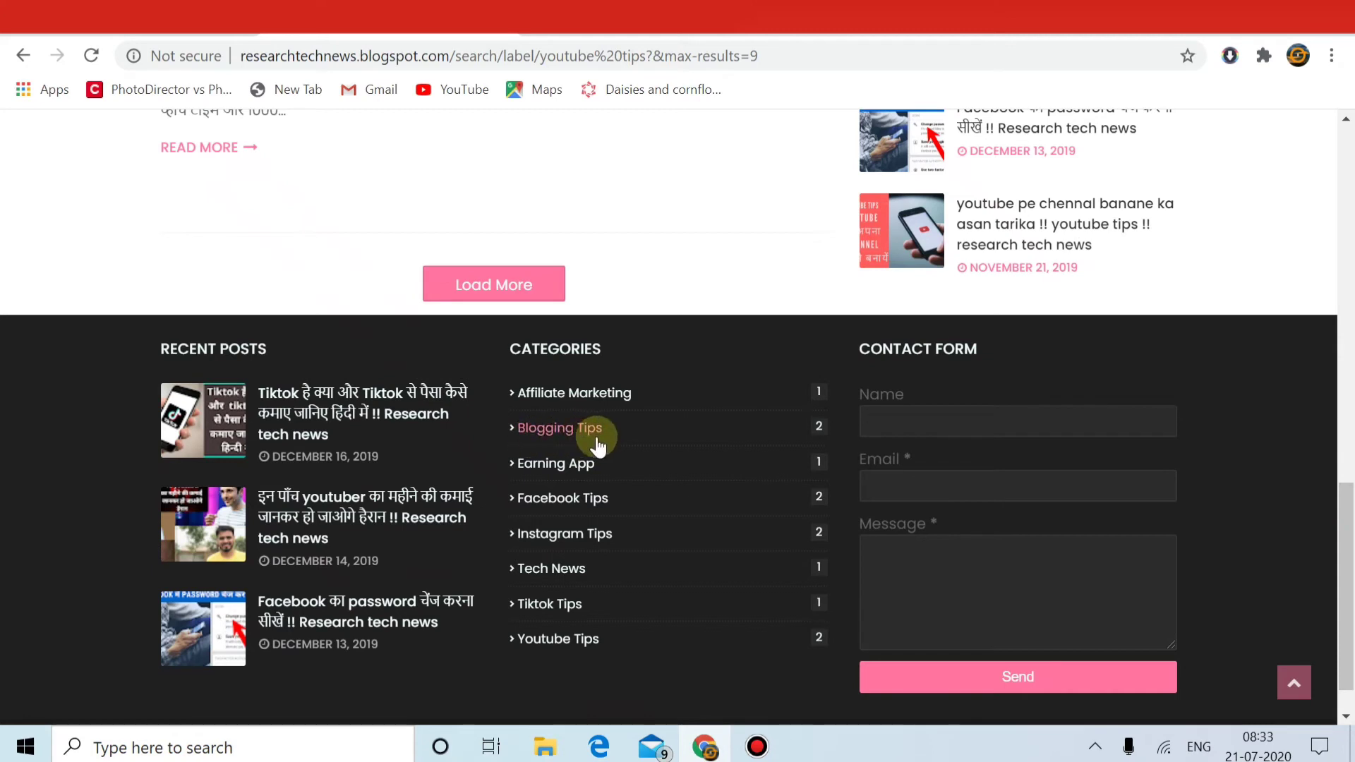
click(562, 430)
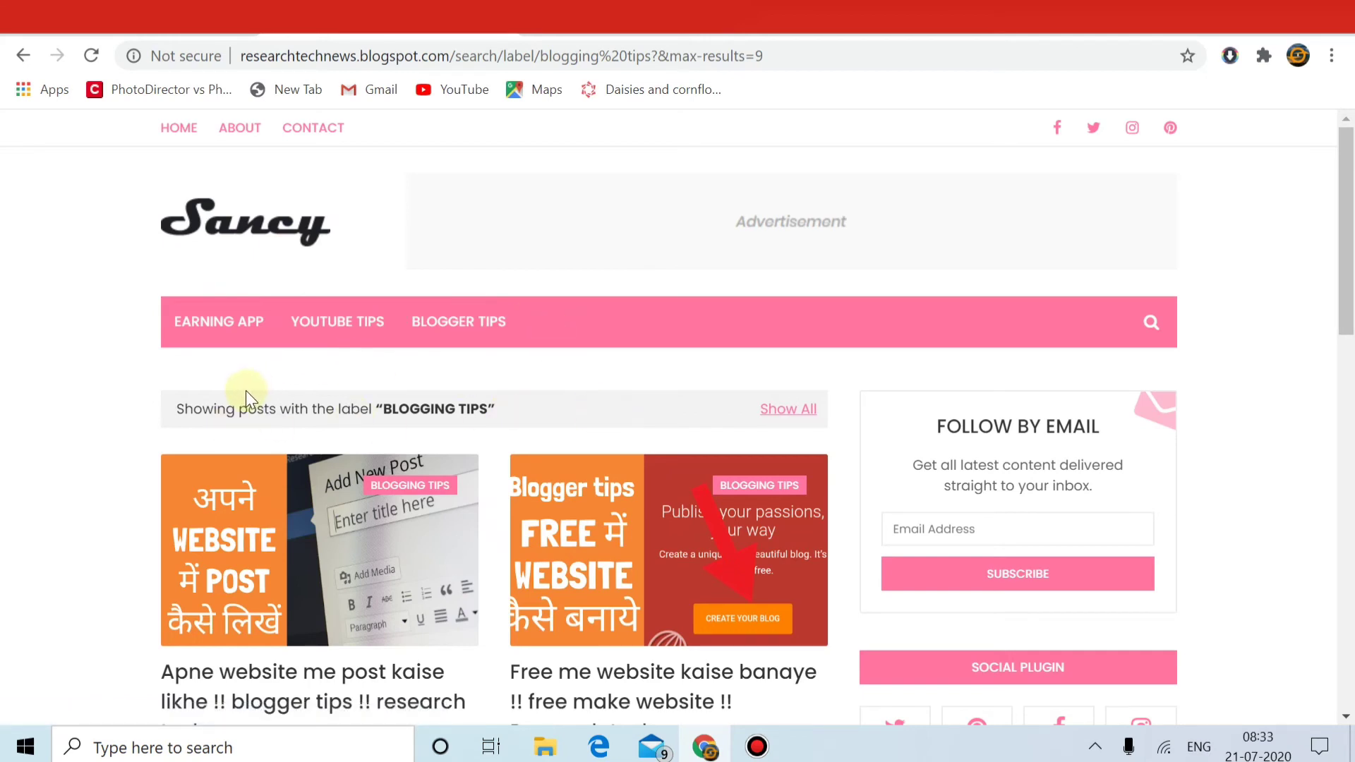
click(429, 58)
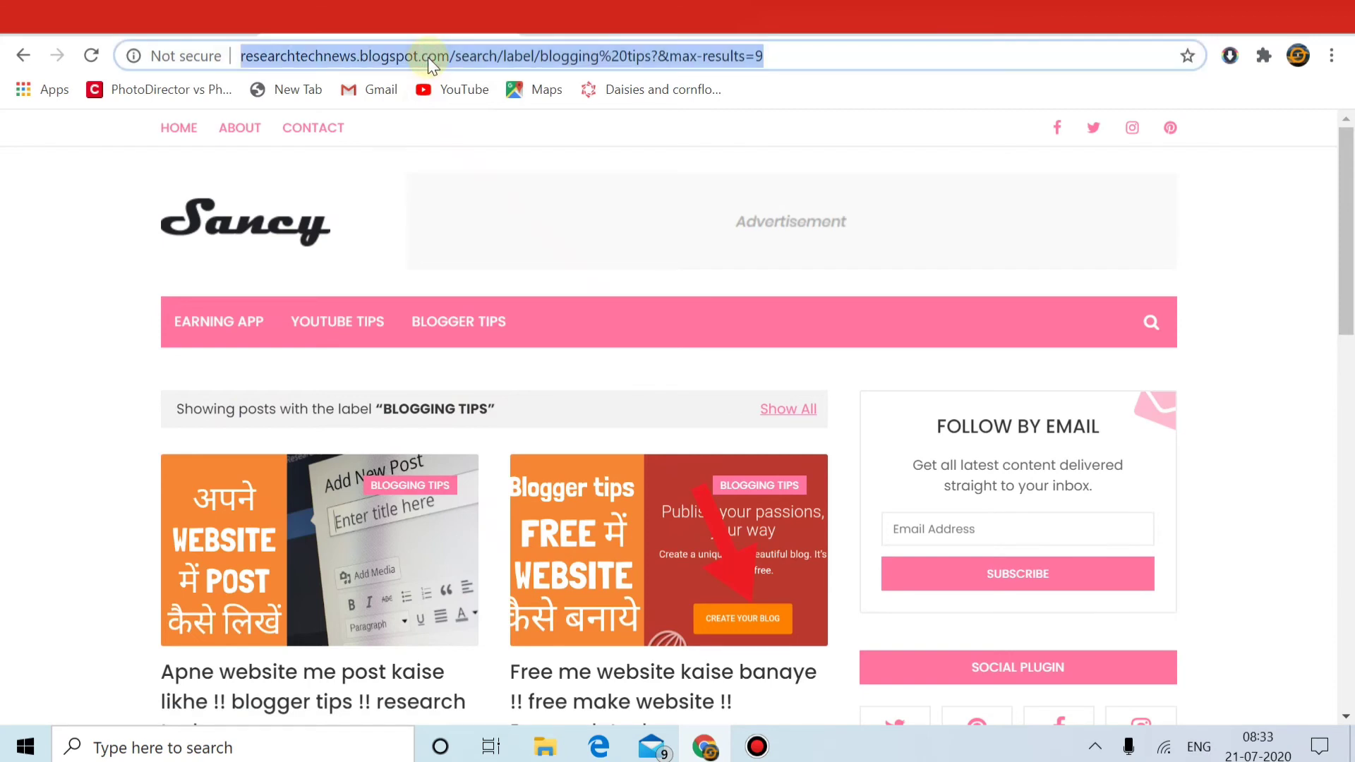
right_click(428, 57)
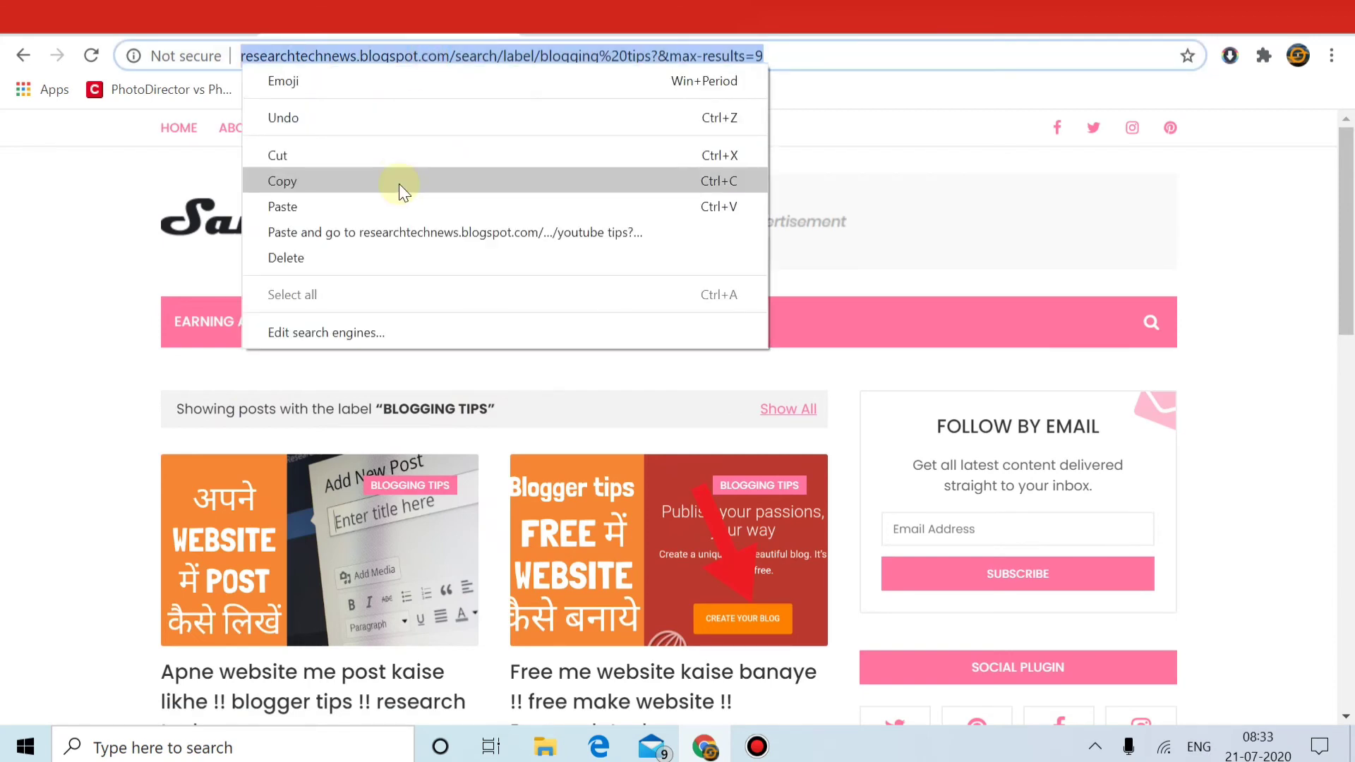
click(399, 183)
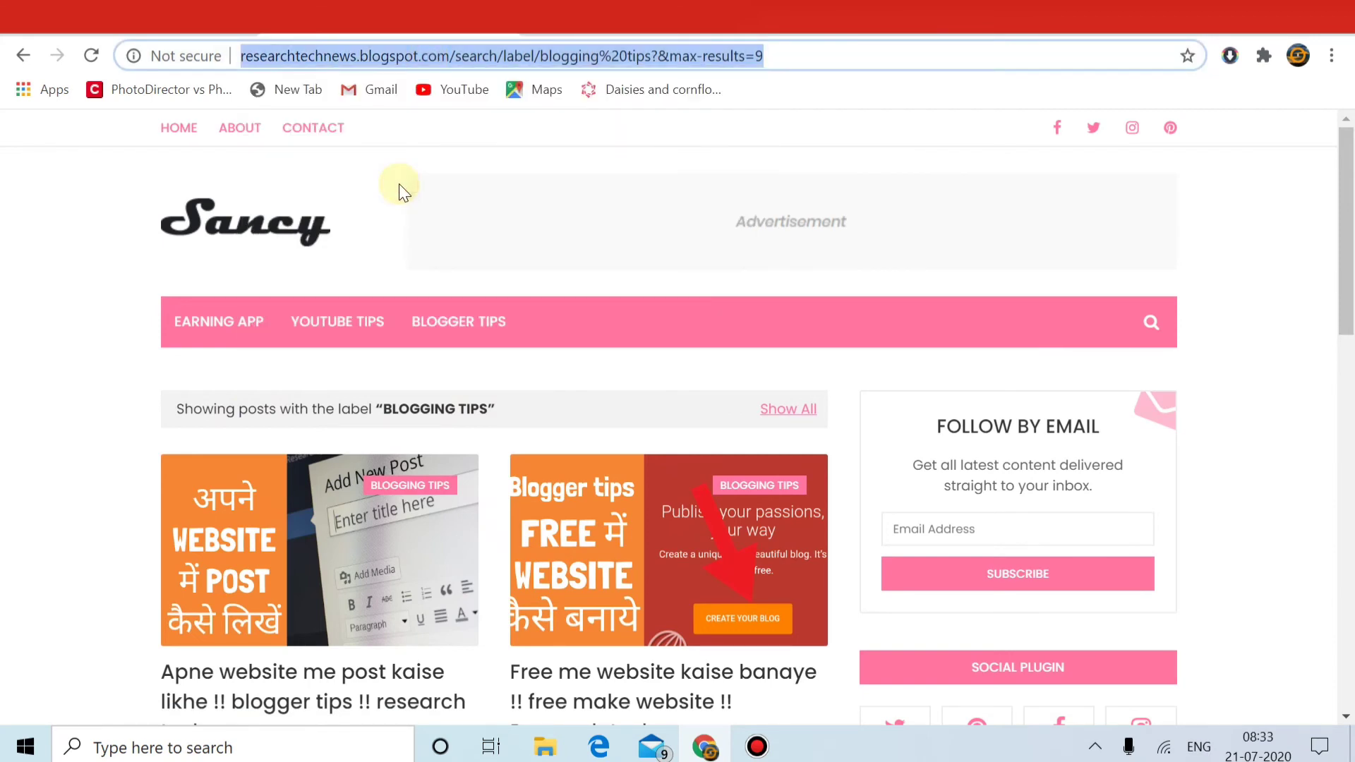
Step: In the Blogger layout's Main Menu link list, replace the Blogger tips link's URL with the copied label address and save the gadget
click(117, 32)
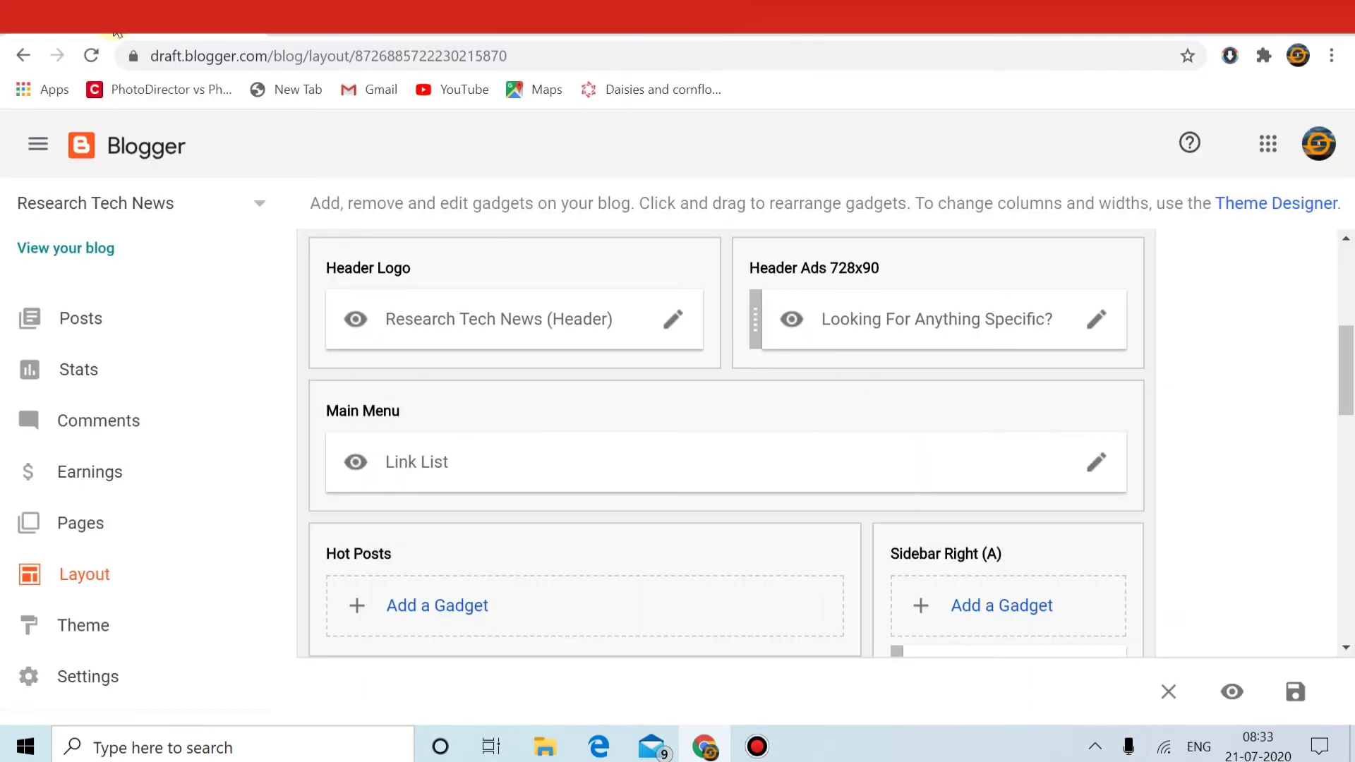
click(1097, 463)
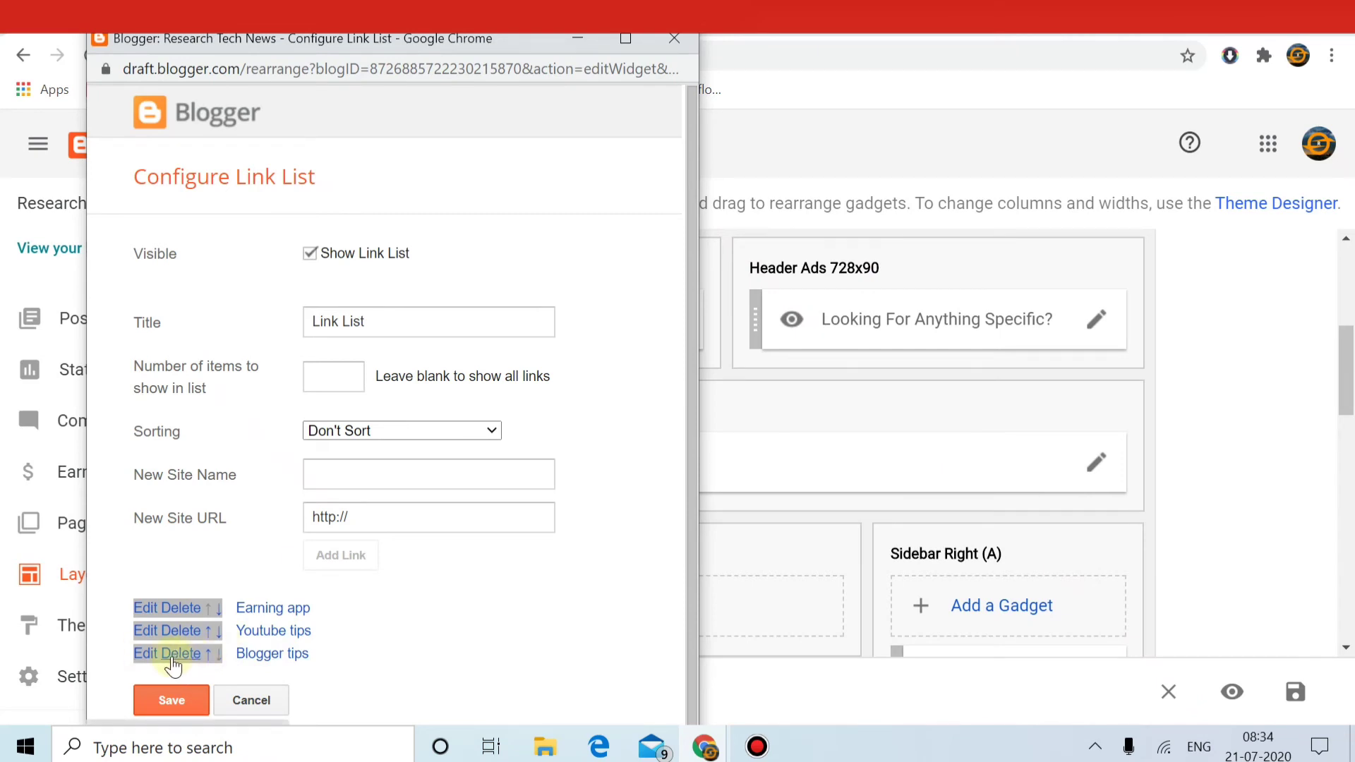
click(145, 654)
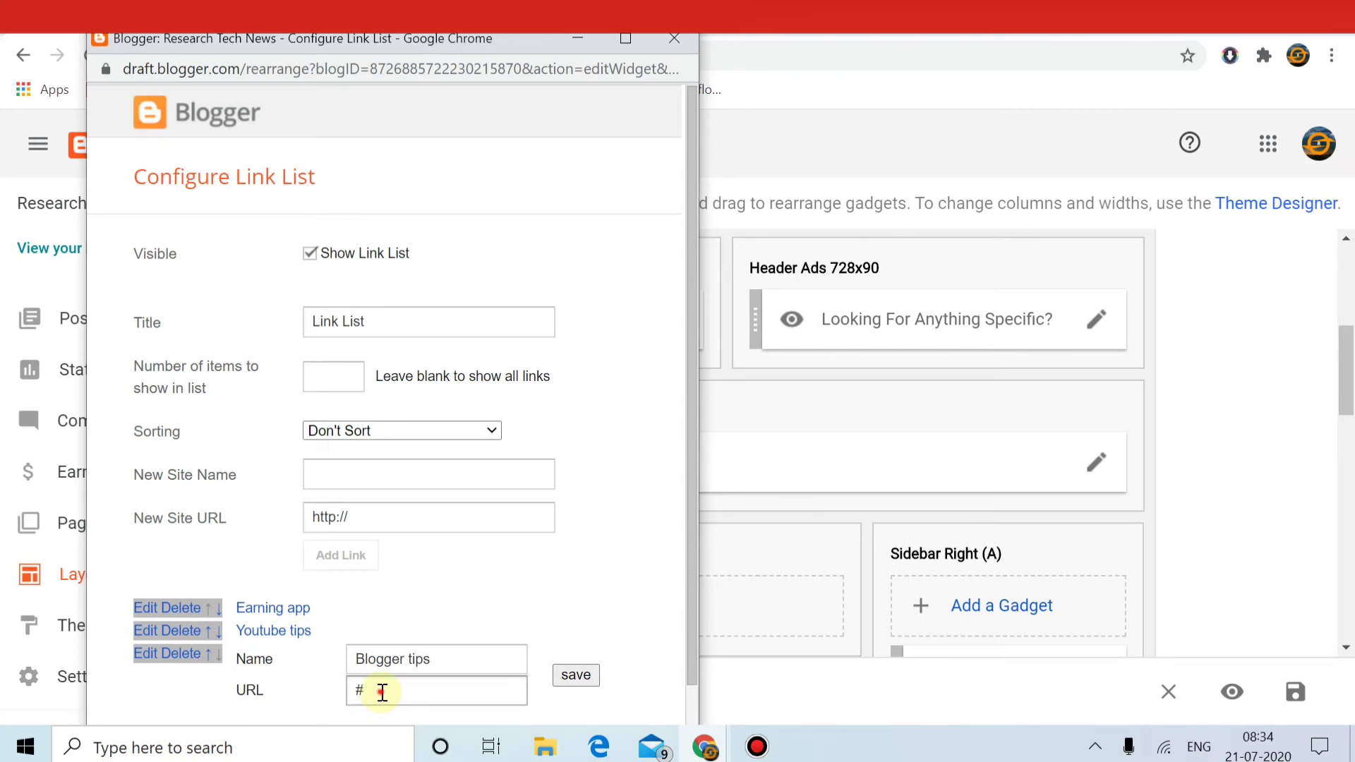
click(382, 692)
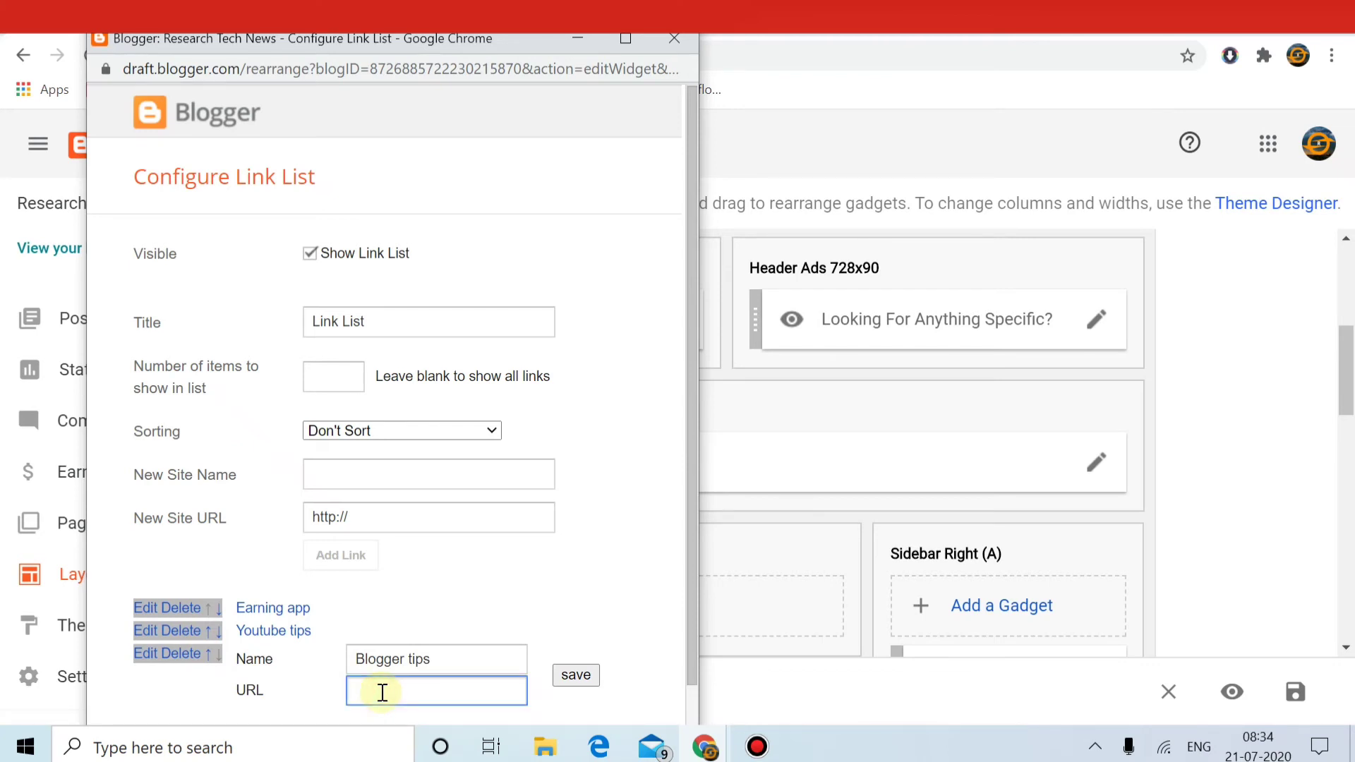
right_click(381, 692)
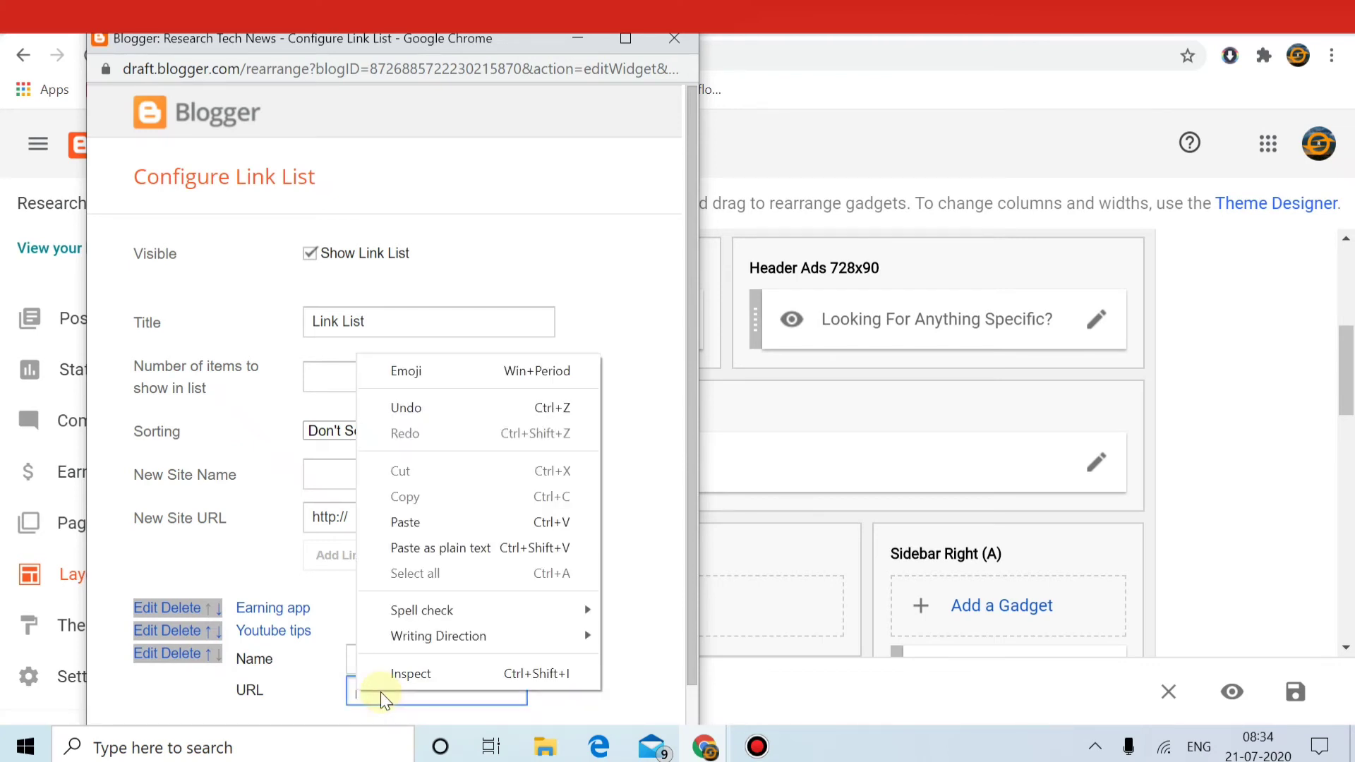
click(405, 522)
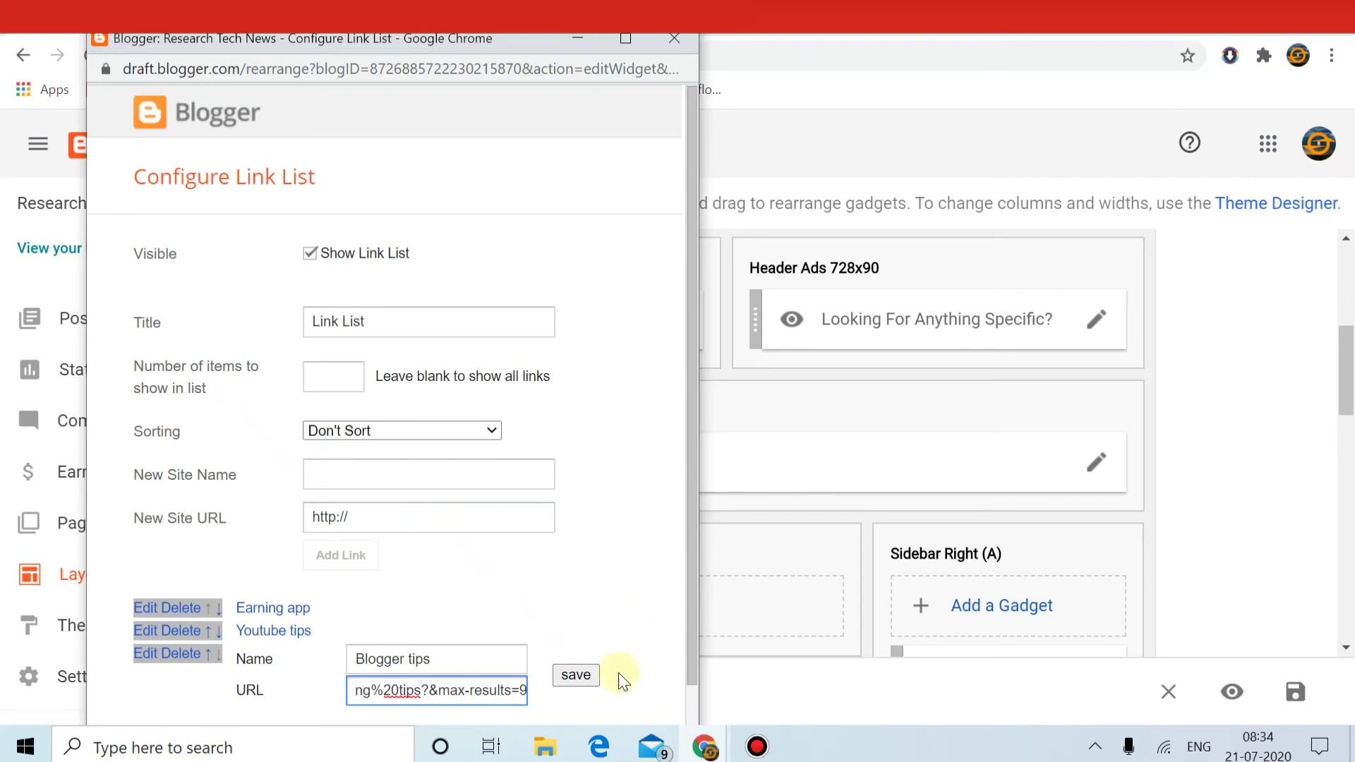
click(569, 674)
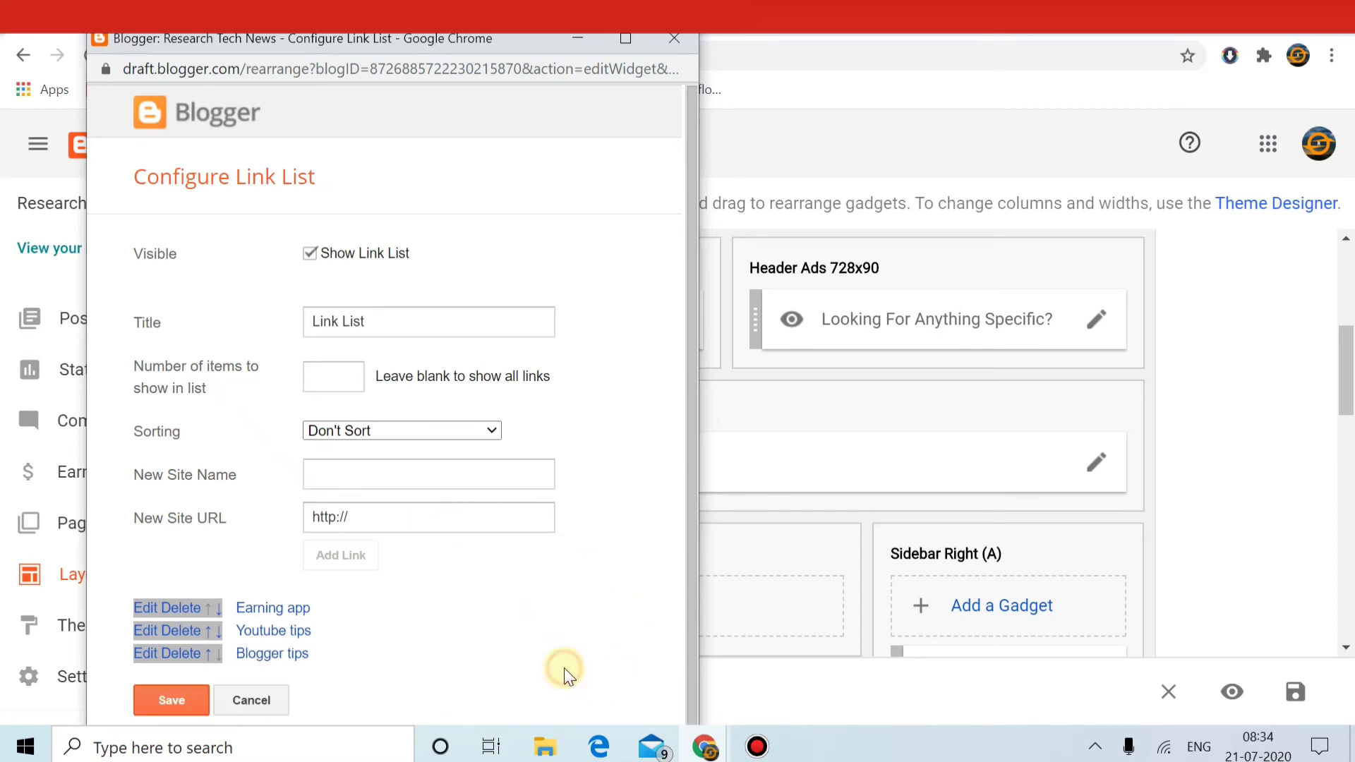
click(158, 696)
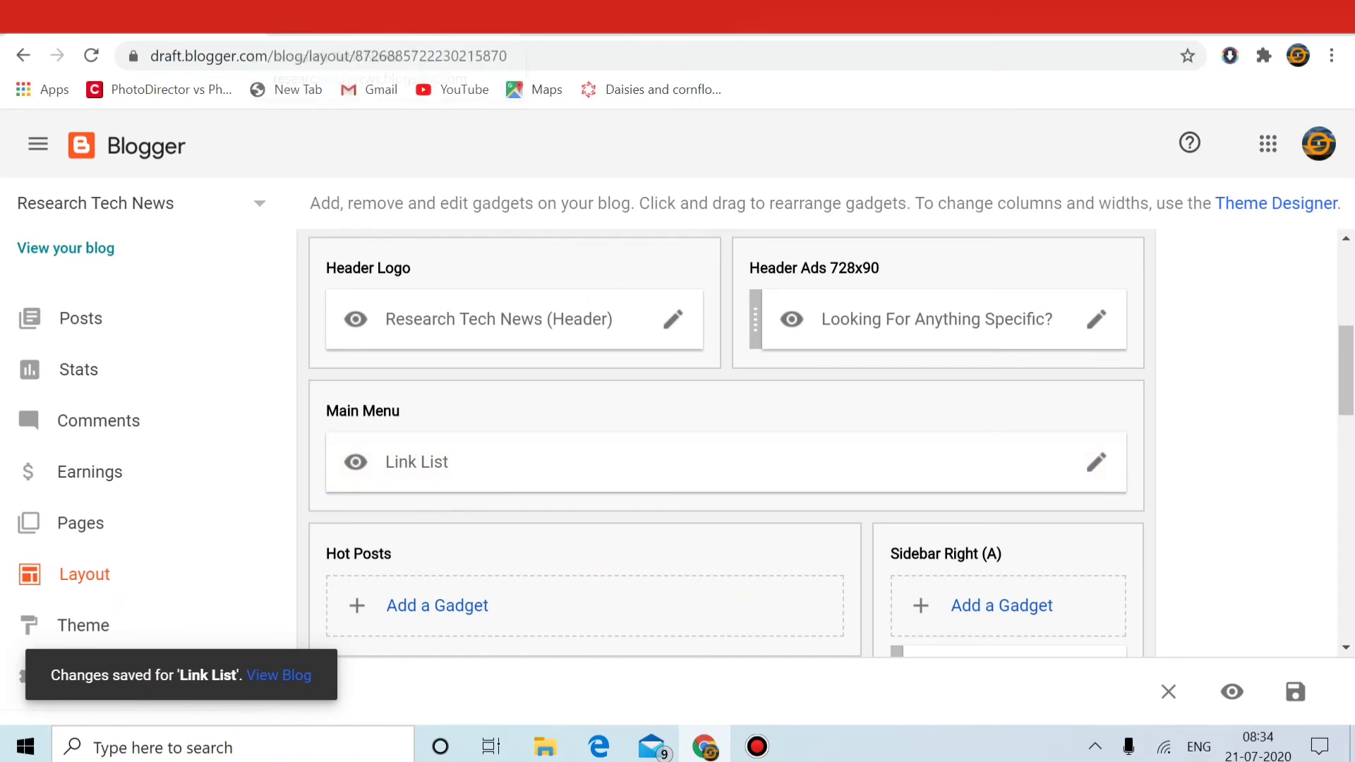
Step: Reload the live blog and review the home page's main menu, search, recent posts and sidebar
key(ctrl+Tab)
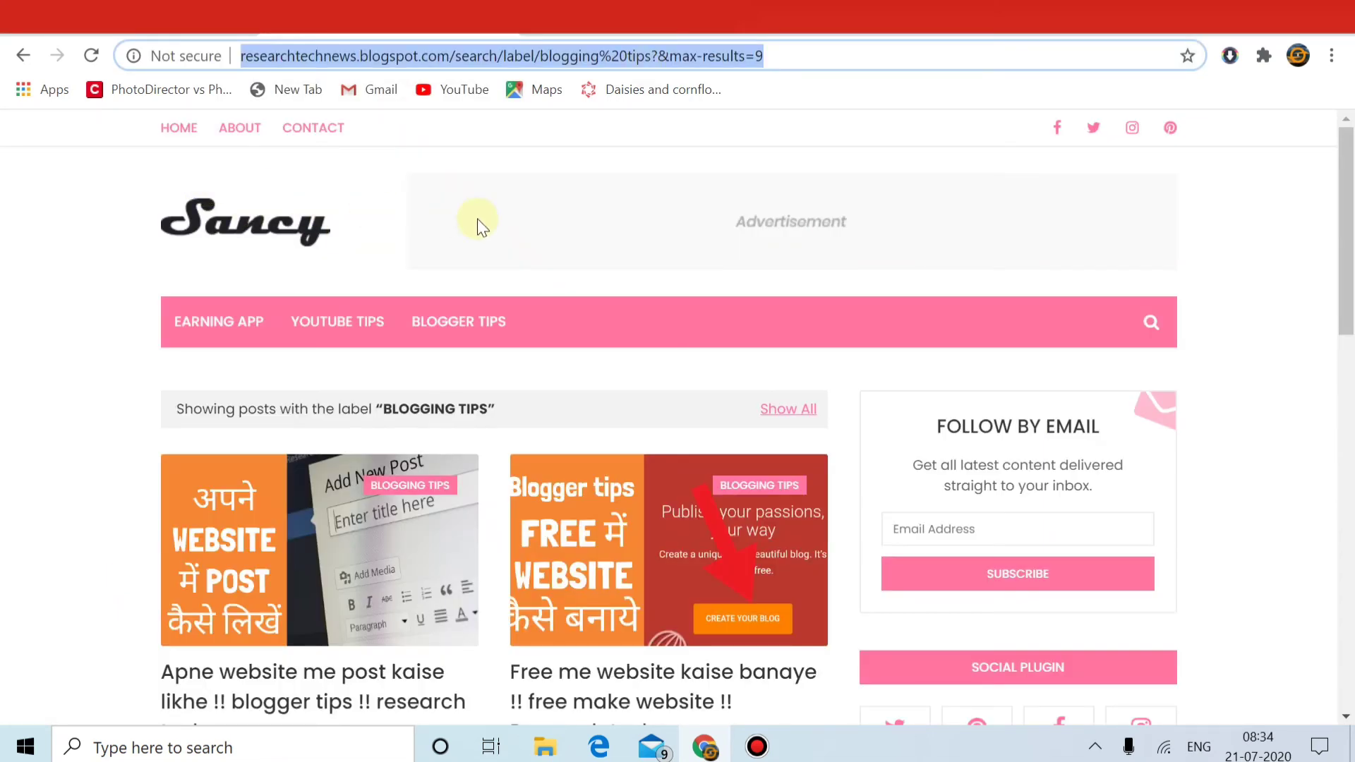
click(91, 55)
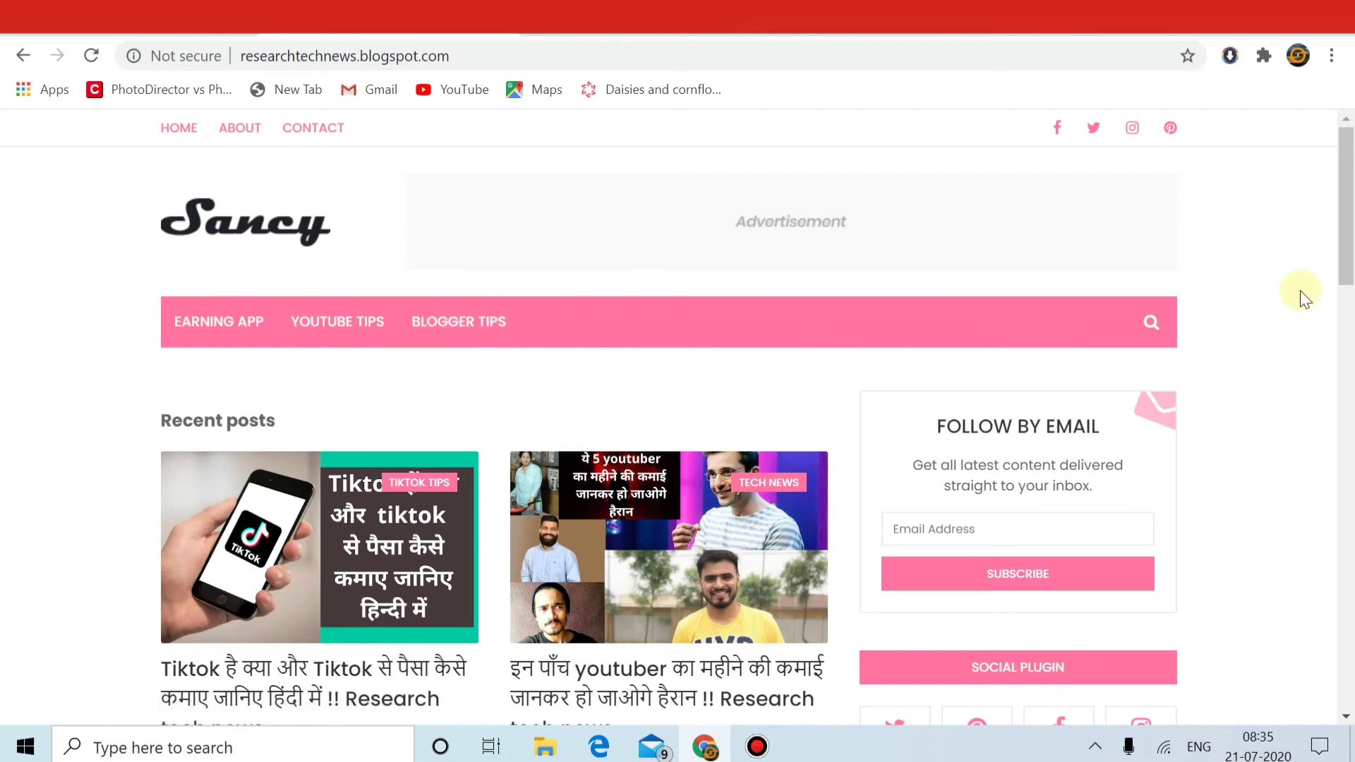
click(1147, 324)
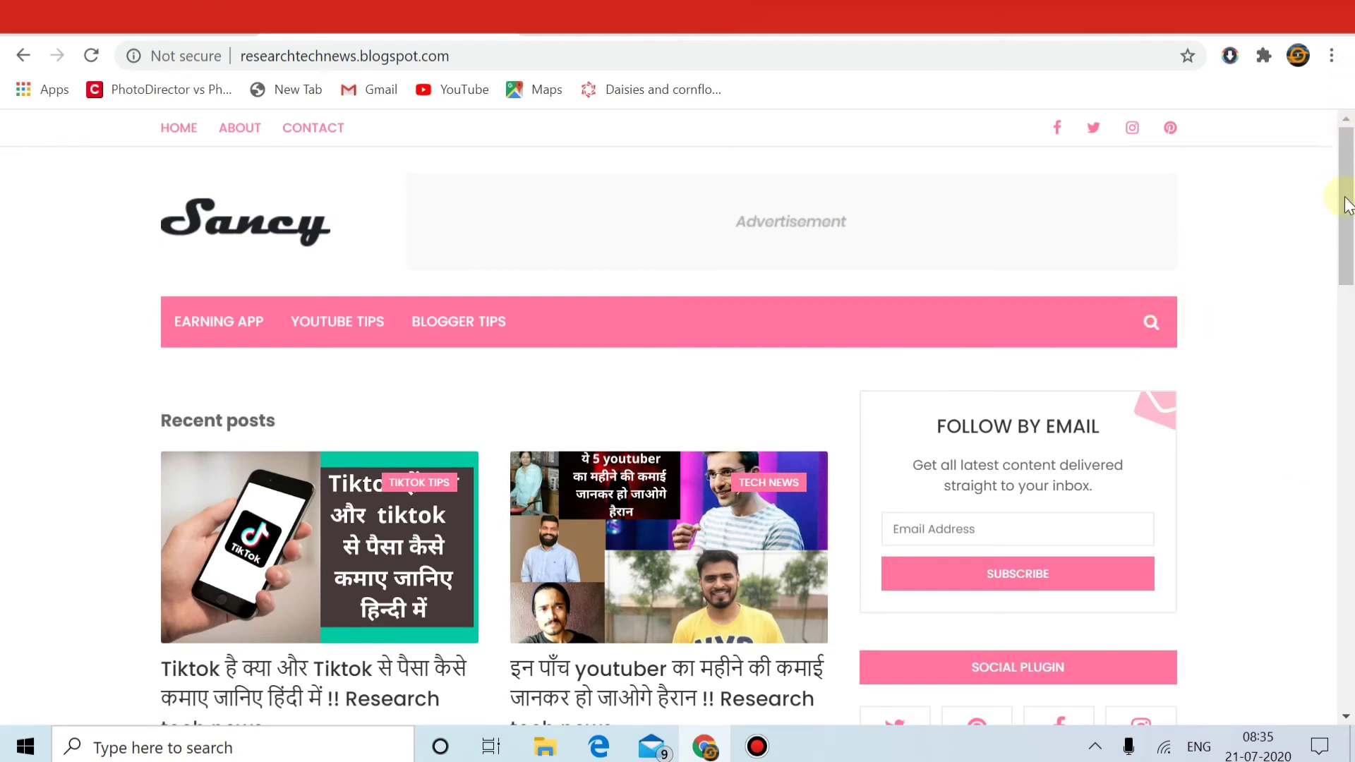
scroll(1348, 254, down, 5)
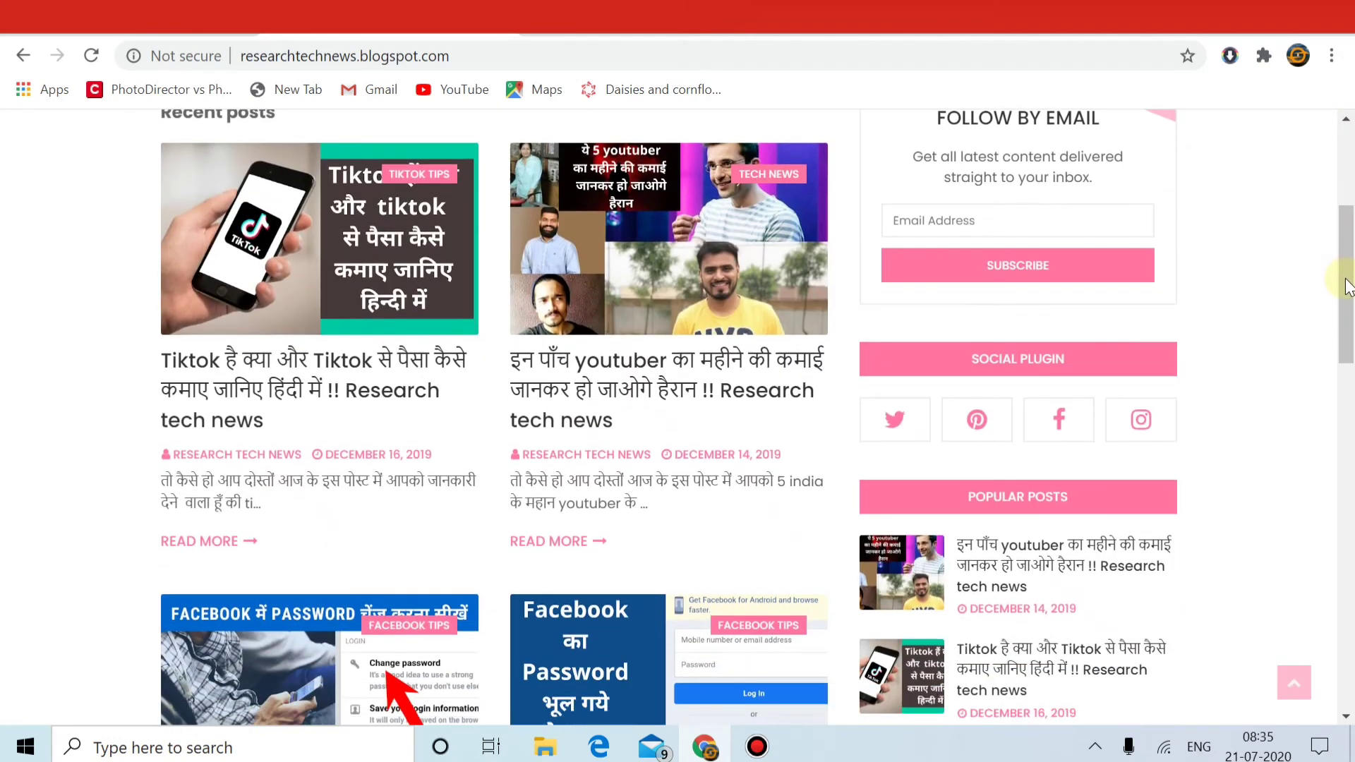